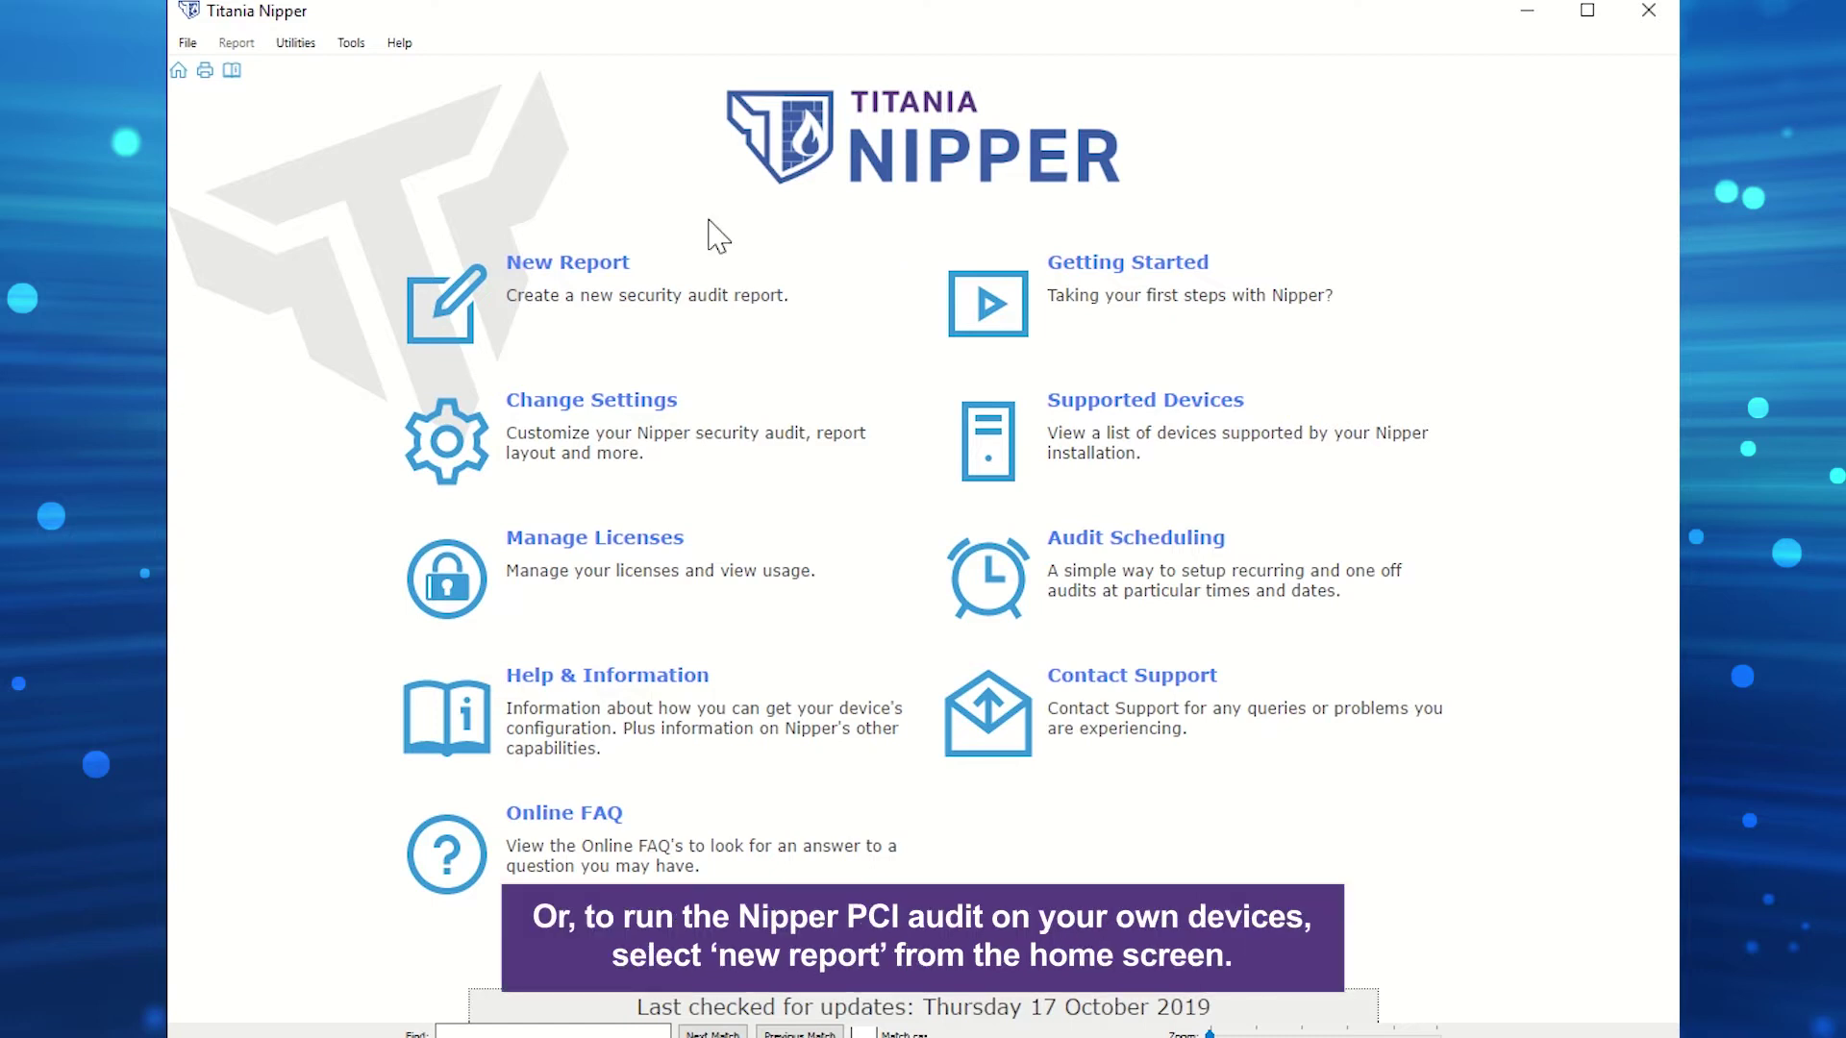
Choose the Palo Alto PanOS 7 device and add the PCI DSS Audit section, accepting its confirmation
left_click(543, 273)
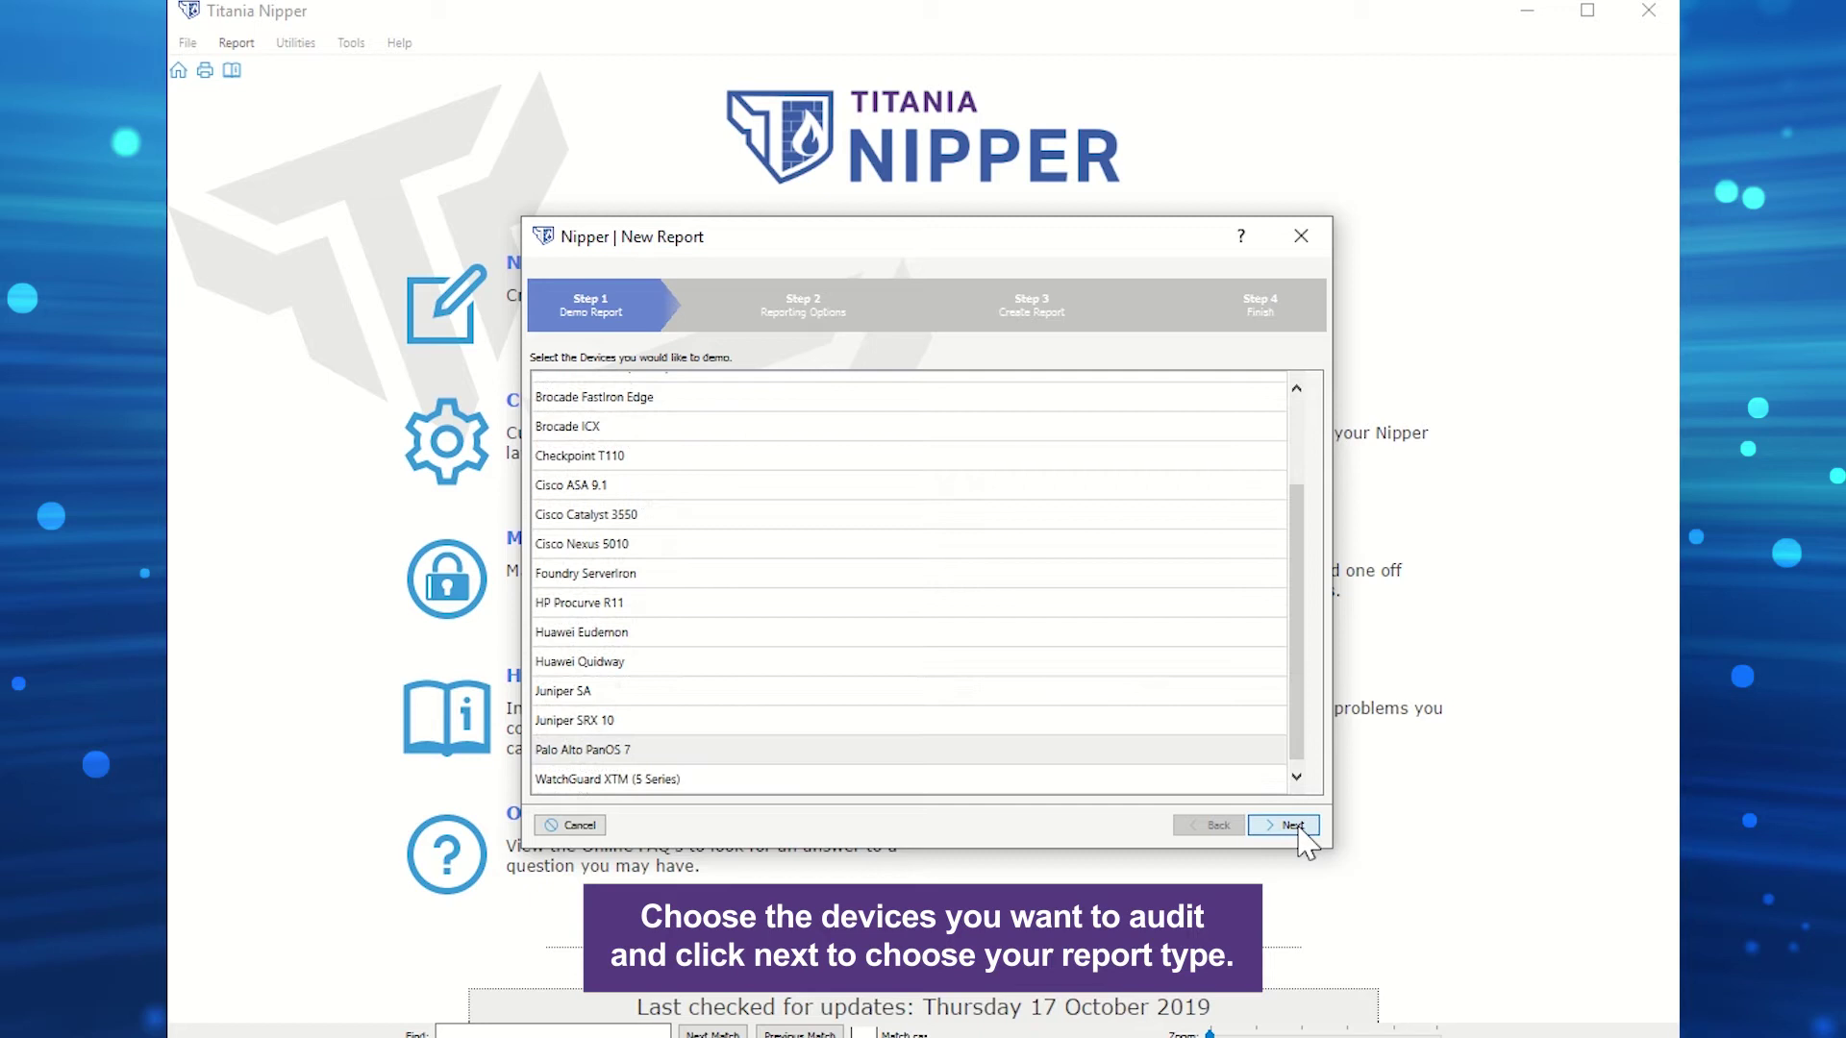
left_click(1293, 824)
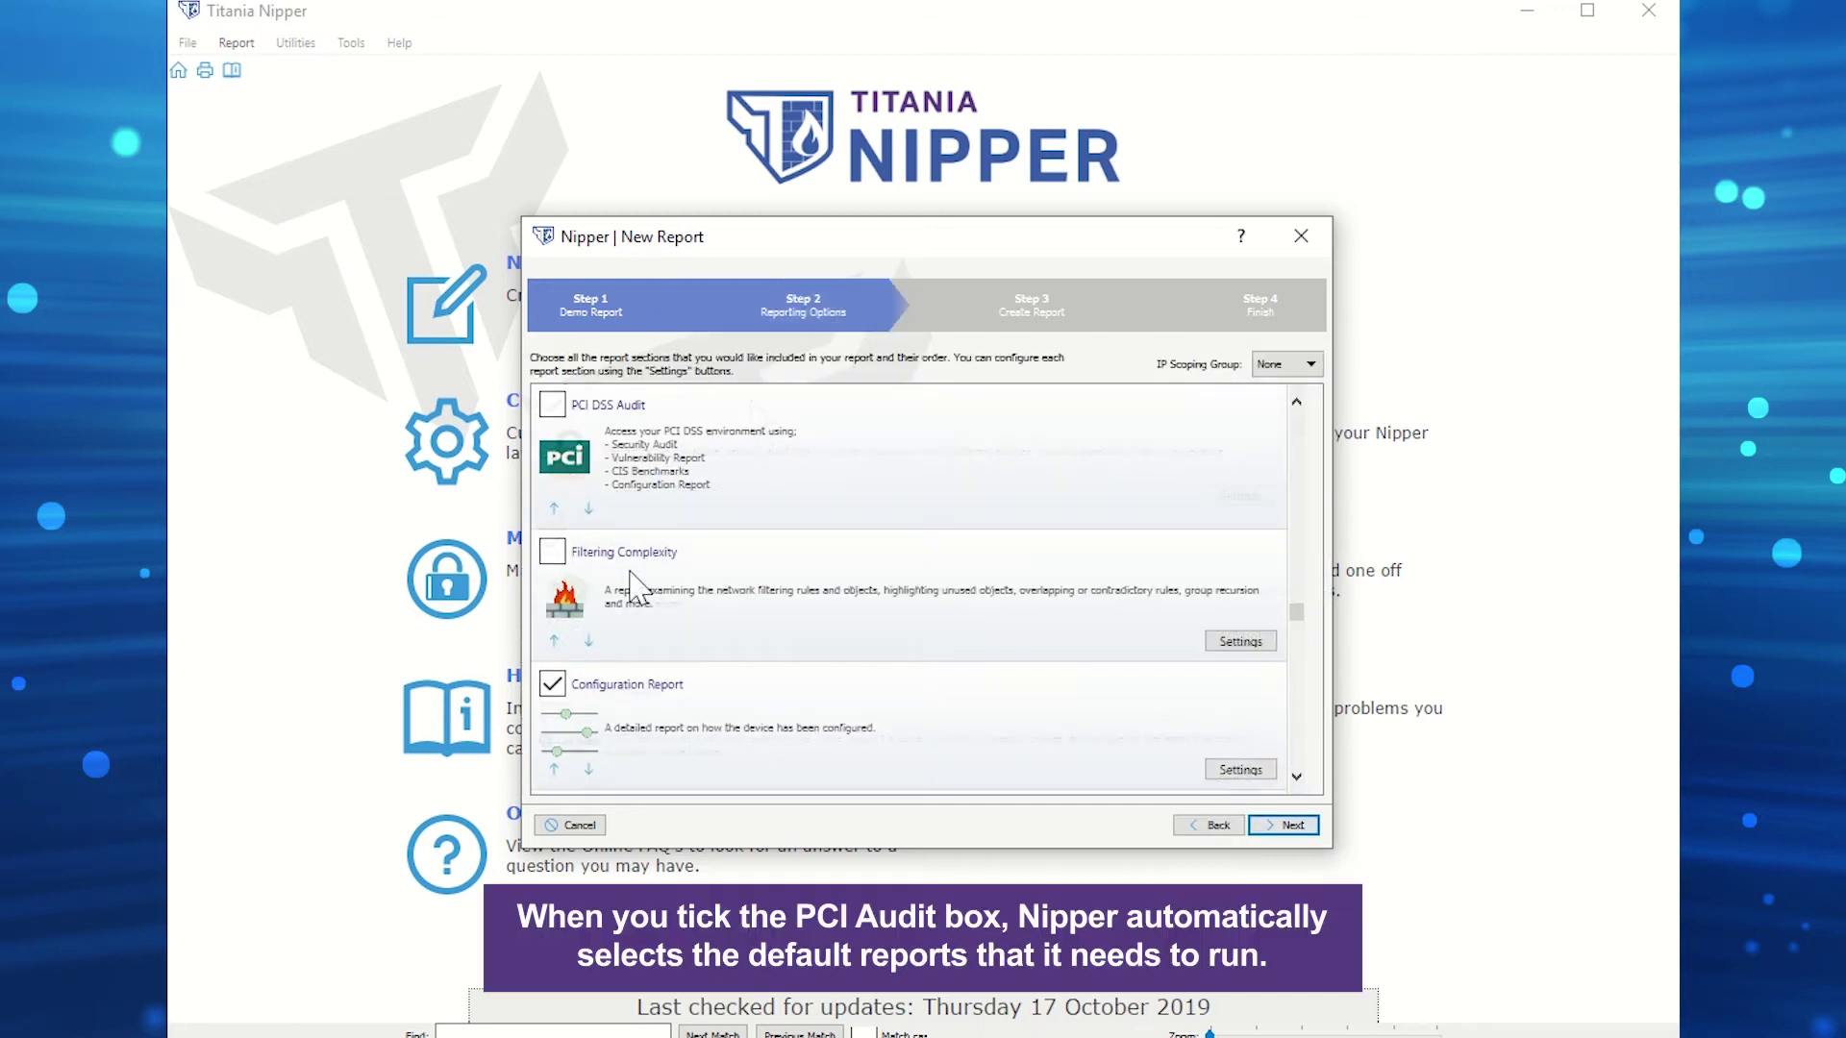
scroll(631, 583, "up", 3)
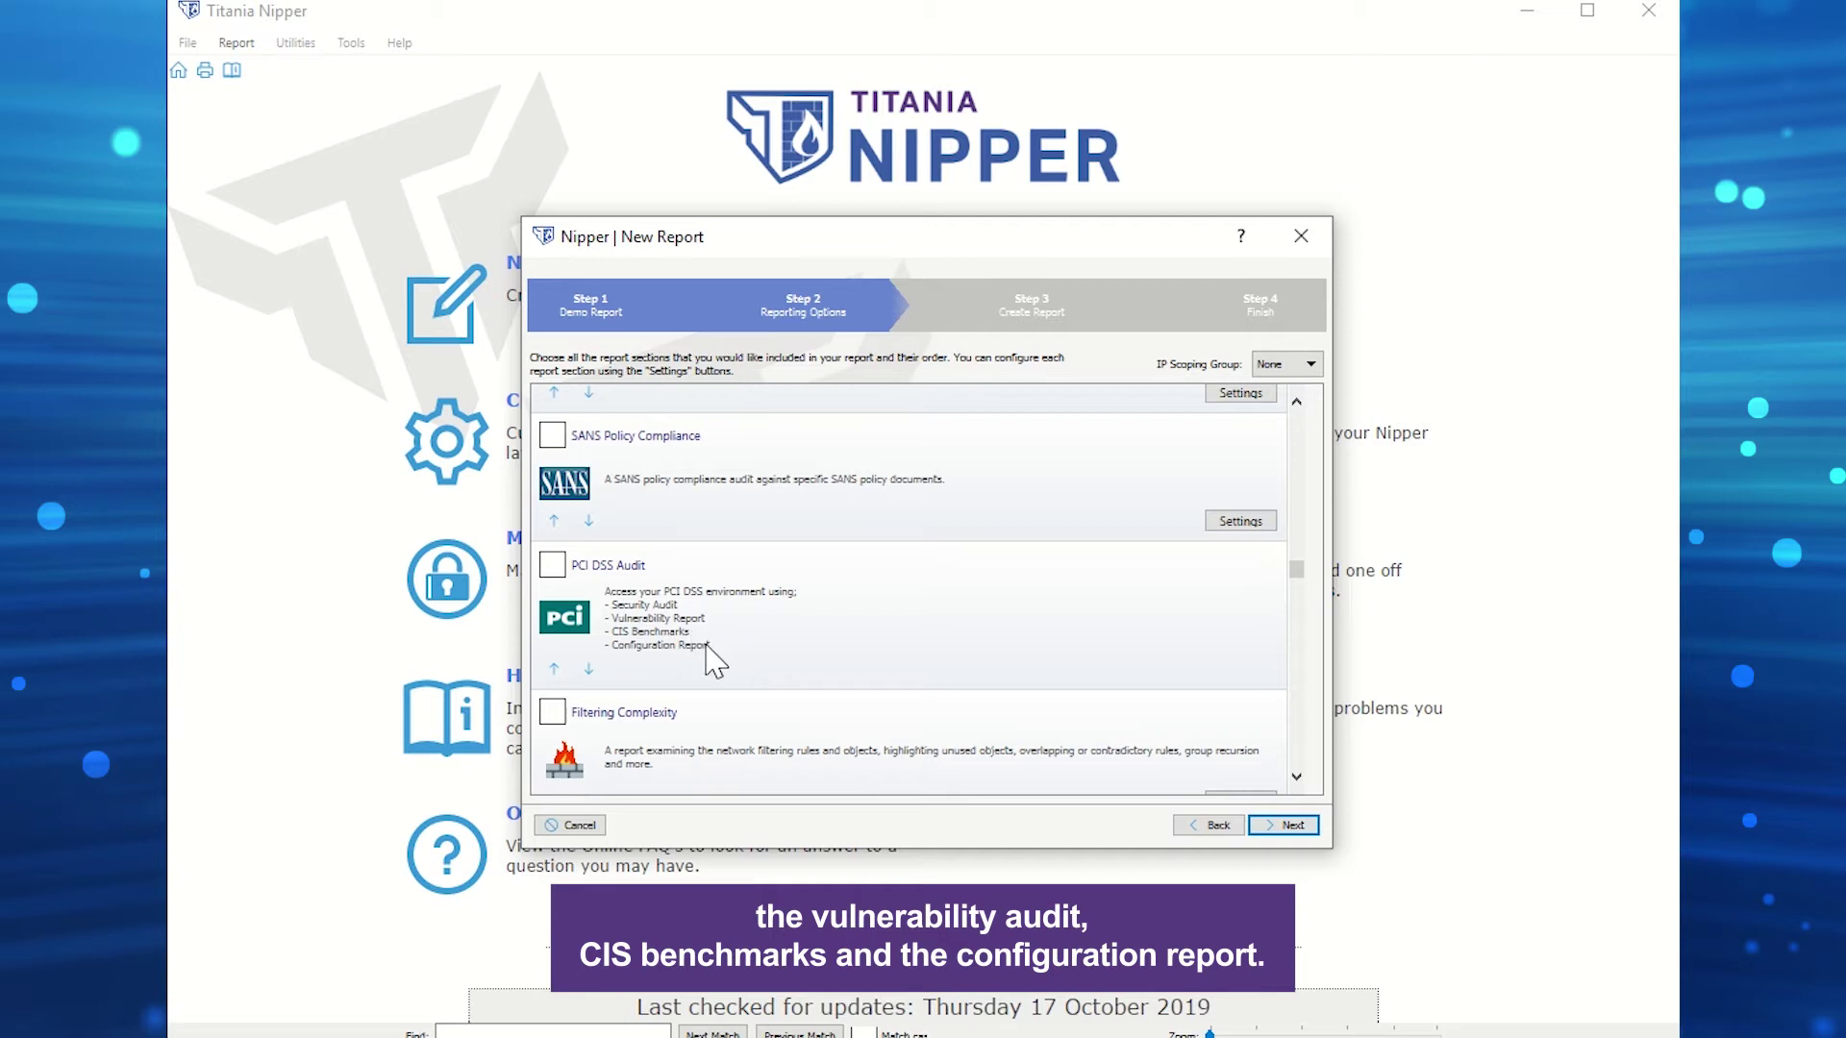
left_click(553, 567)
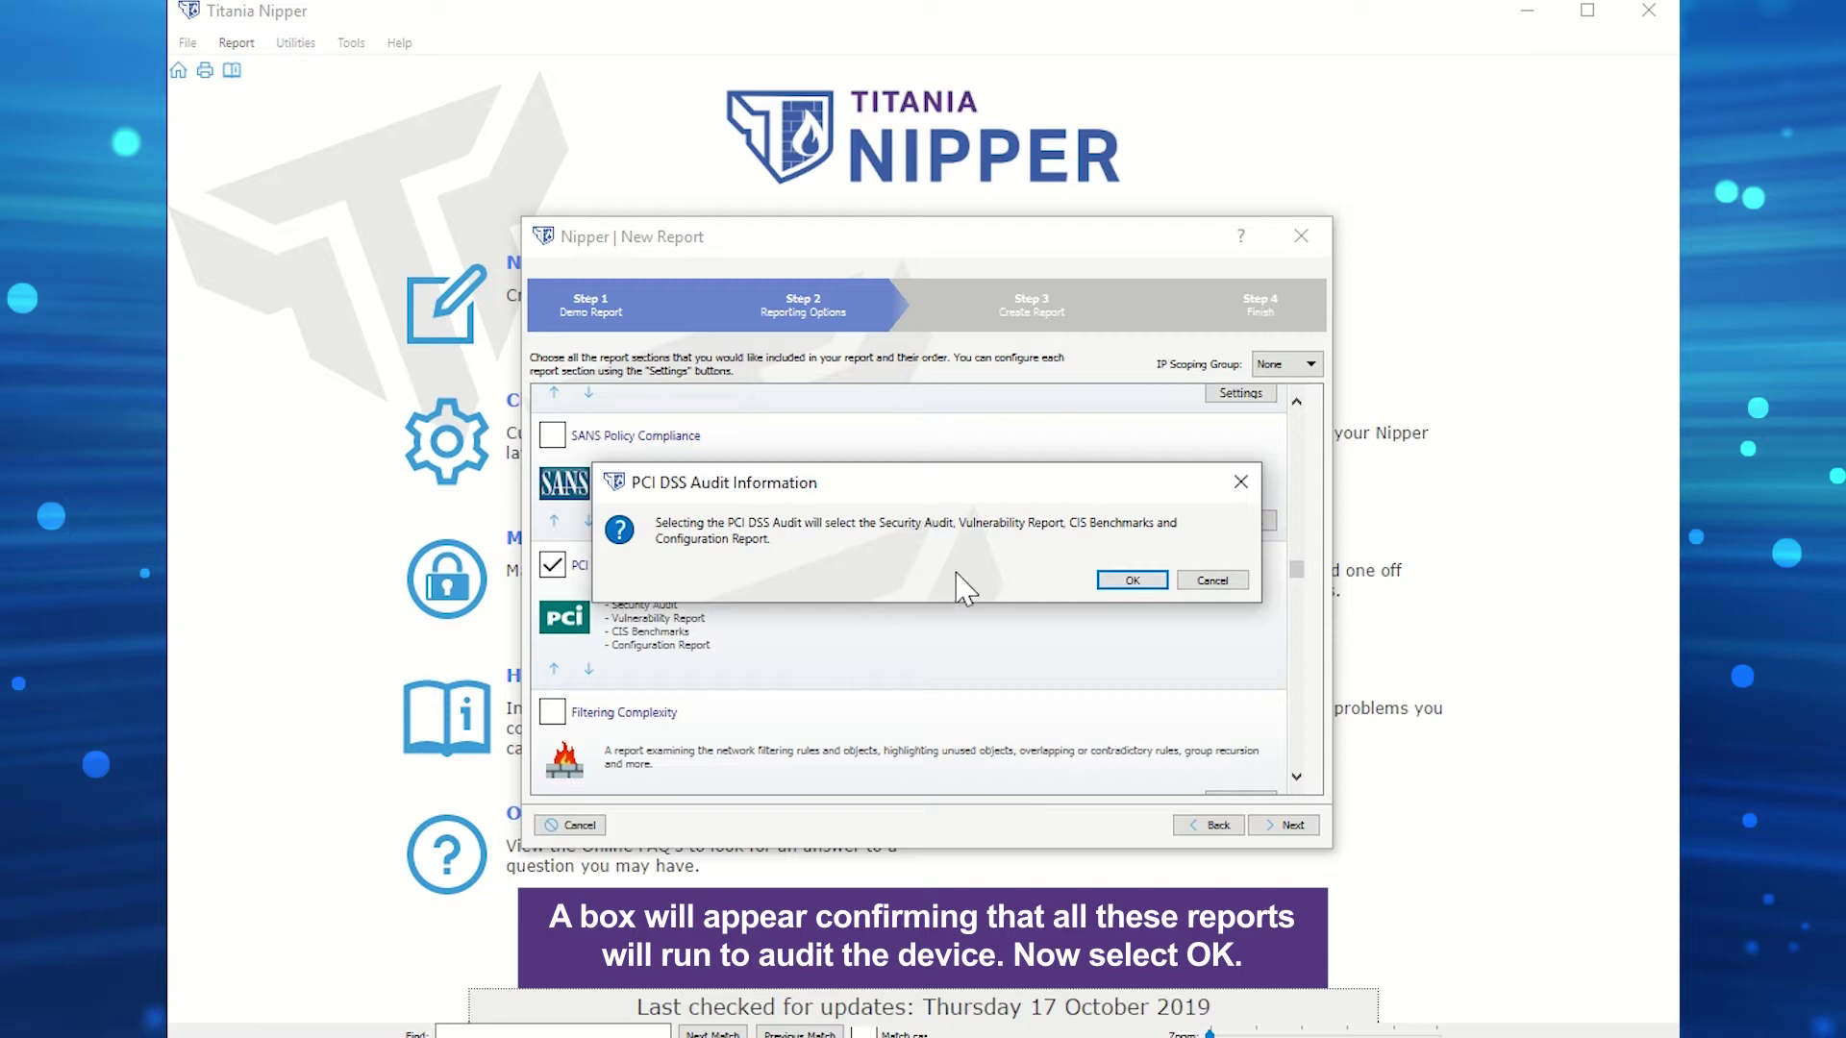
left_click(1129, 580)
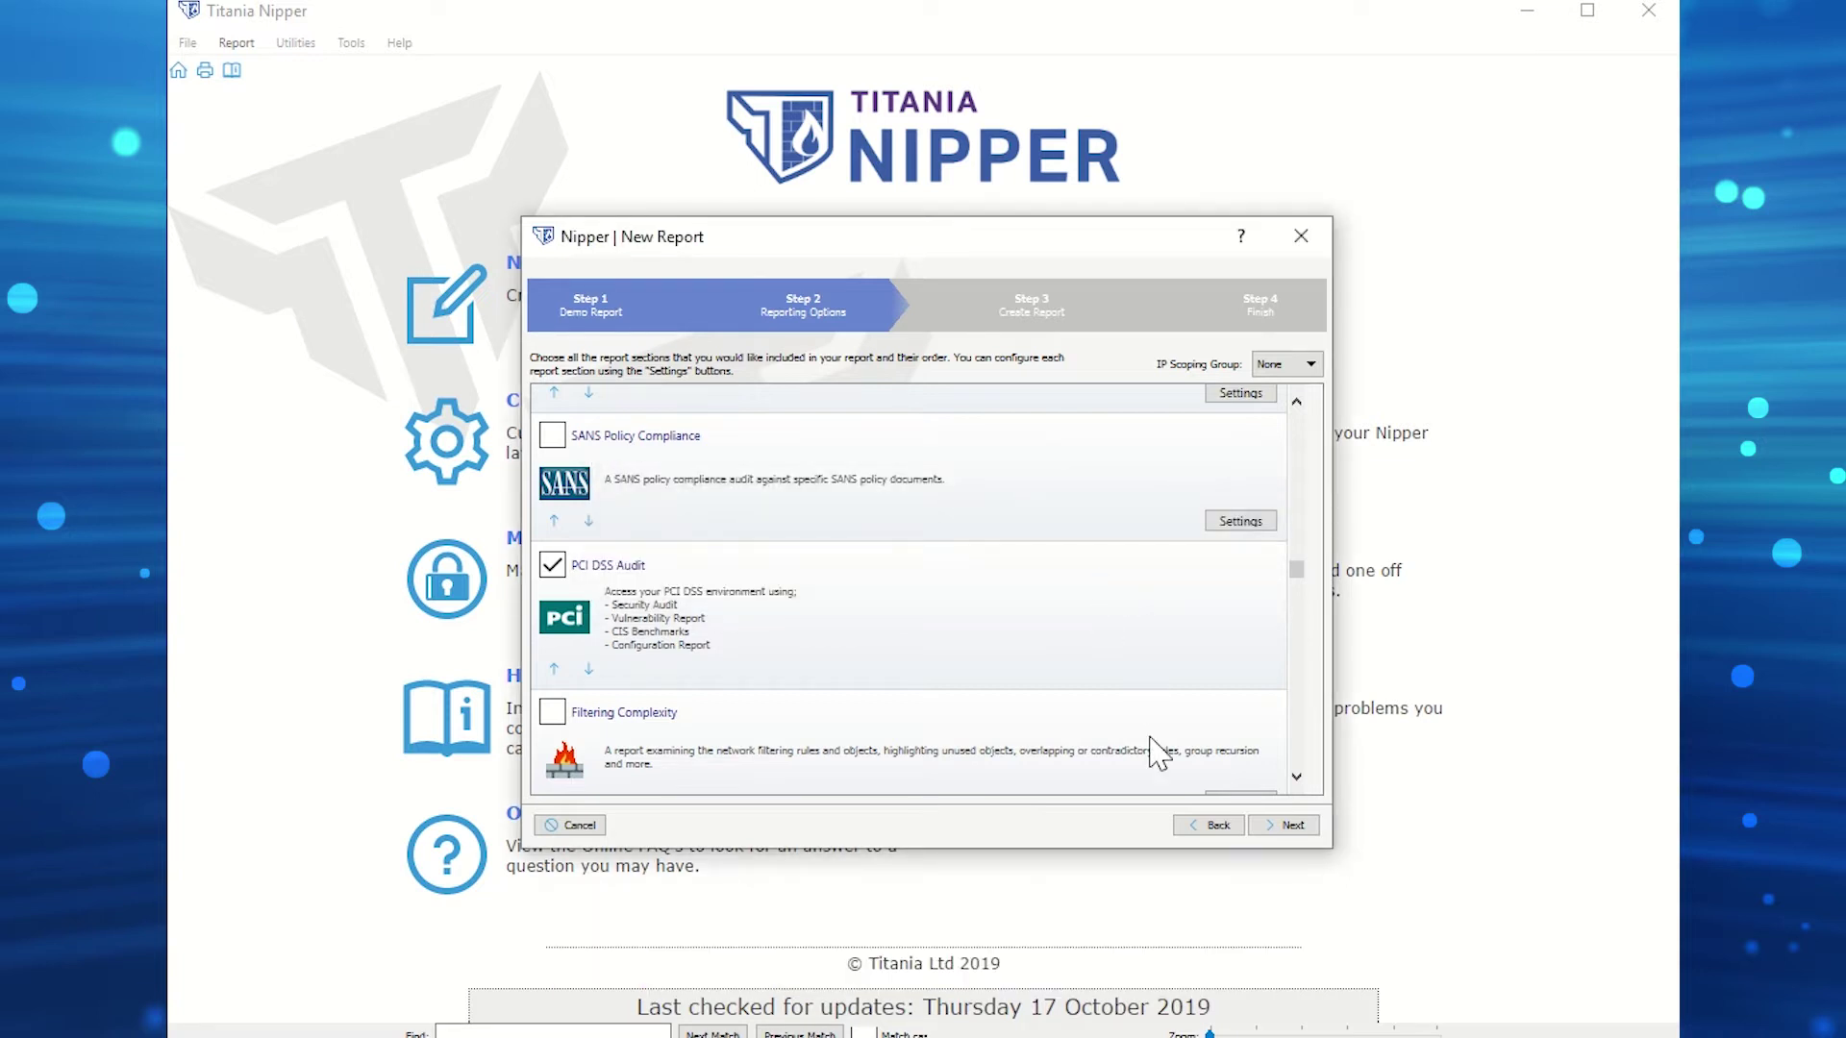
Continue past the report options and generate the report with no change comparison file
left_click(1288, 826)
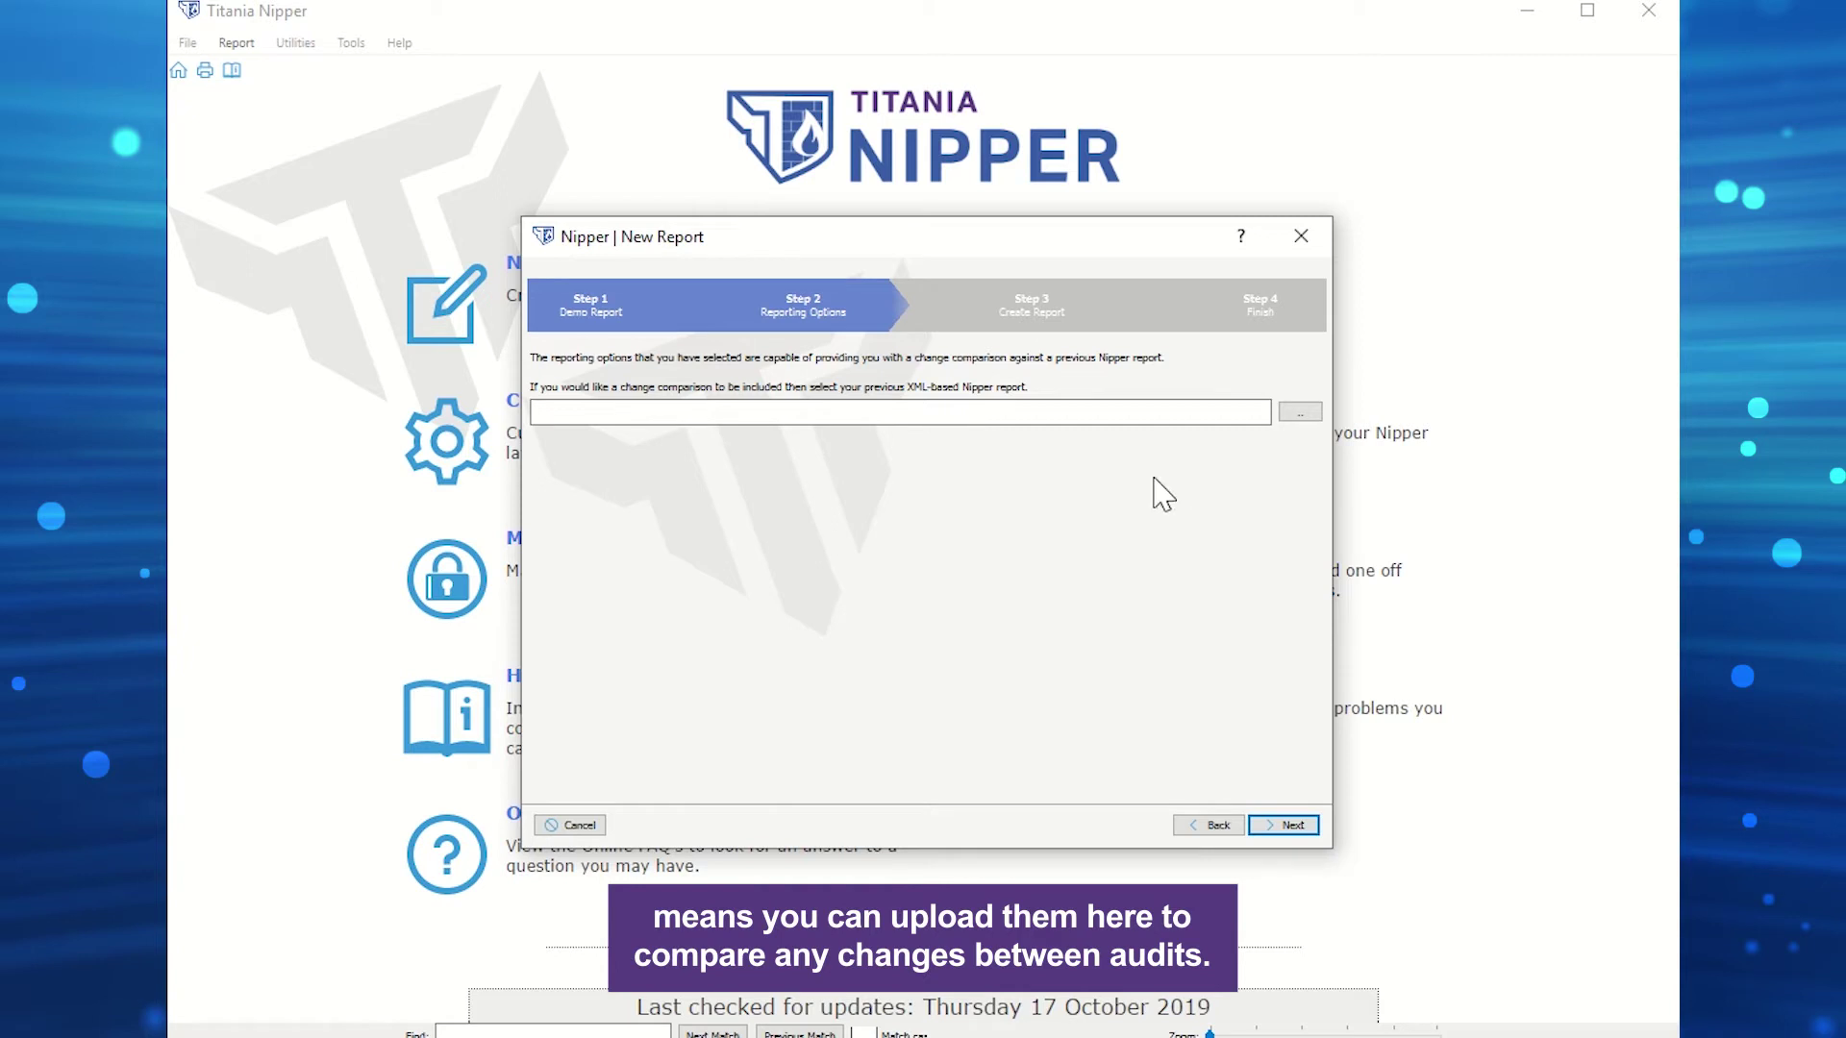
left_click(1294, 827)
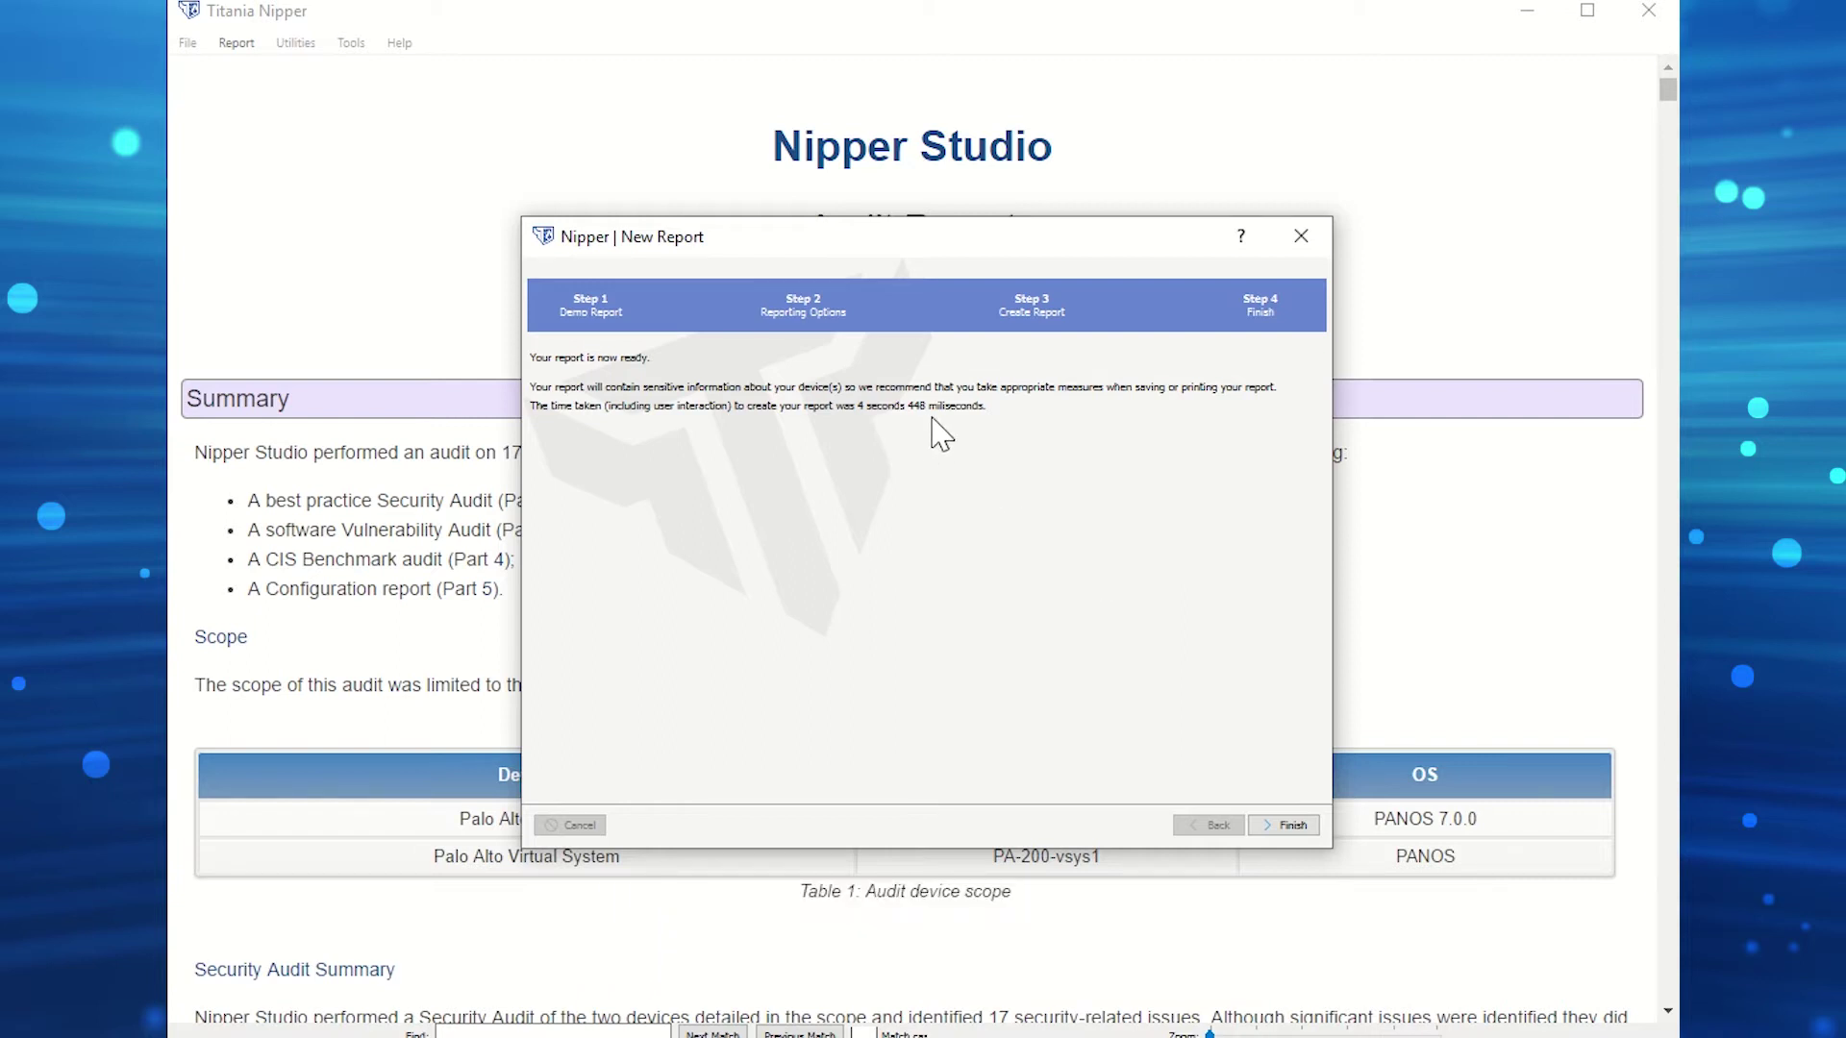
Finish the wizard and review the Summary, the Table 1 device scope, and the Severity and Issue Classification pie charts
left_click(1288, 825)
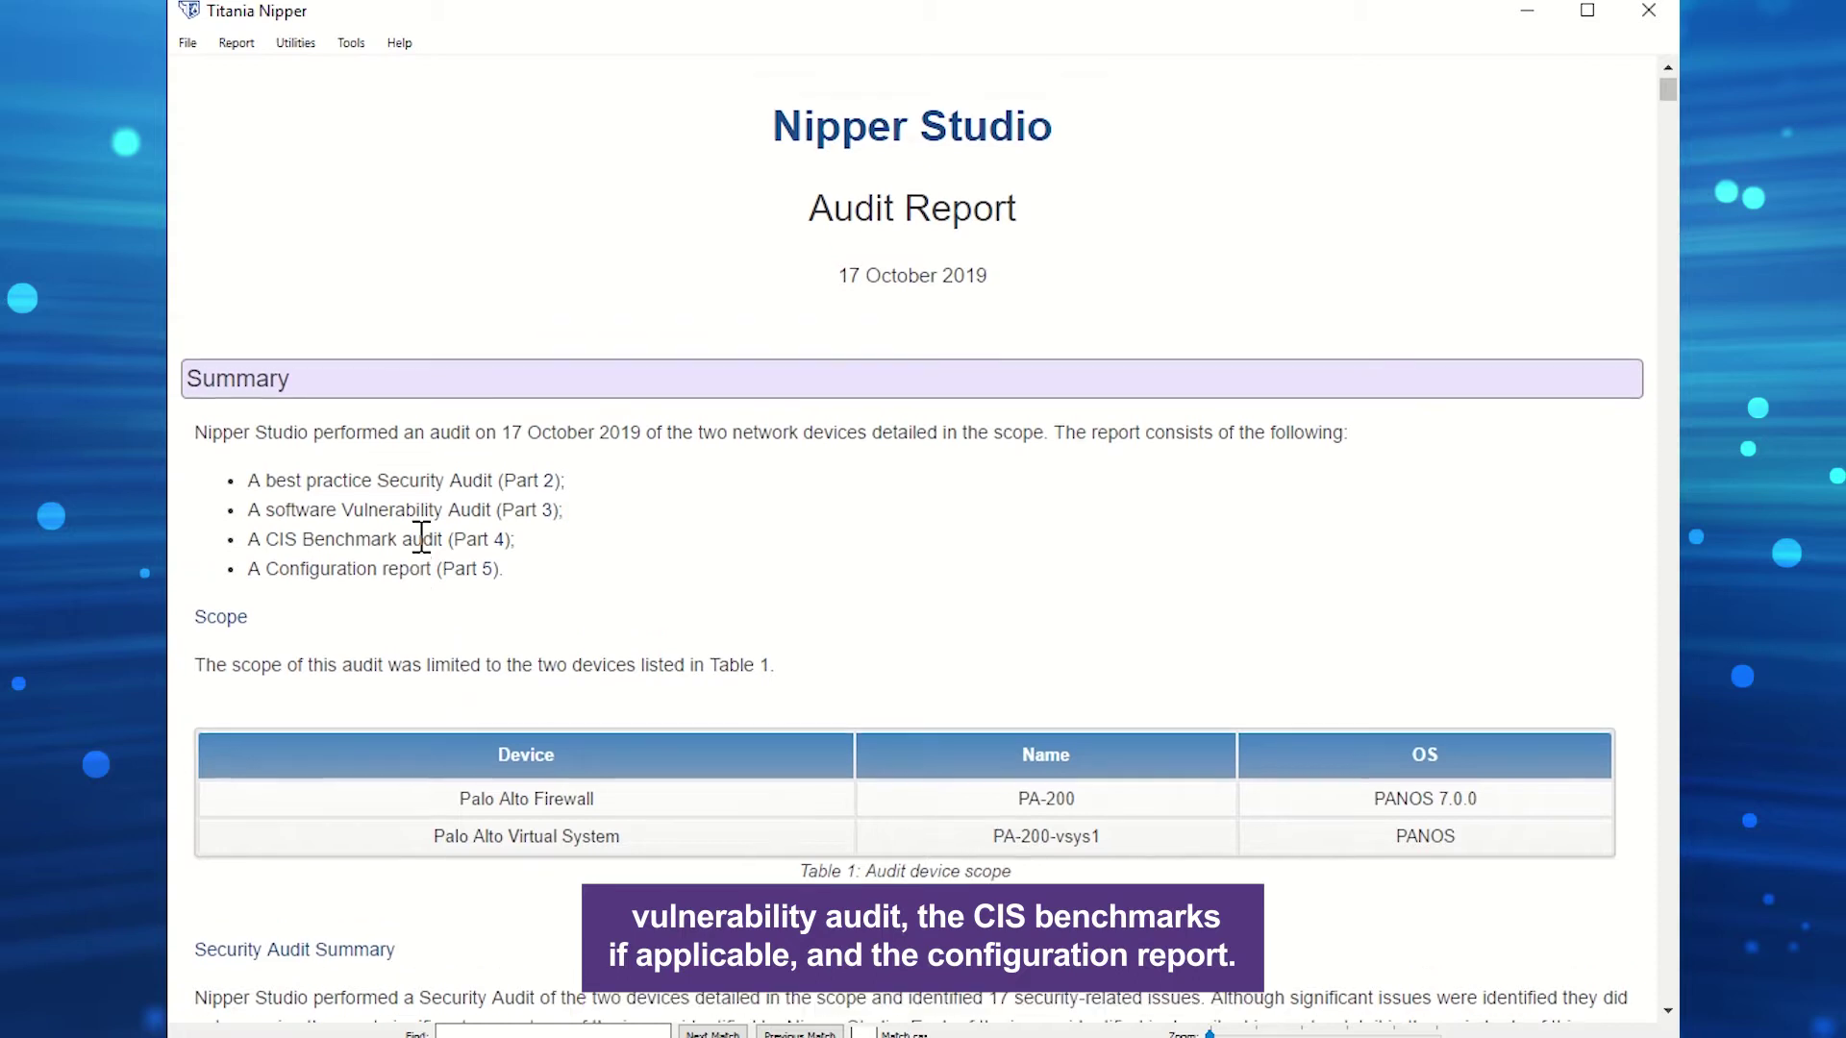
scroll(421, 536, "down", 1)
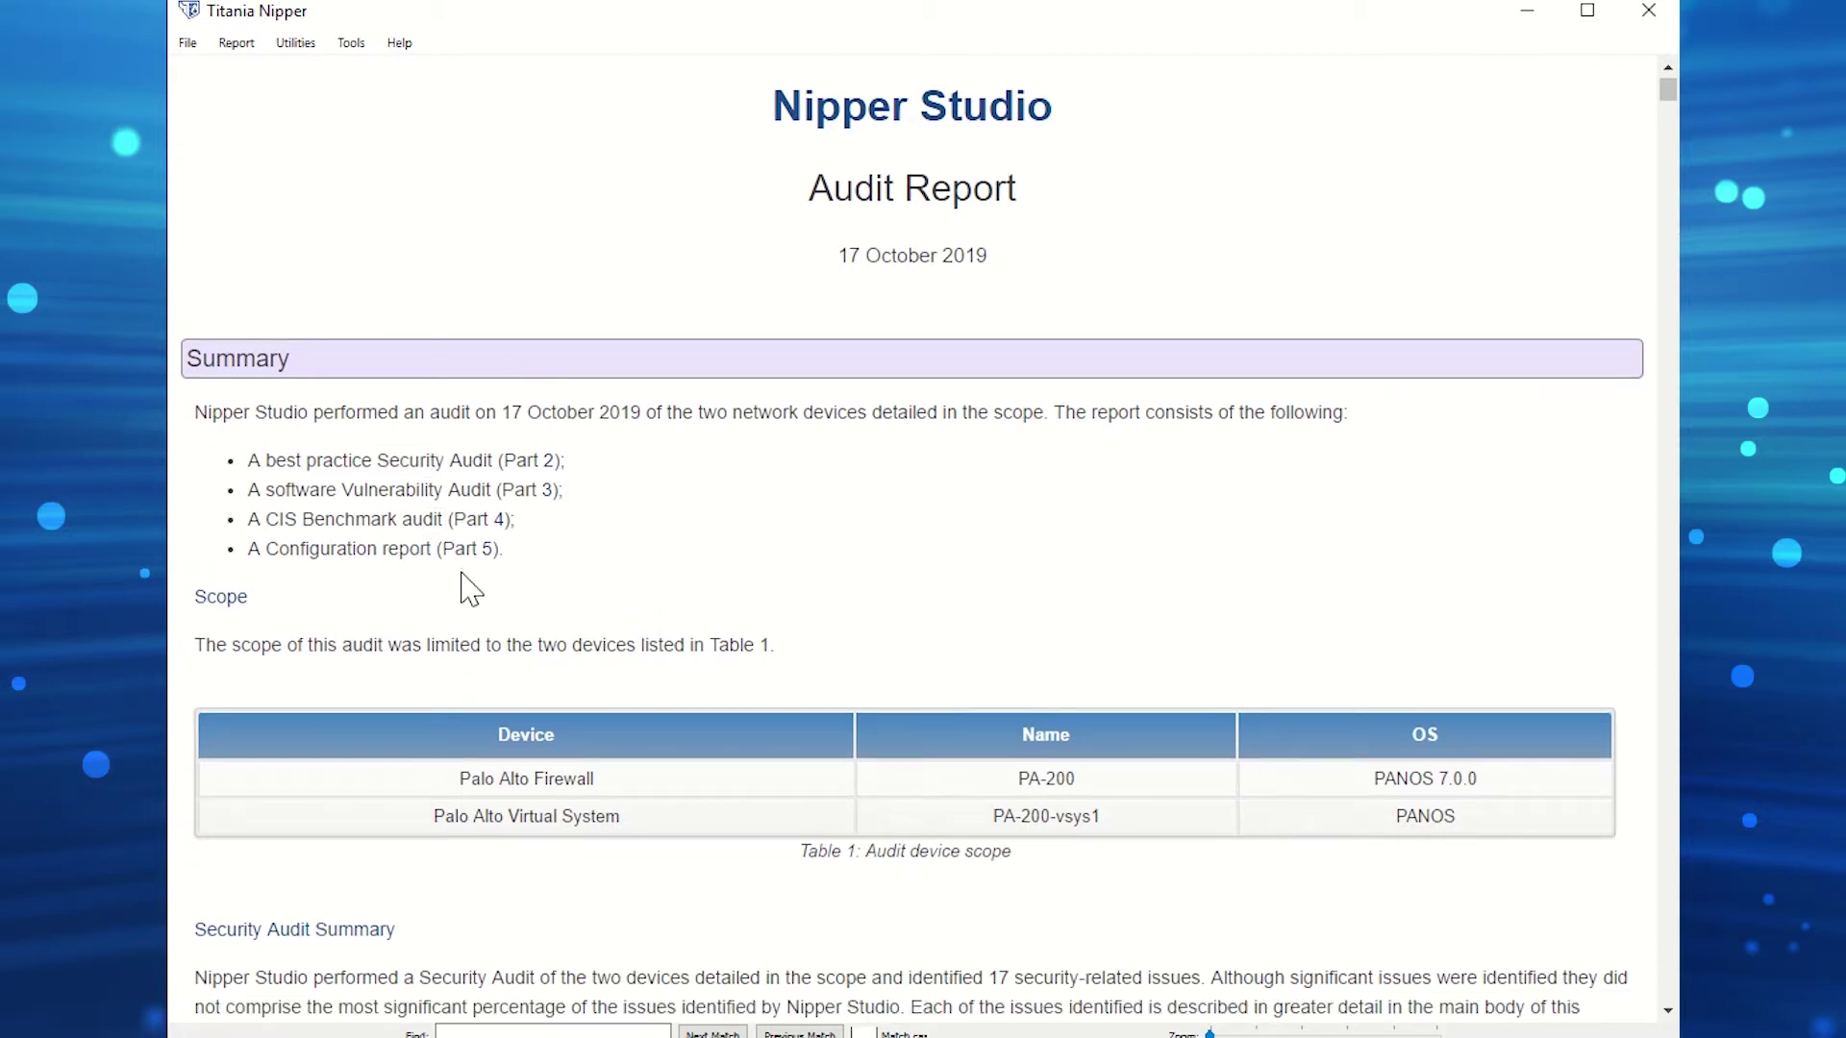
scroll(568, 610, "down", 3)
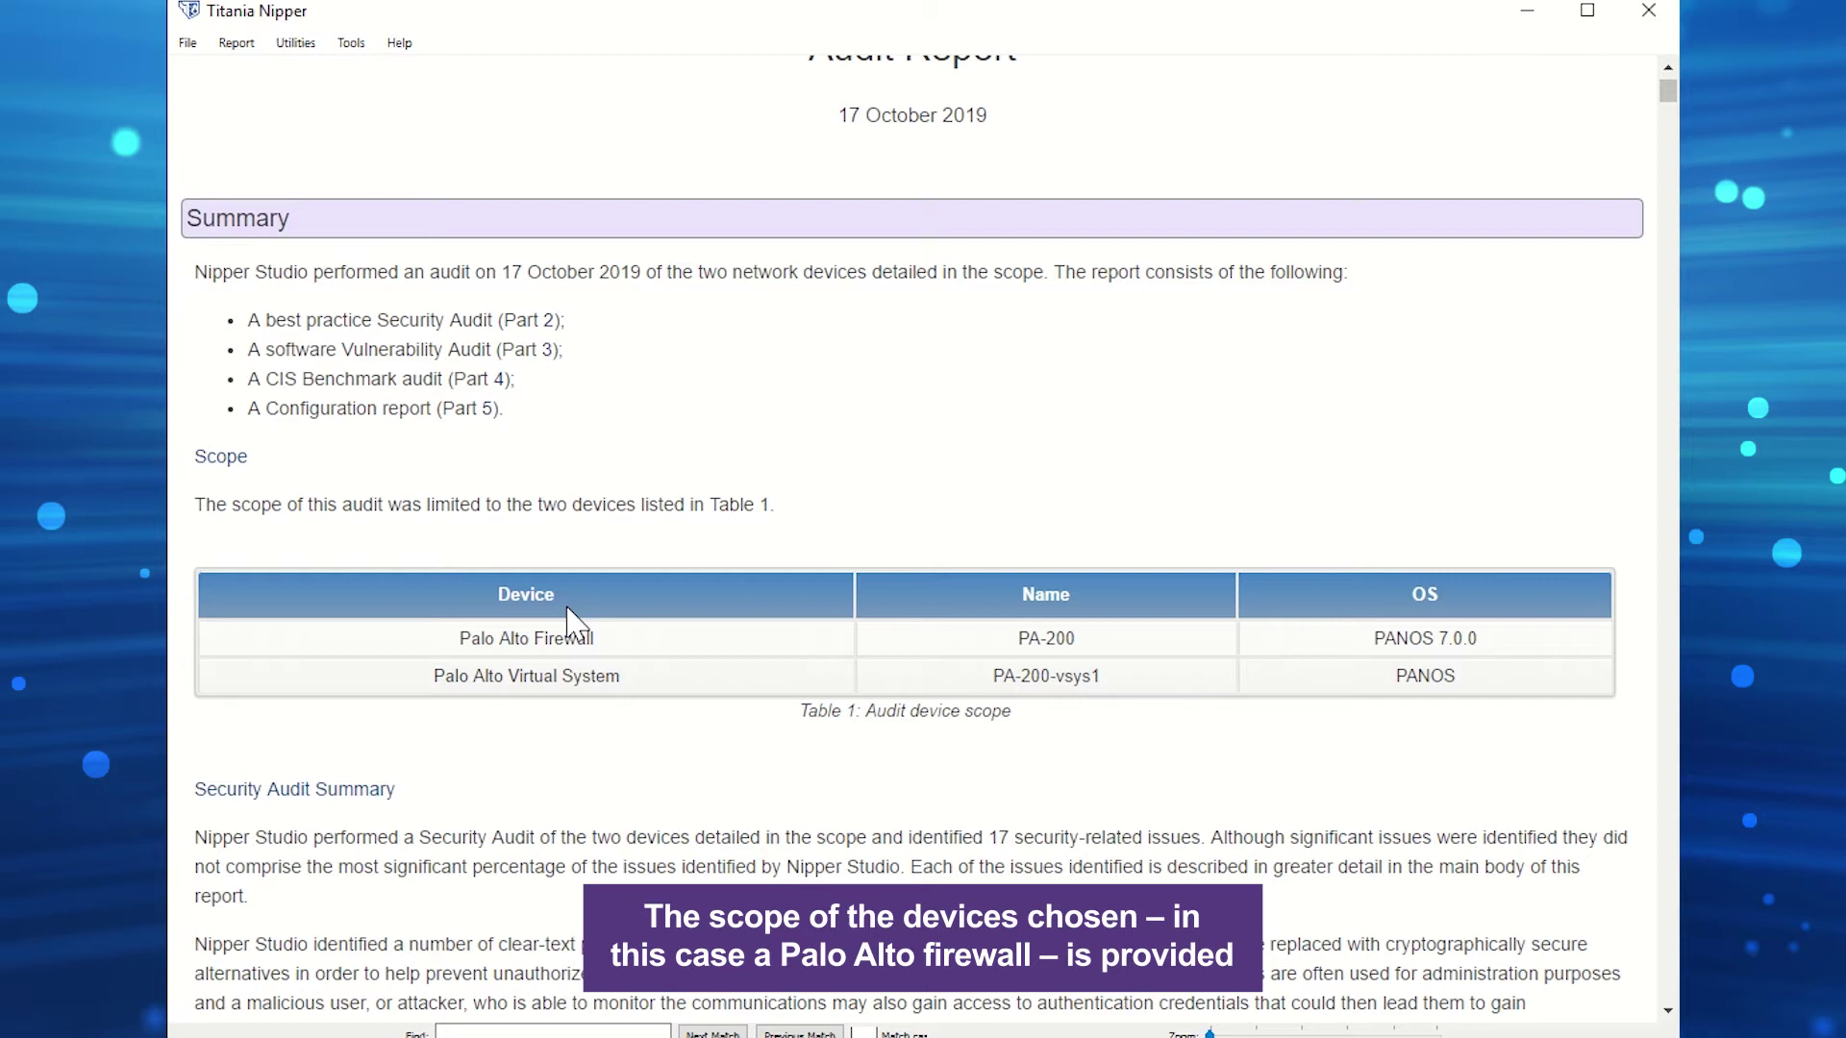
scroll(570, 623, "down", 5)
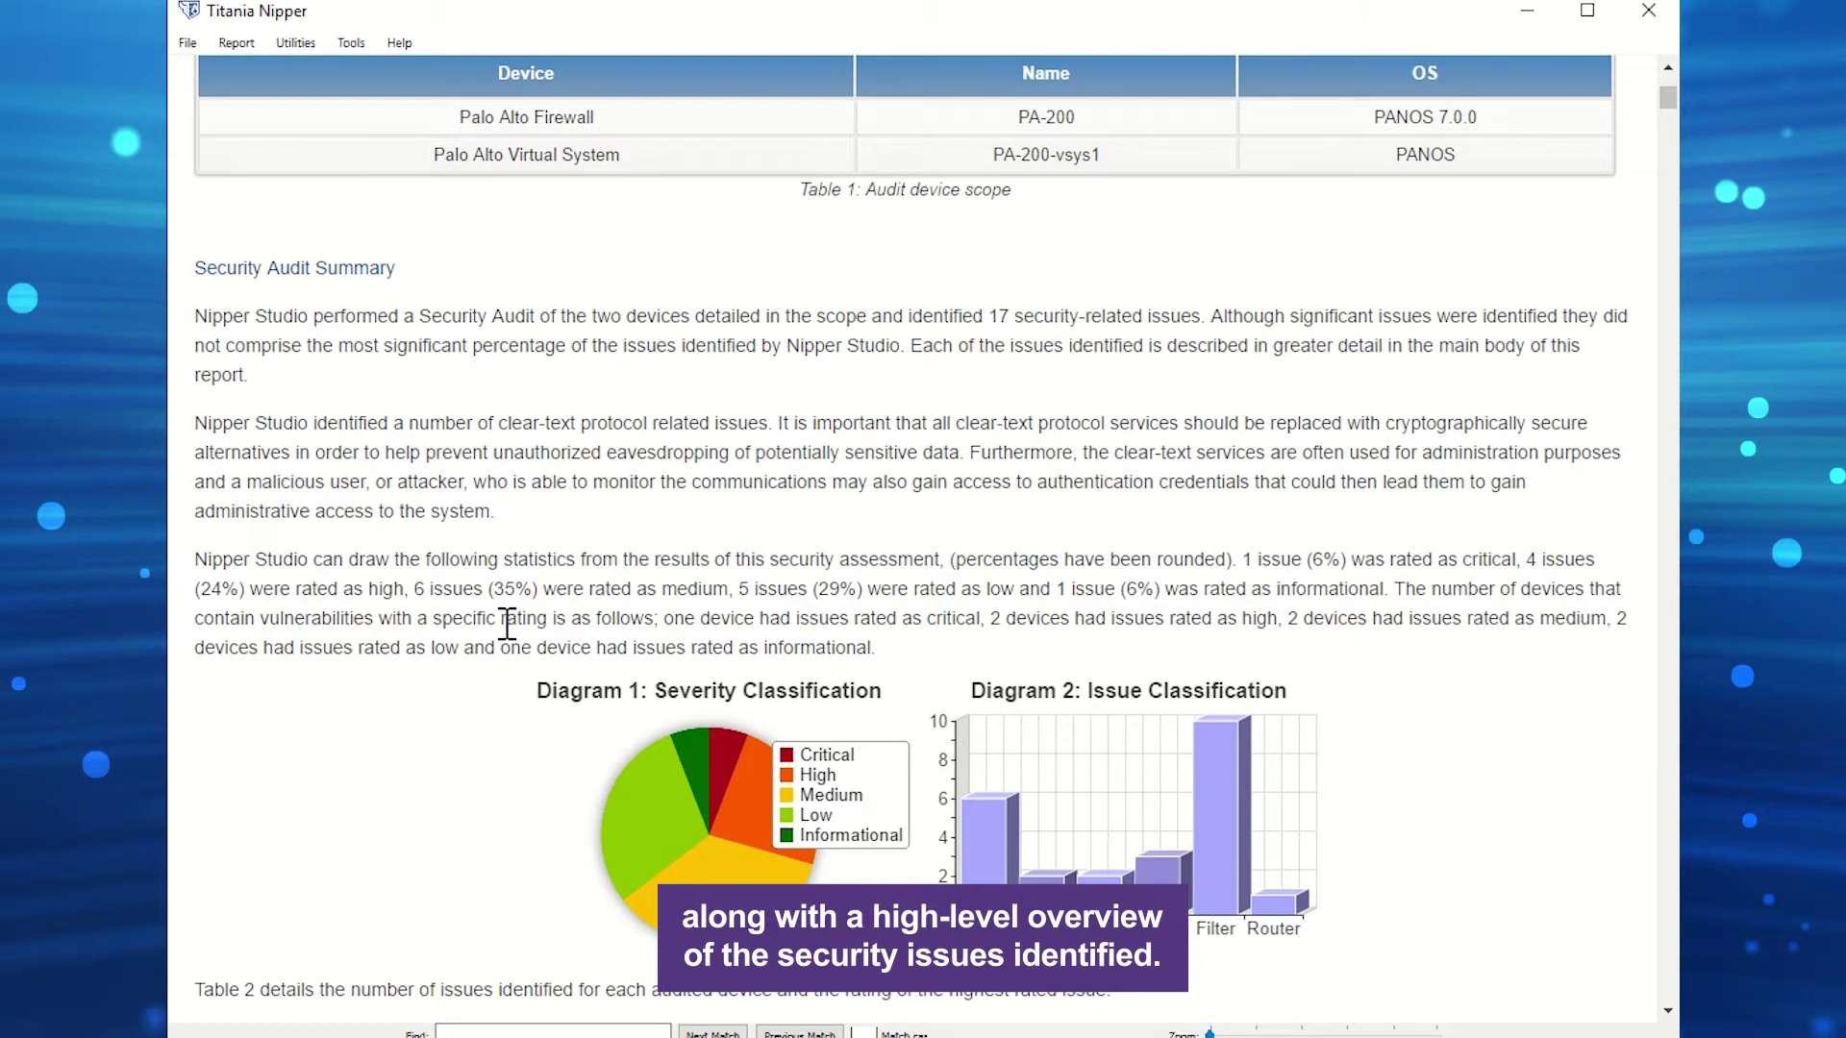
scroll(509, 631, "up", 1)
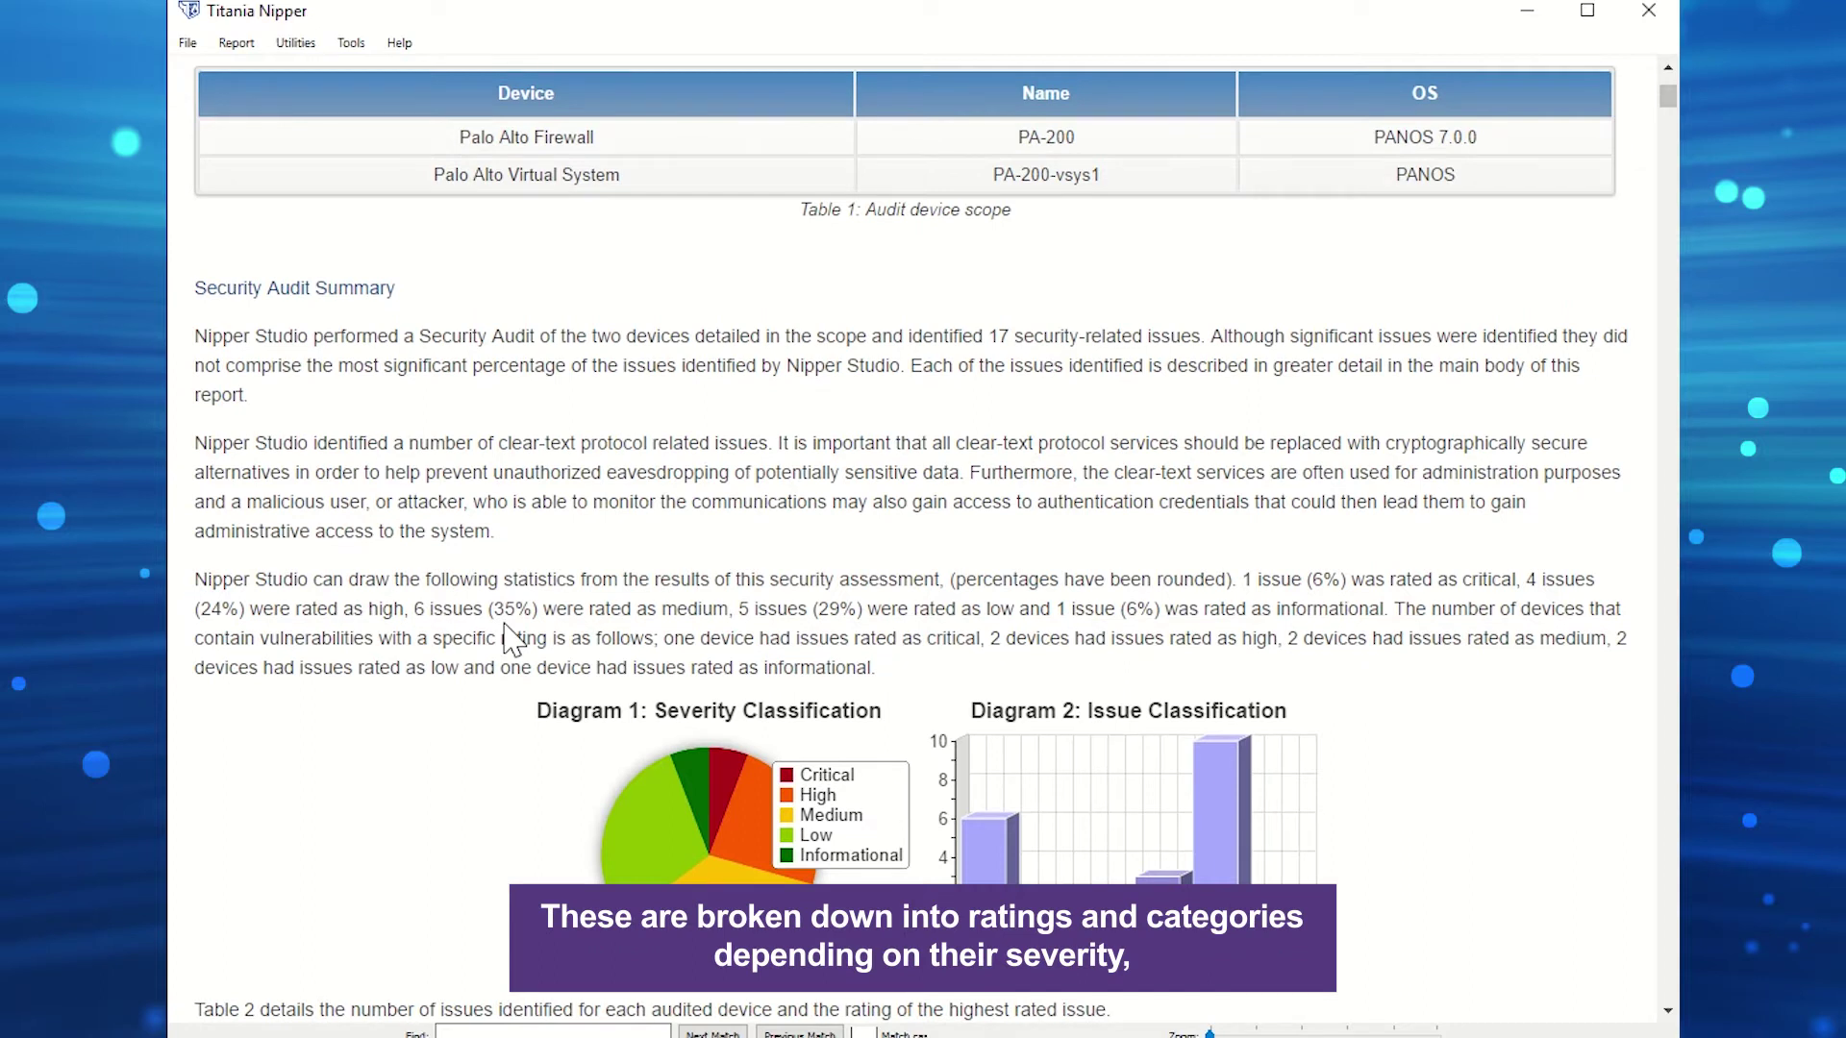
scroll(447, 572, "down", 2)
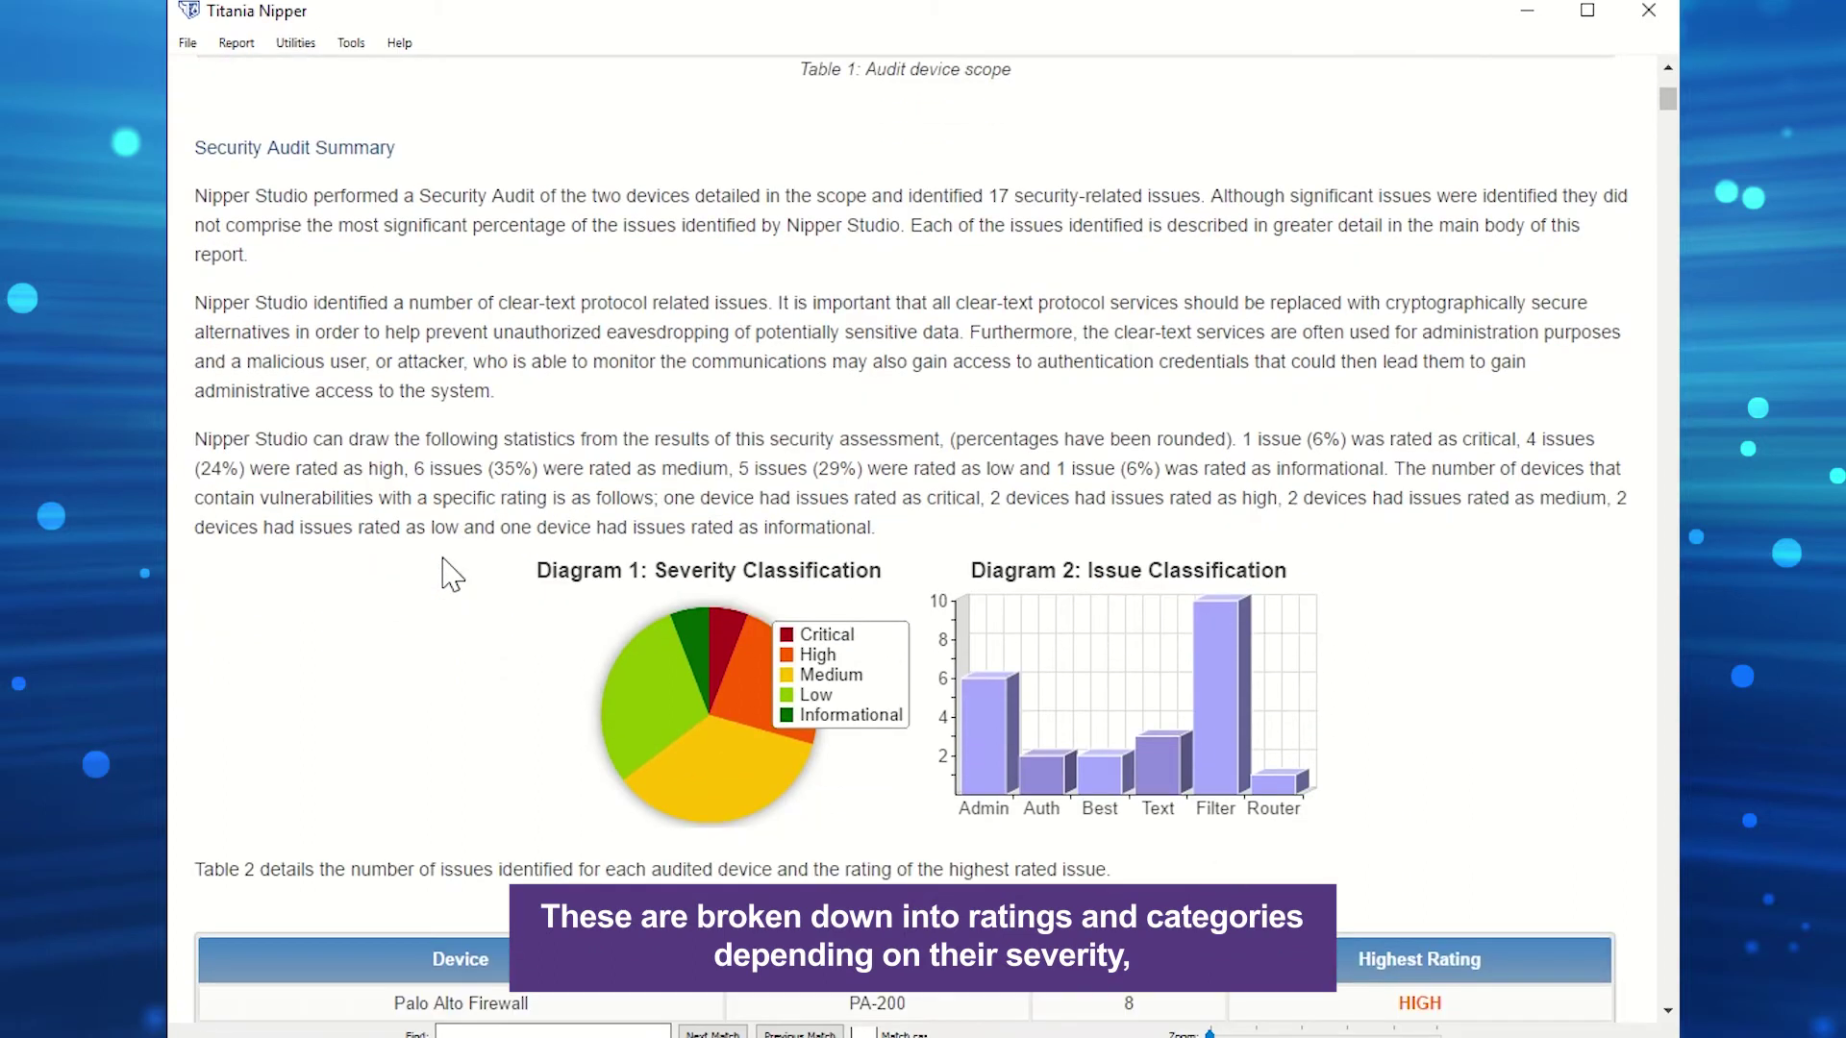
mouse_move(630, 726)
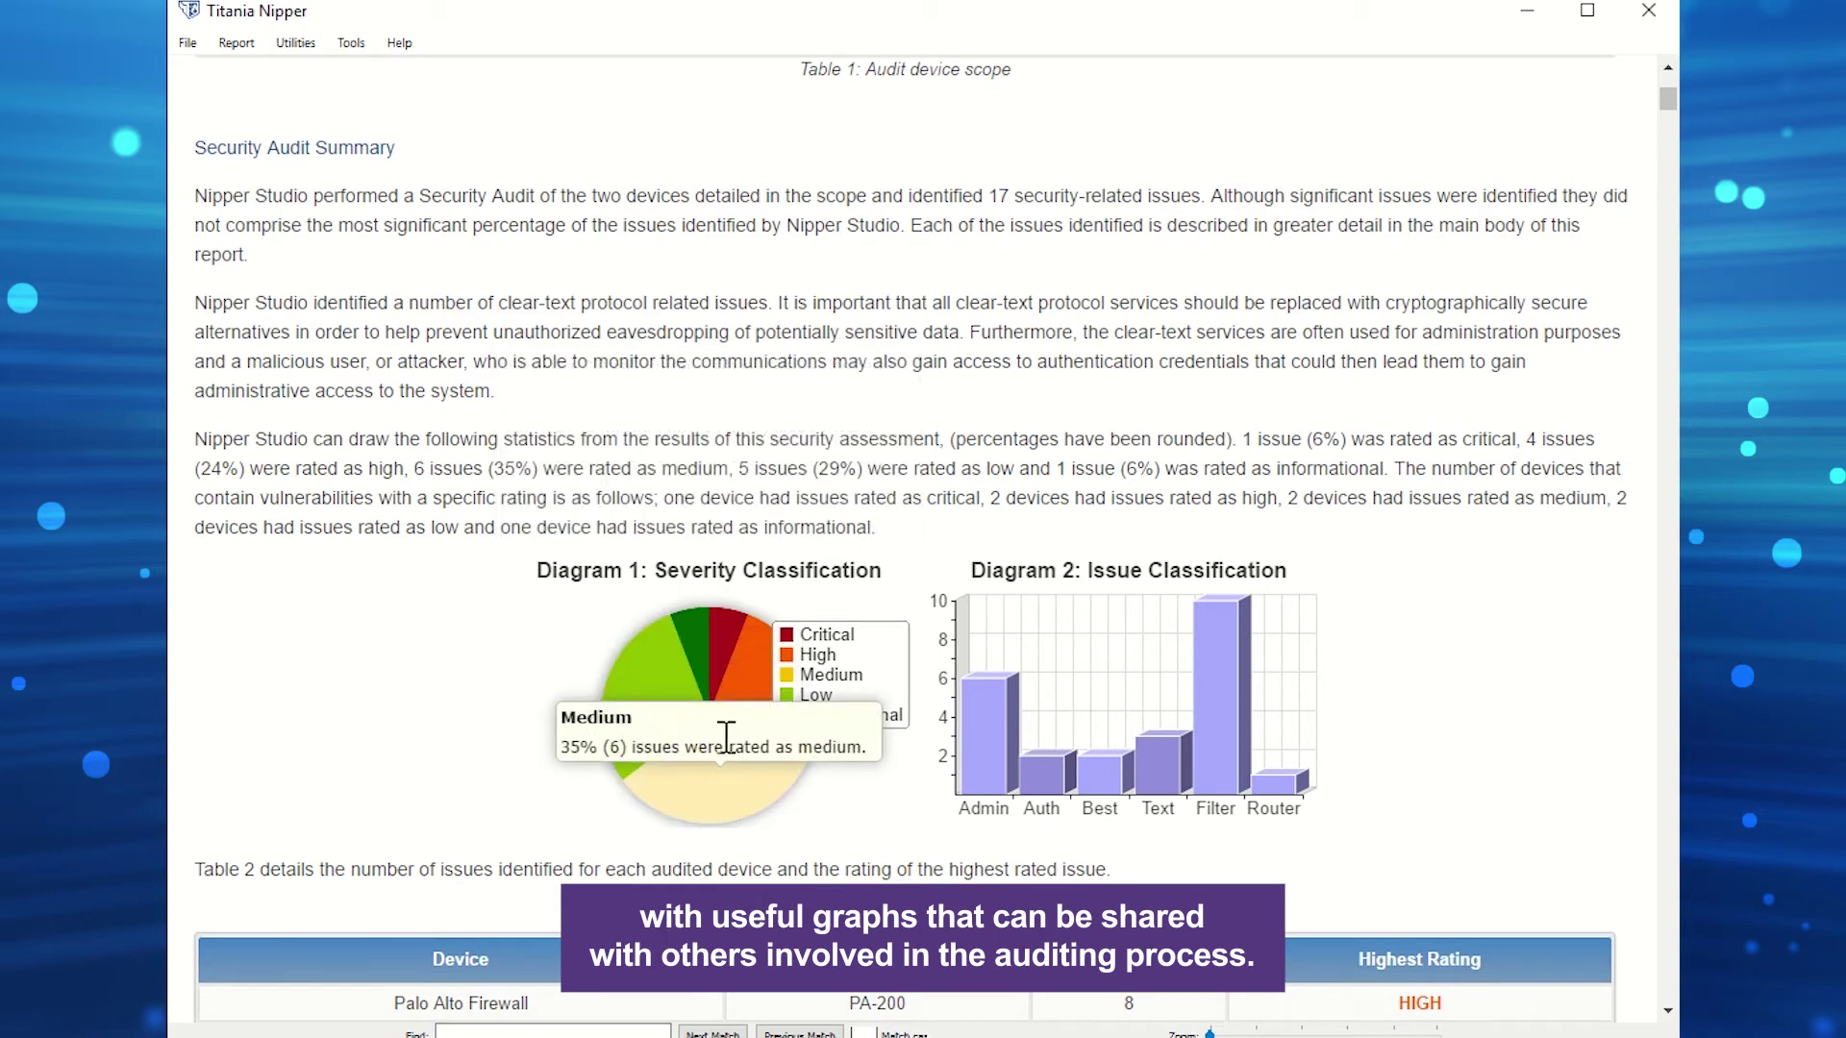
mouse_move(735, 699)
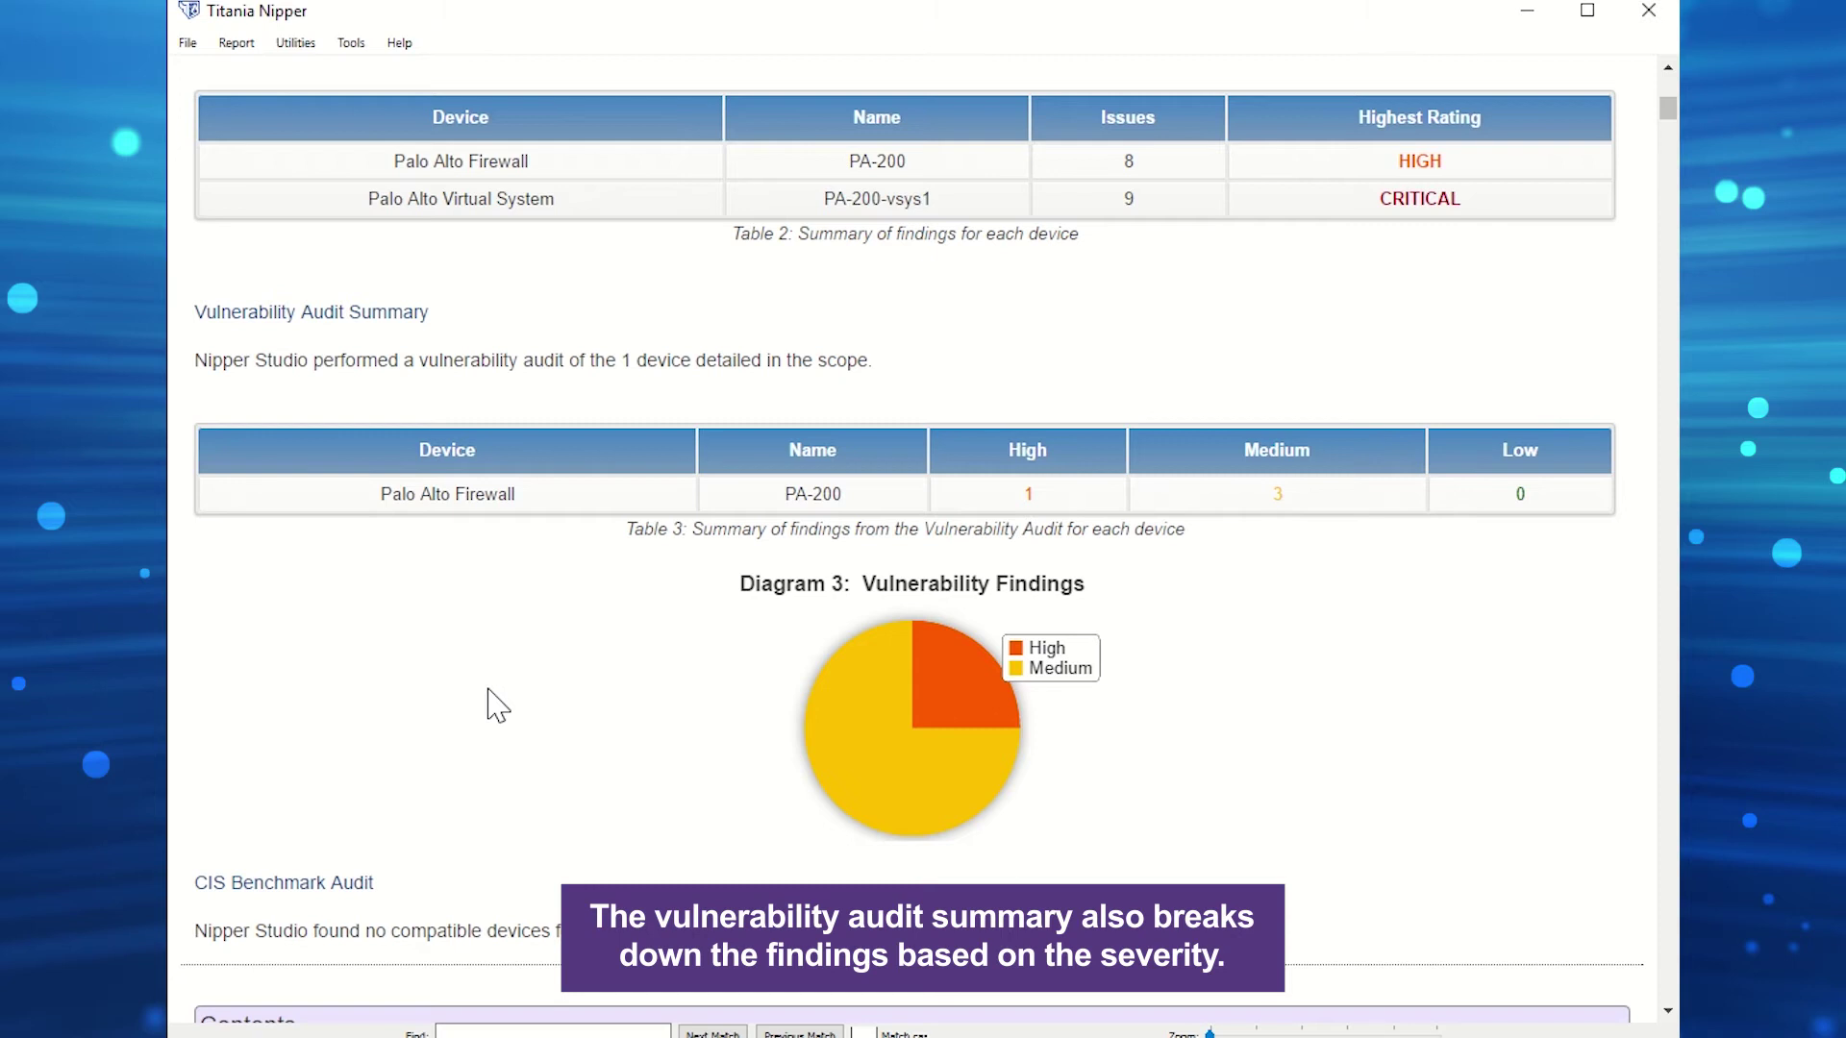
Scroll the report contents down to the PA-200 Configuration Report sections, including 5.2.2 Network Services
scroll(520, 687, "down", 1)
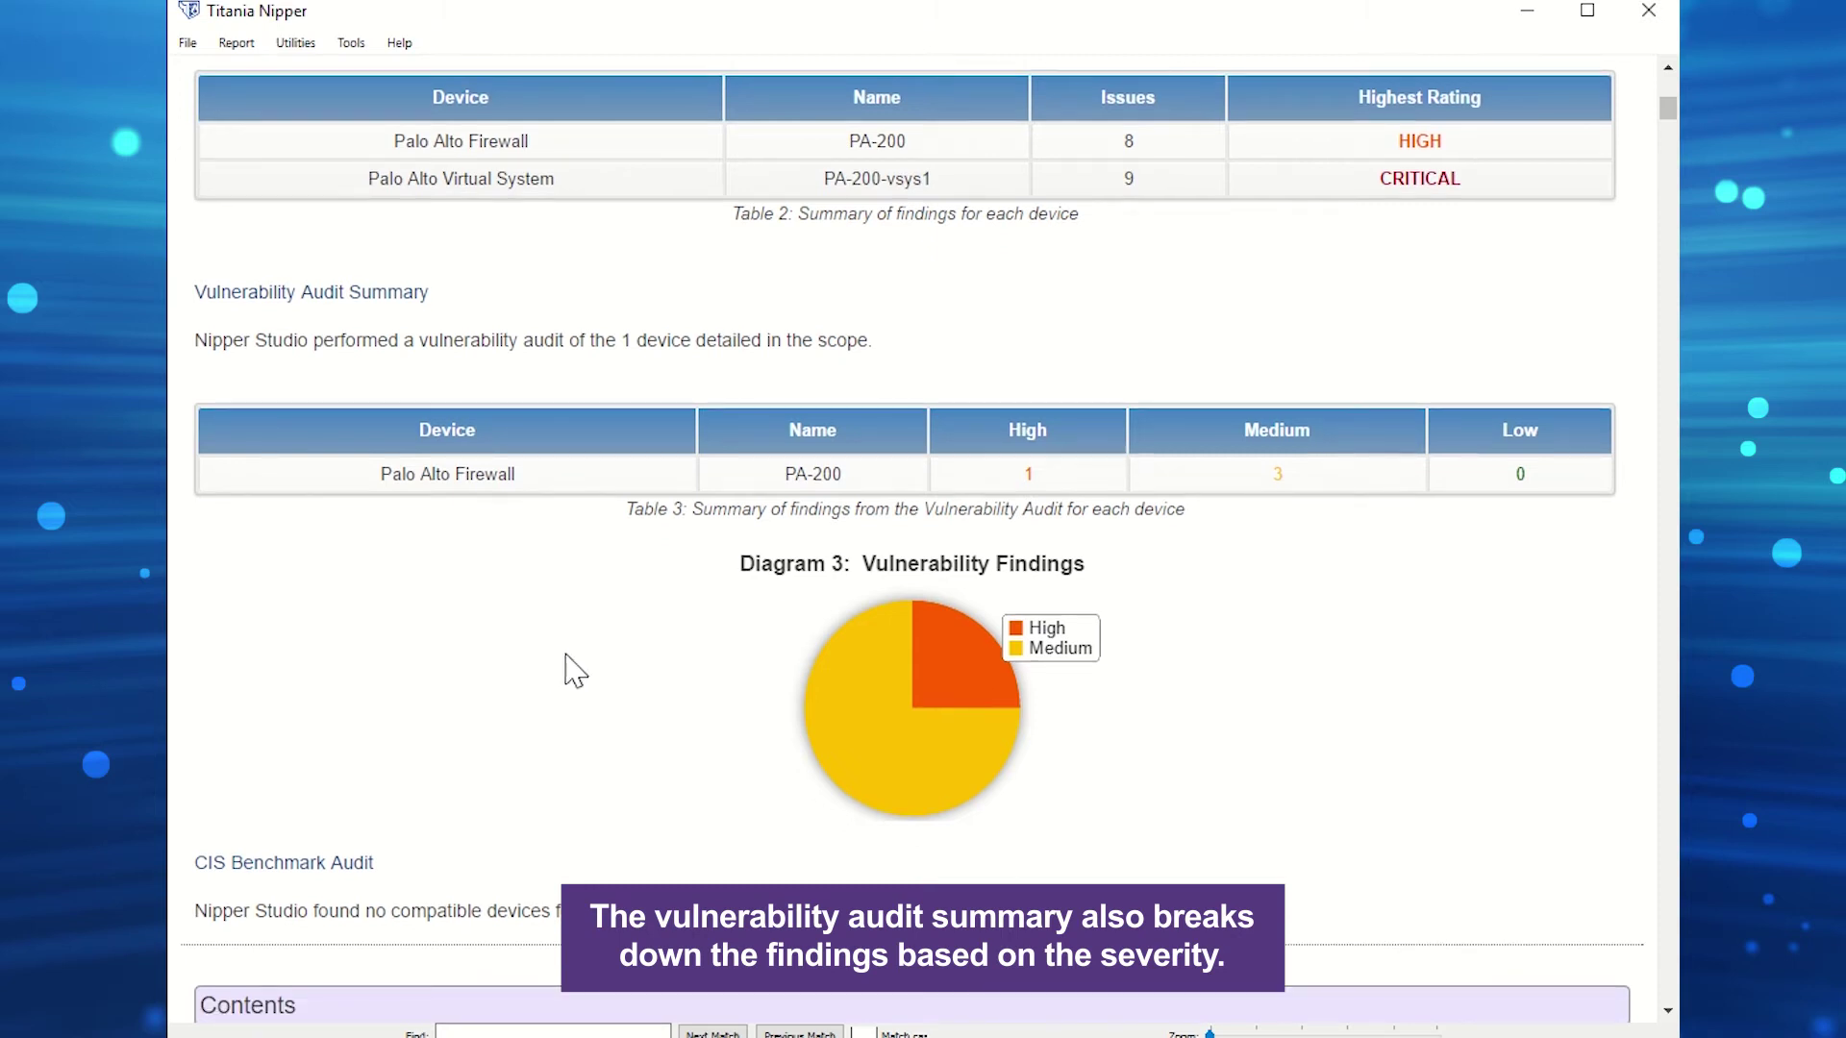
mouse_move(841, 691)
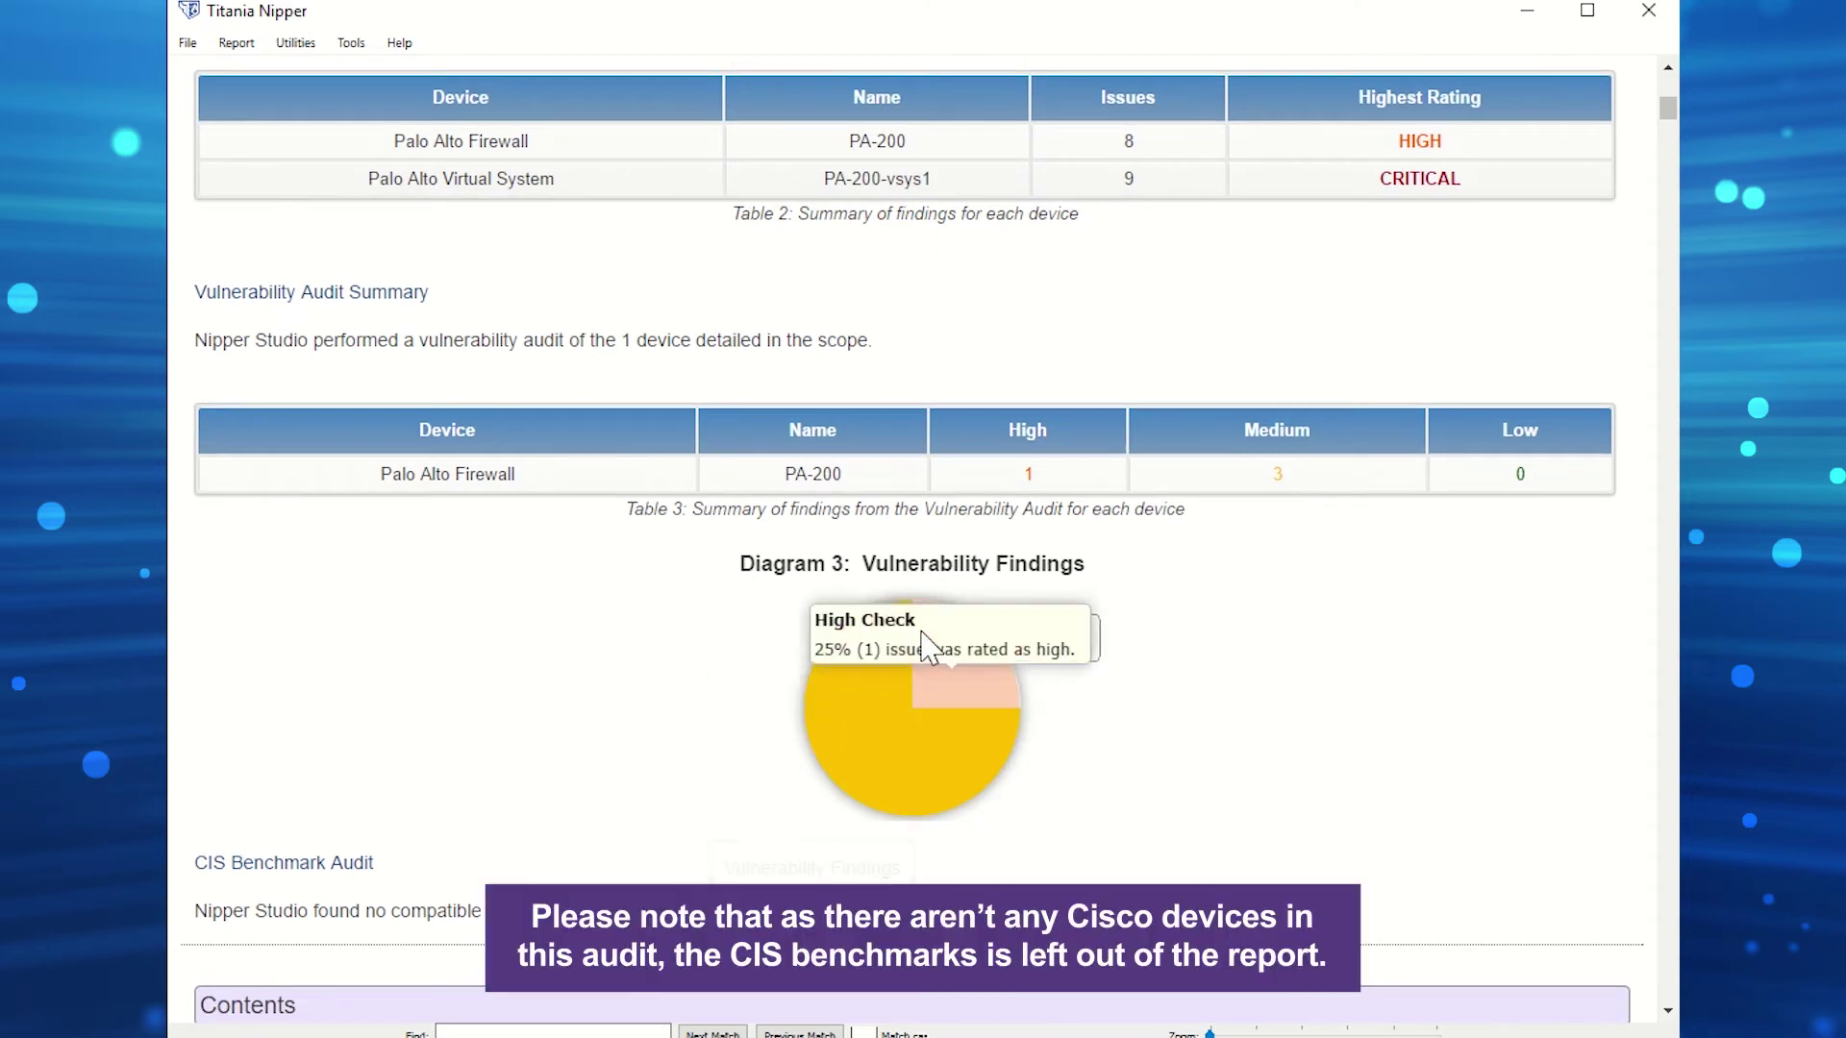
scroll(705, 684, "down", 3)
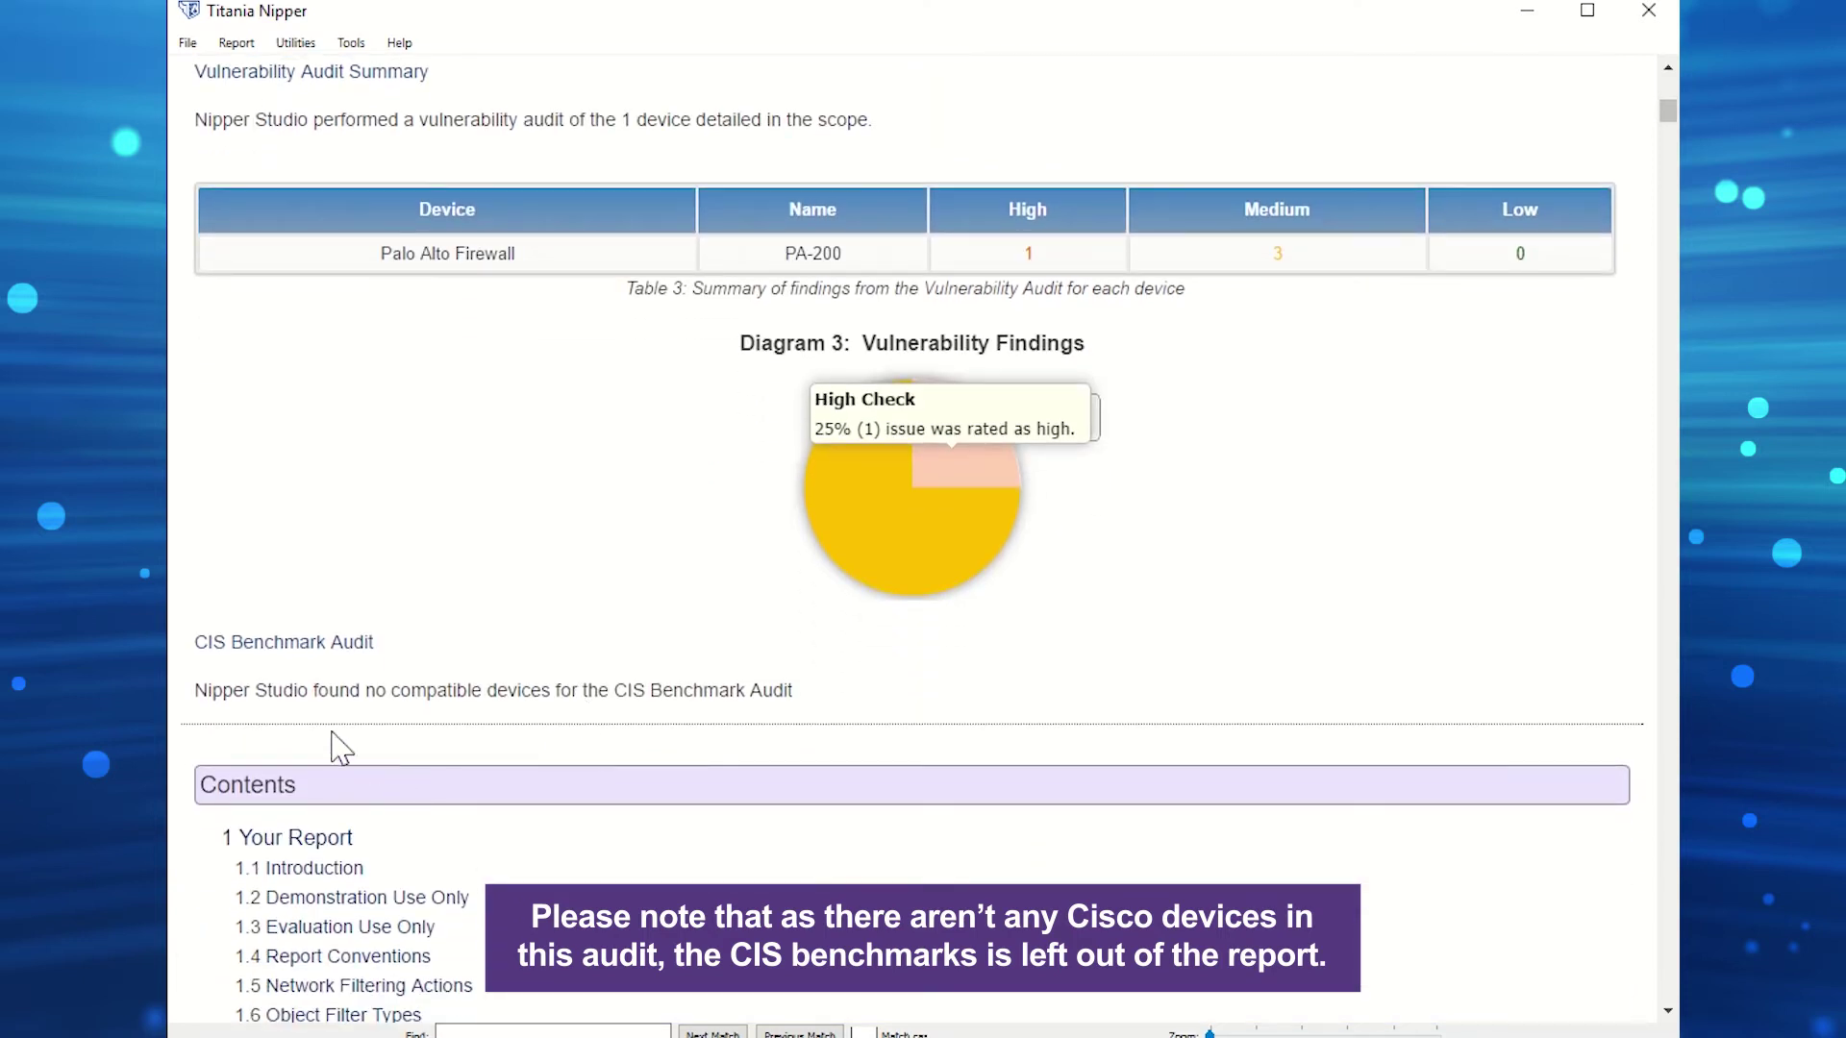
scroll(321, 733, "up", 1)
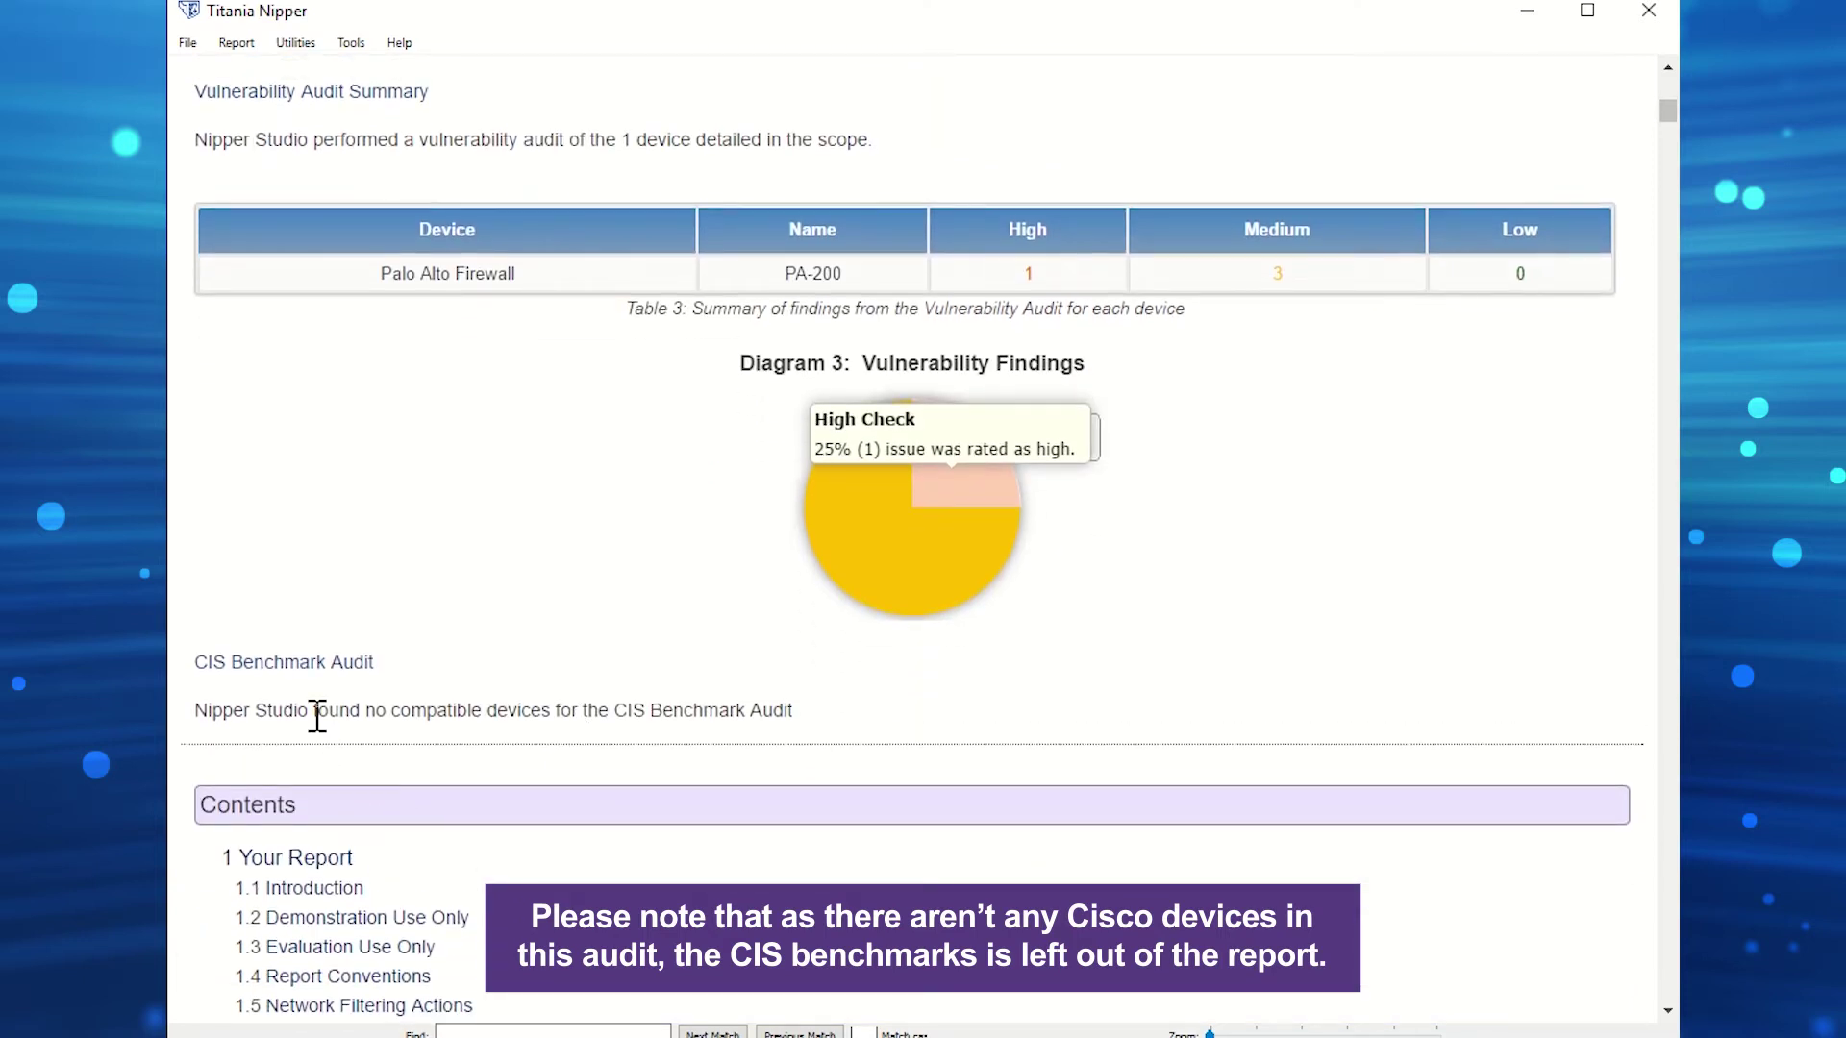
scroll(318, 716, "down", 1)
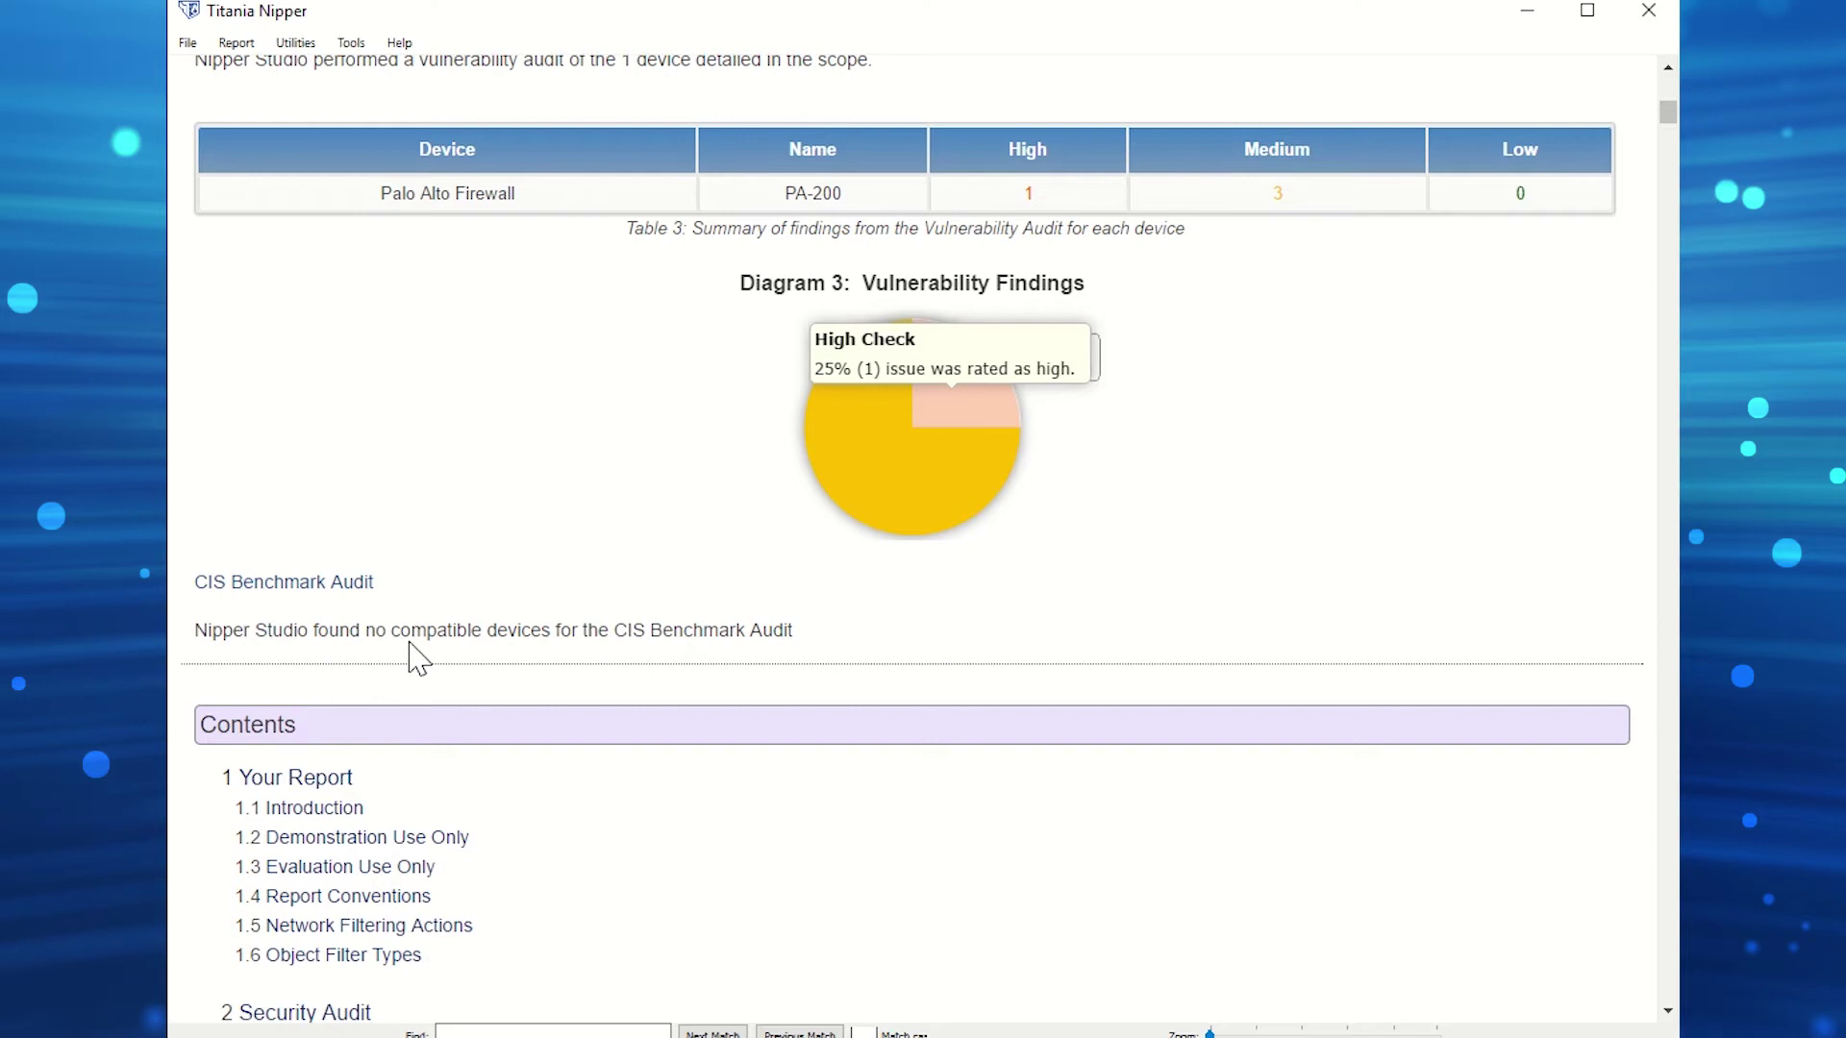
scroll(418, 660, "down", 3)
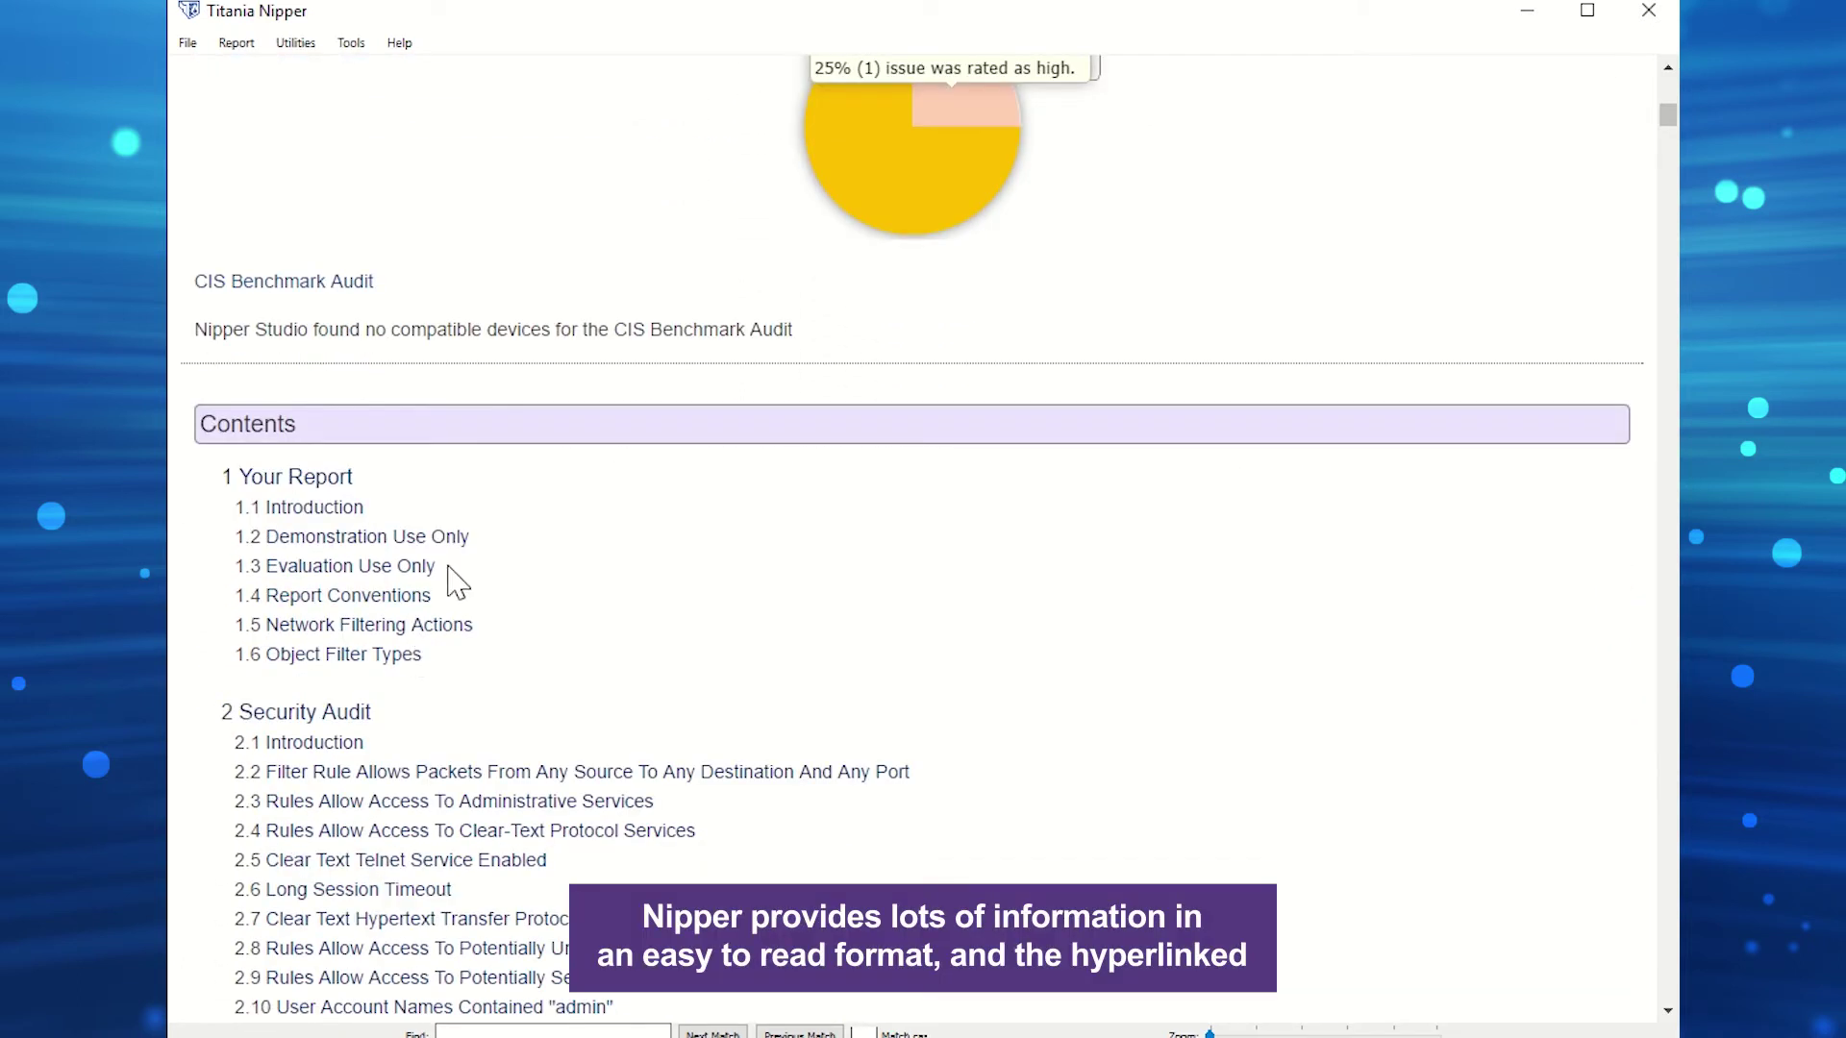
scroll(394, 663, "down", 2)
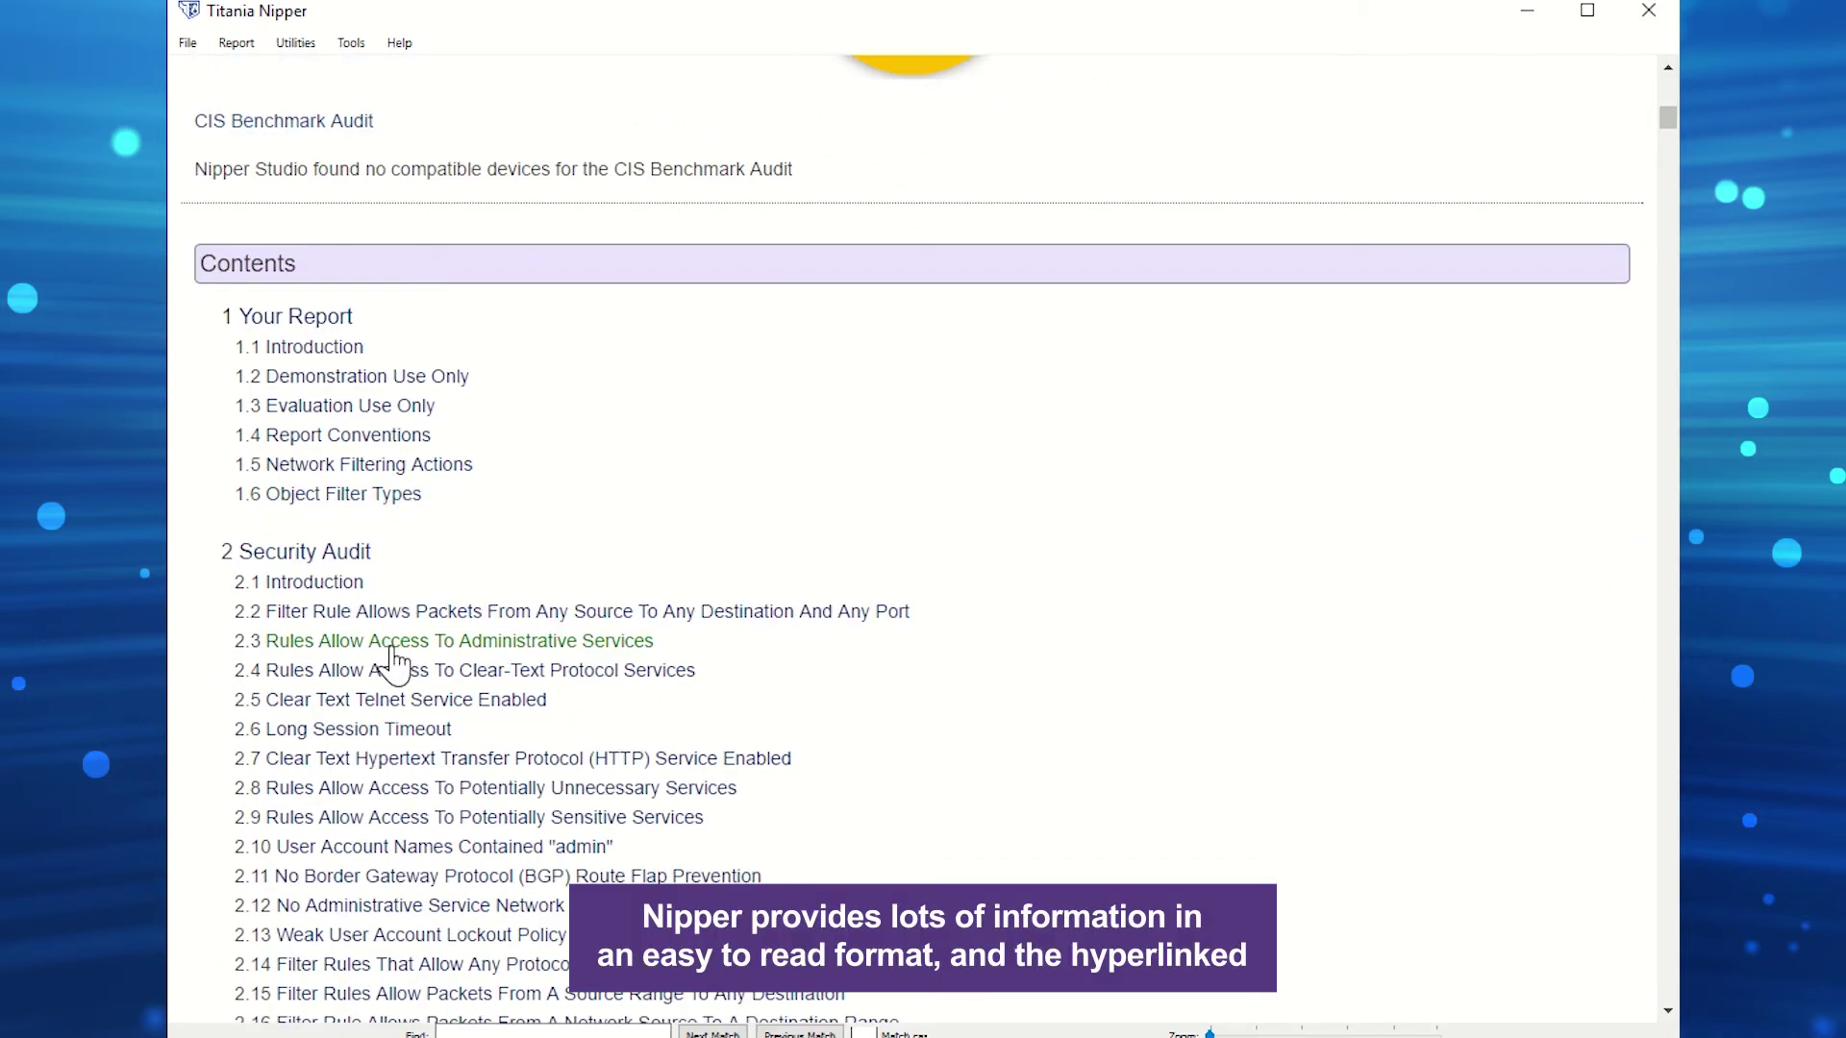
scroll(395, 663, "down", 1)
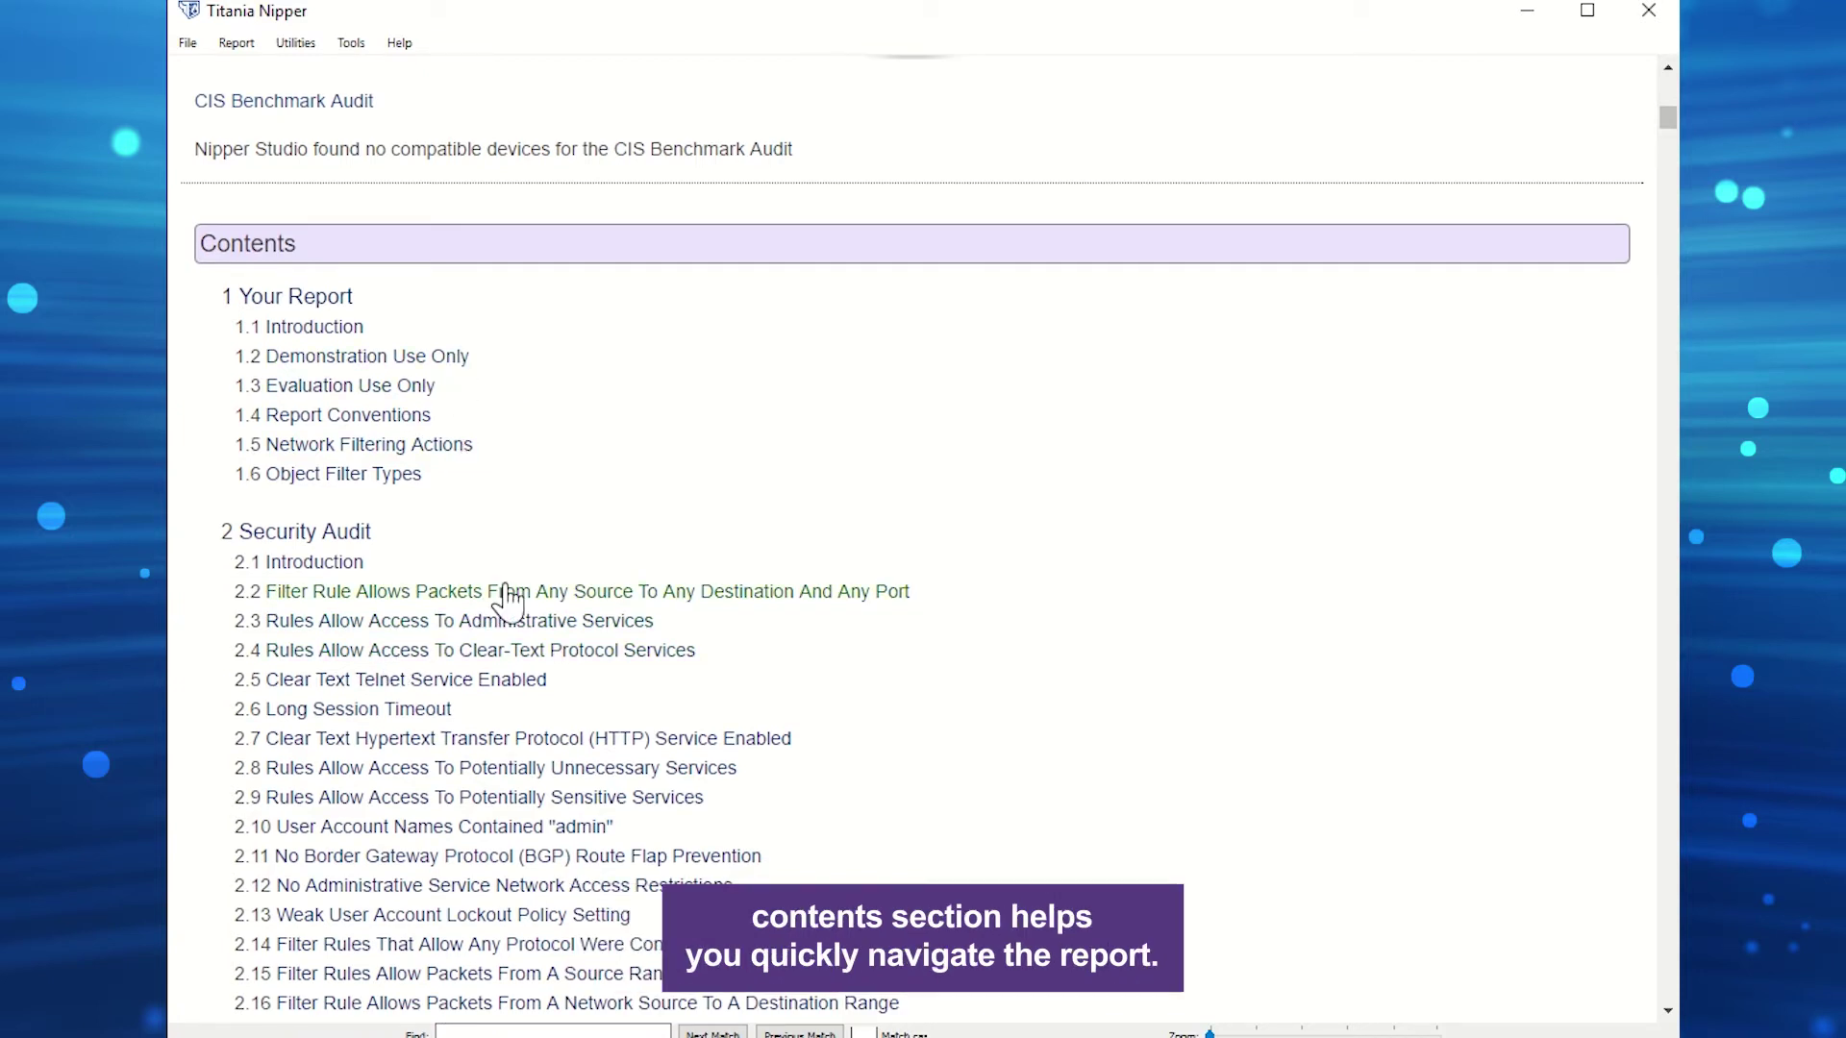
scroll(480, 635, "down", 10)
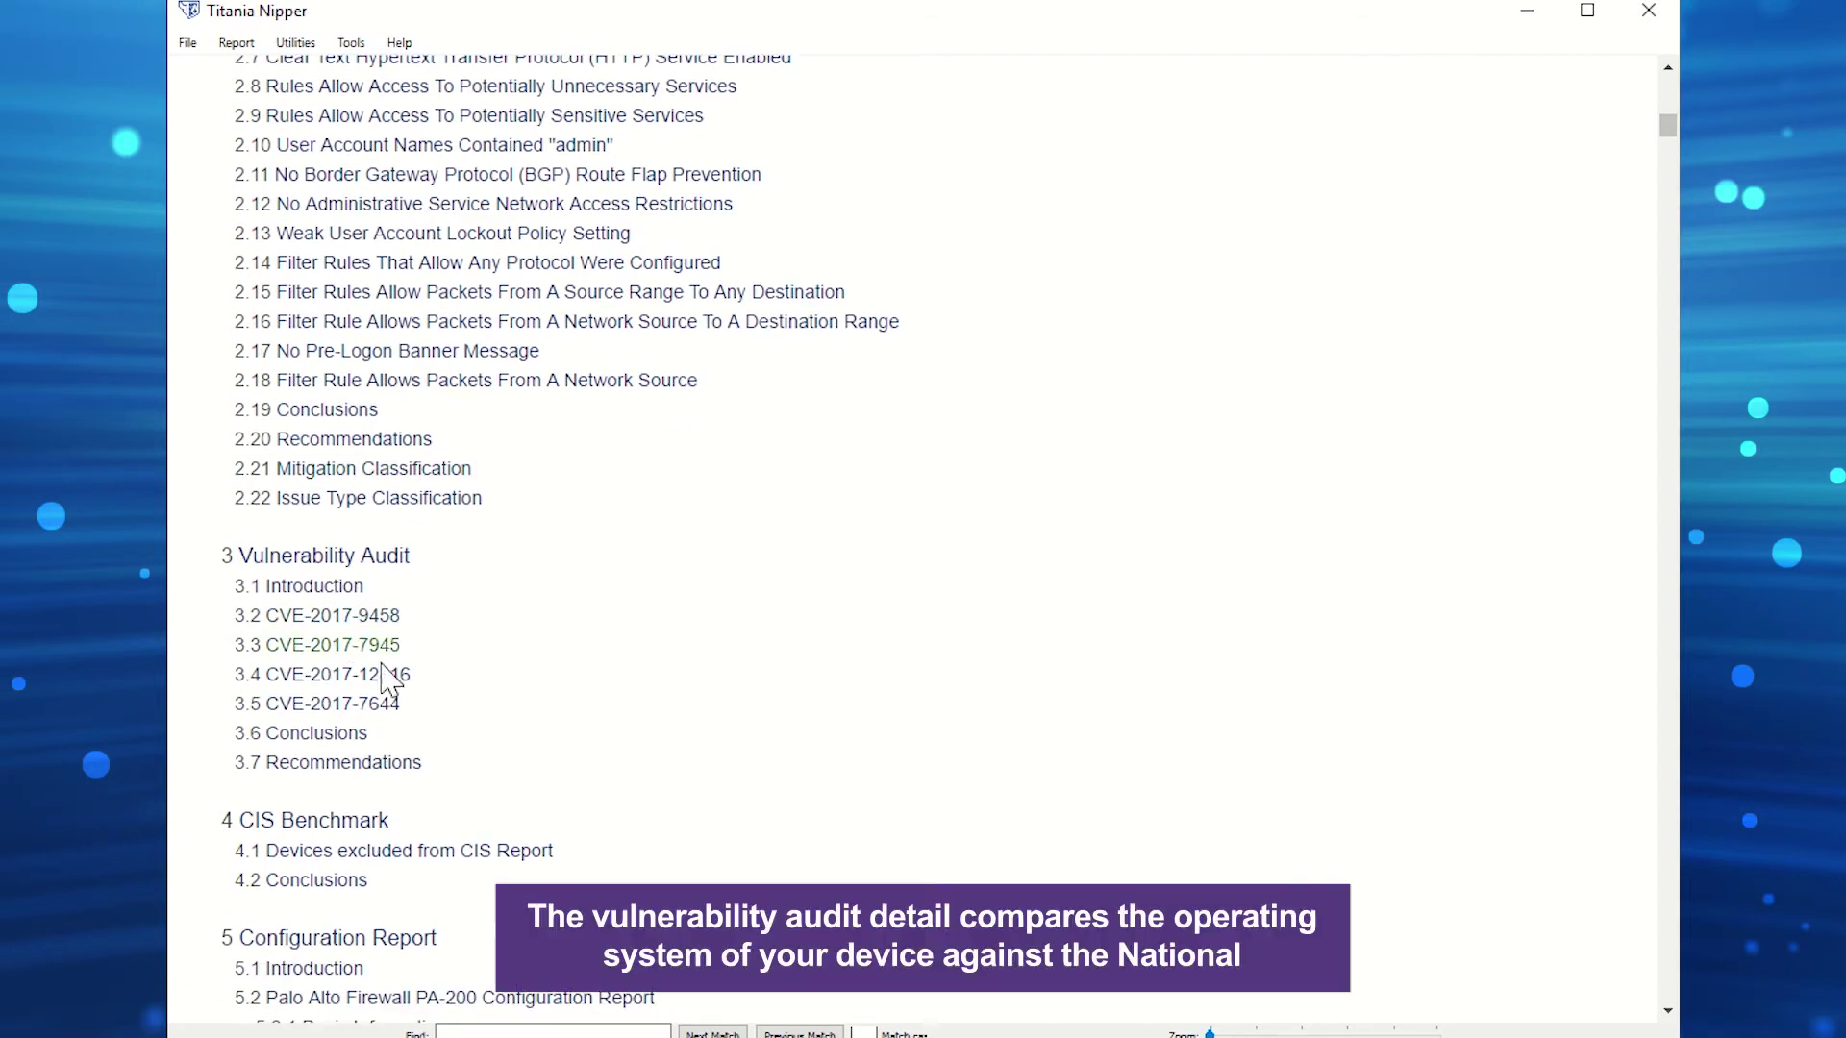
scroll(424, 548, "up", 1)
scroll(481, 574, "down", 3)
scroll(412, 567, "down", 4)
scroll(405, 567, "down", 1)
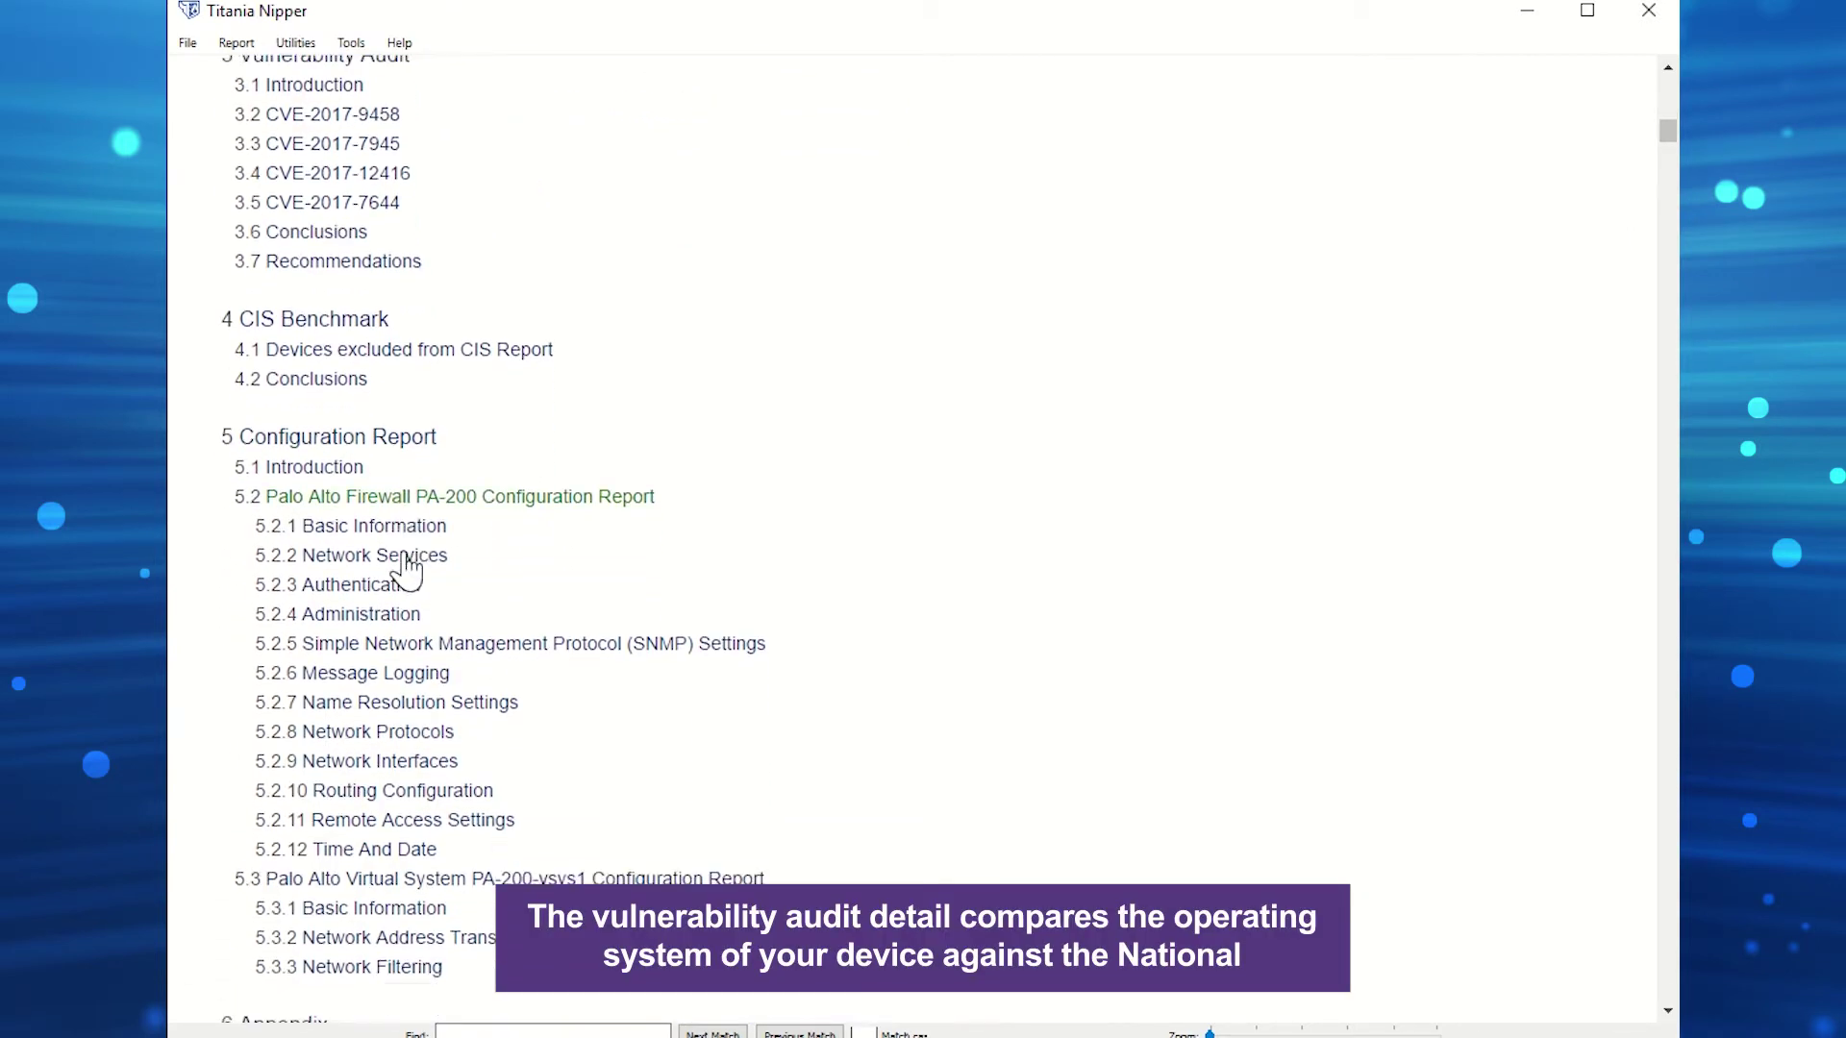
scroll(405, 567, "up", 5)
scroll(411, 567, "up", 3)
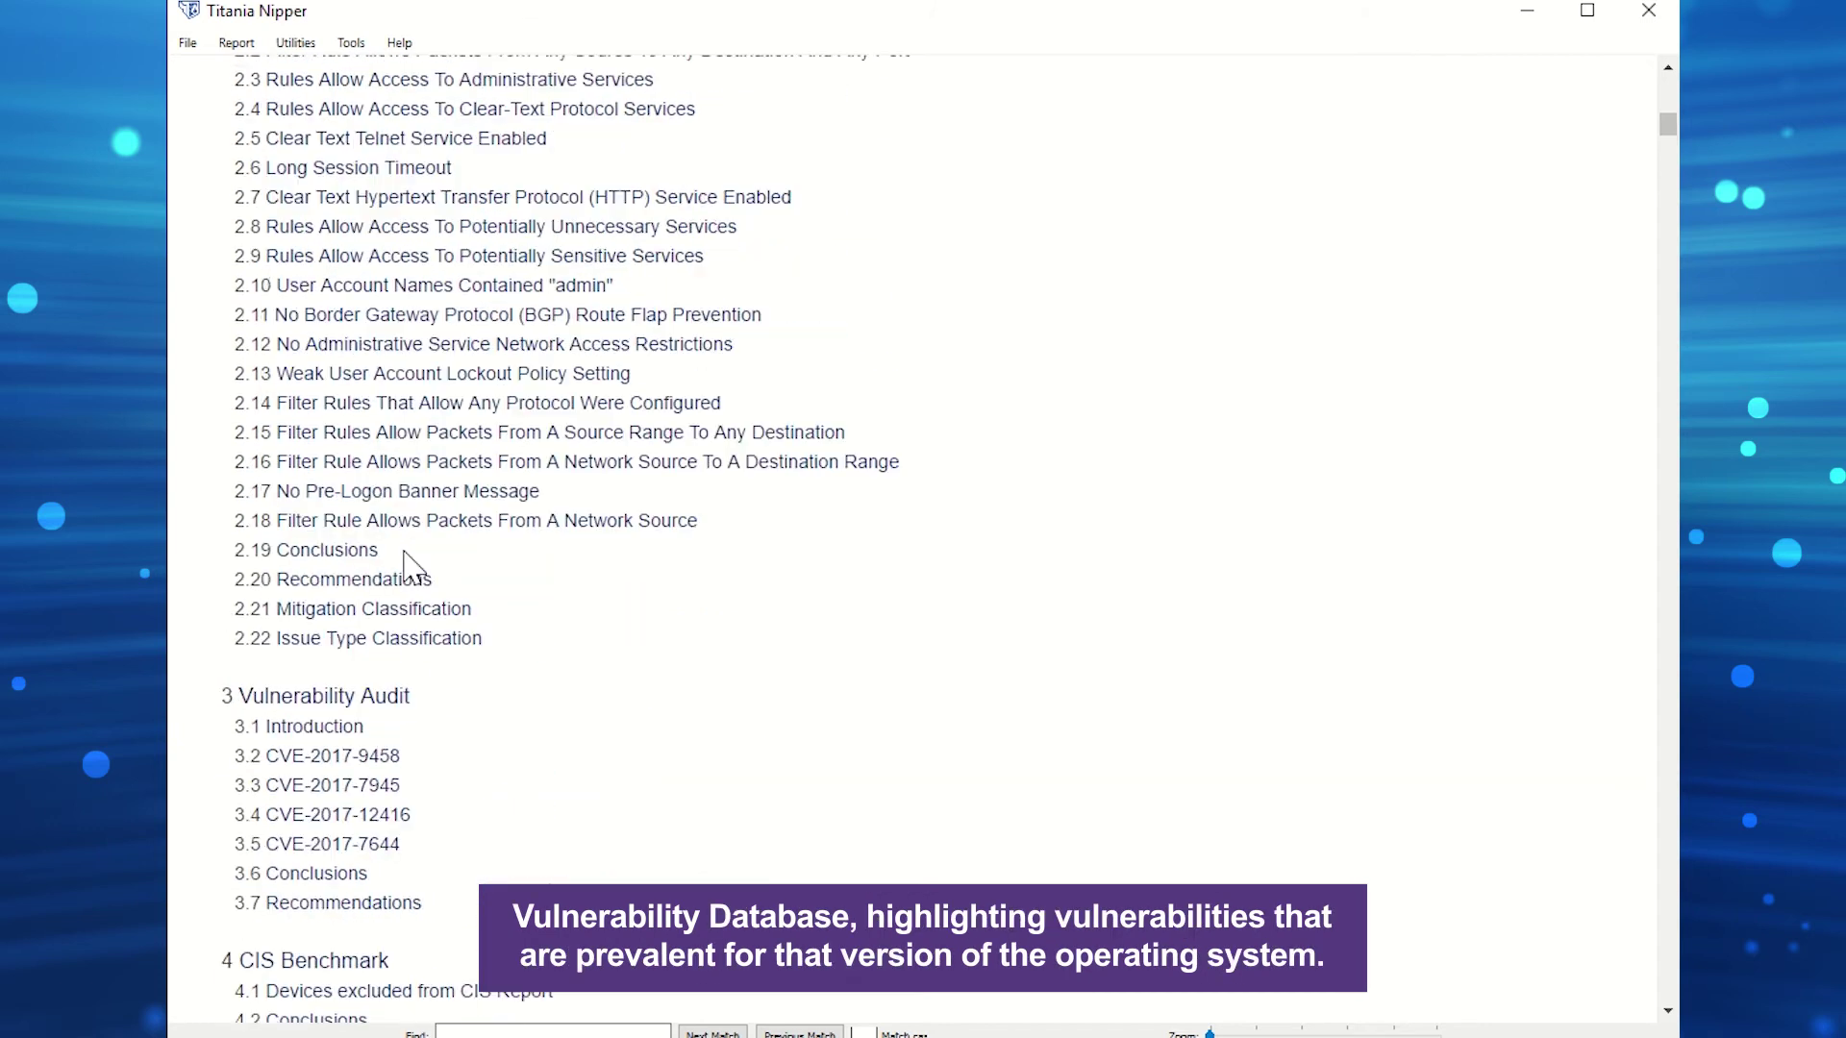
scroll(403, 553, "up", 3)
scroll(404, 553, "down", 1)
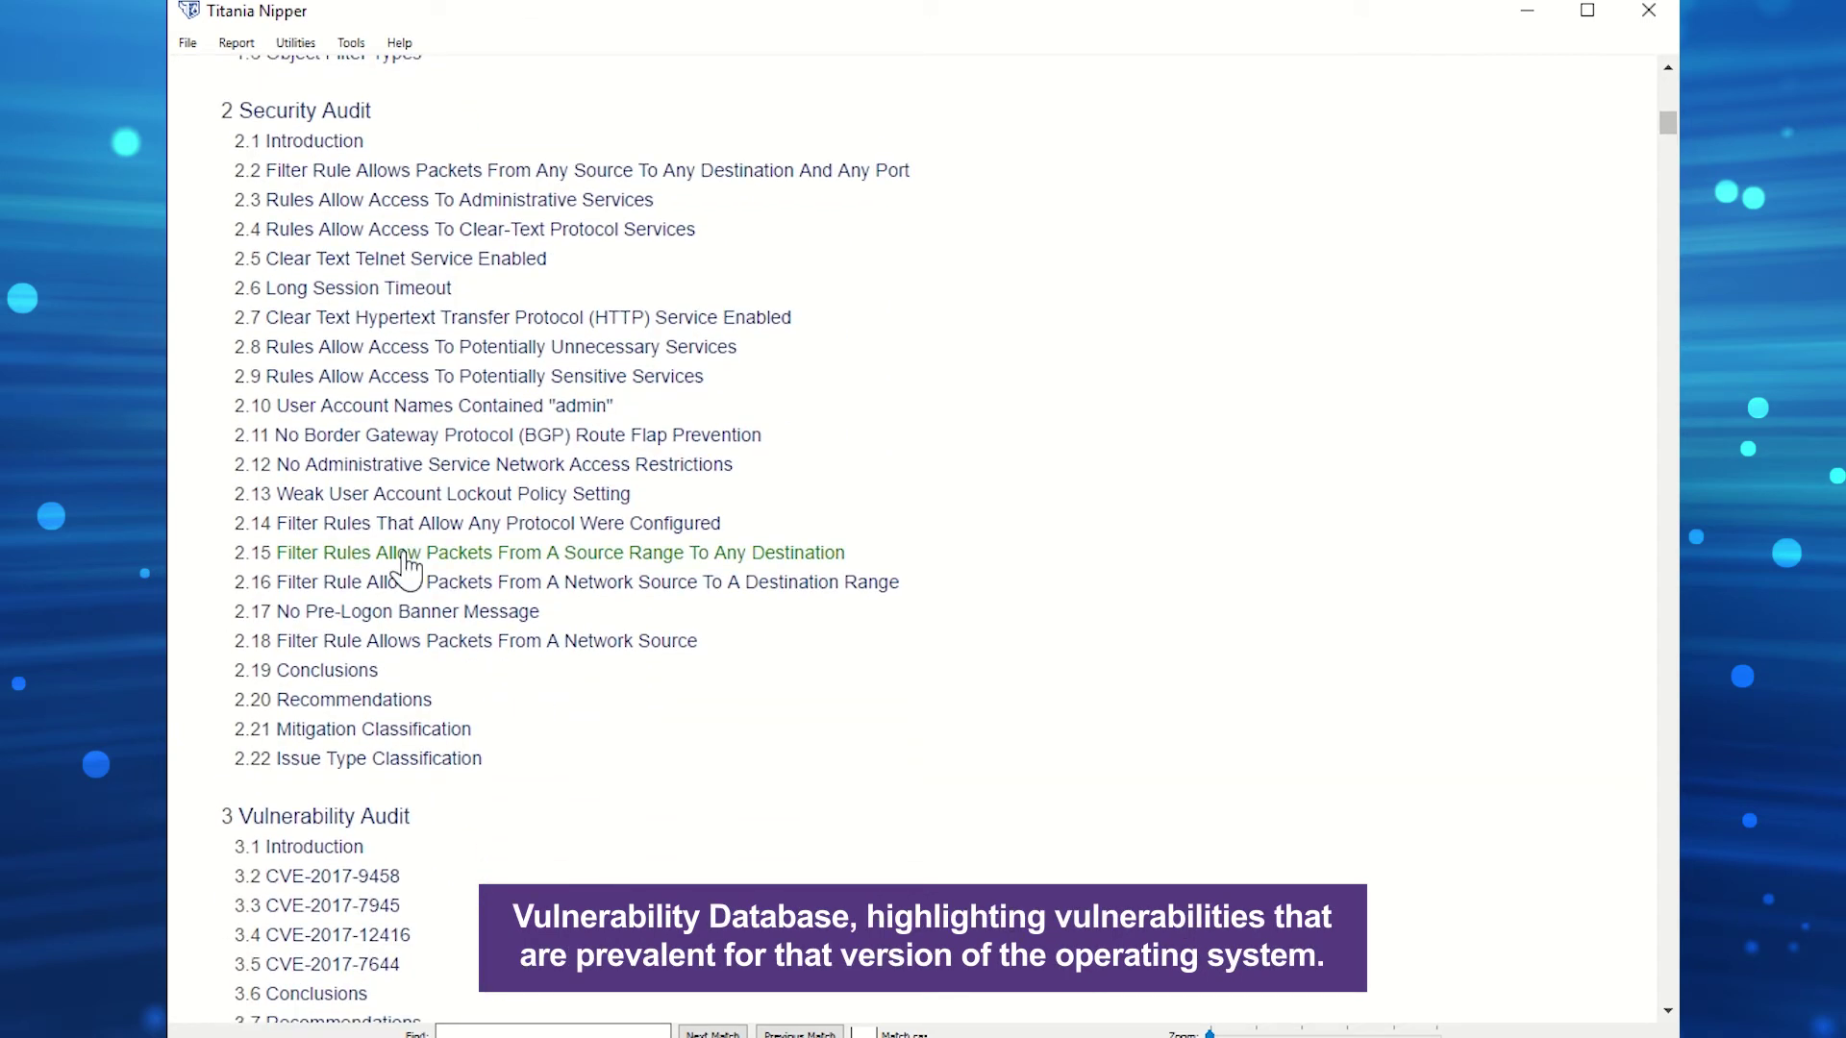
scroll(569, 728, "down", 1)
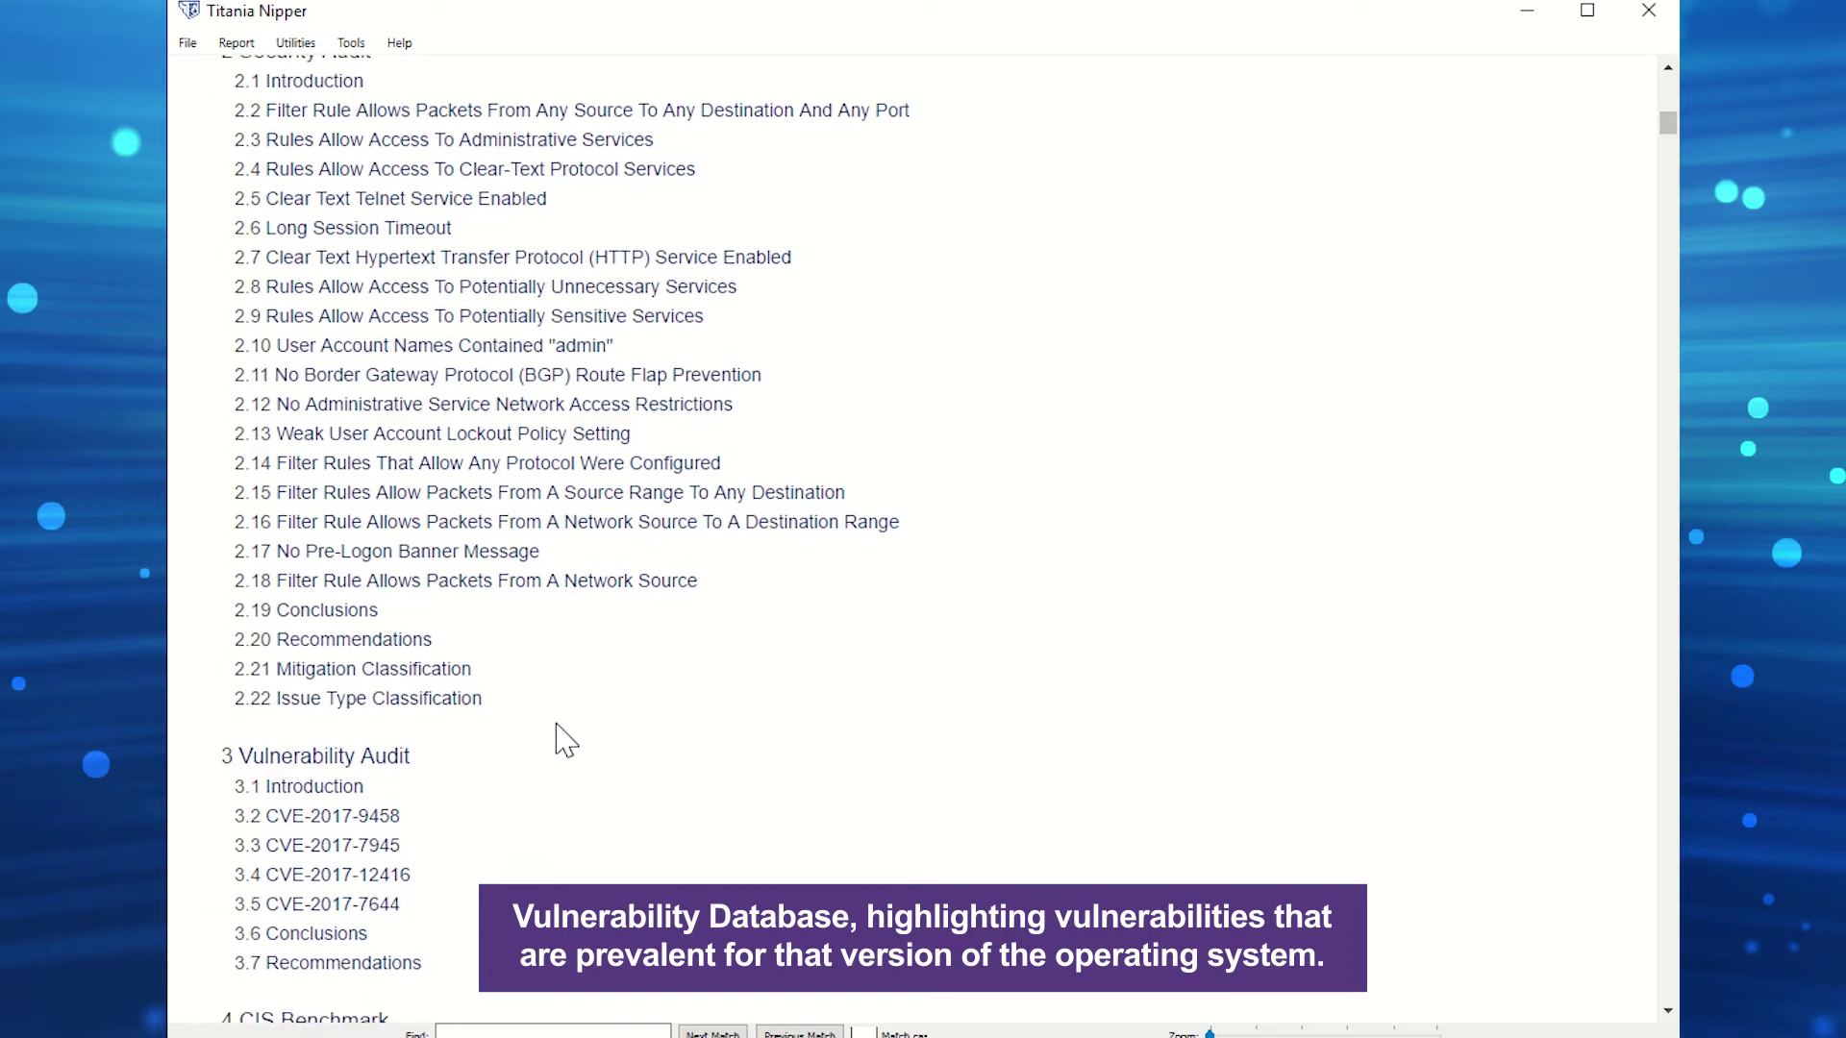
scroll(567, 738, "down", 6)
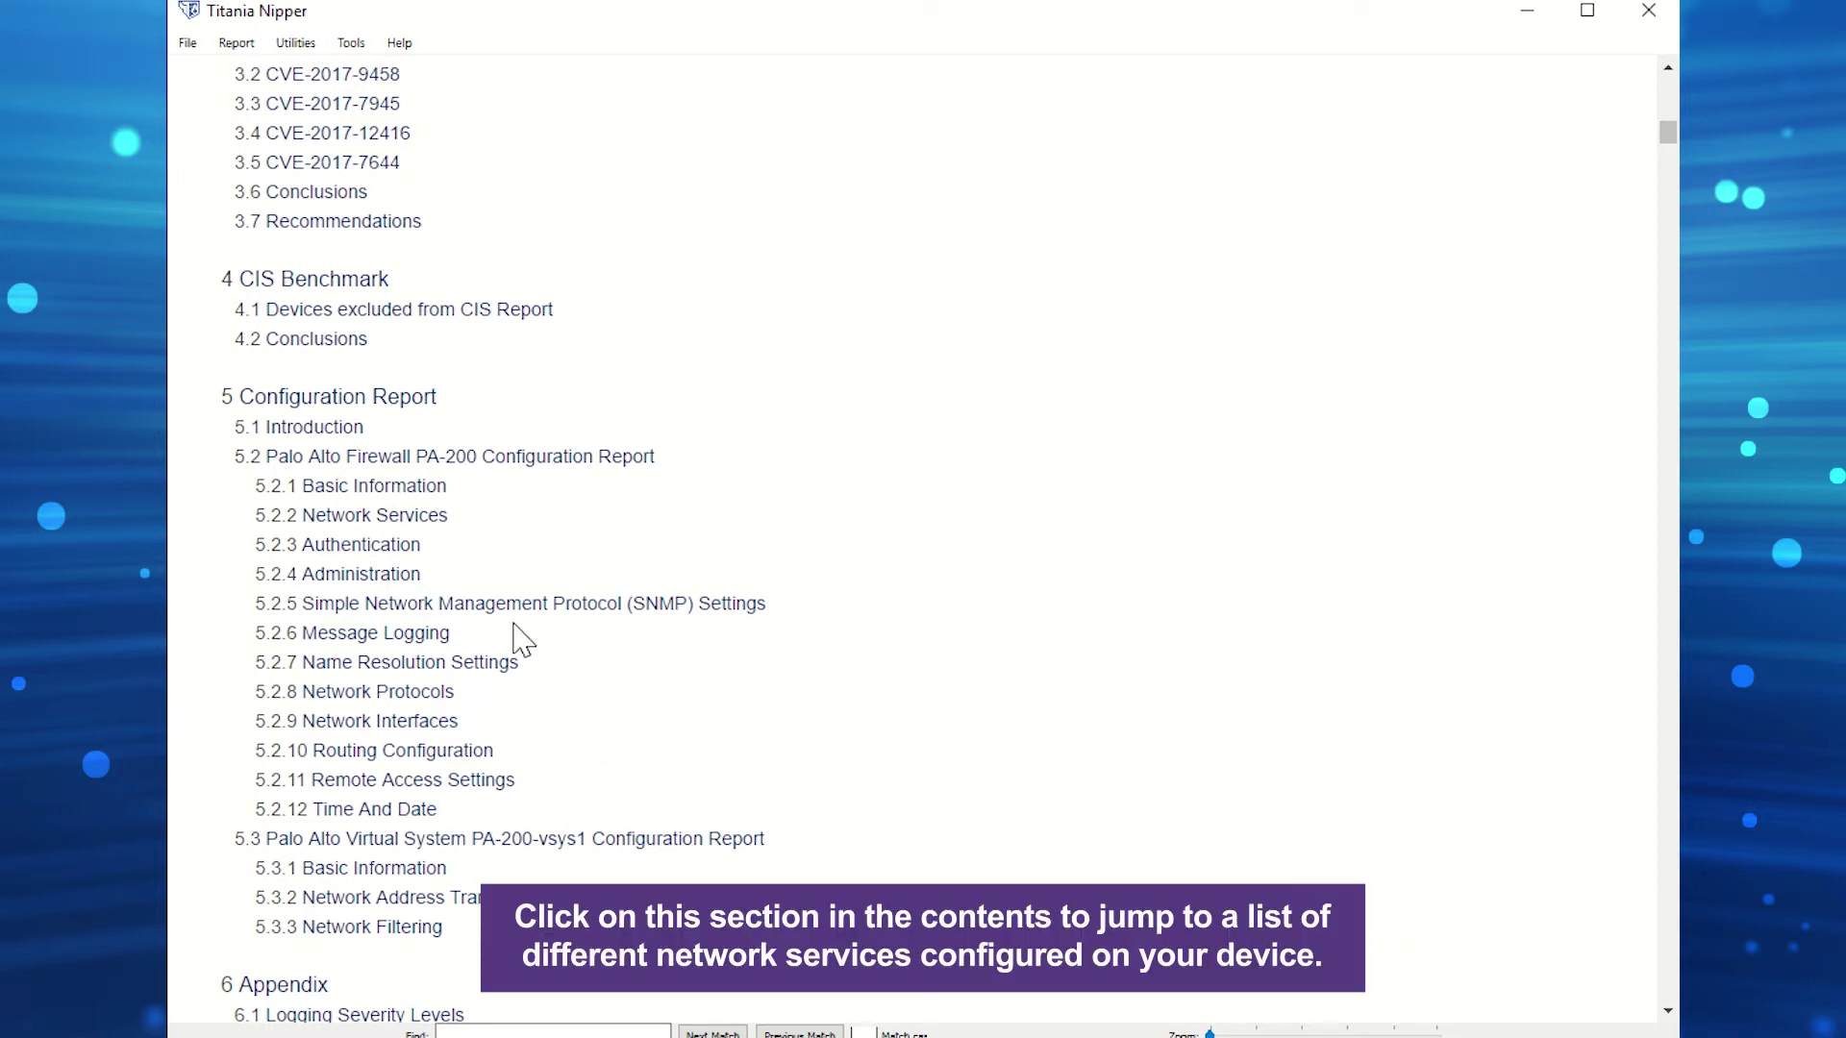
scroll(519, 638, "up", 1)
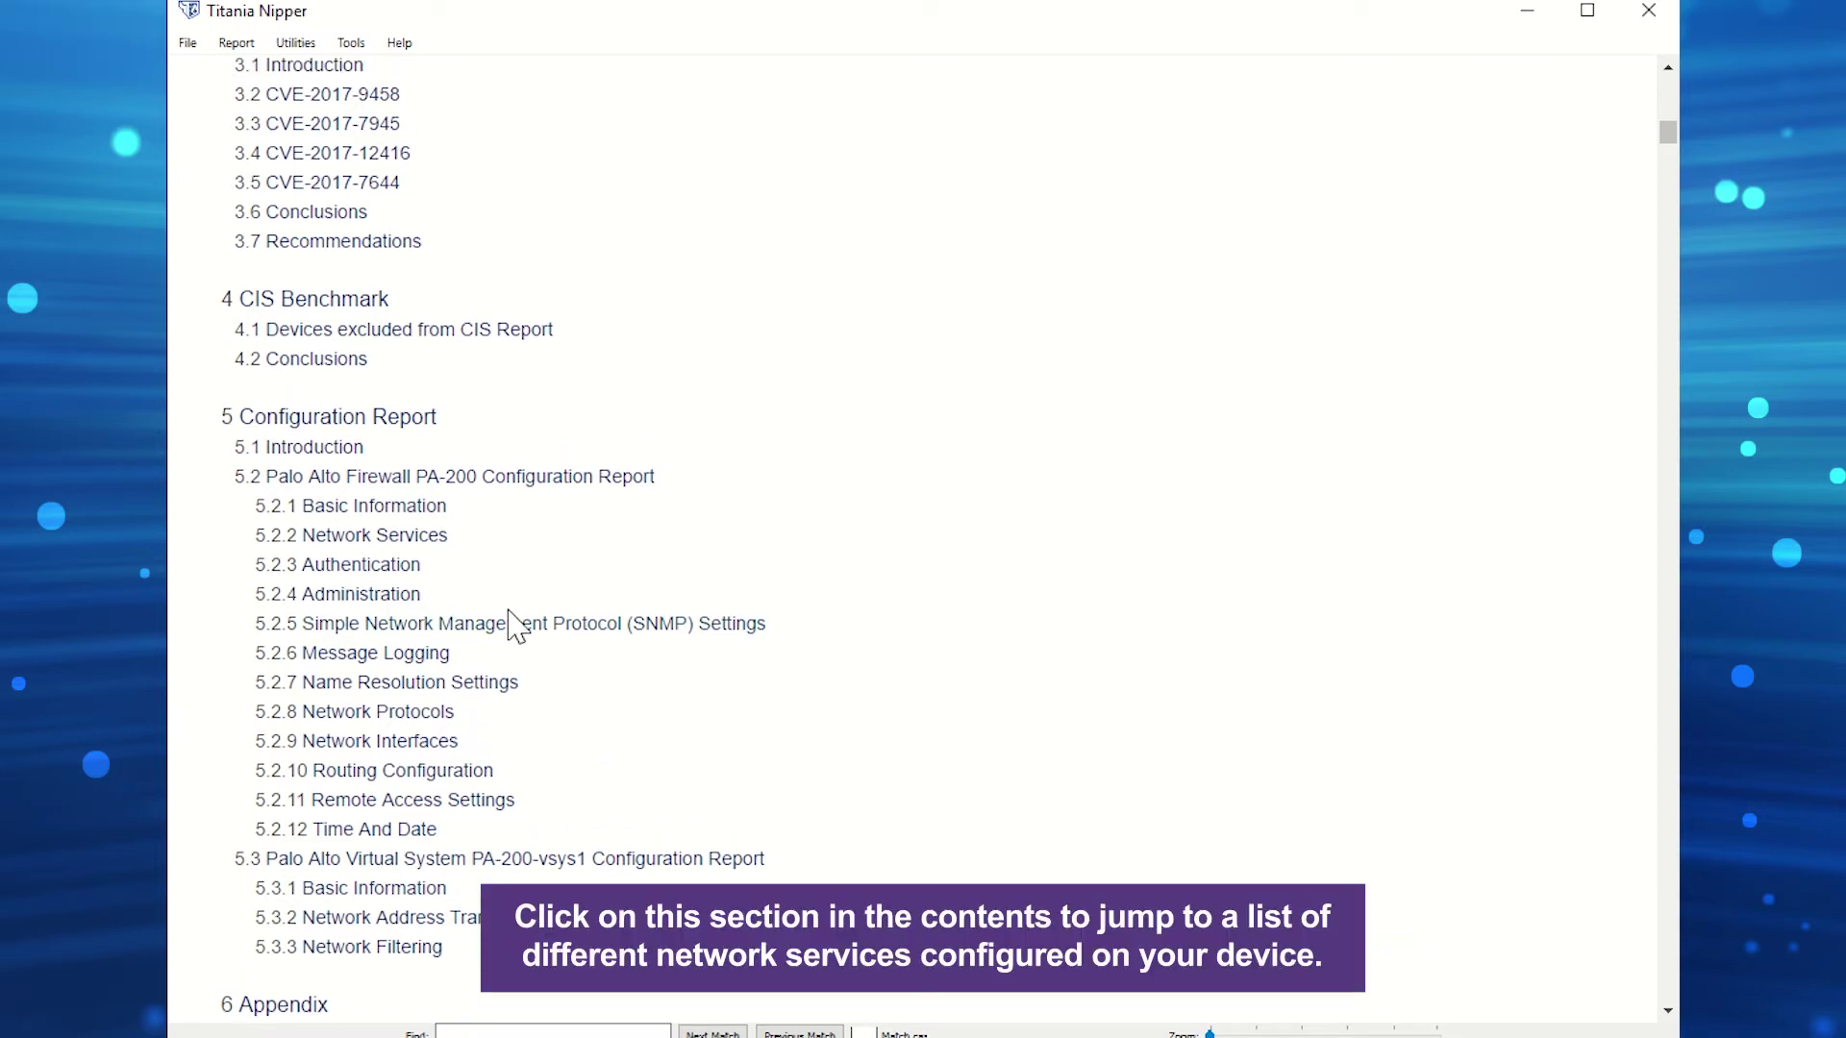
Open section 5.2.2 Network Services to review the configured services, protocols and ports
left_click(431, 536)
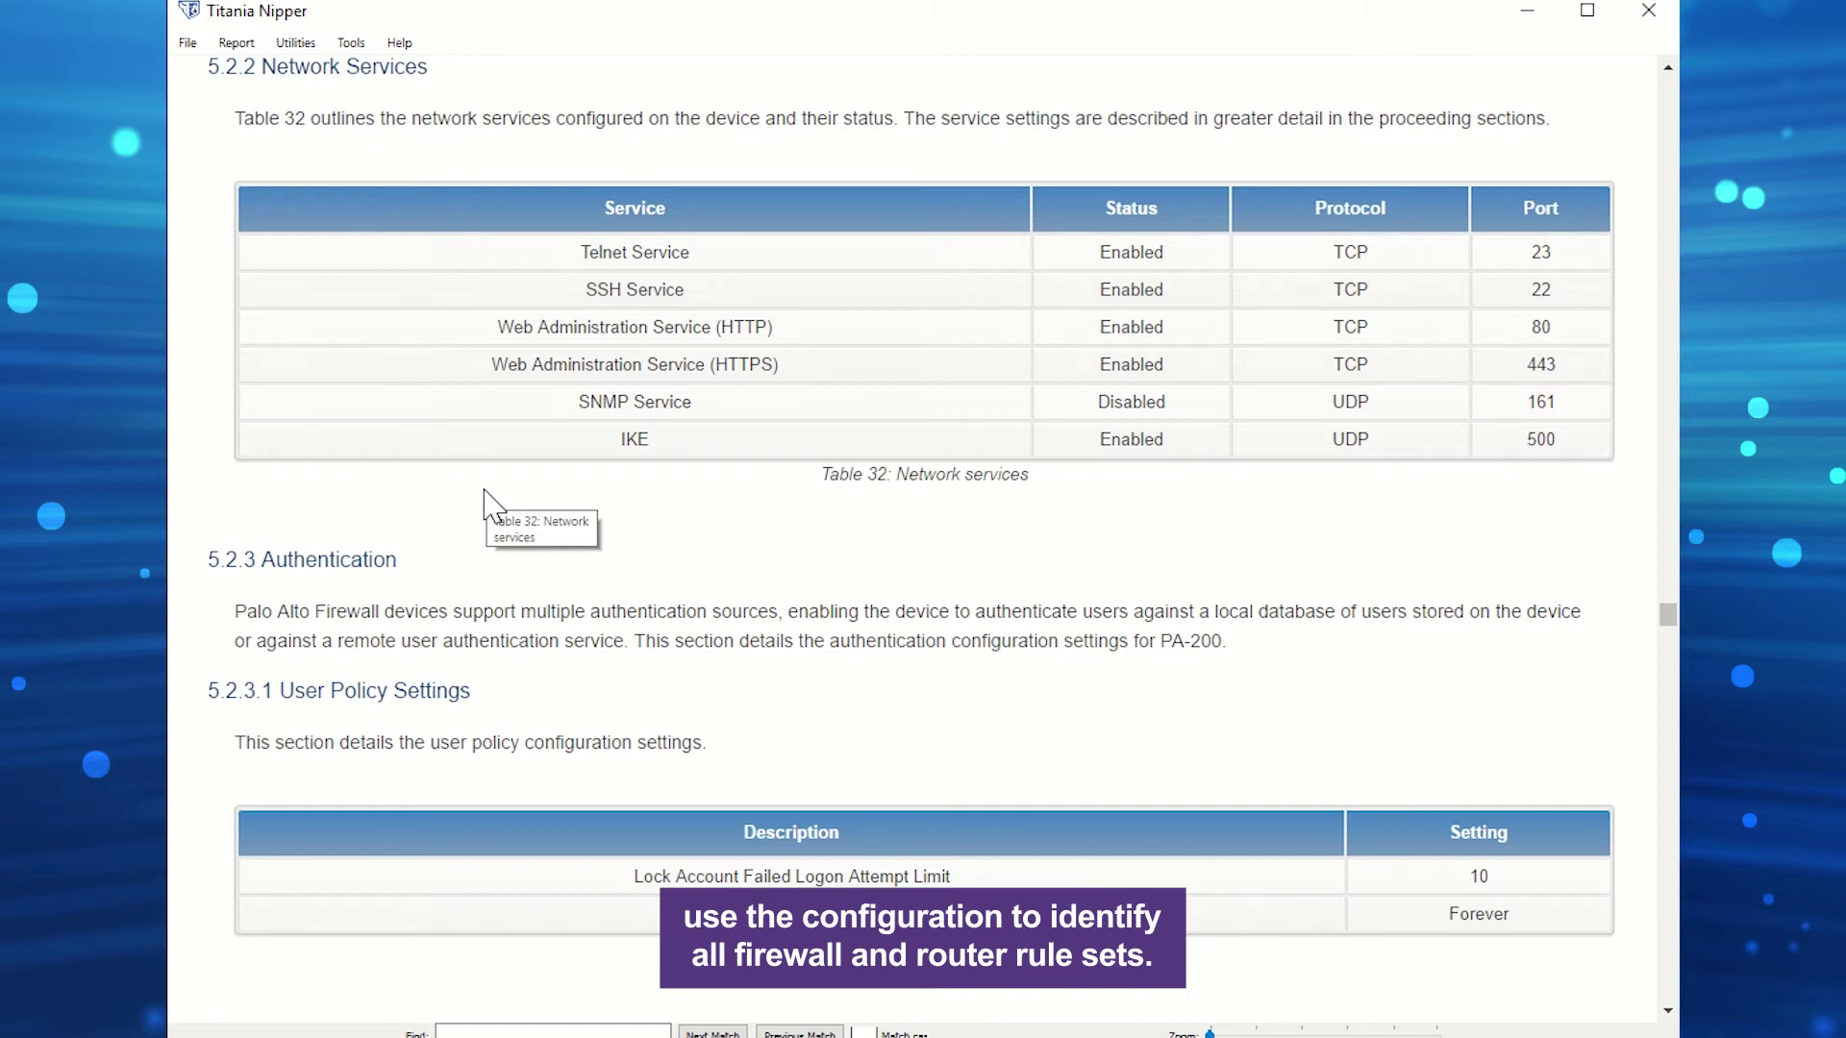
scroll(483, 490, "up", 1)
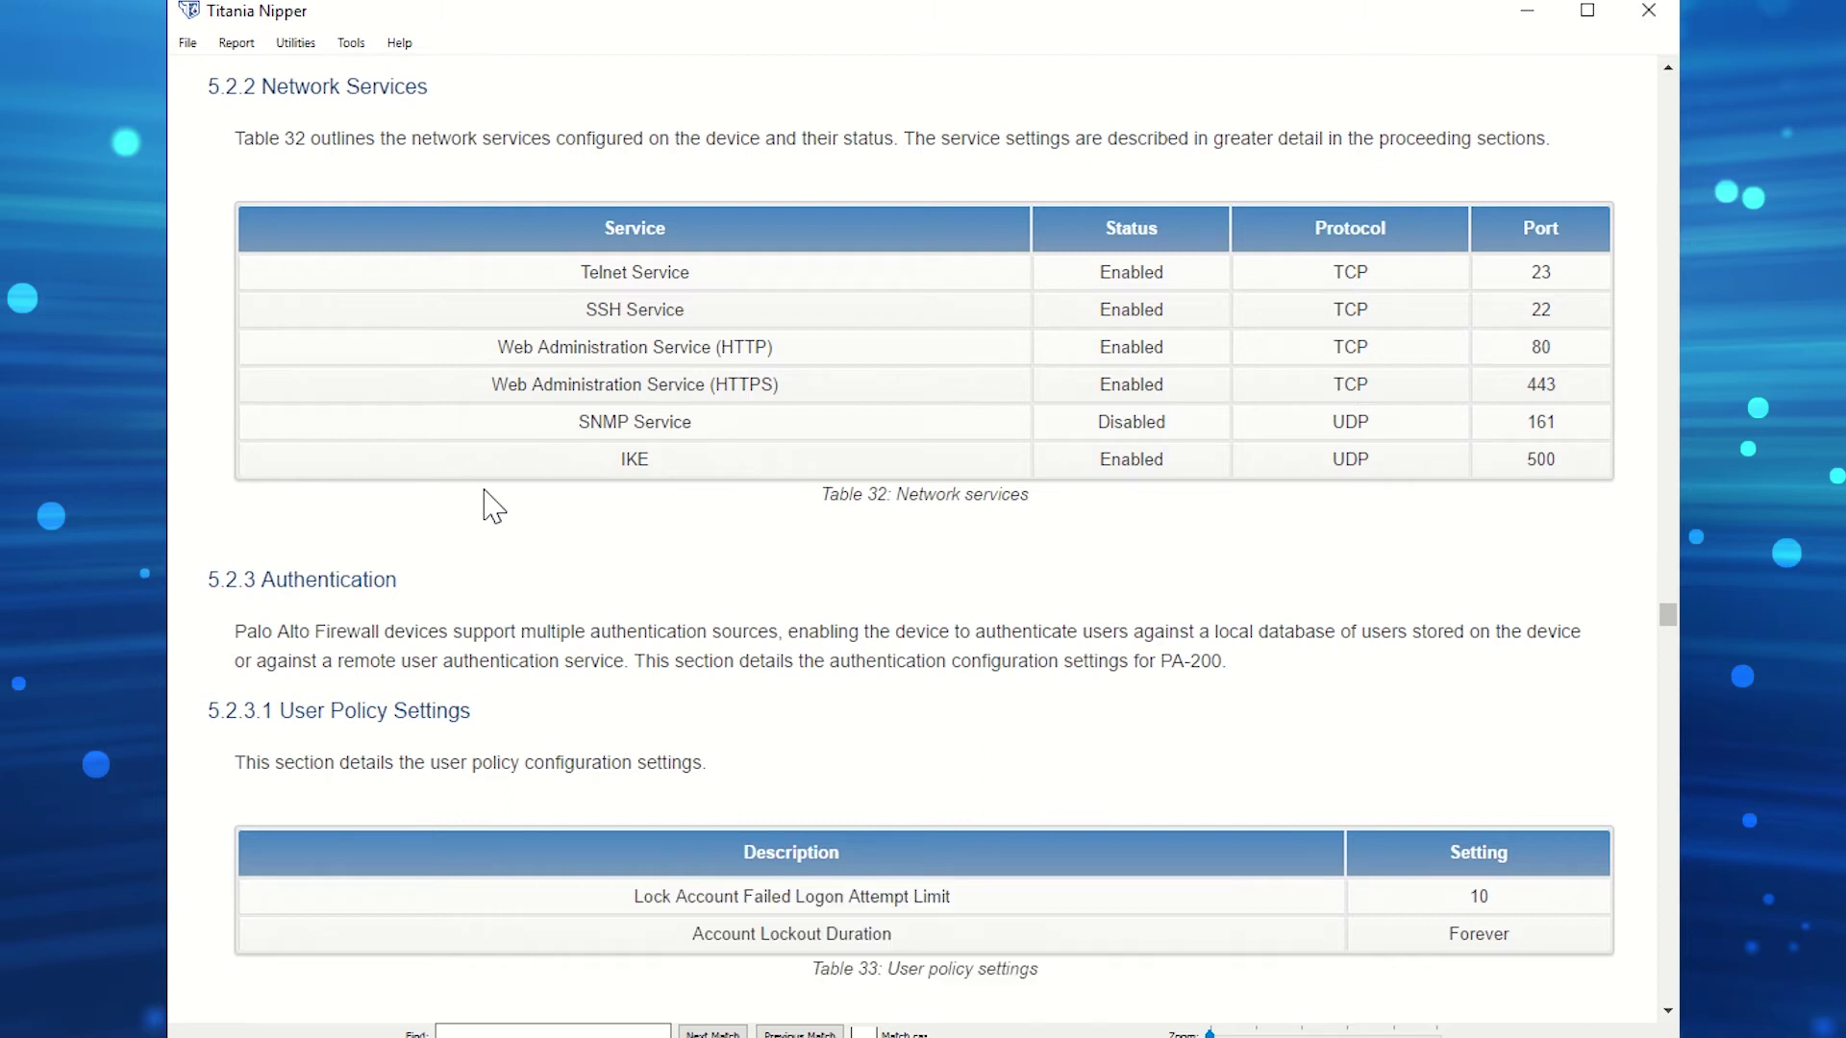
scroll(495, 516, "up", 7)
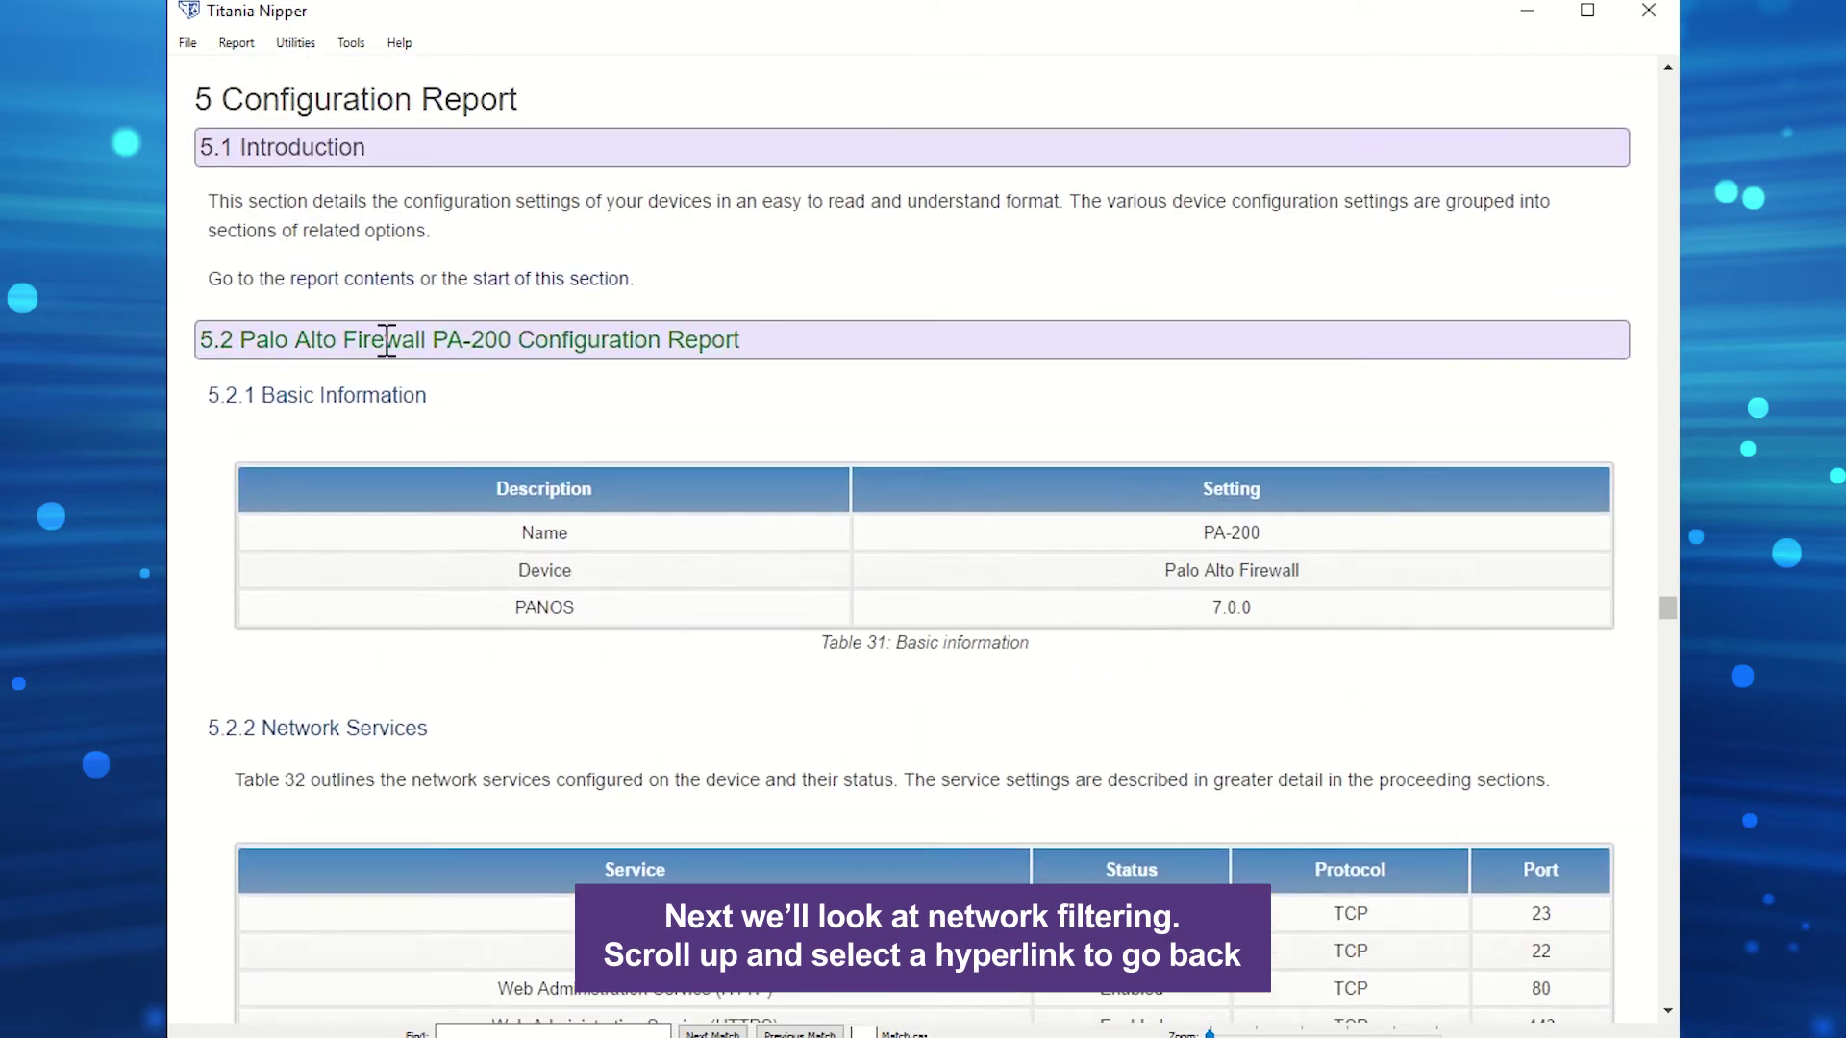
Jump to the section start, go Back, and return to the report contents list
left_click(478, 284)
right_click(571, 423)
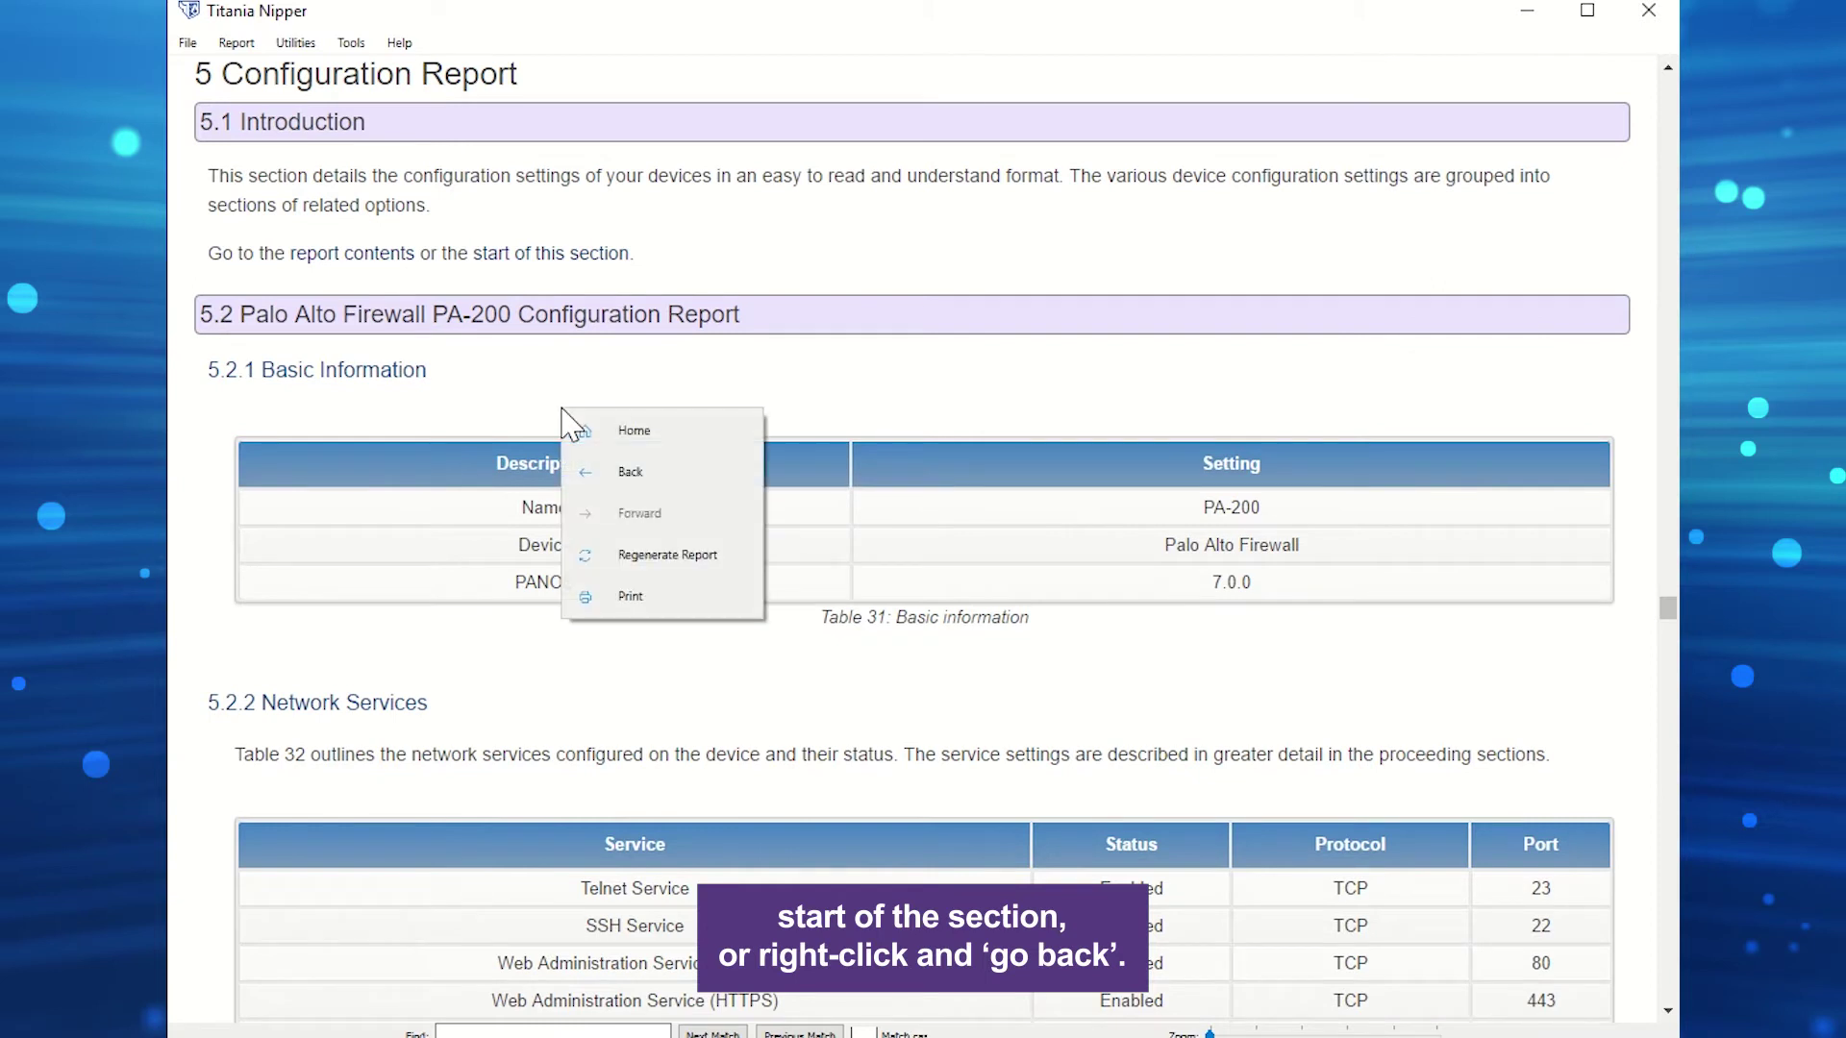
left_click(620, 437)
scroll(487, 502, "up", 3)
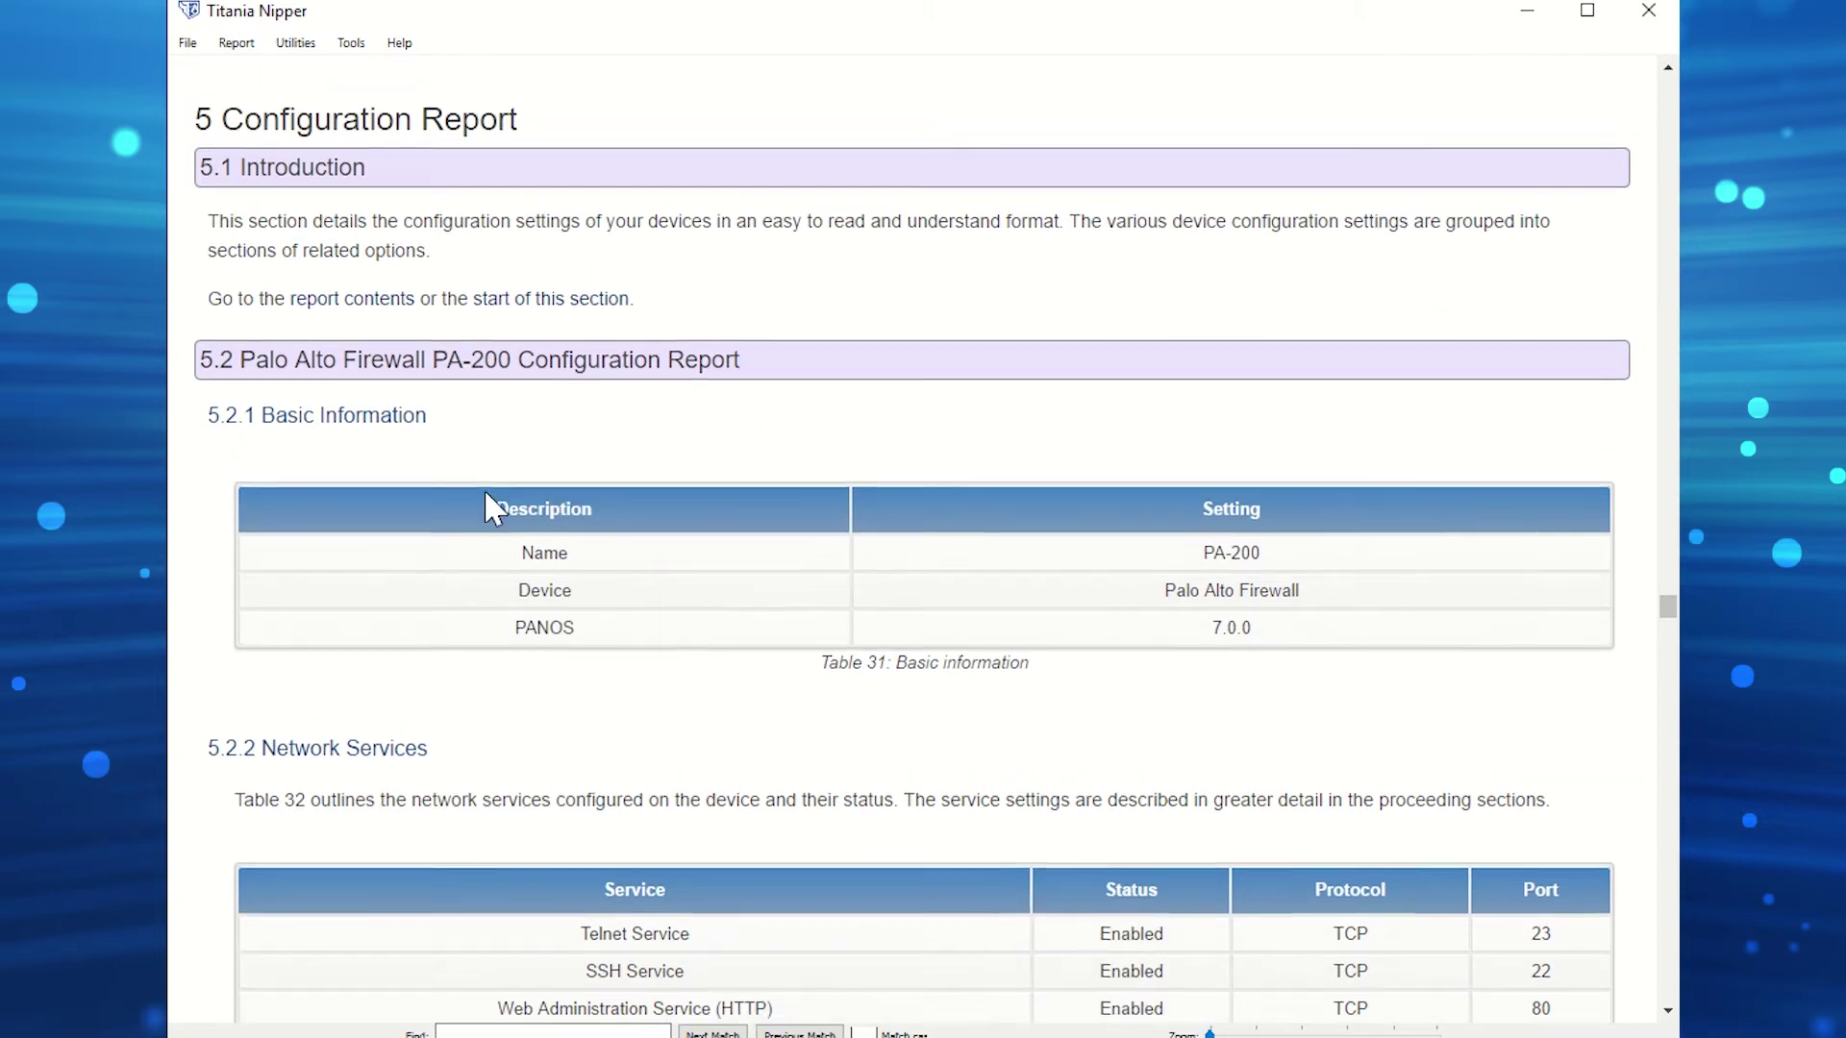
left_click(404, 615)
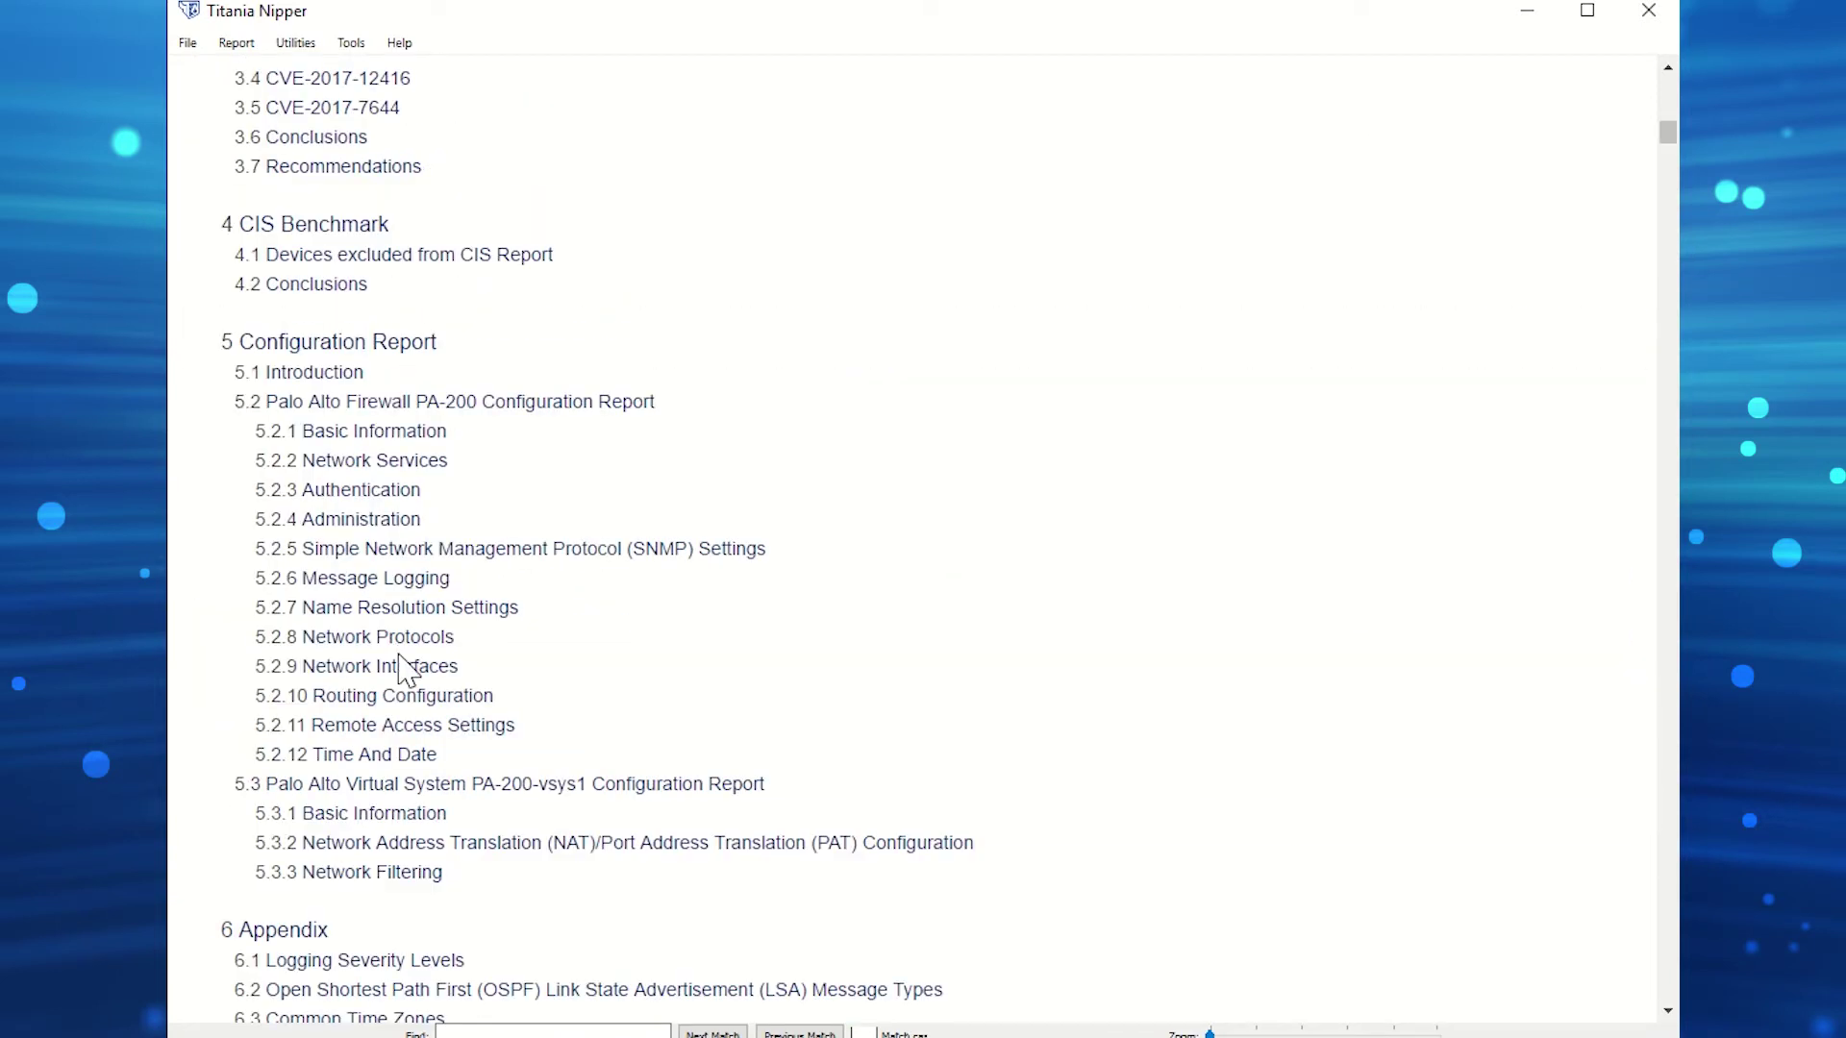
Open 5.3.3 Network Filtering and view the Security Policy table with AnyRule and Sample Rules 1–5
left_click(419, 875)
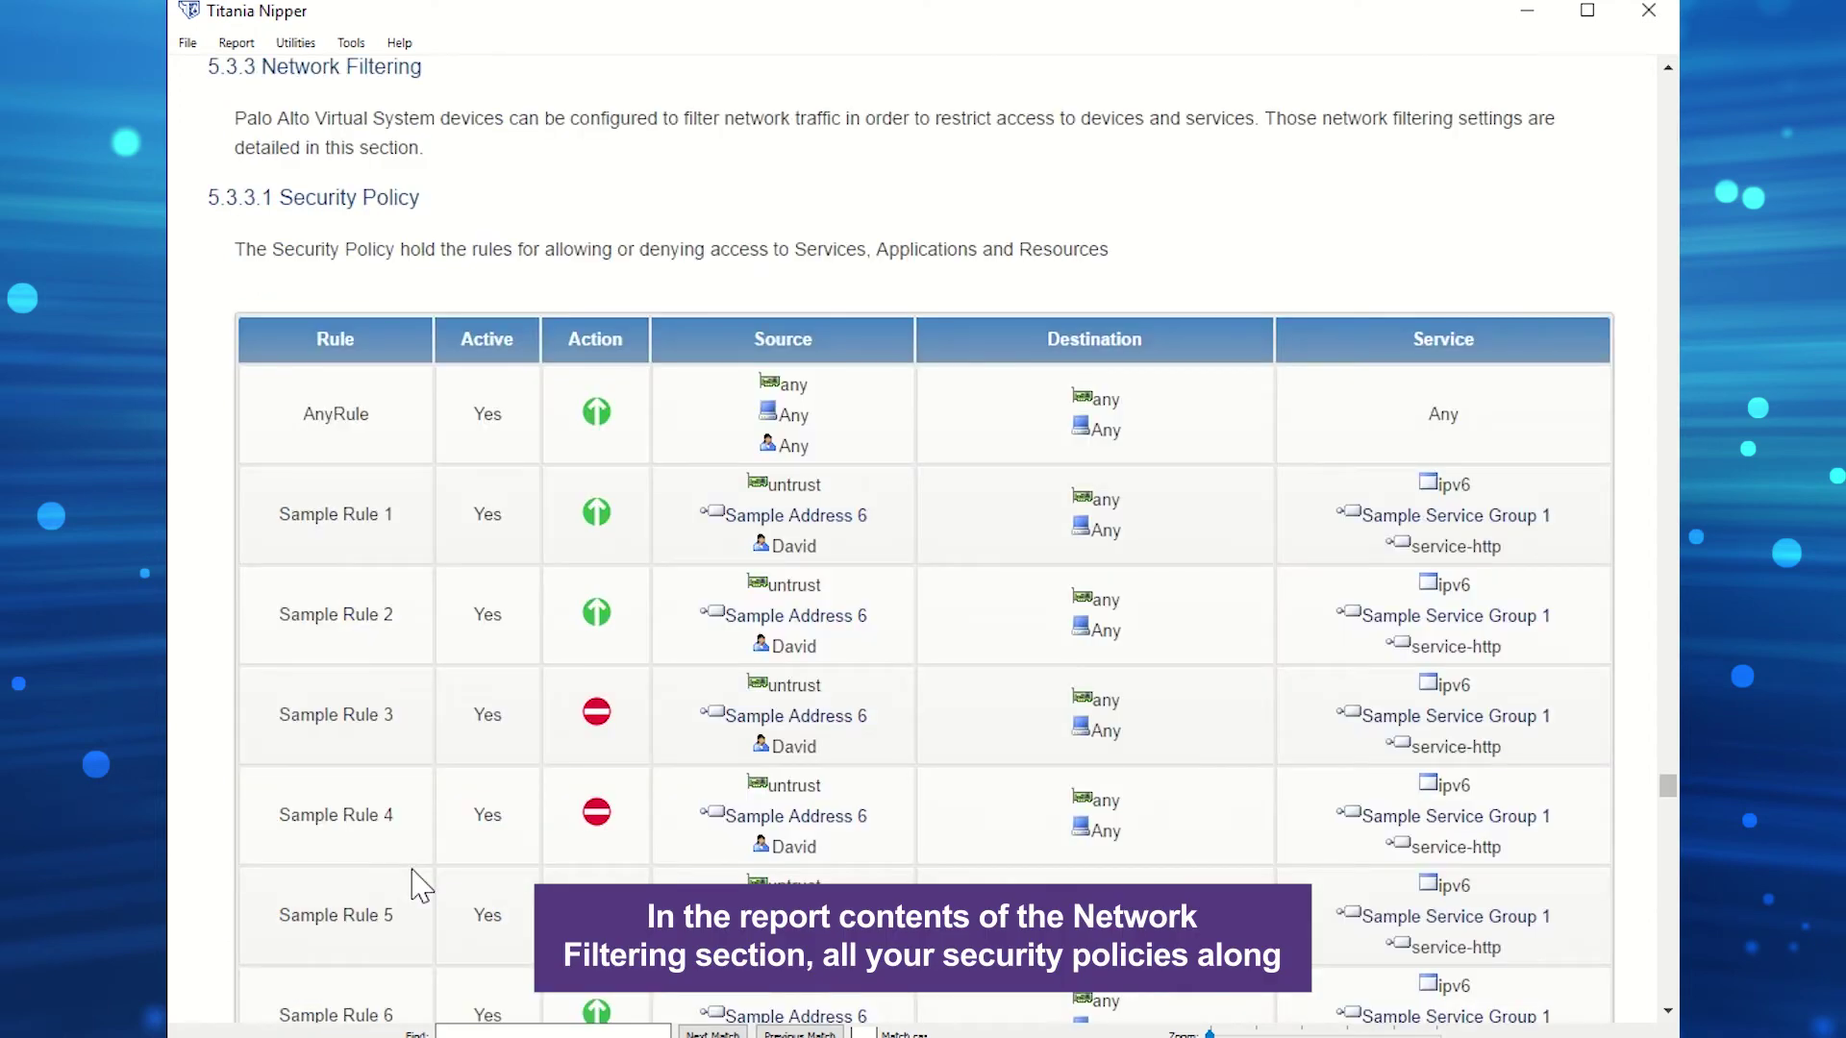
scroll(421, 885, "down", 1)
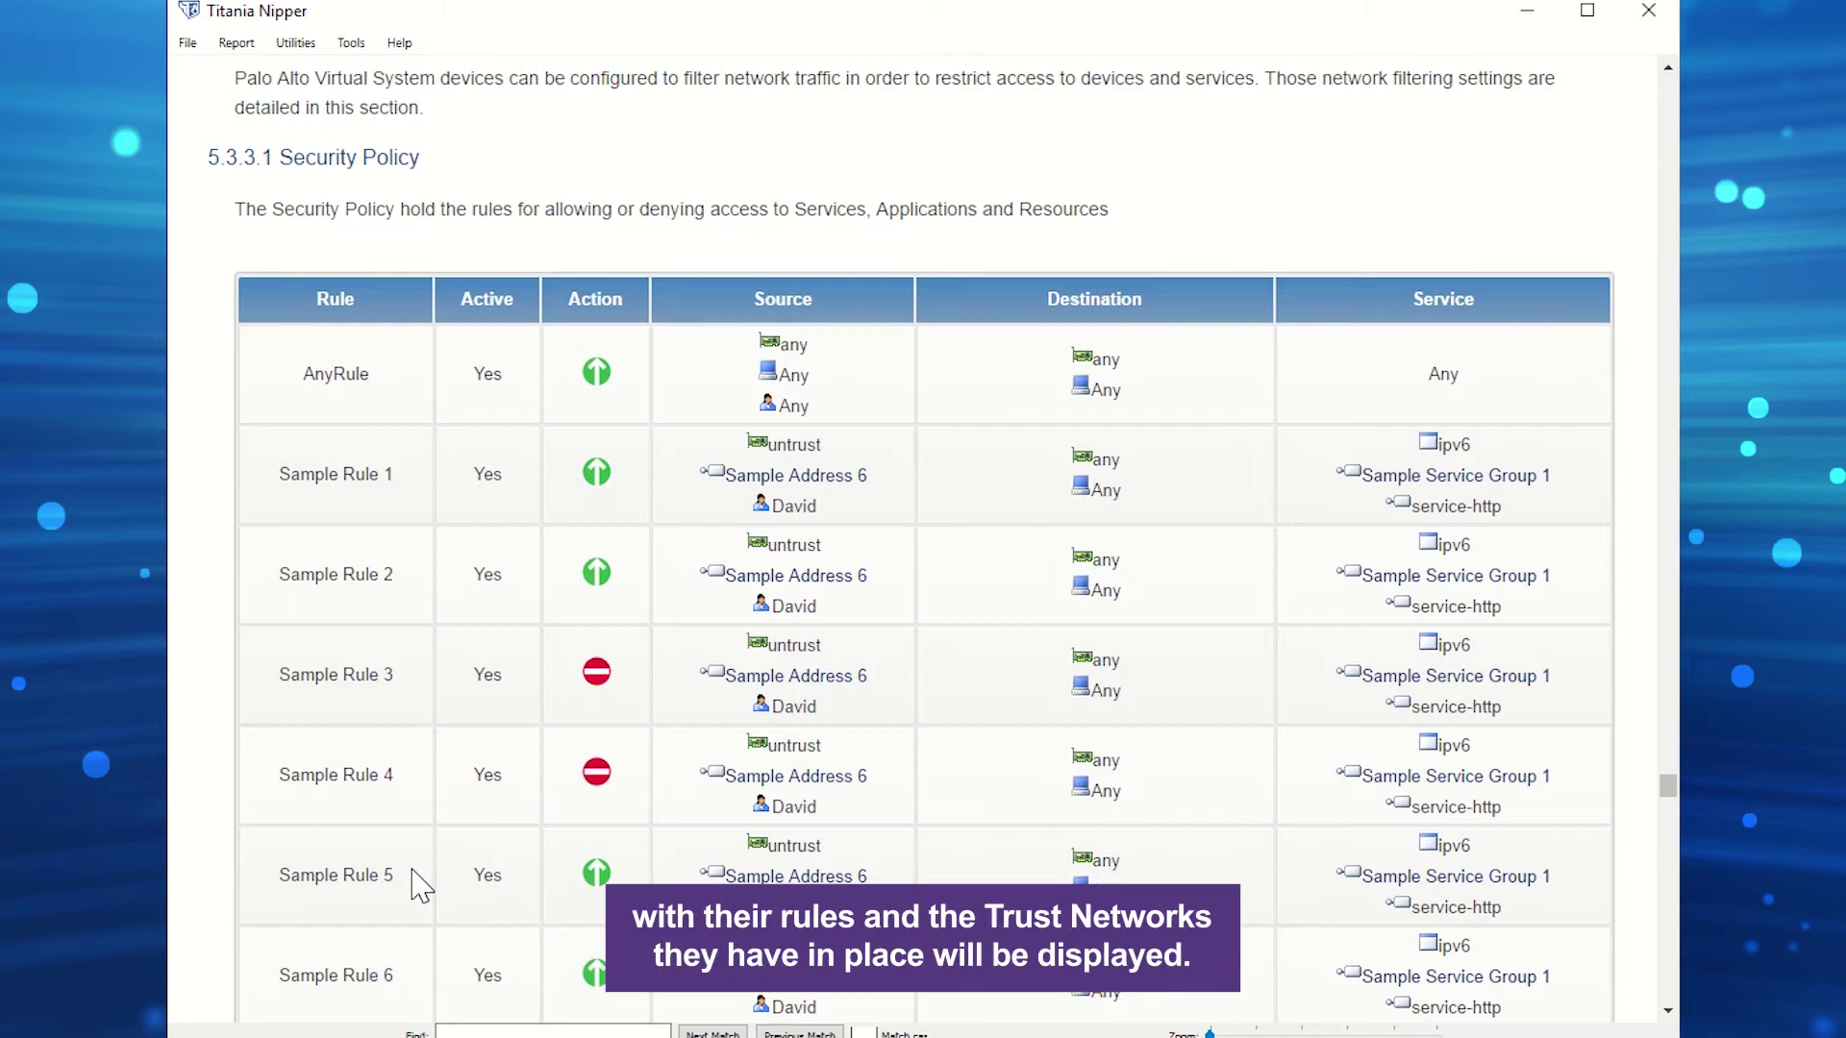
scroll(420, 884, "up", 1)
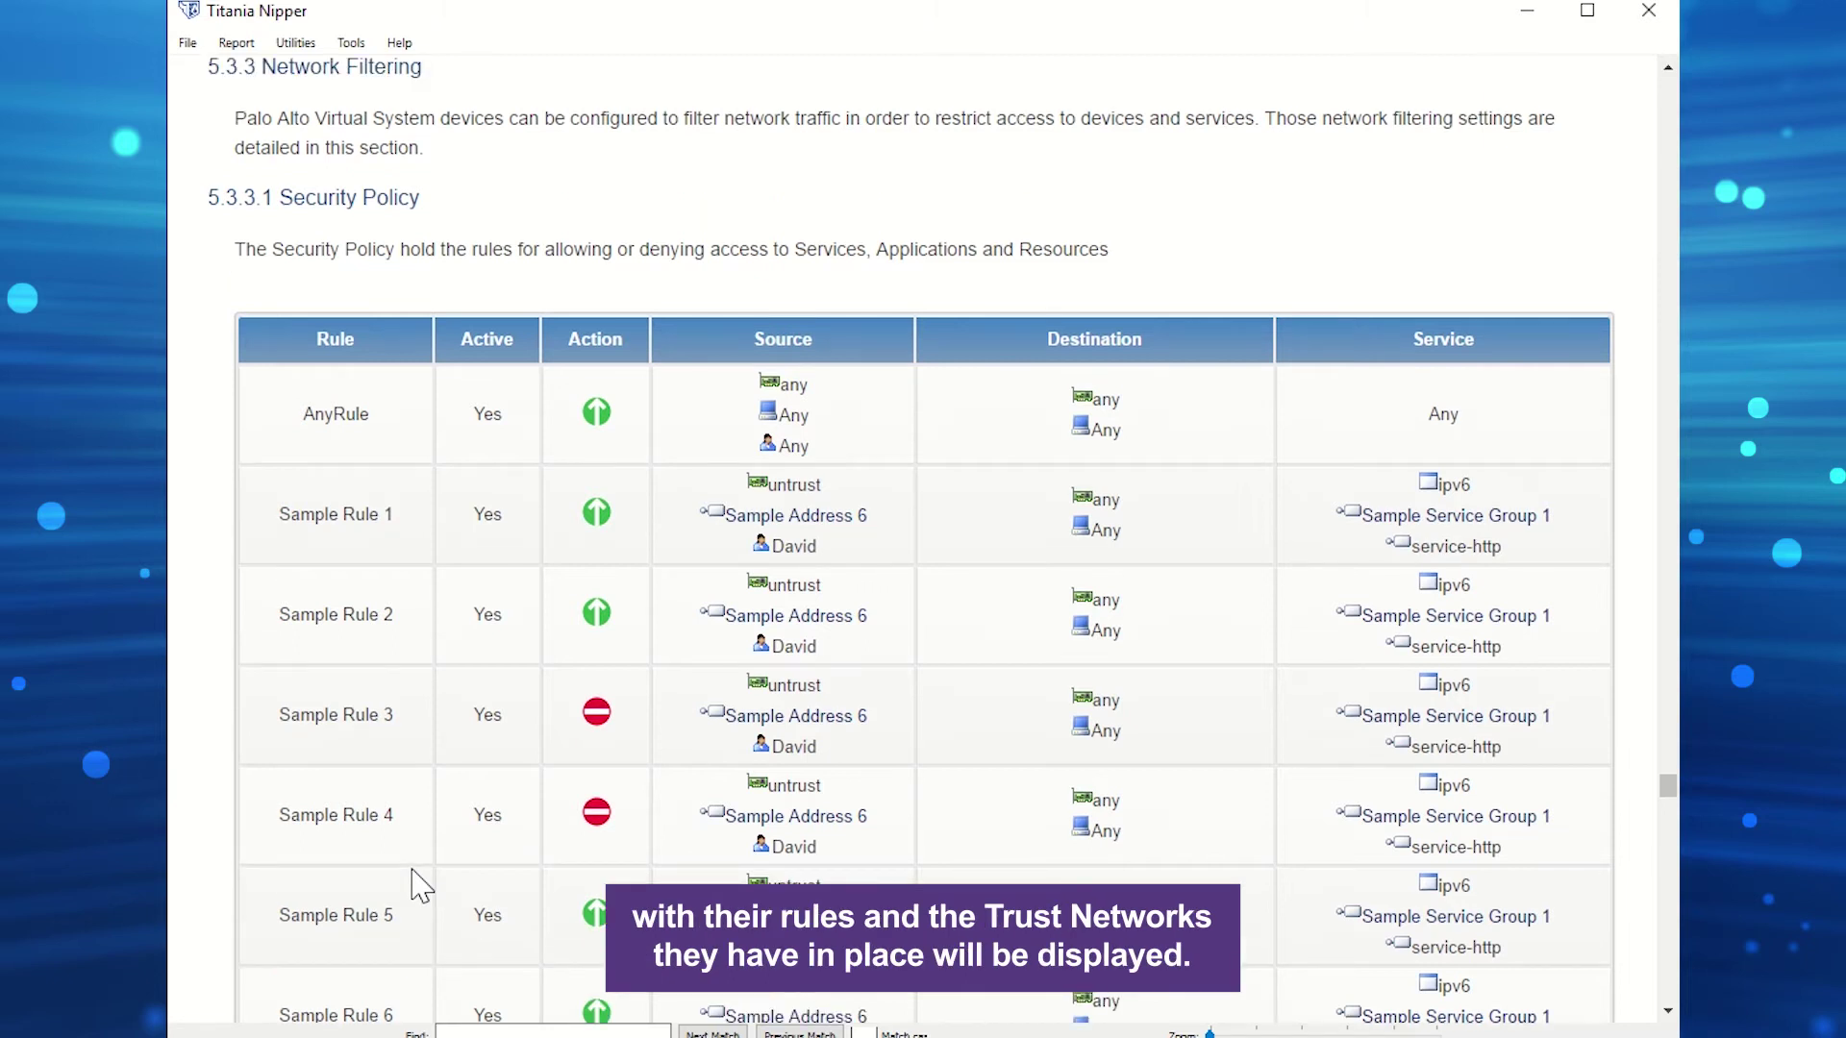
scroll(420, 884, "up", 1)
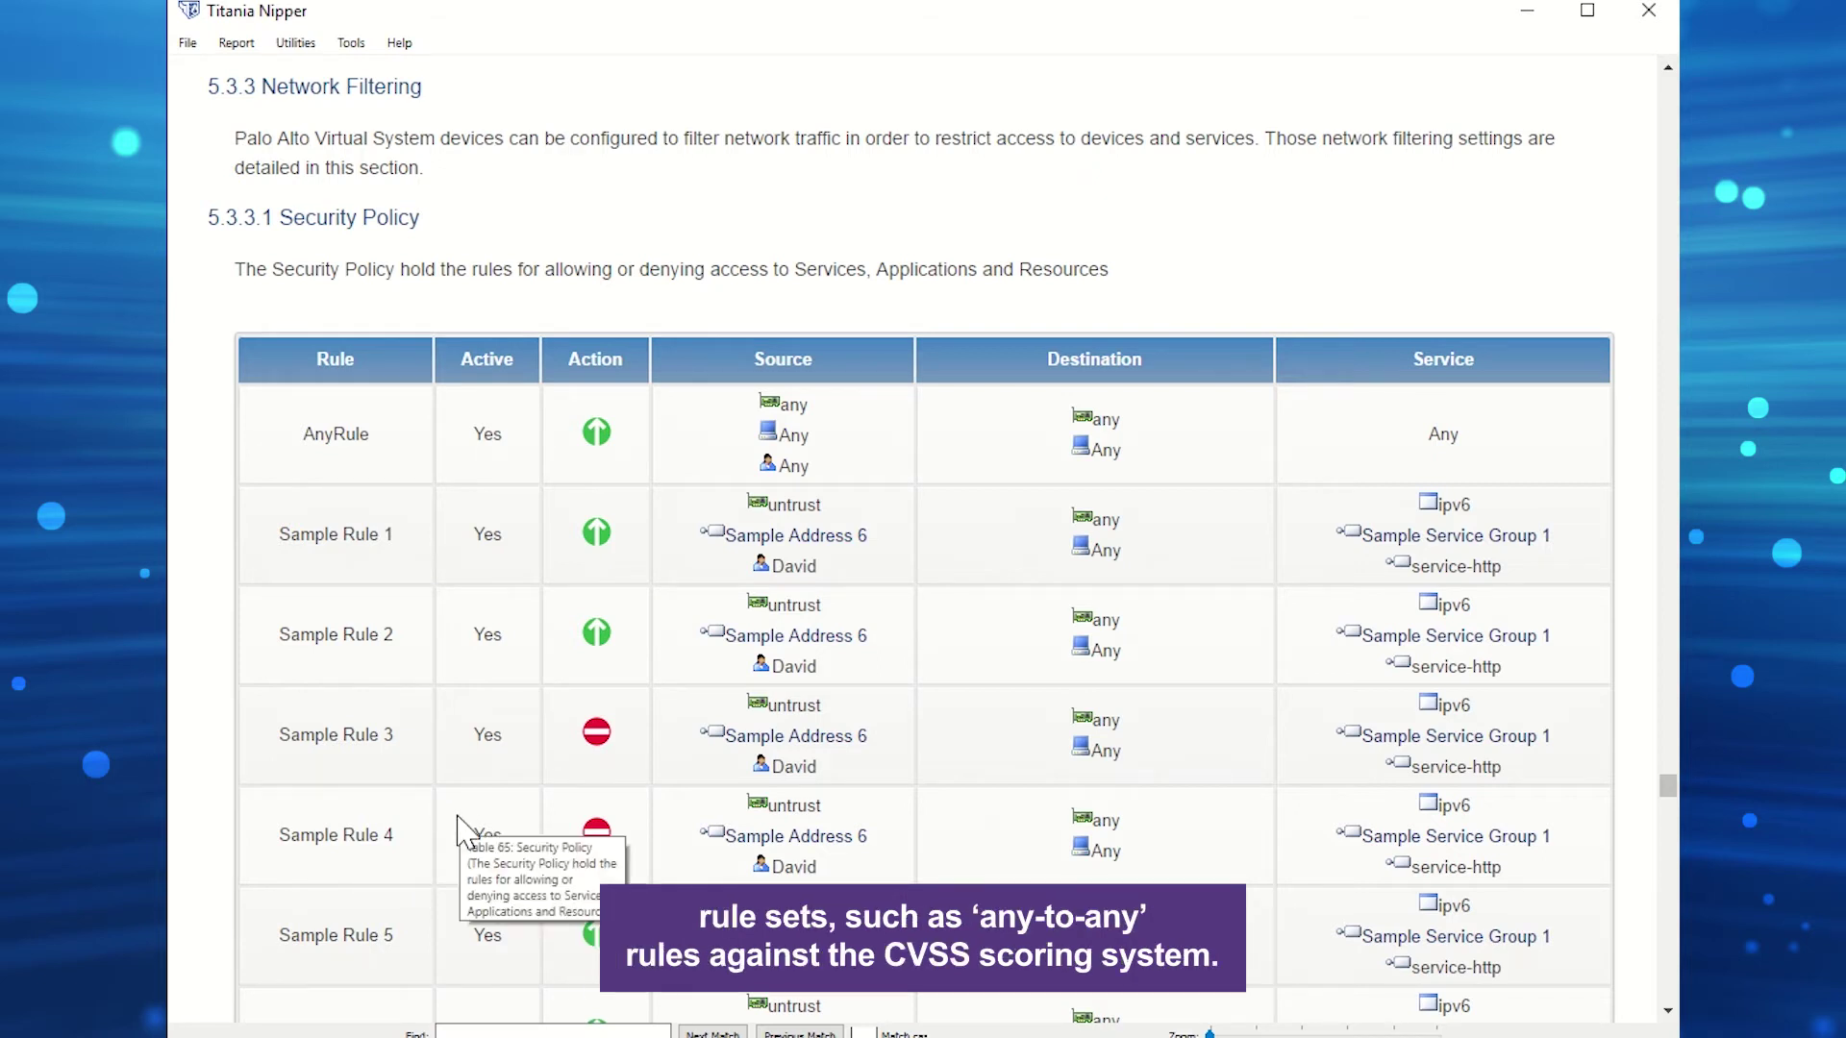
scroll(458, 817, "up", 1)
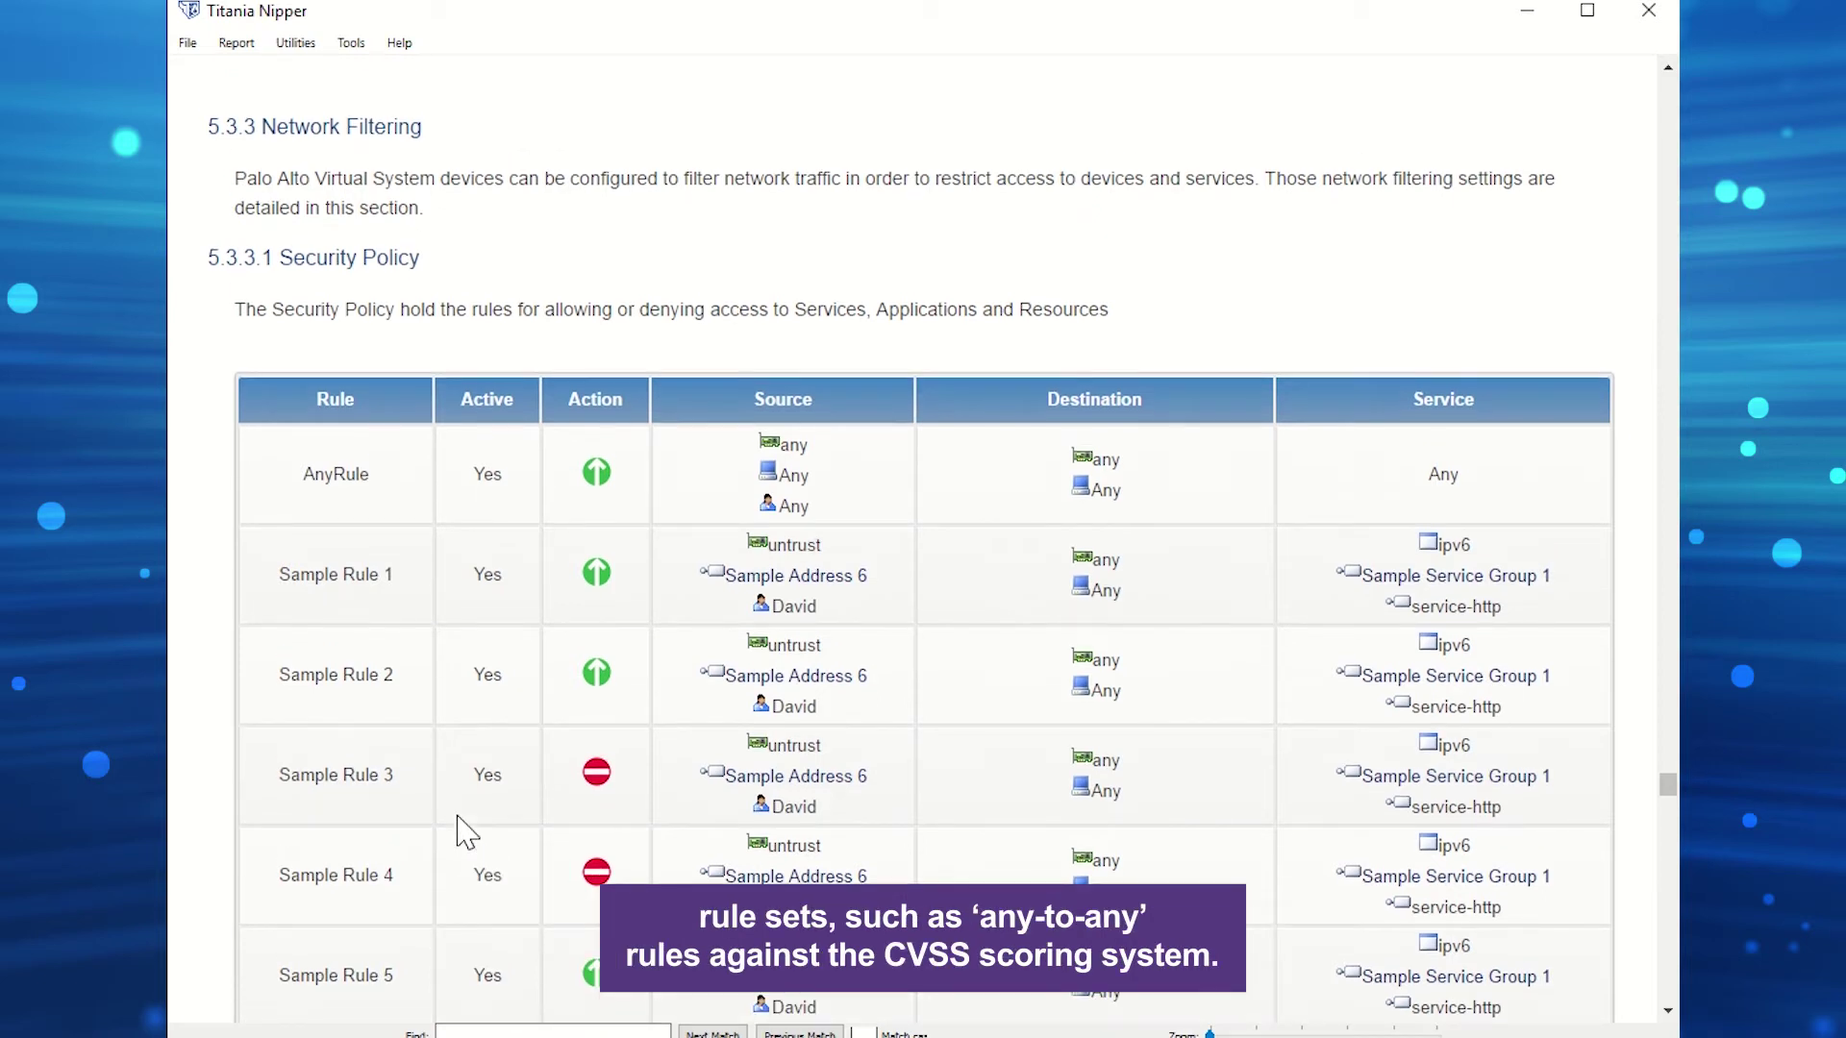
scroll(471, 783, "up", 1)
scroll(463, 793, "down", 1)
Go Back to the report contents
scroll(456, 779, "up", 3)
right_click(456, 777)
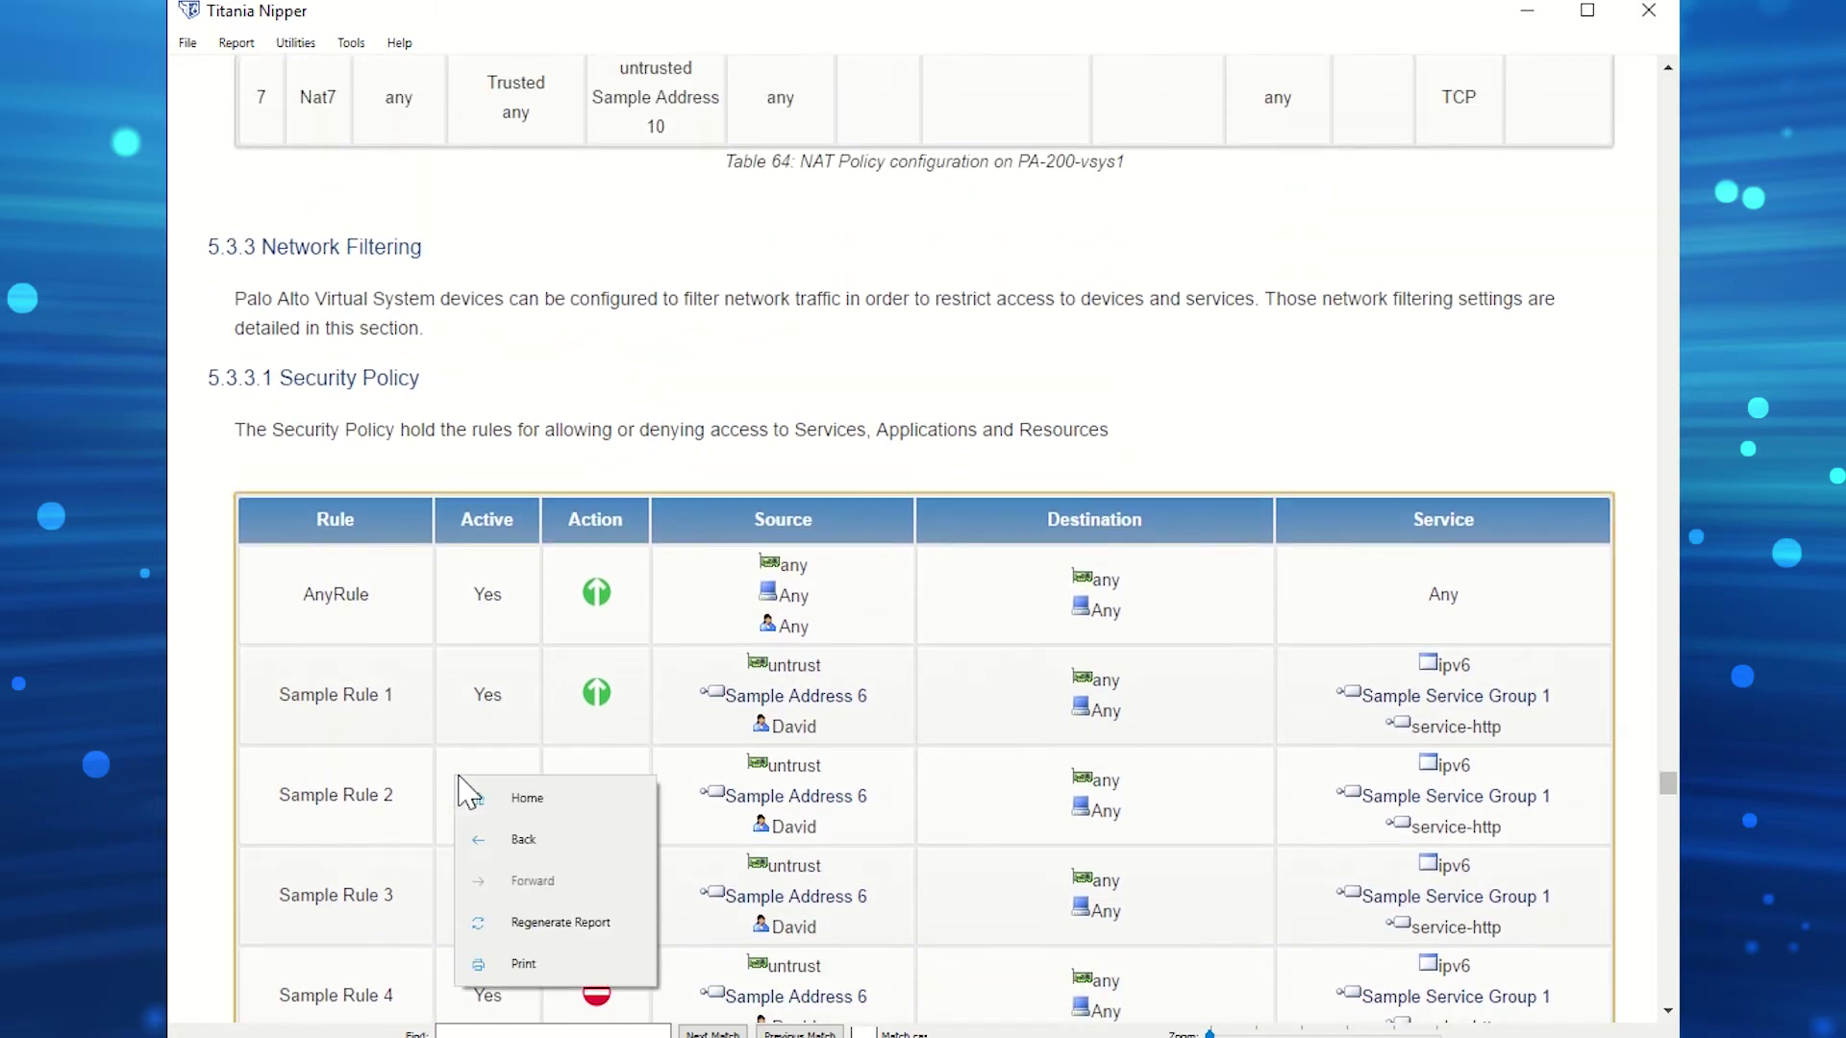
left_click(527, 842)
scroll(465, 690, "up", 10)
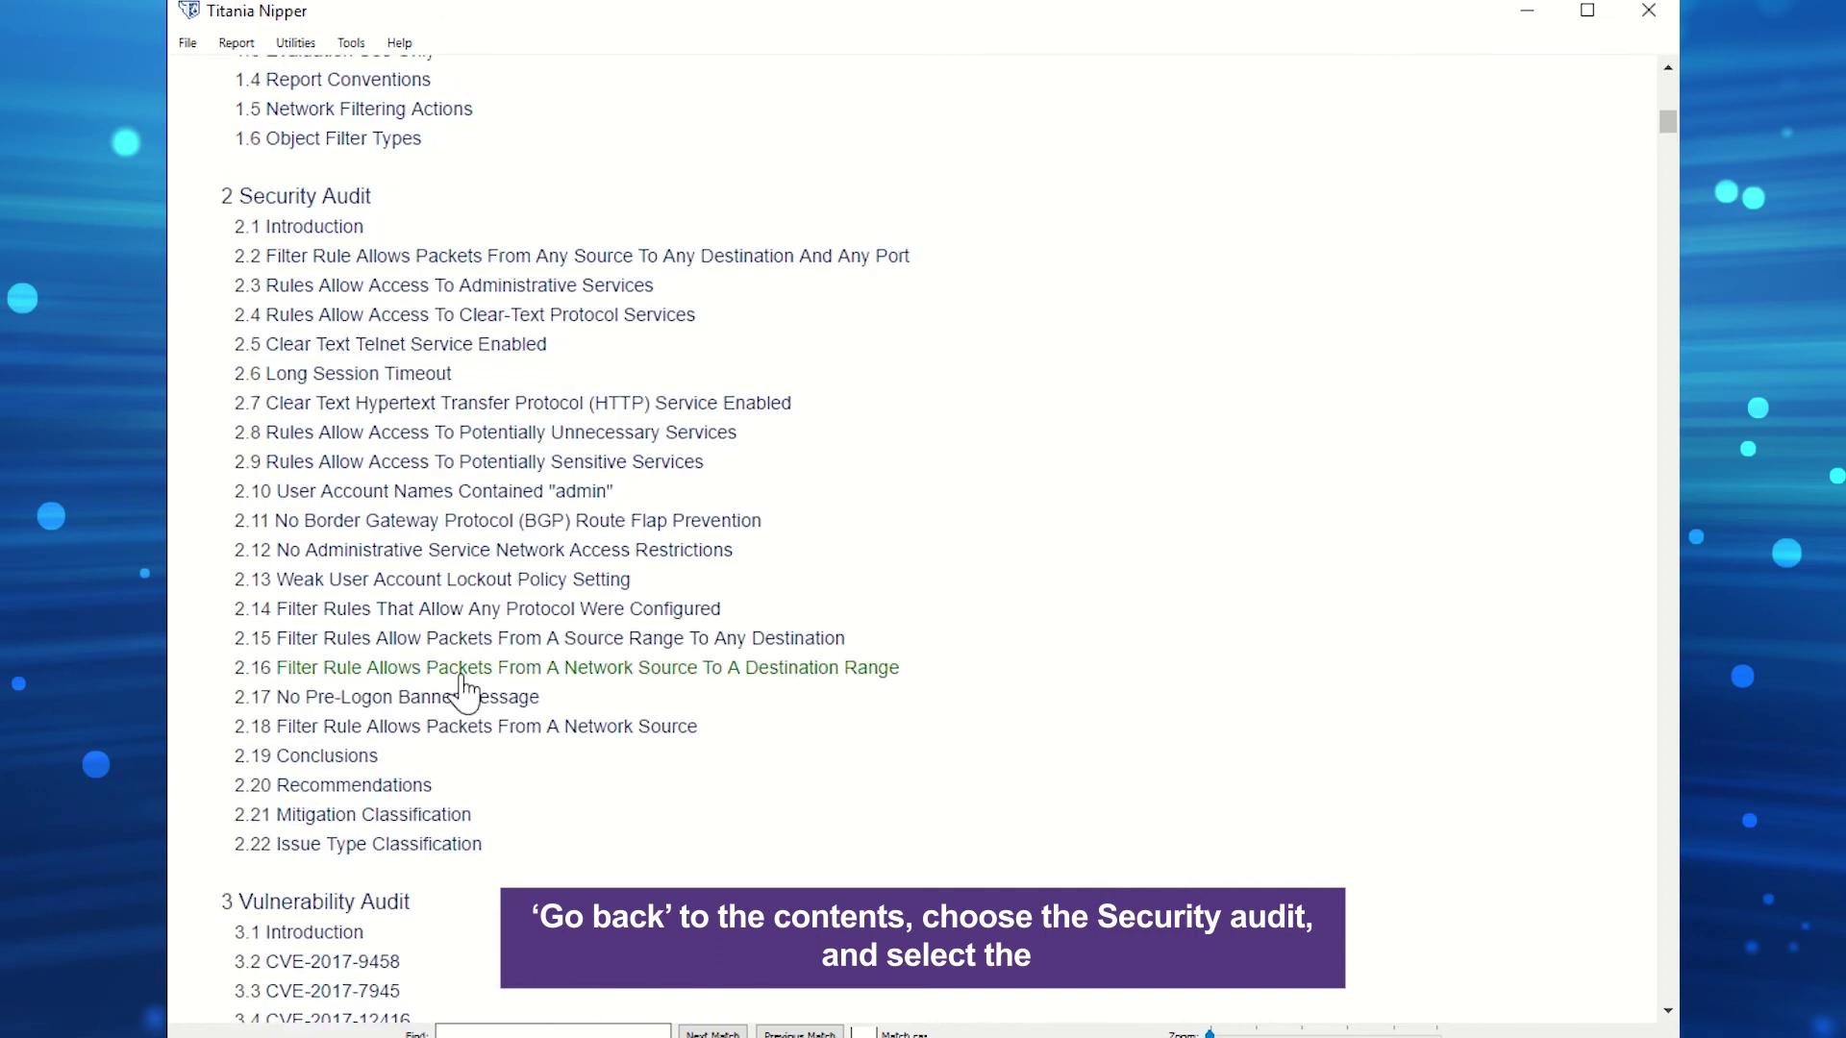
scroll(464, 687, "up", 5)
scroll(466, 689, "down", 3)
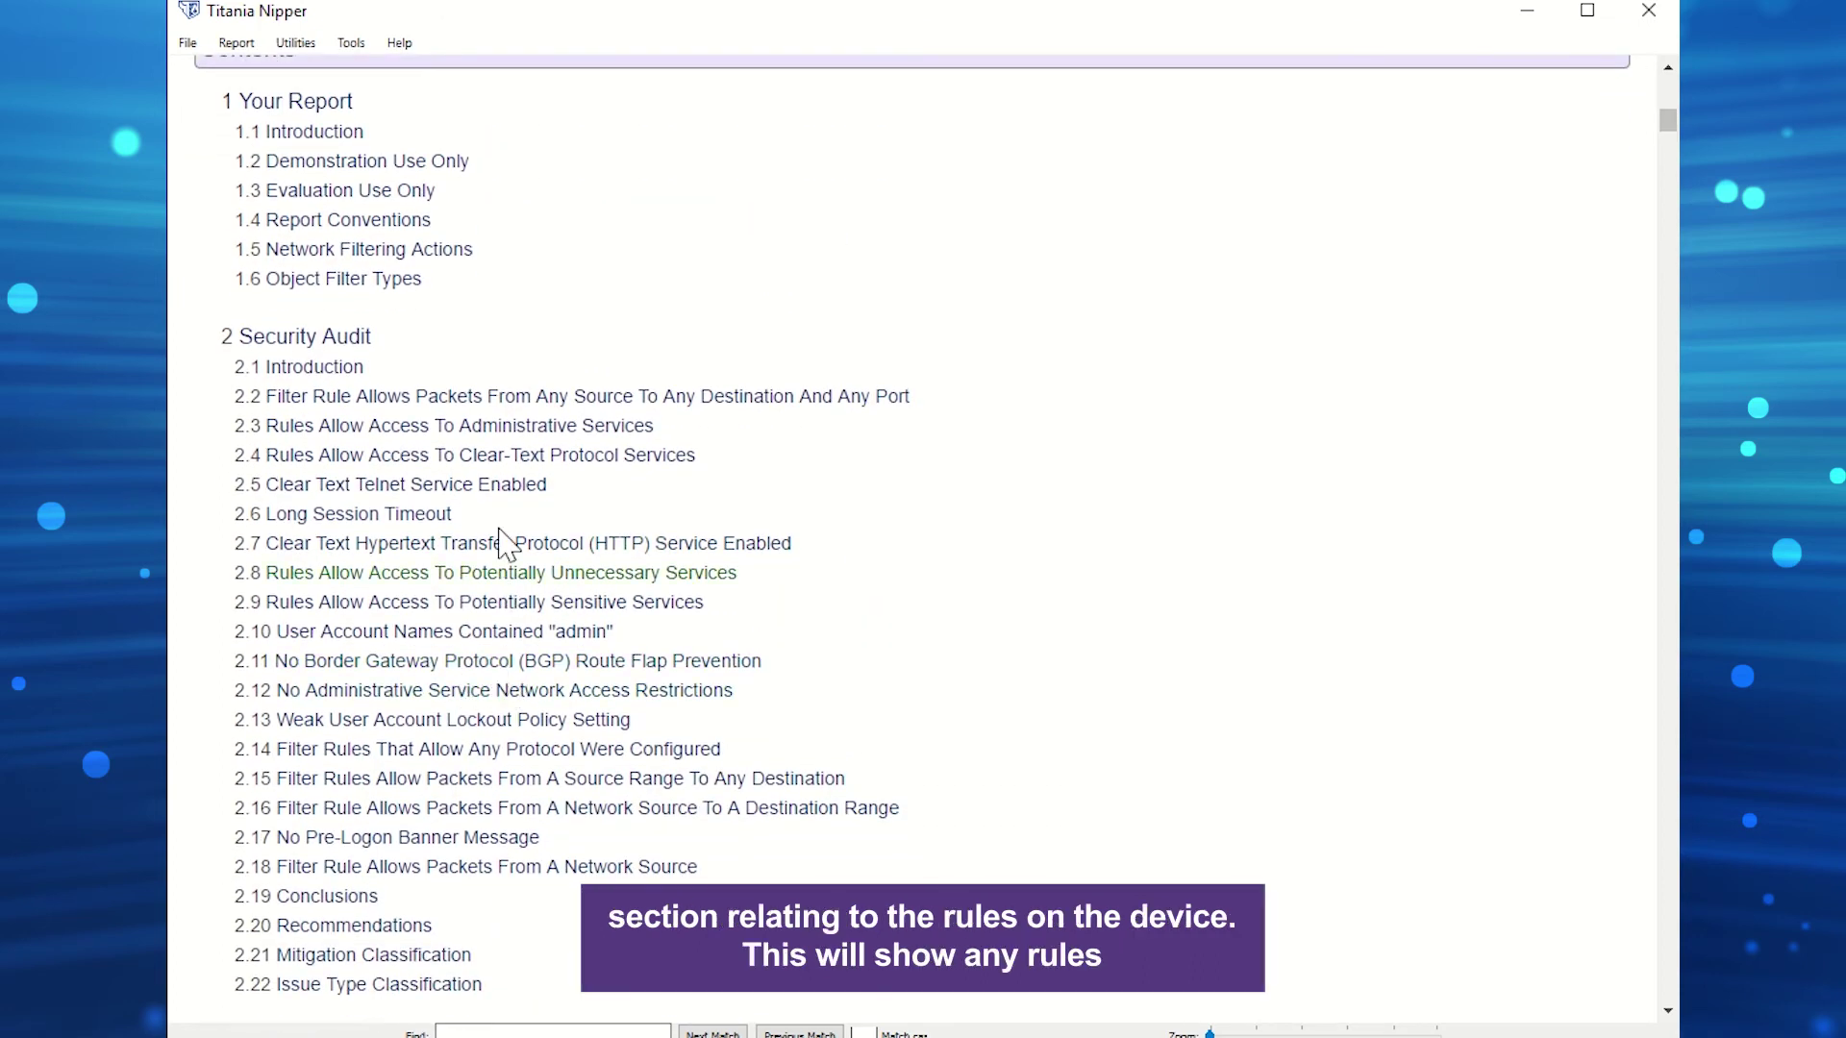
Read finding 2.3 Rules Allow Access To Administrative Services through to finding 2.4 on clear-text services
left_click(330, 427)
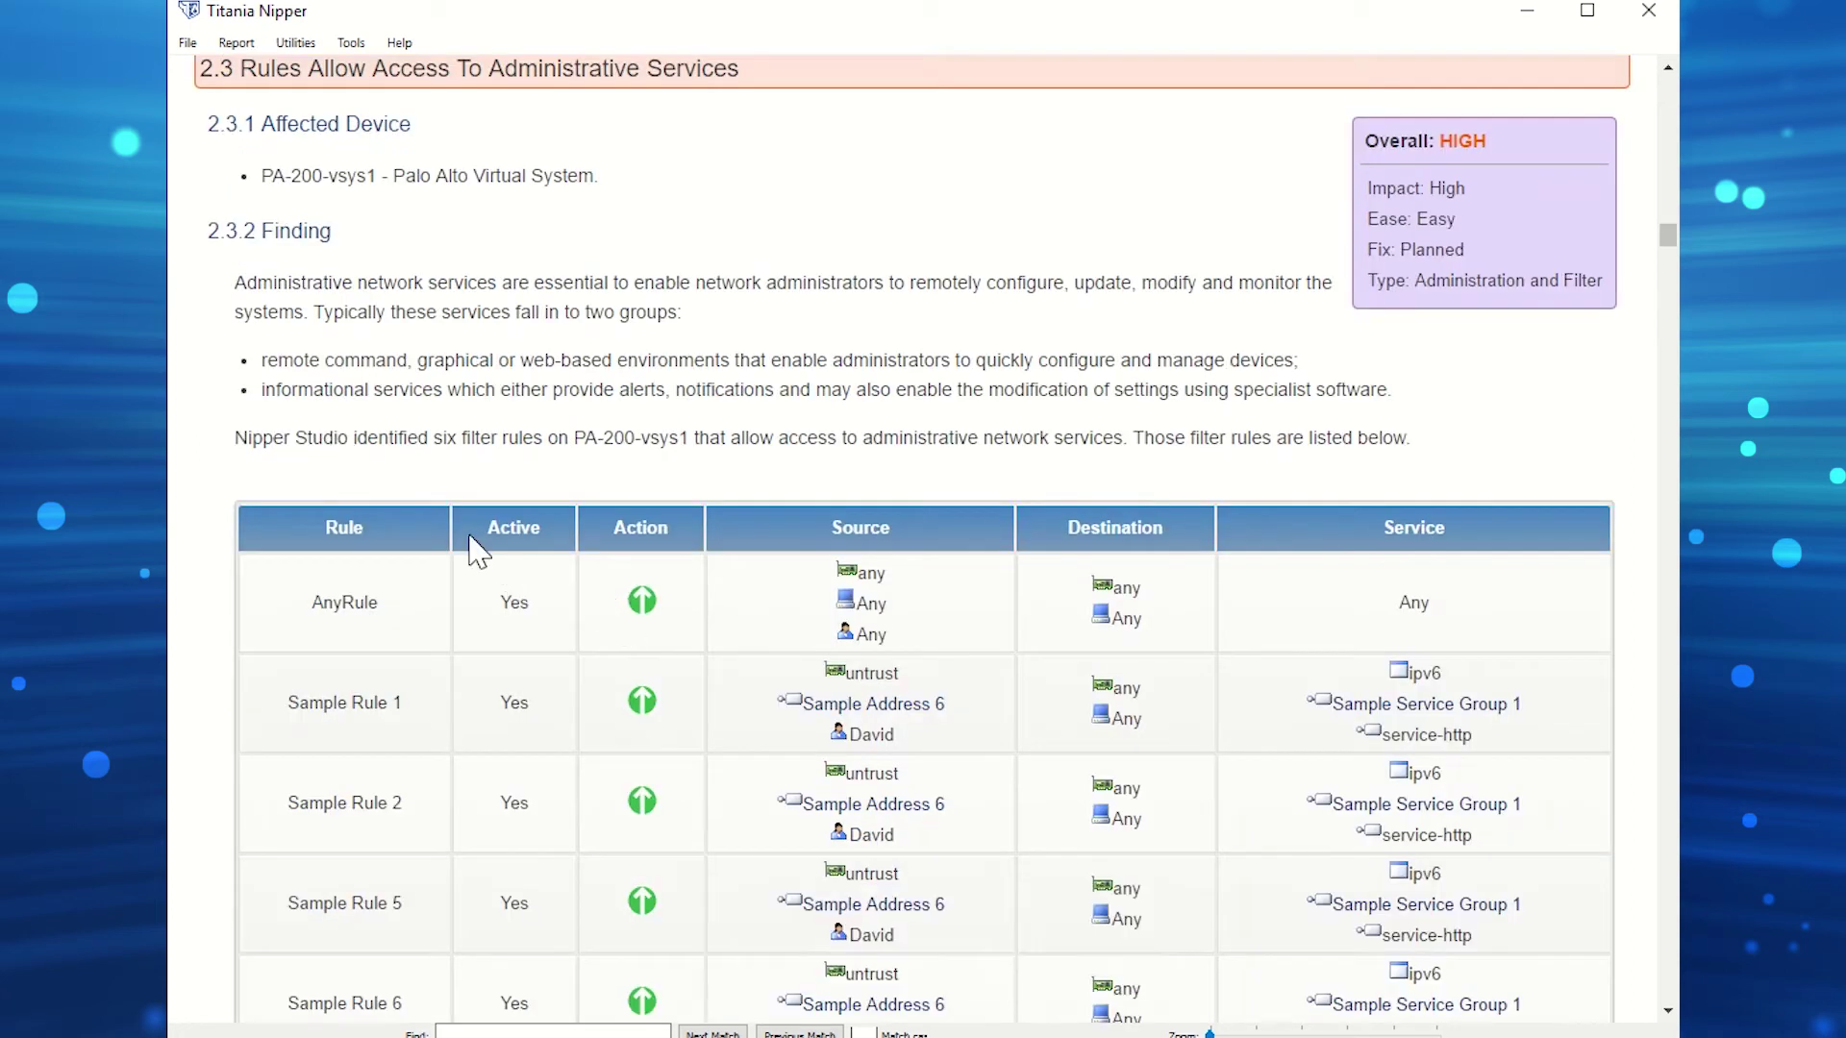
scroll(1310, 252, "up", 1)
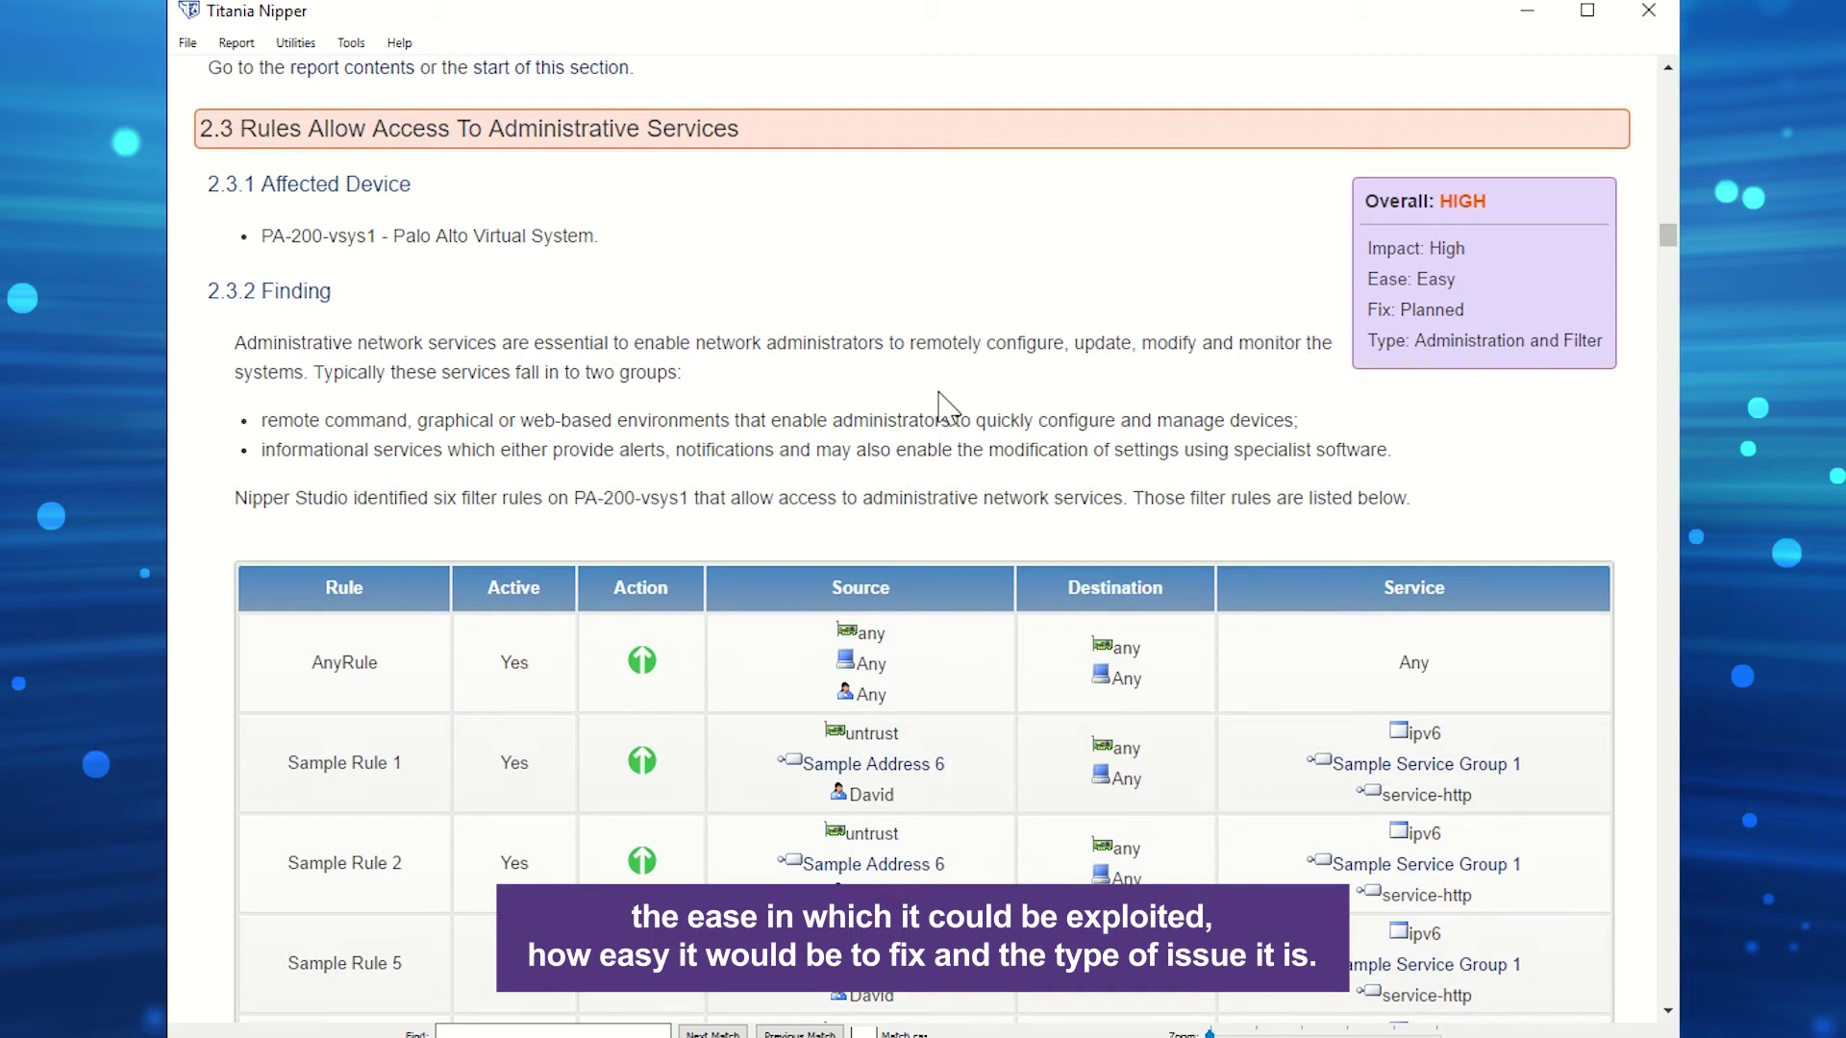
scroll(903, 414, "up", 1)
scroll(759, 461, "down", 3)
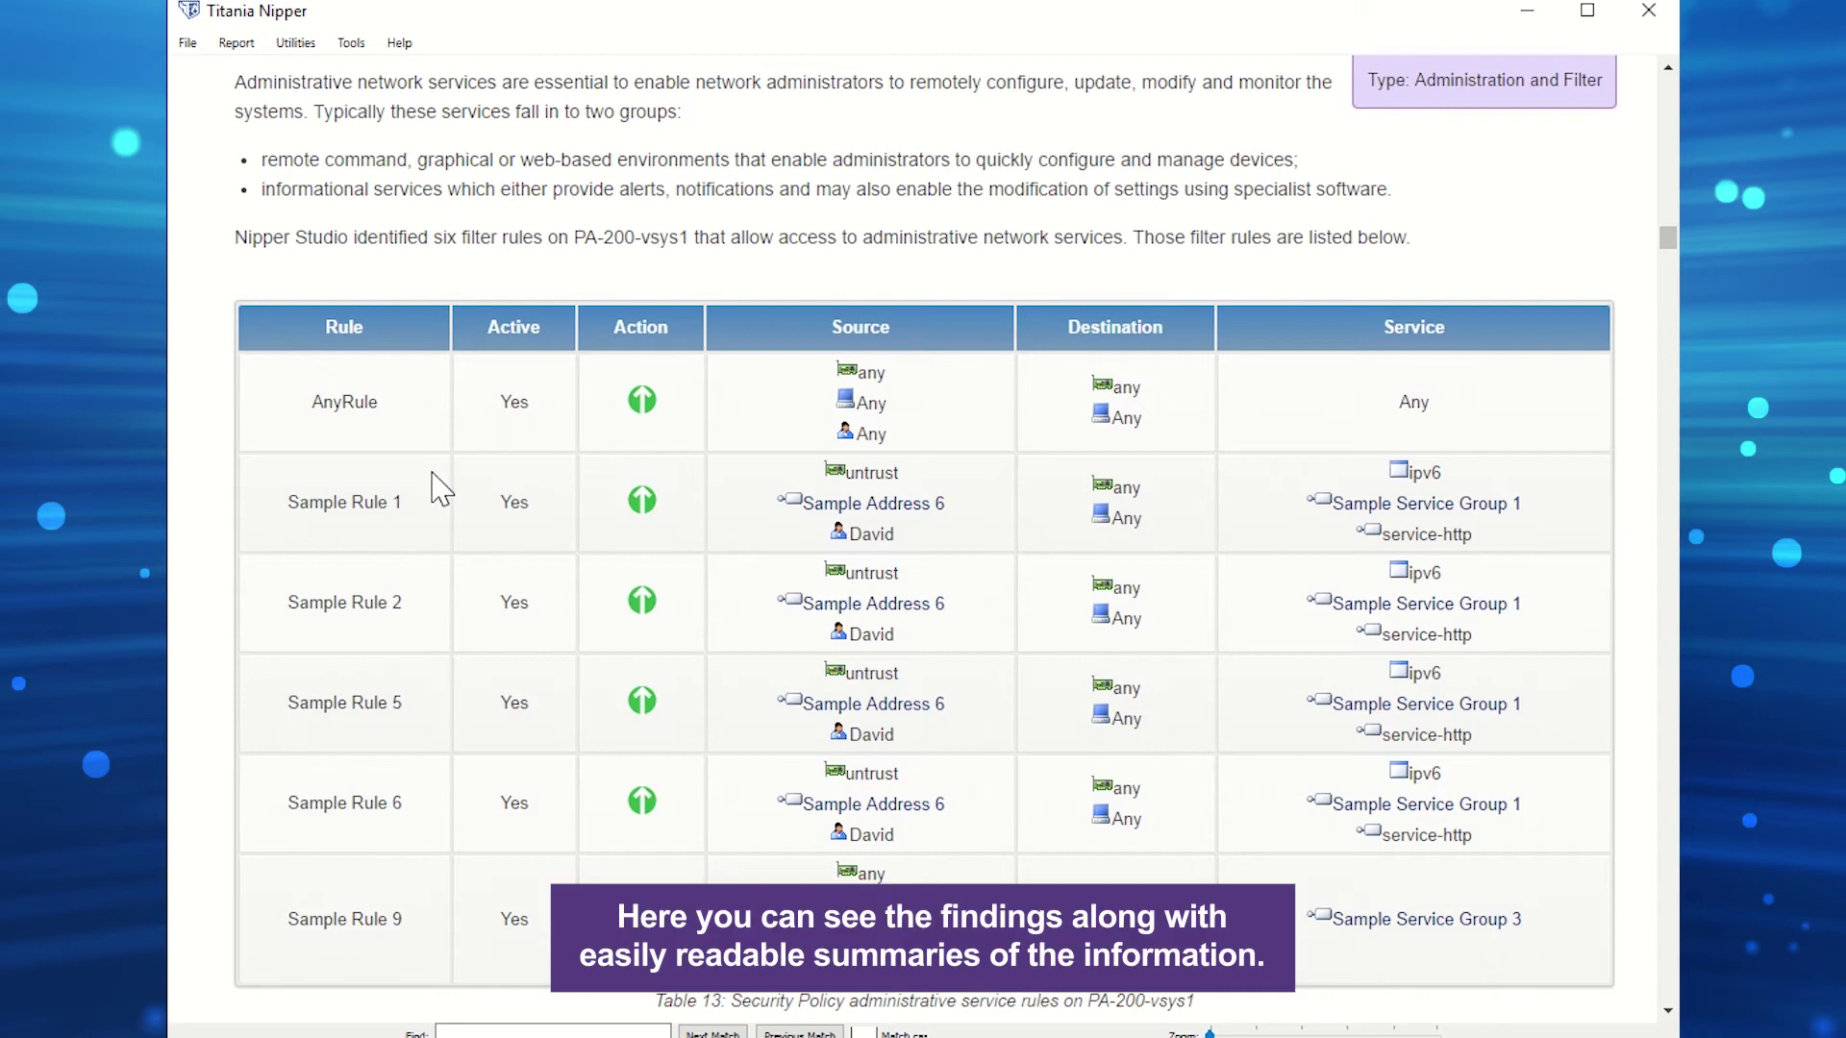
scroll(441, 489, "down", 5)
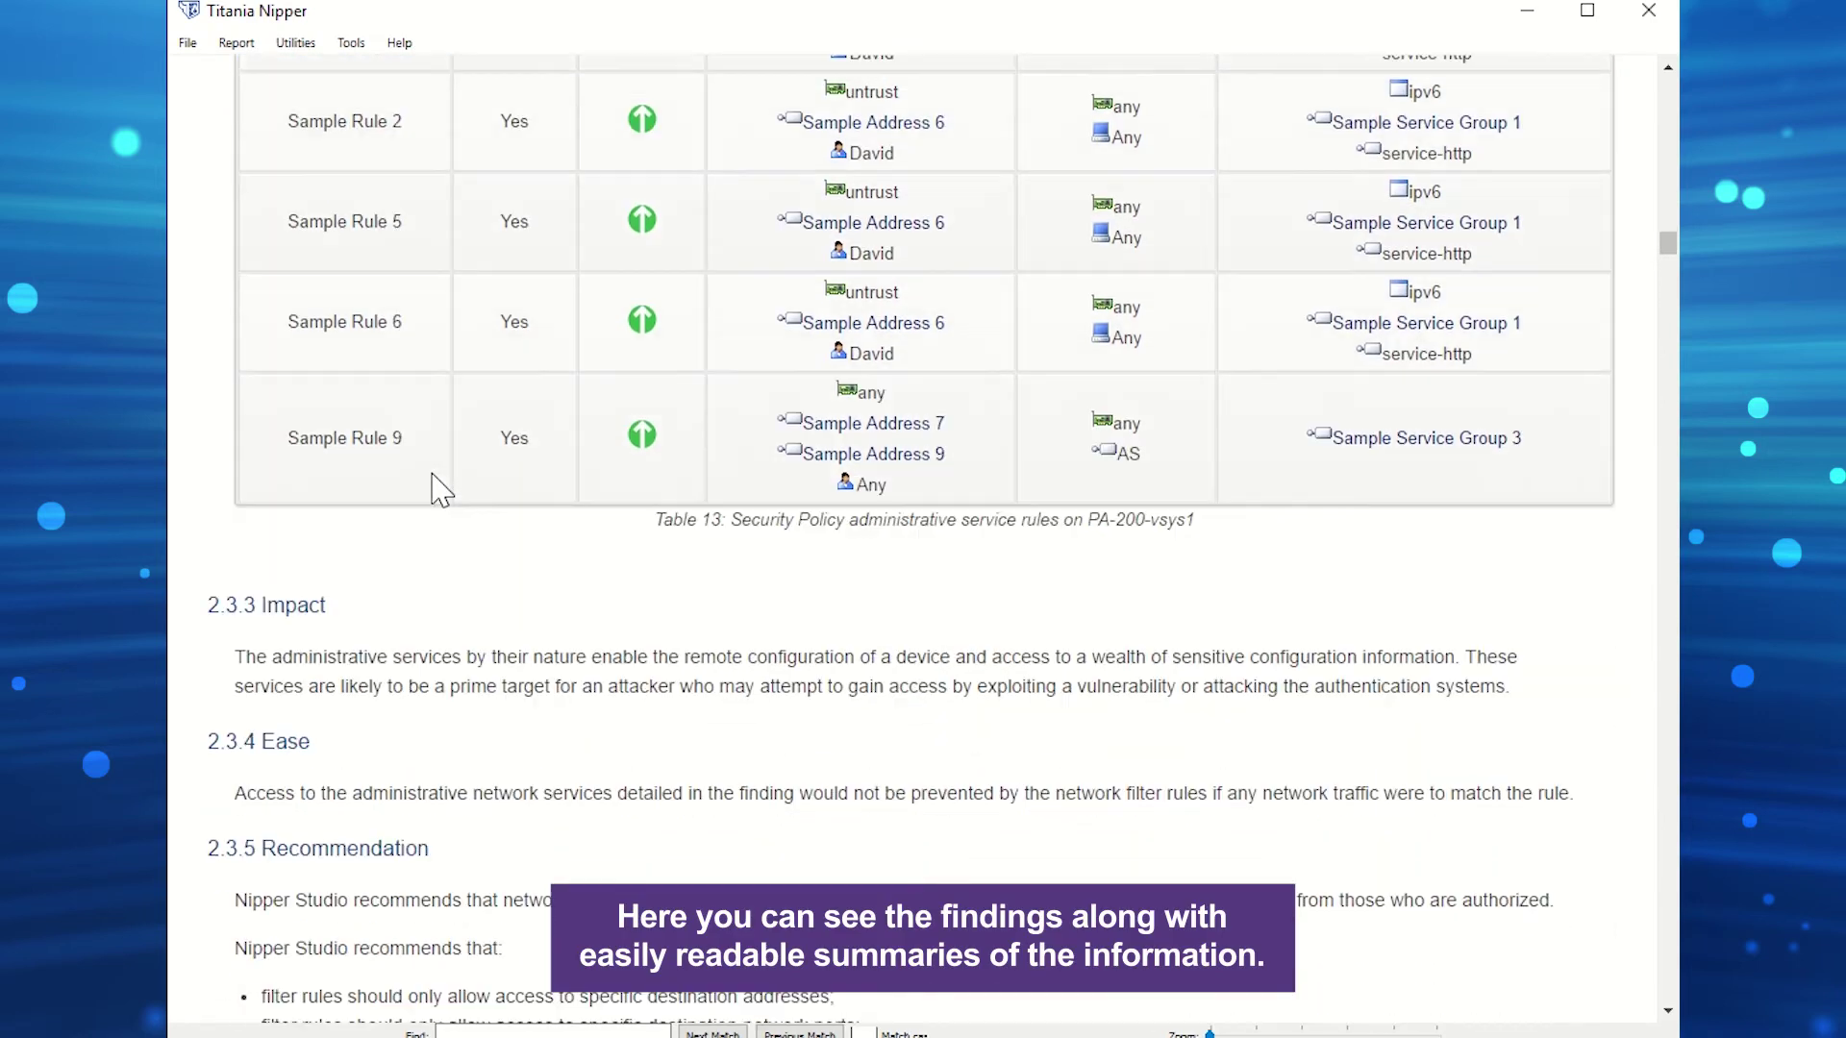
scroll(524, 432, "down", 6)
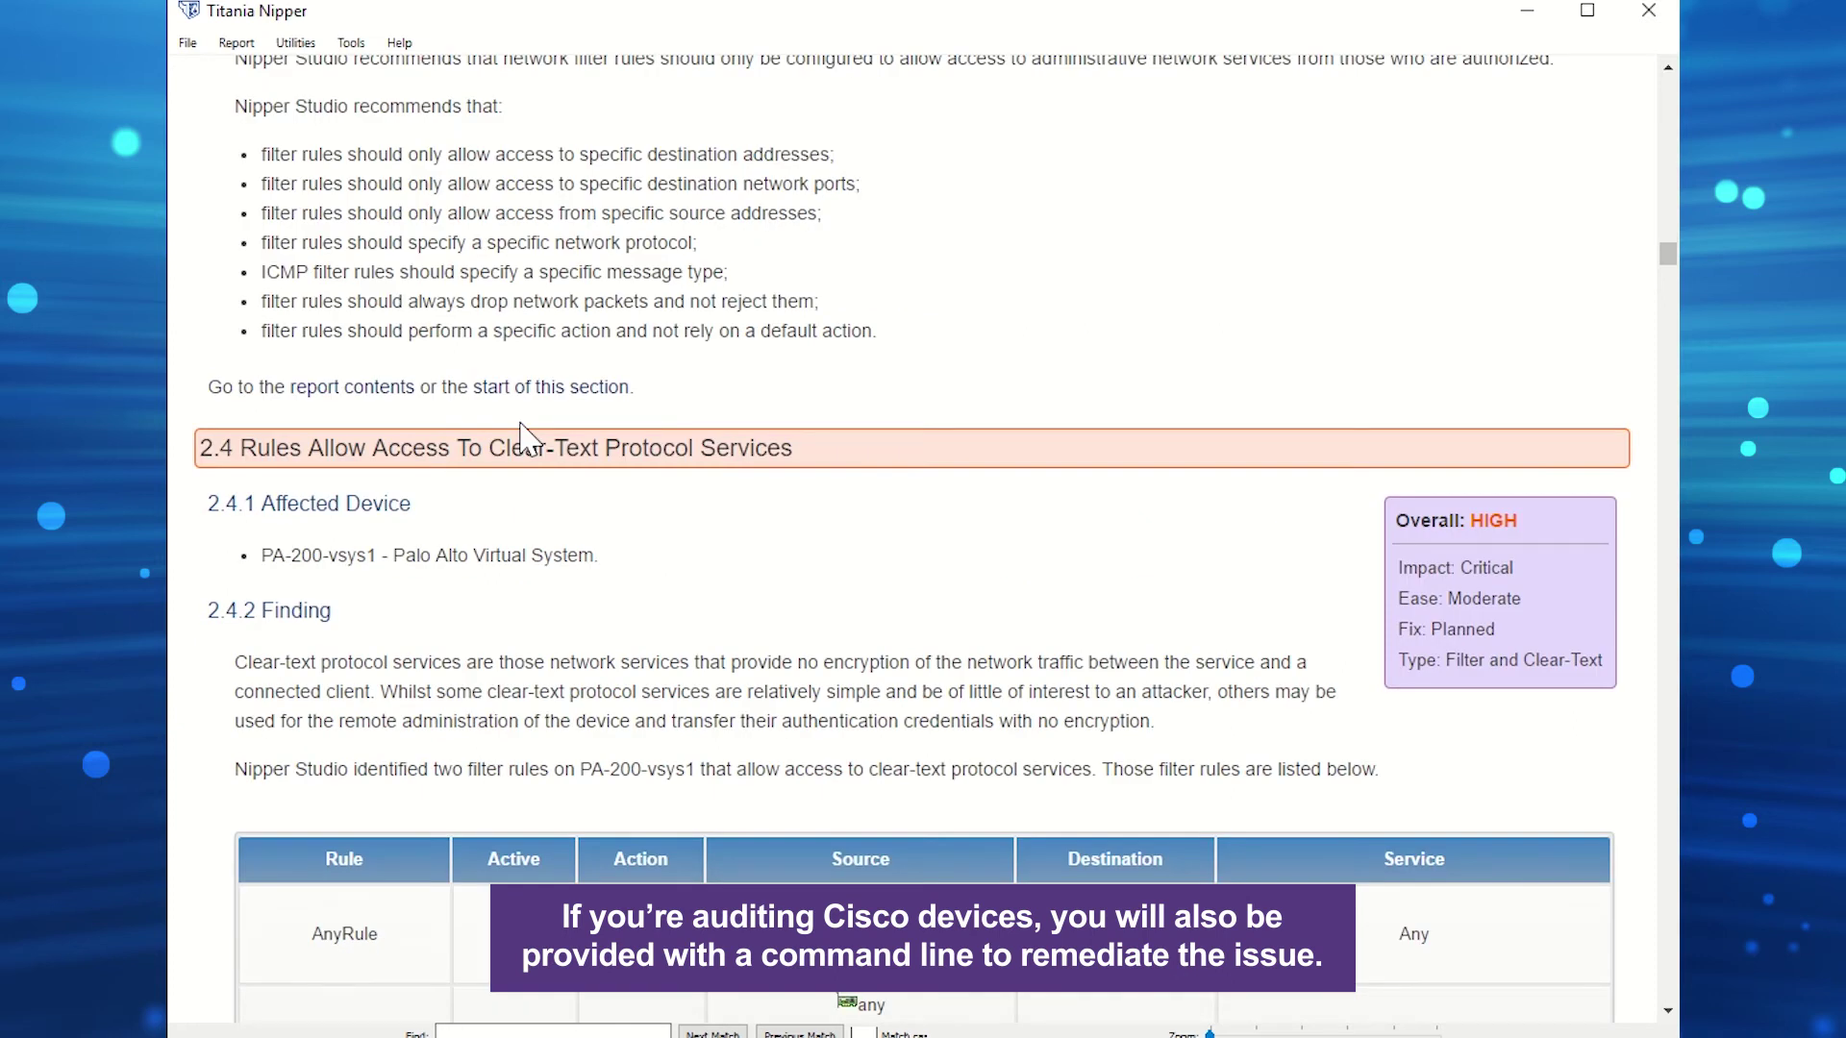
scroll(524, 441, "up", 1)
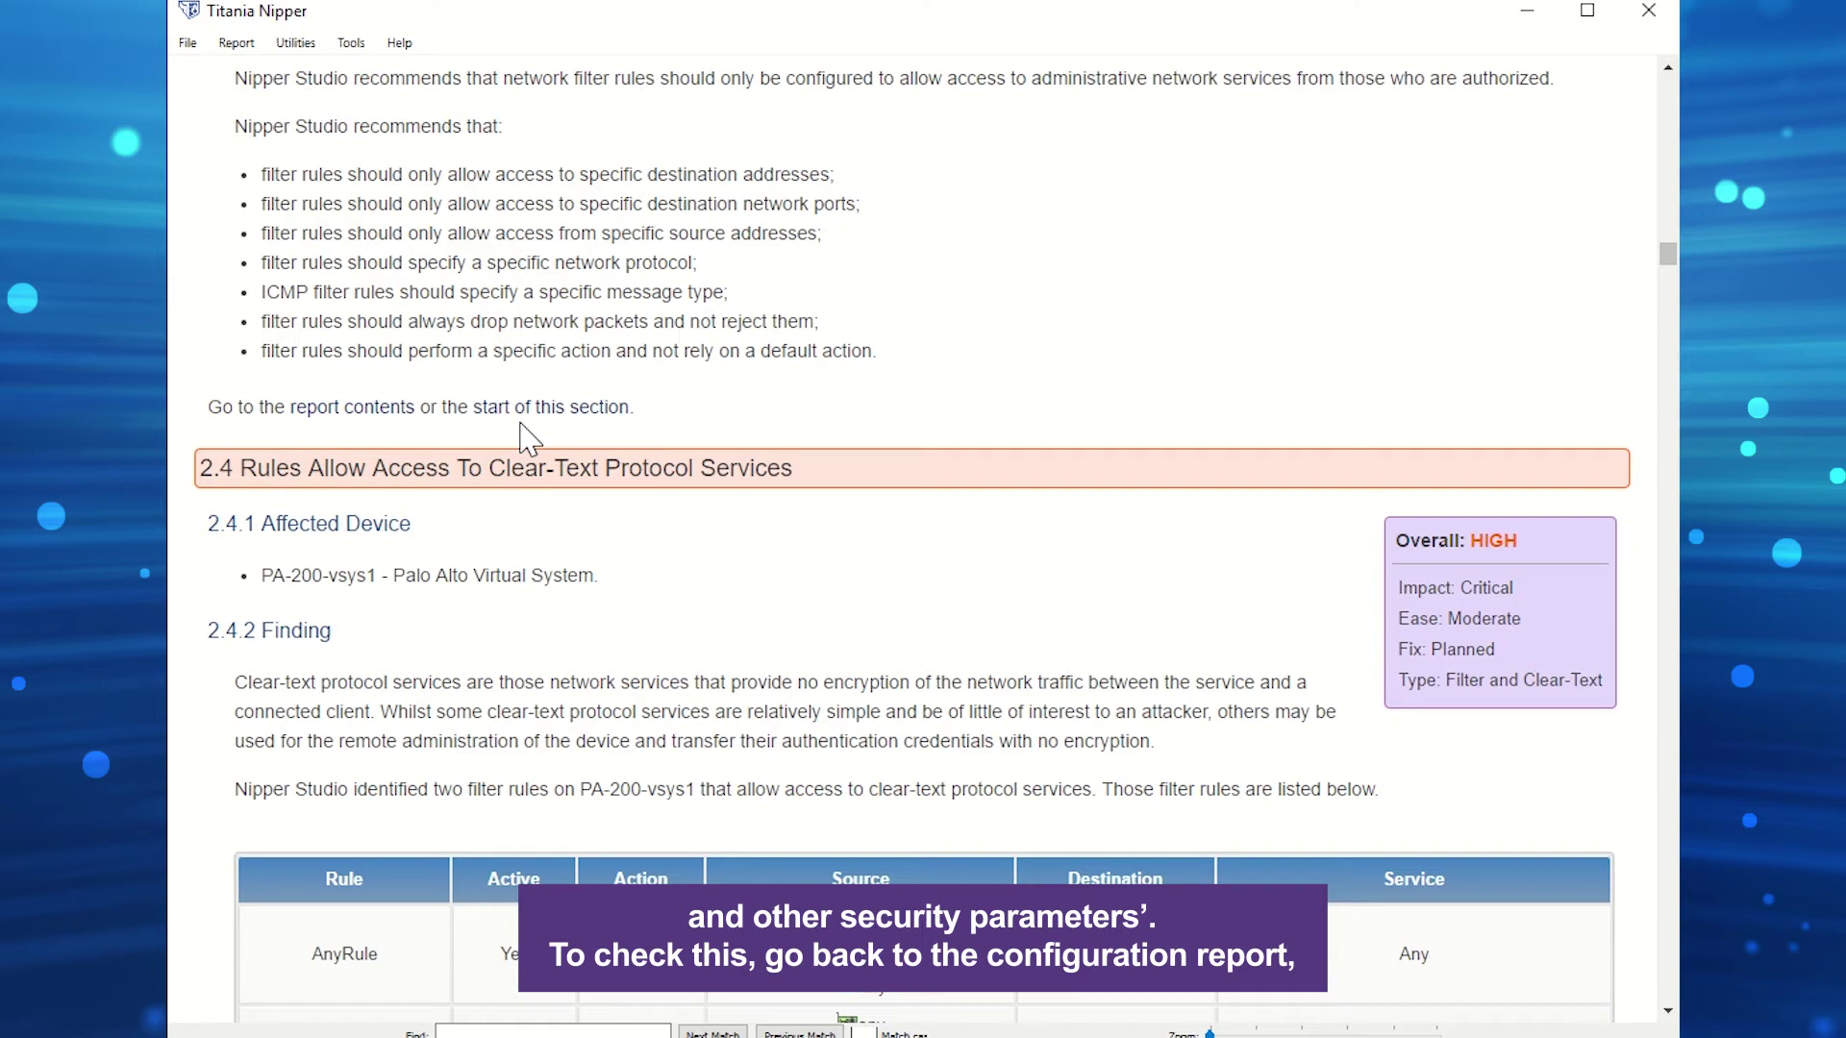
Go Back to the report contents and scroll to the authentication entries
right_click(577, 379)
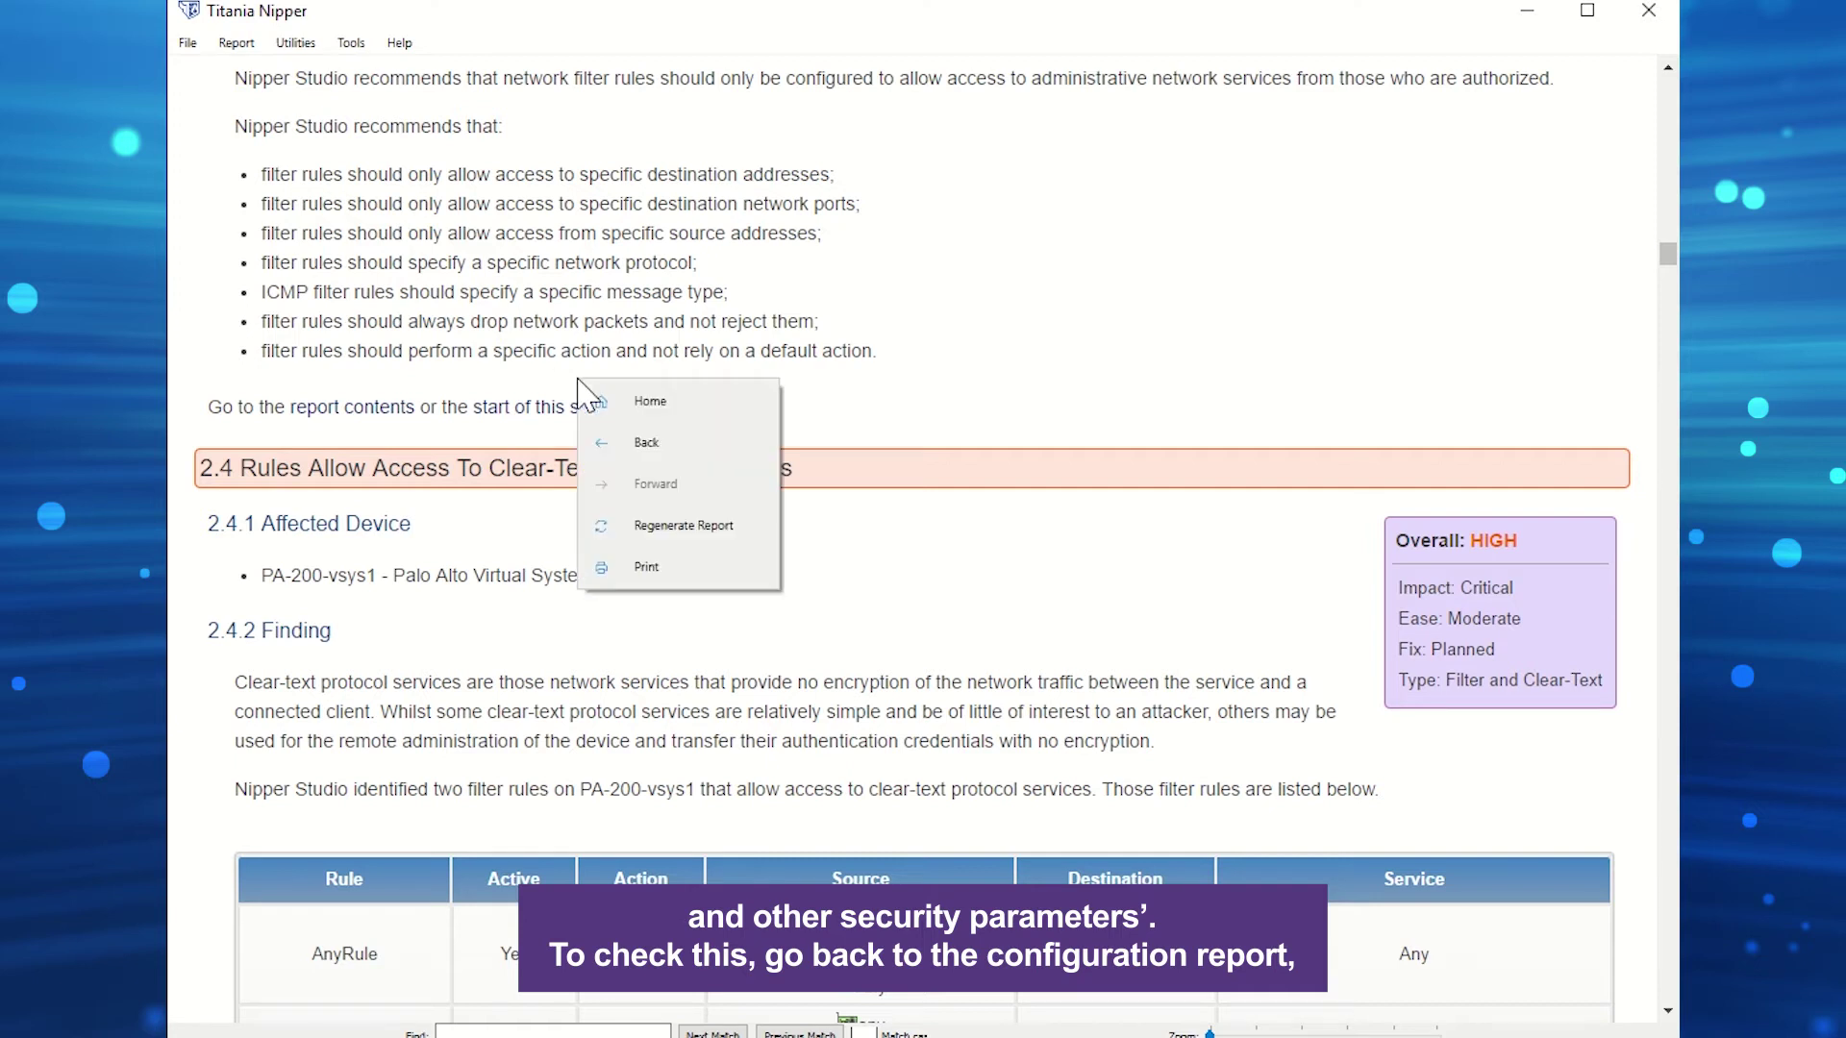
left_click(638, 444)
scroll(543, 544, "down", 6)
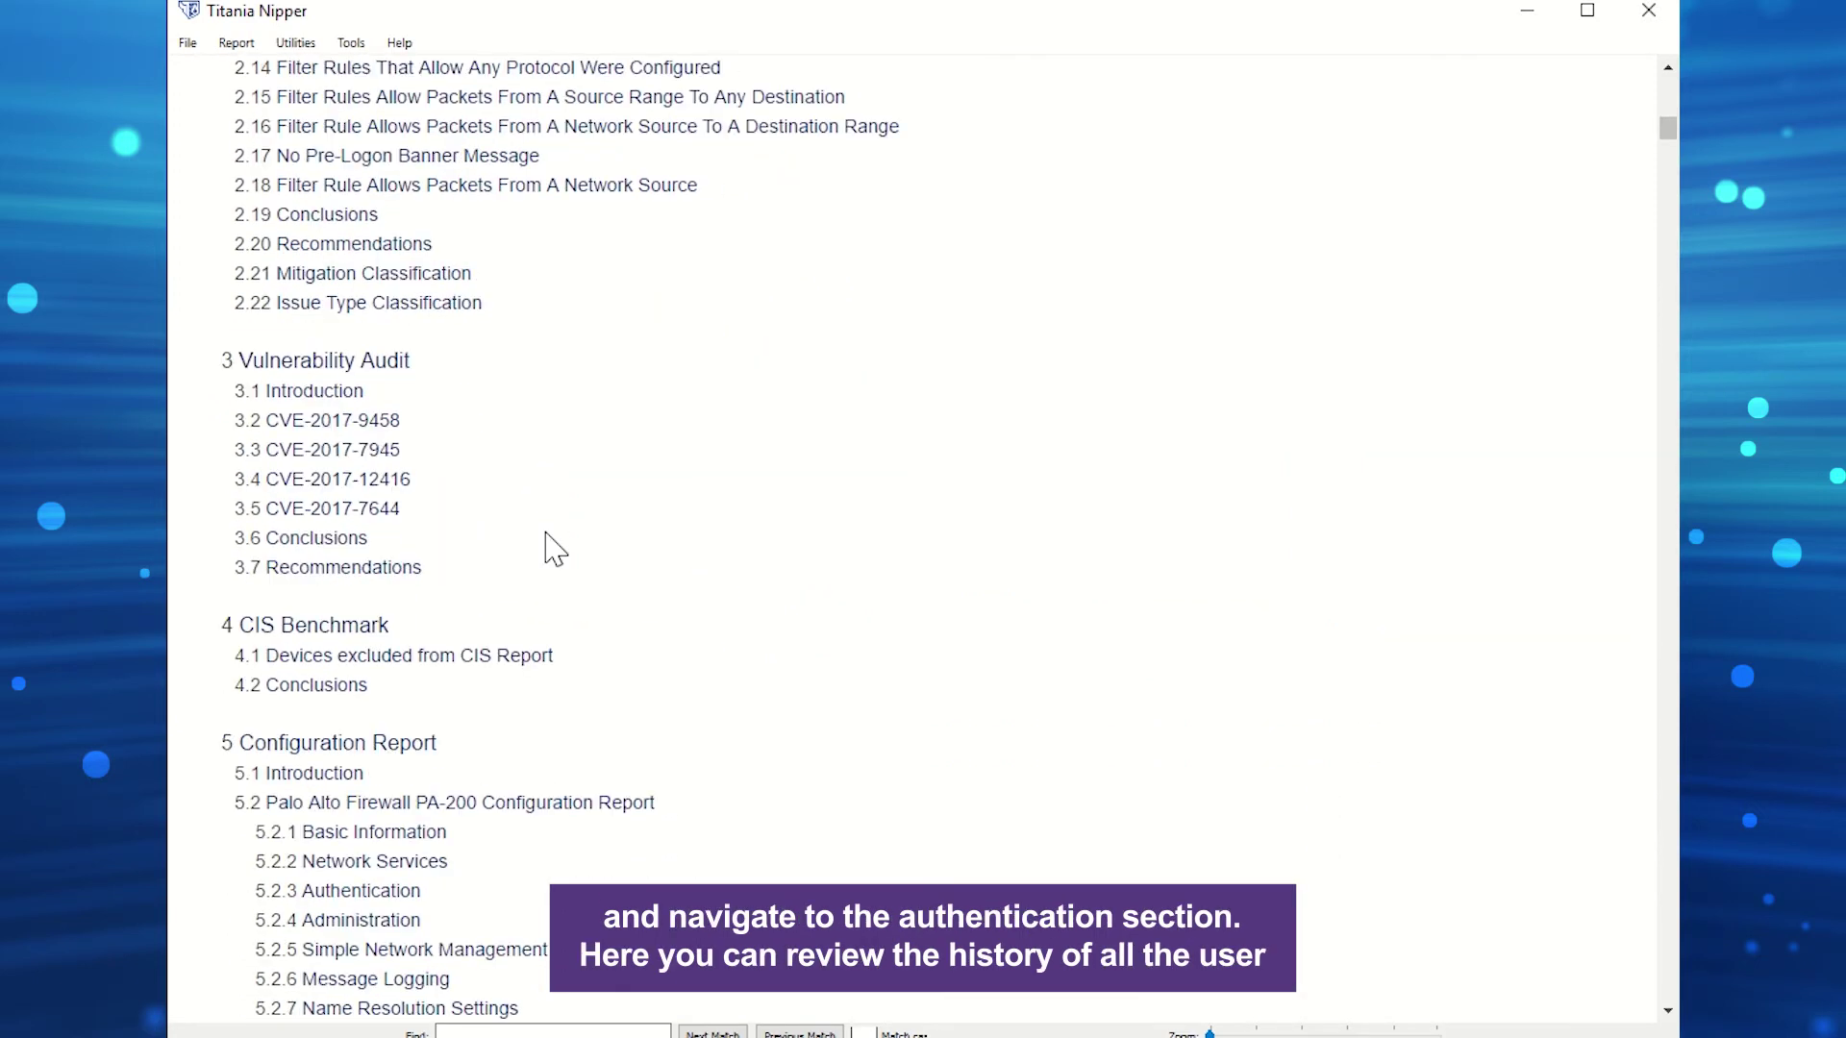
scroll(546, 548, "down", 3)
scroll(545, 547, "down", 1)
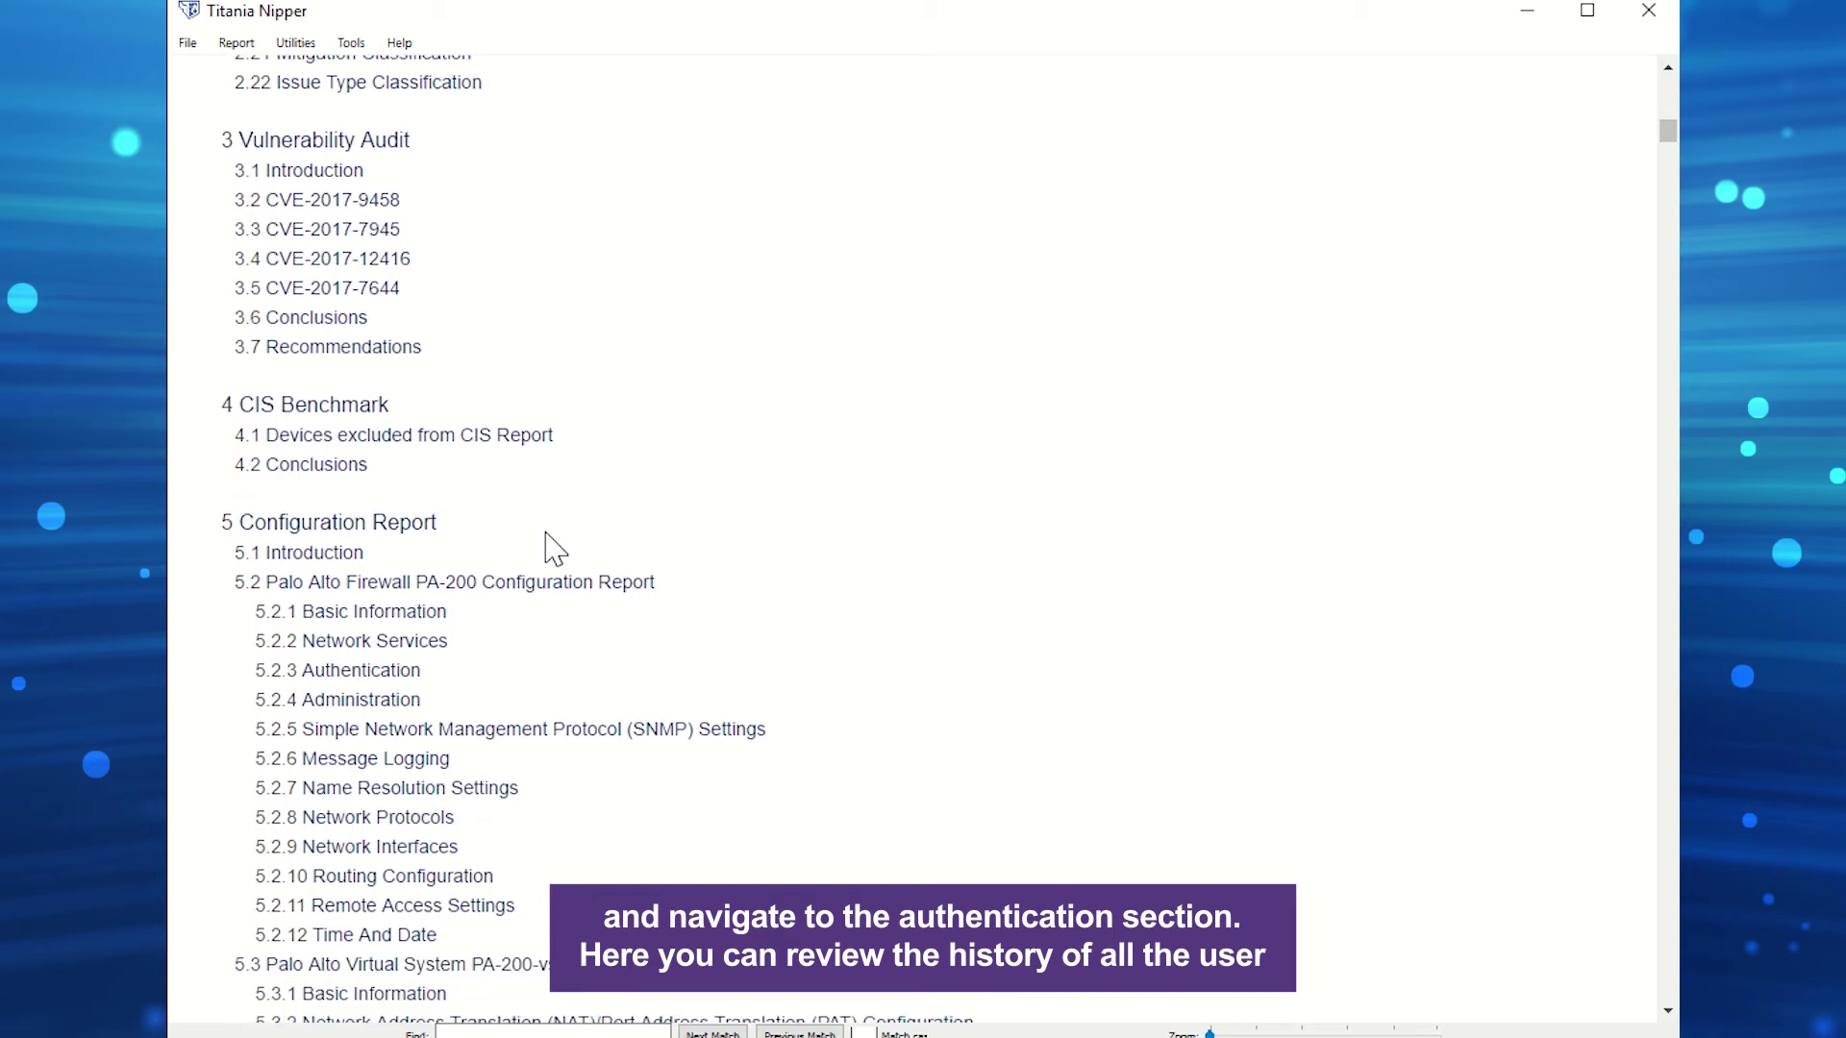
Open 5.2.3 Authentication and bring Table 34: Users under 5.2.3.2 Local Users fully into view
left_click(417, 670)
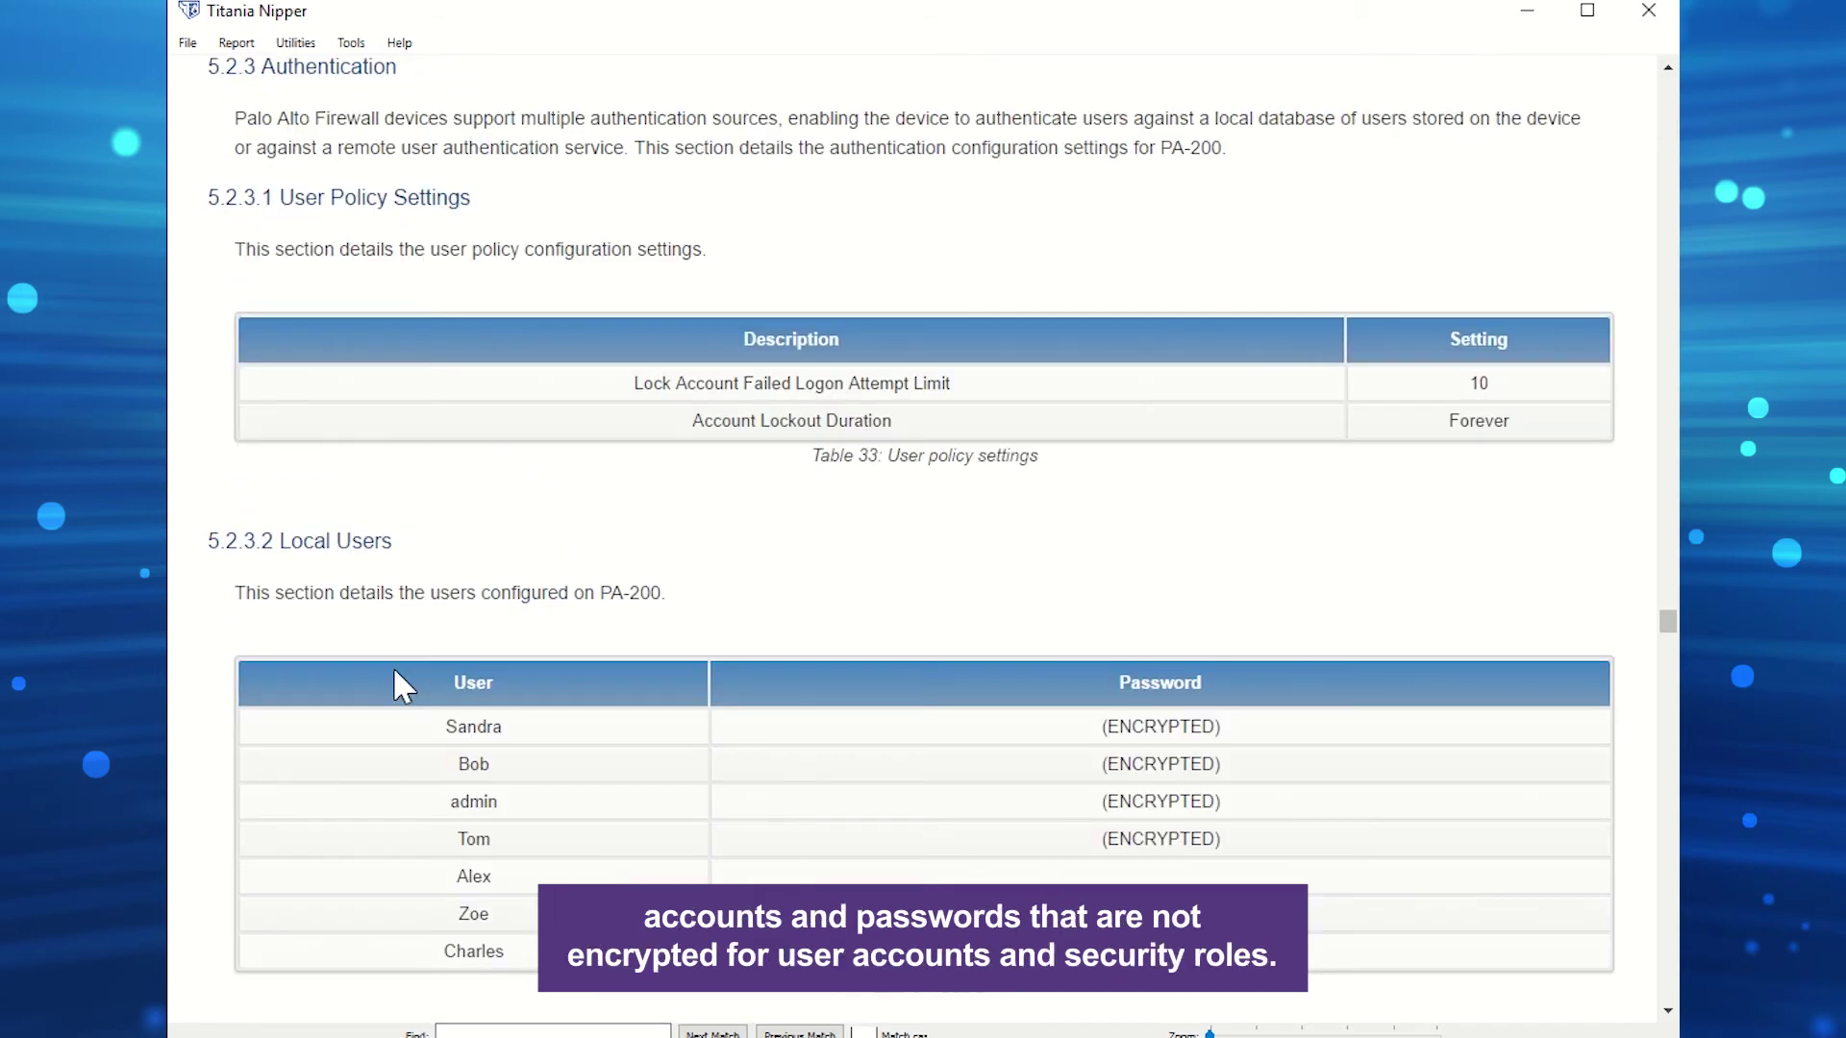
scroll(393, 671, "down", 1)
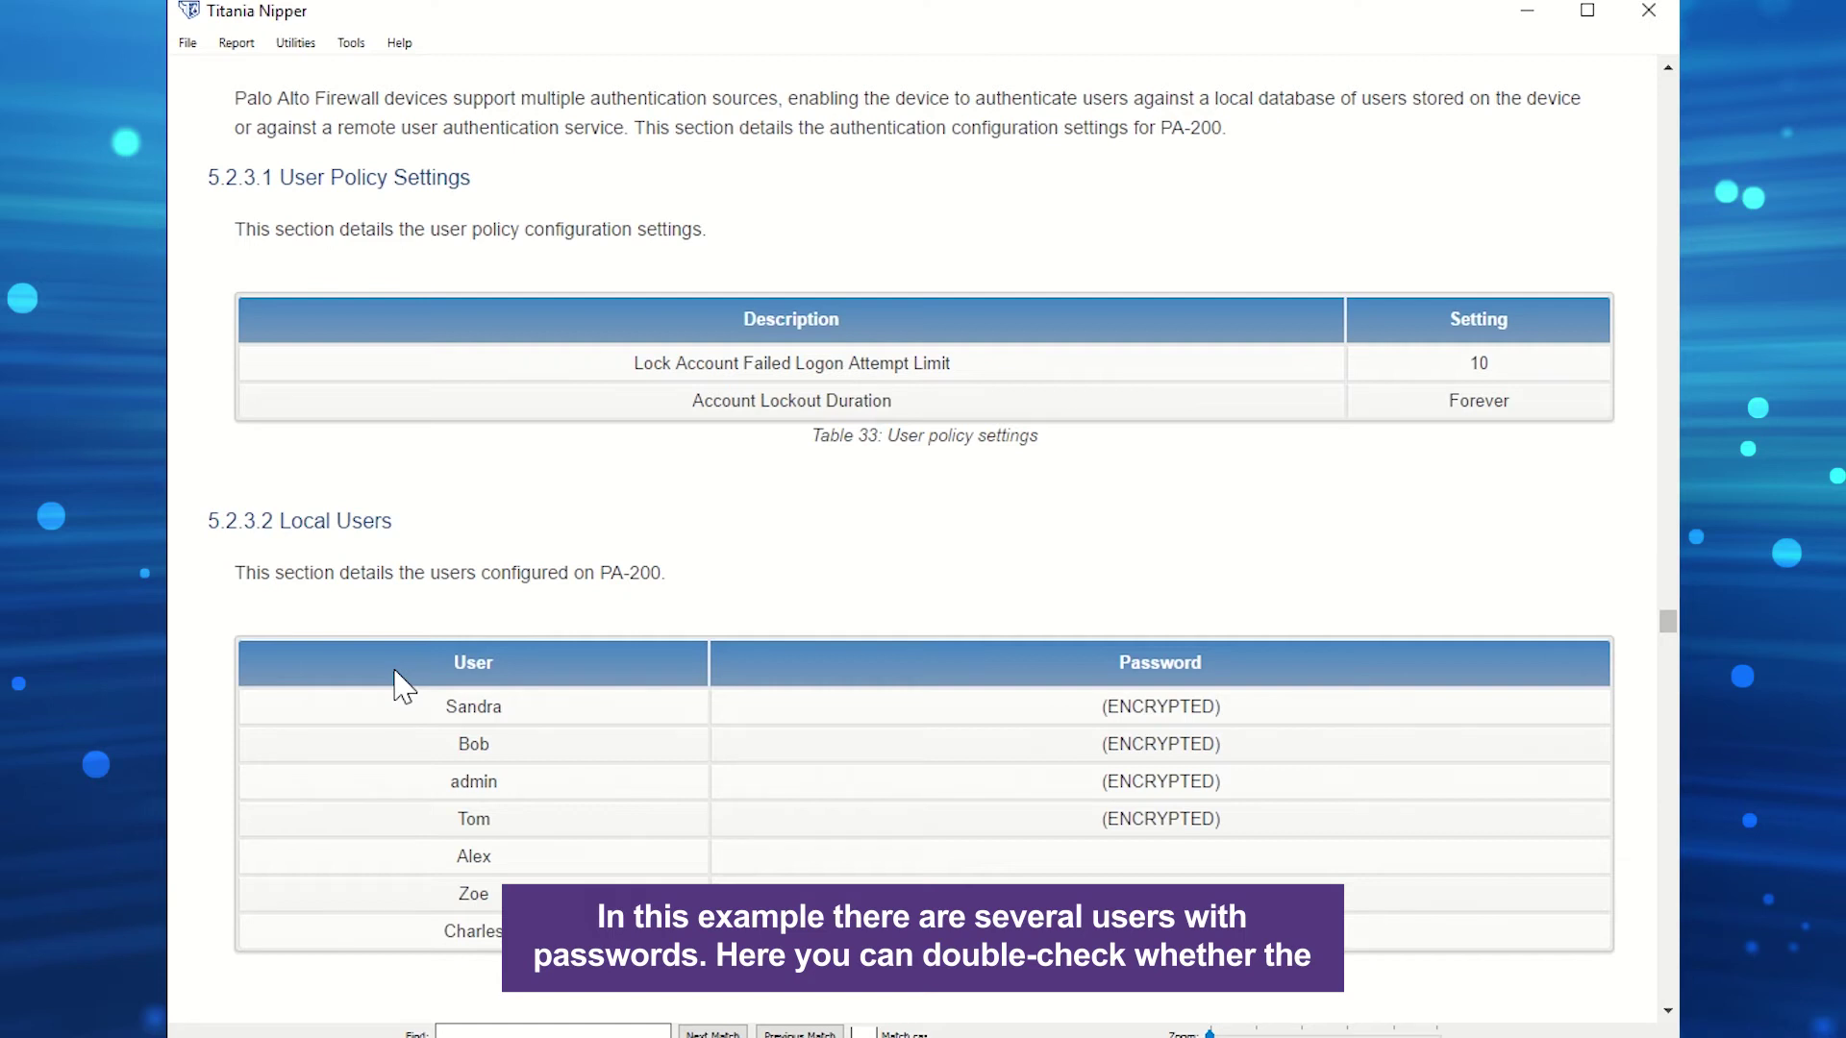
scroll(404, 684, "down", 2)
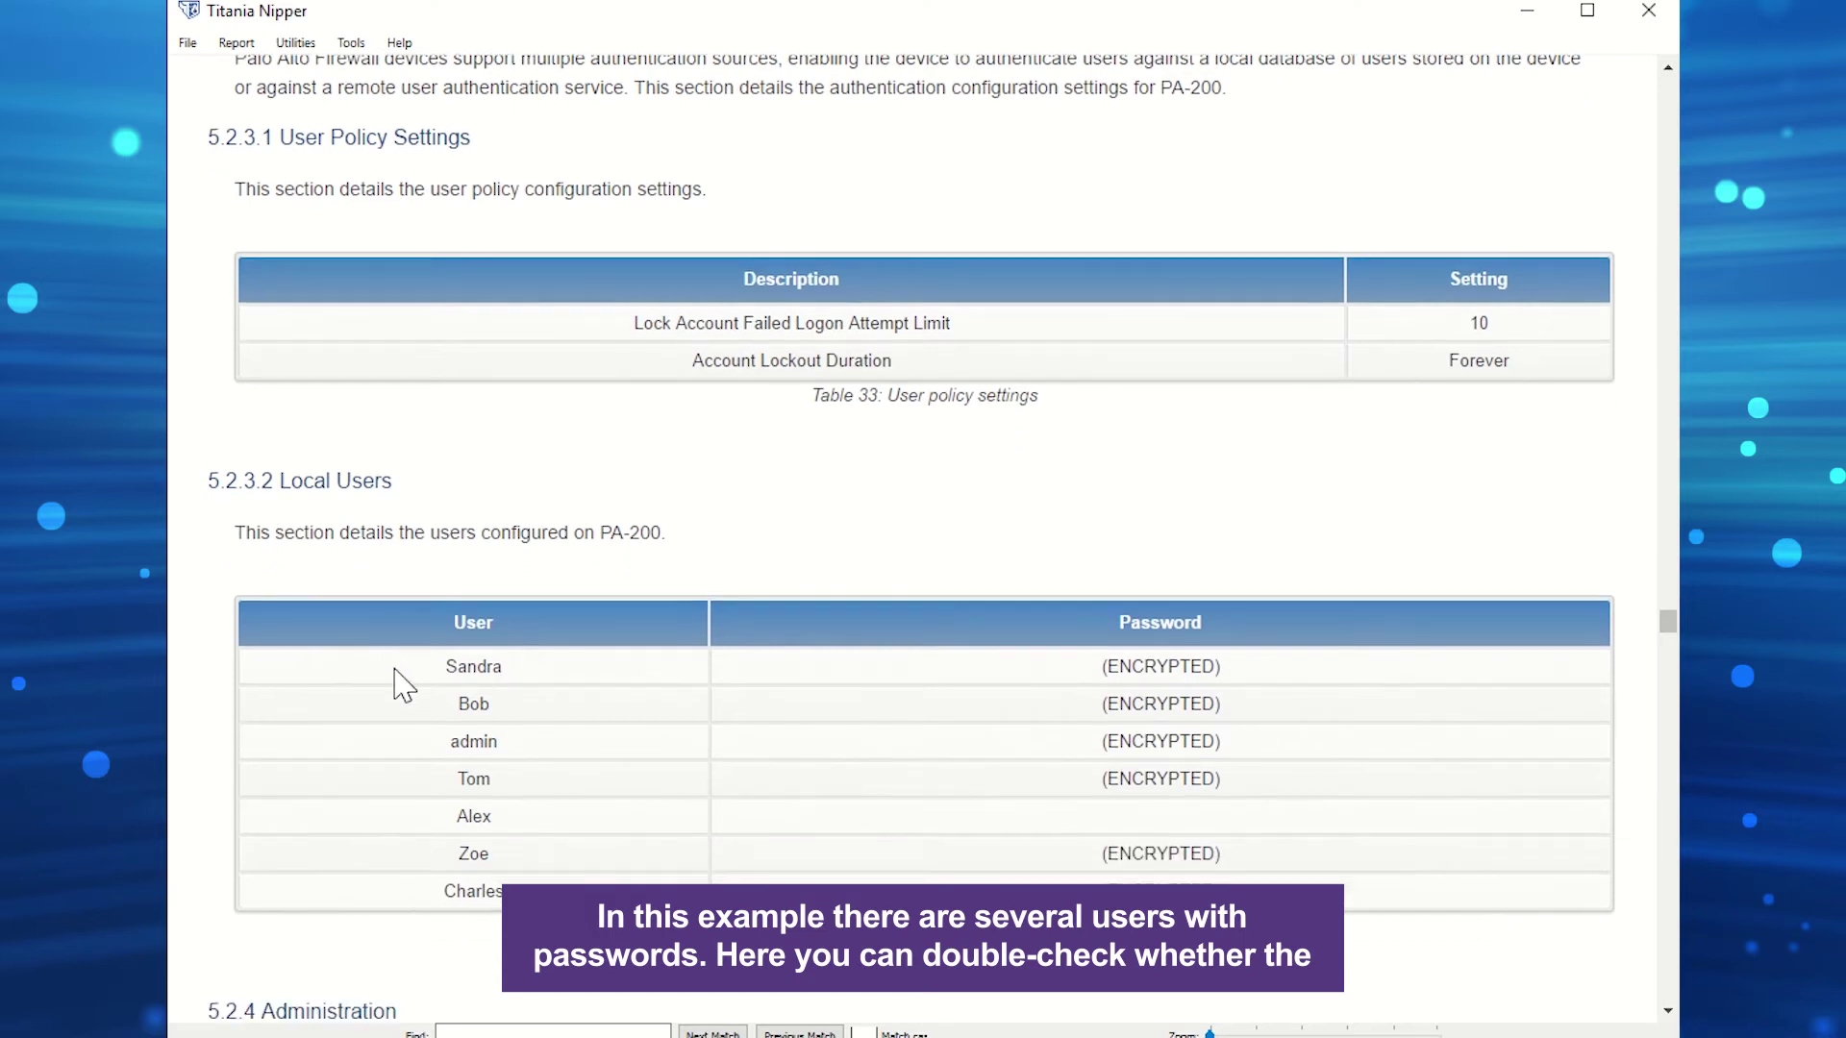
scroll(404, 685, "down", 5)
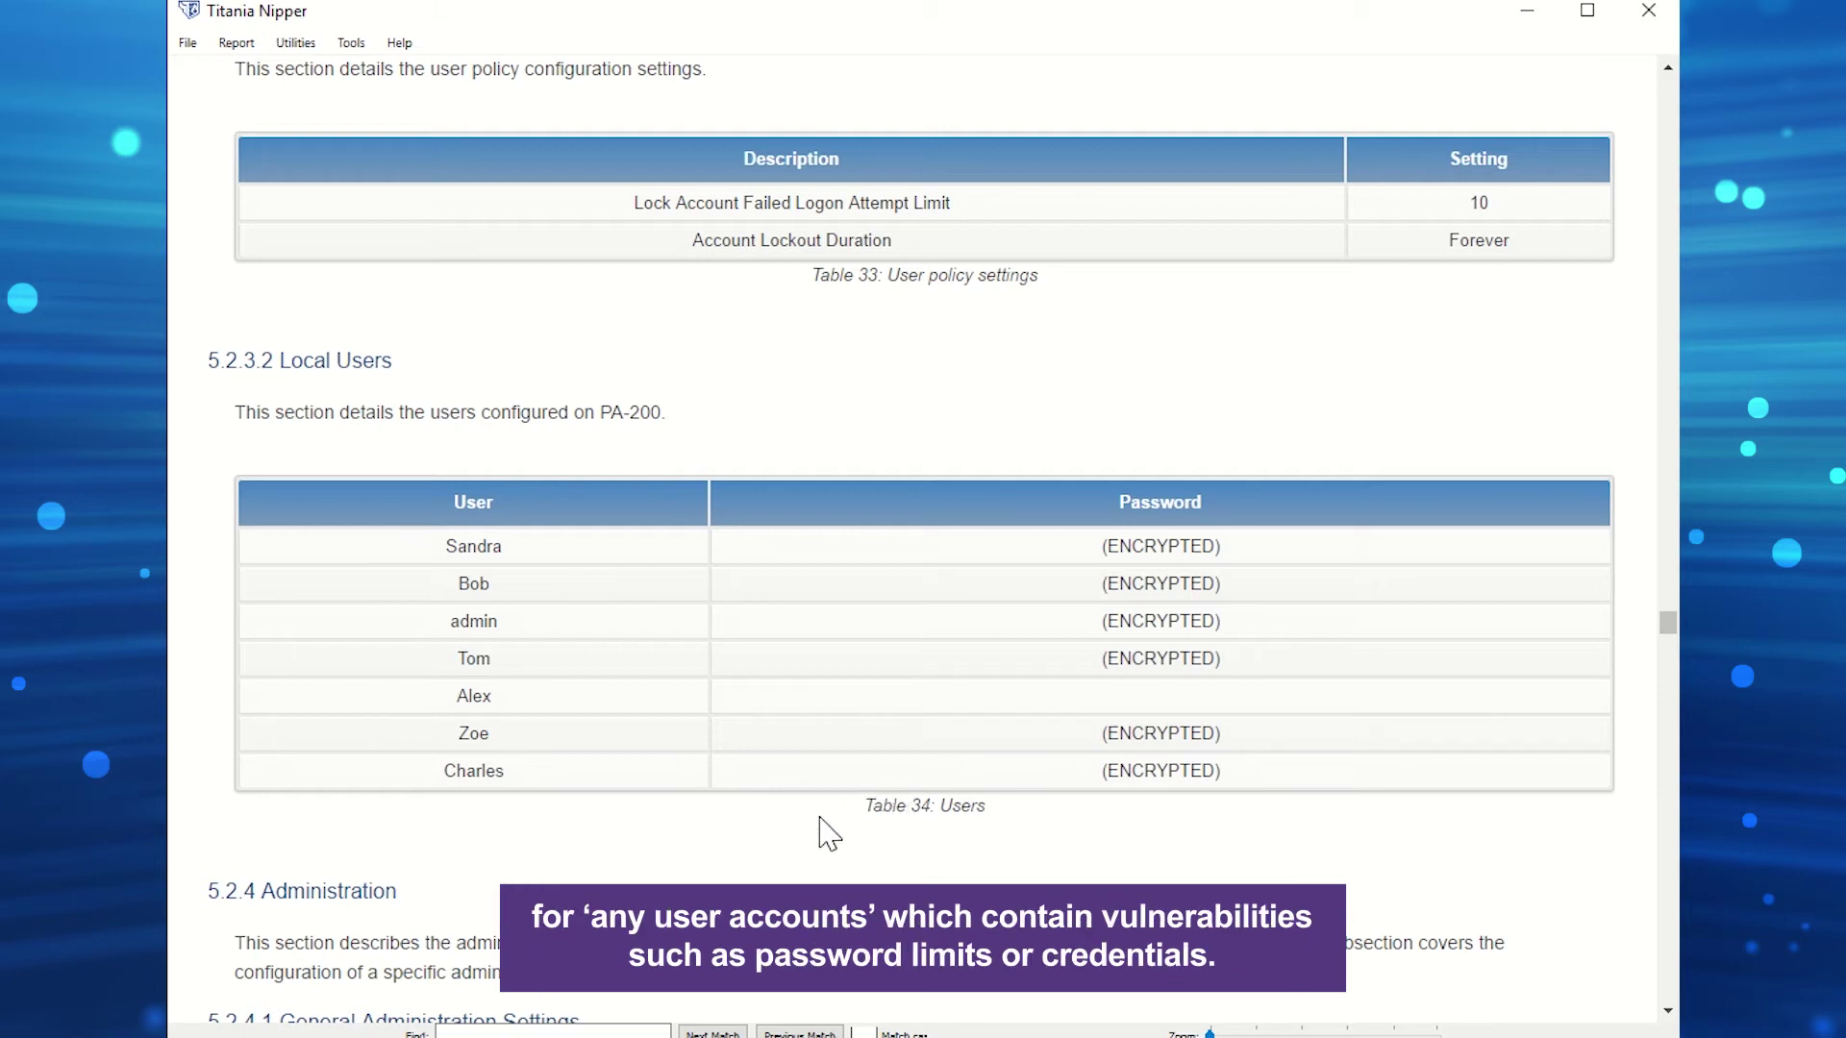
Return Home to the contents and open finding 2.10 User Account Names Contained "admin"
right_click(820, 818)
left_click(890, 870)
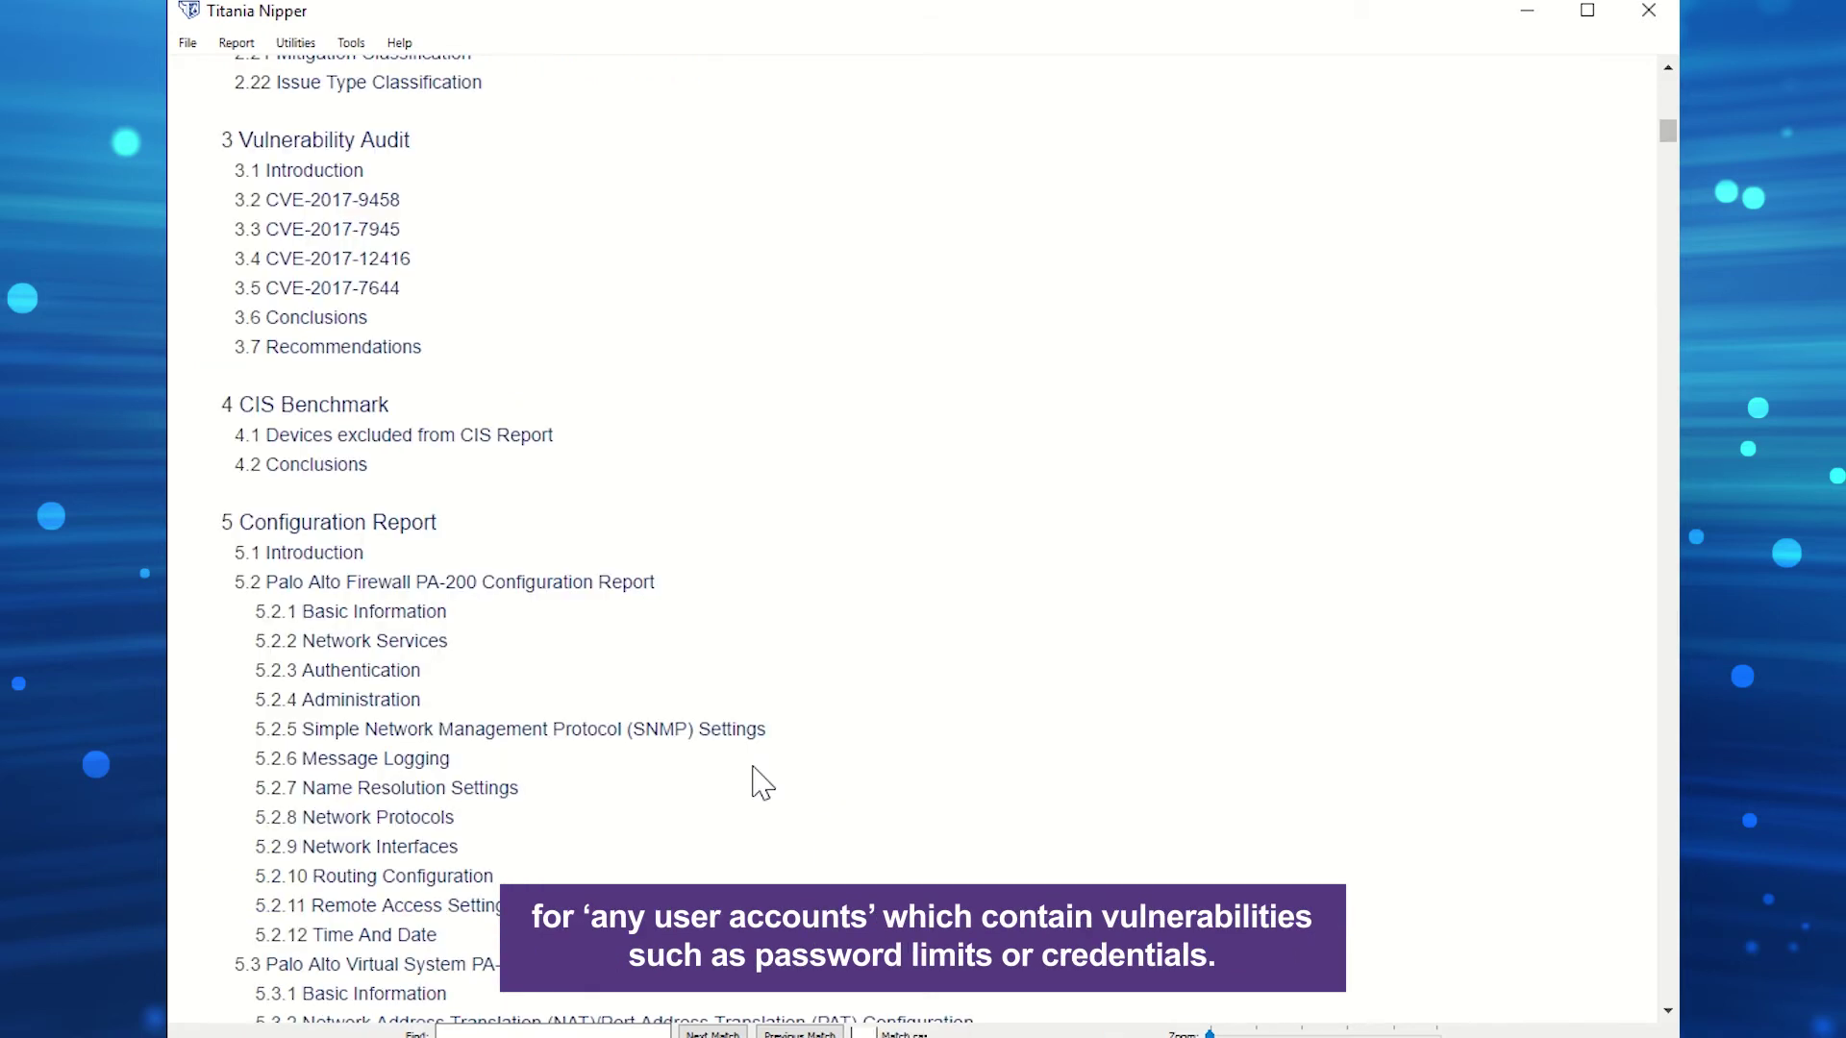
scroll(526, 634, "up", 6)
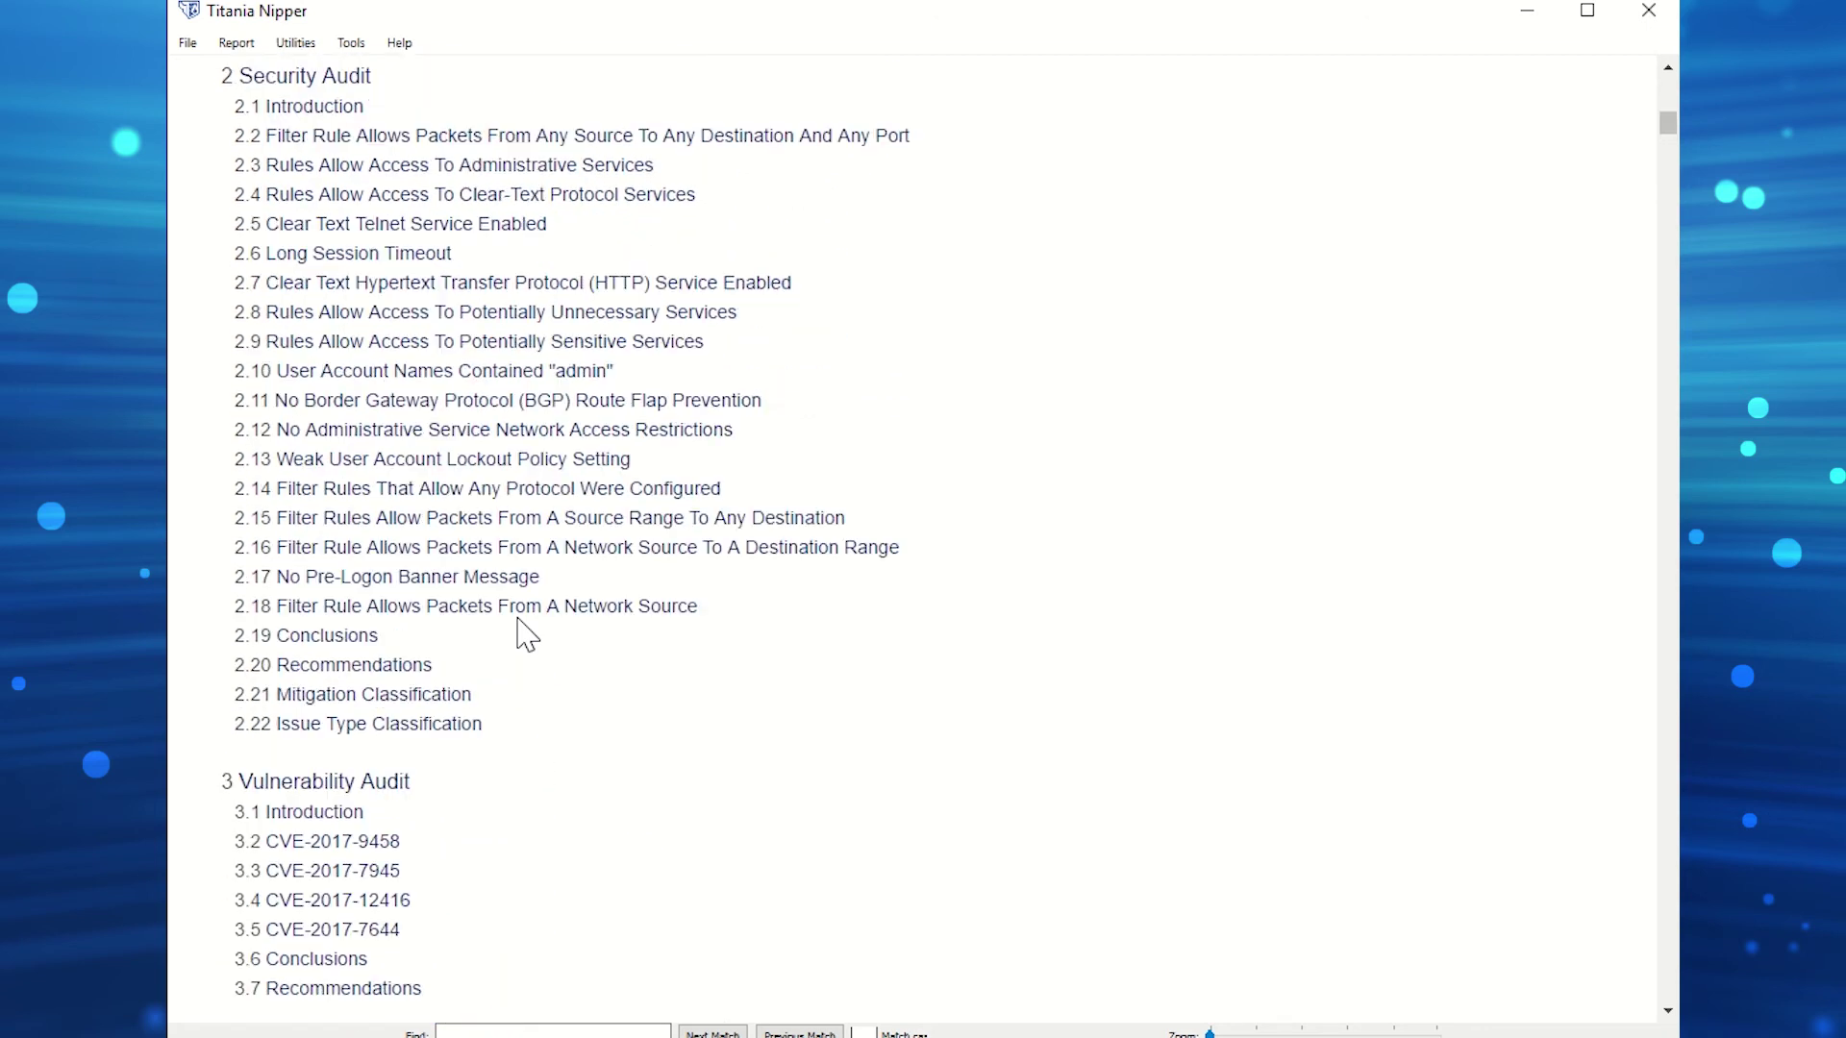
left_click(509, 370)
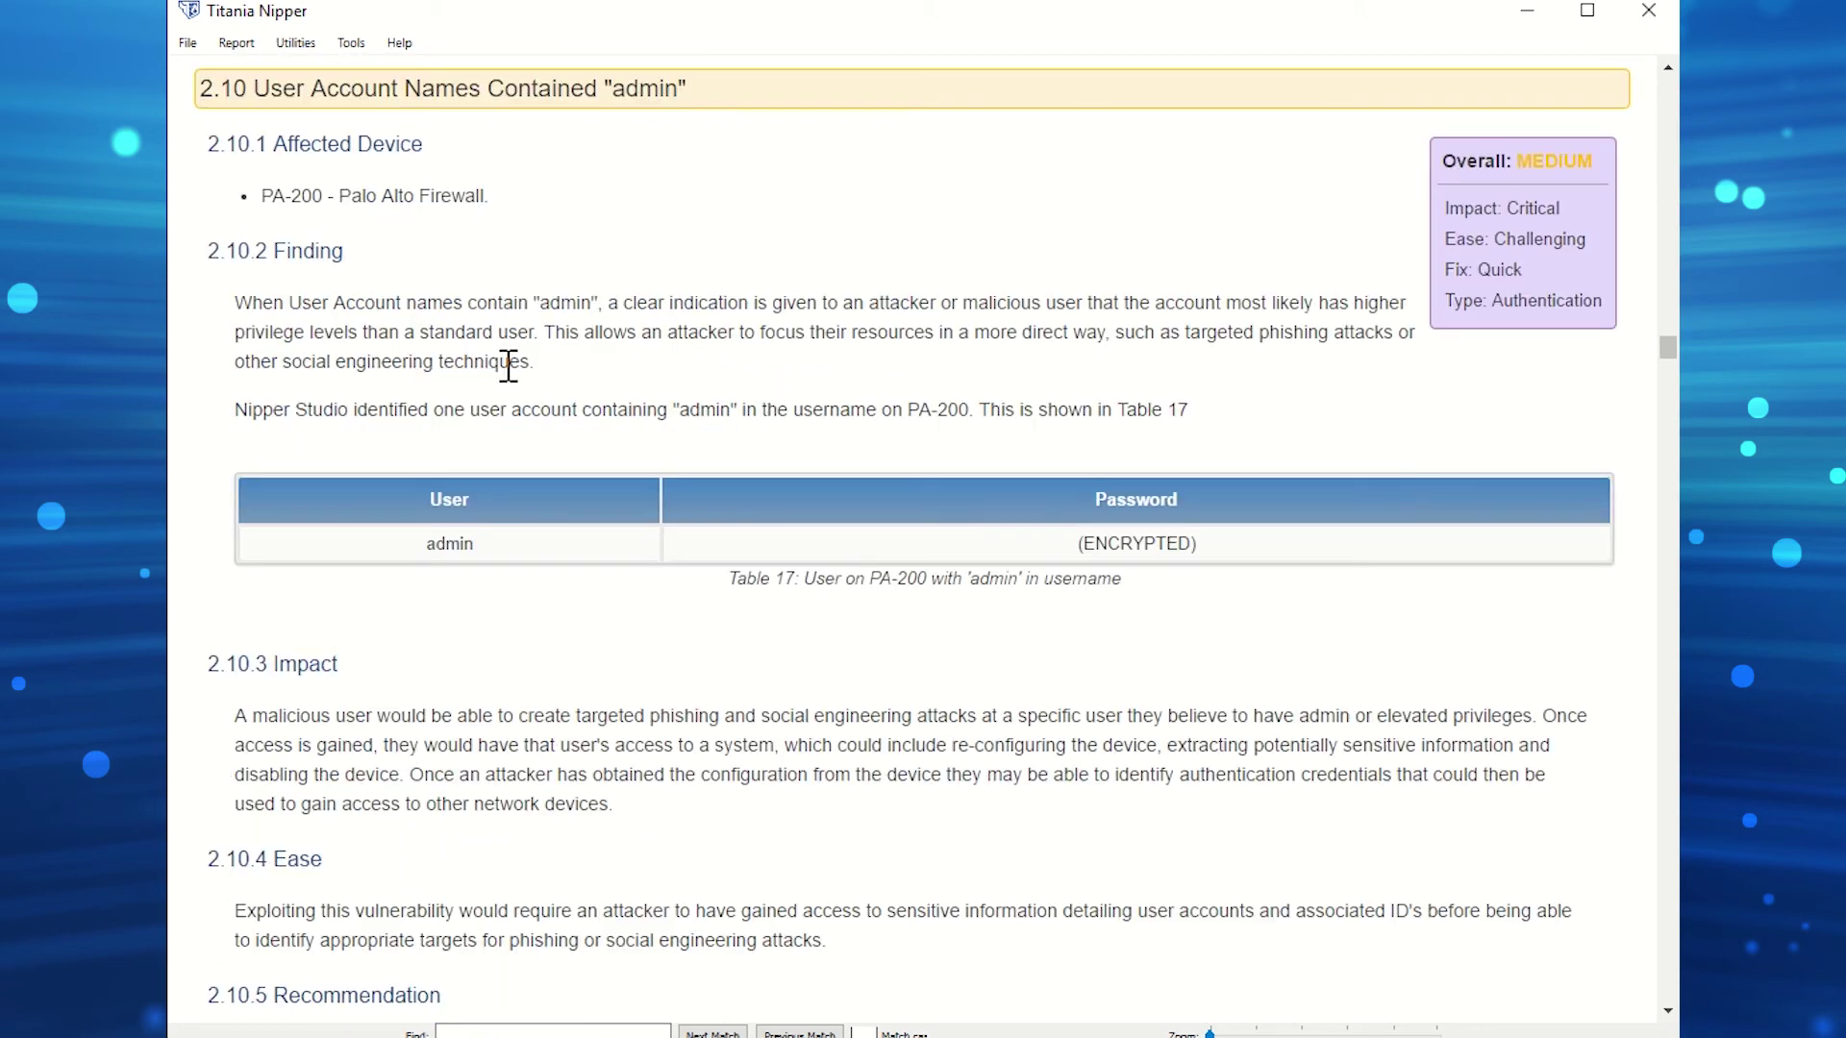
left_click(350, 42)
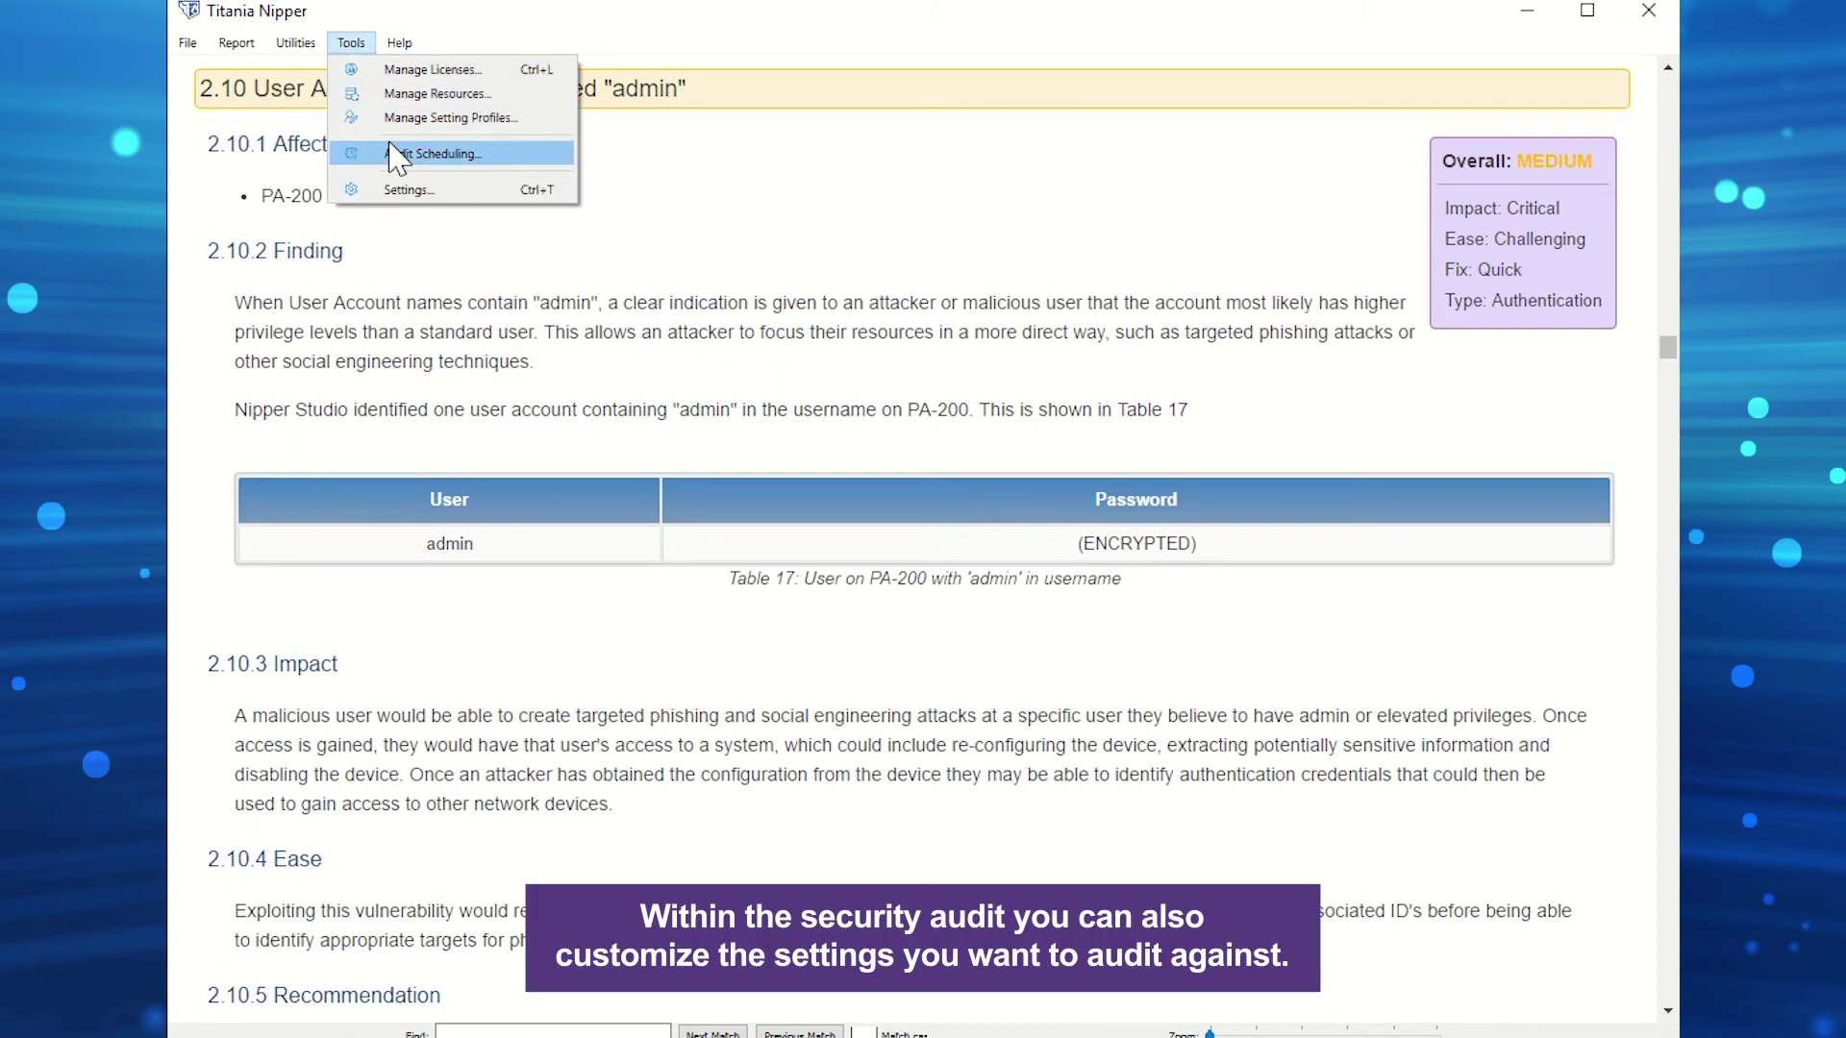
Under Settings > Reports, review the Security Audit and CIS Benchmarks settings, accepting both unchanged
left_click(405, 190)
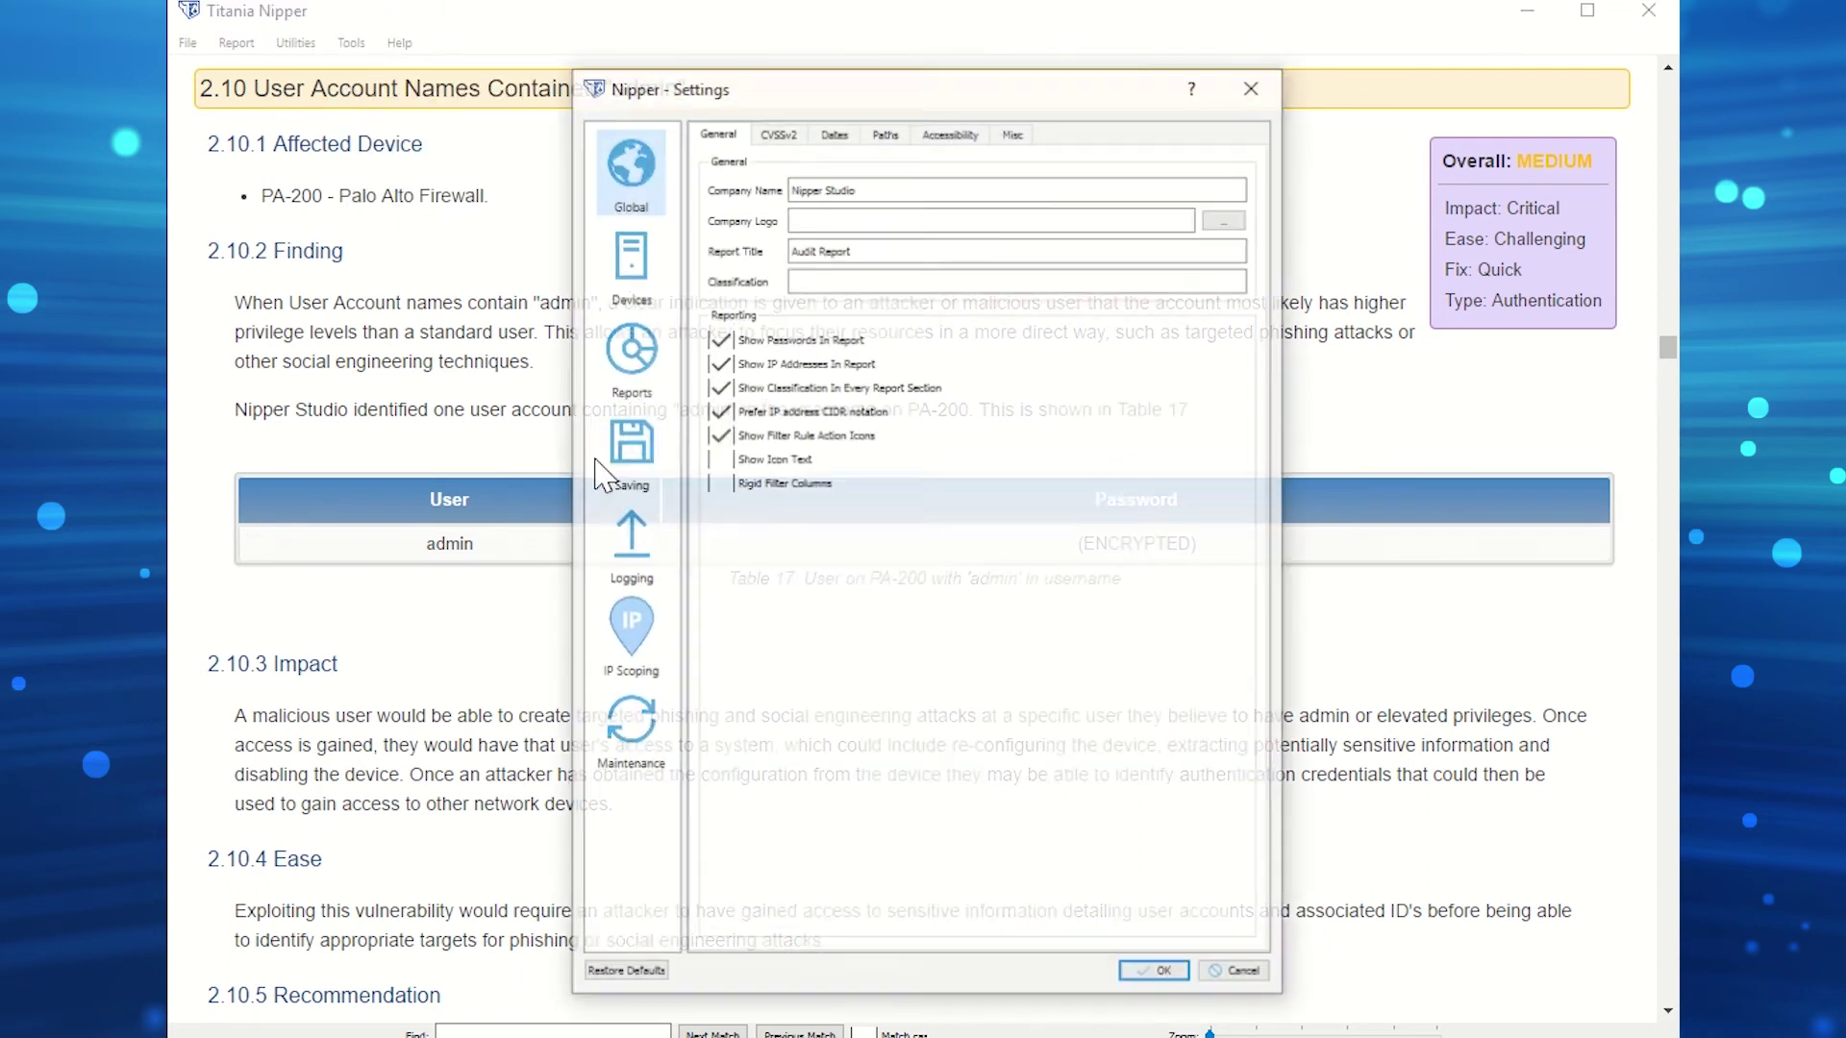
left_click(630, 353)
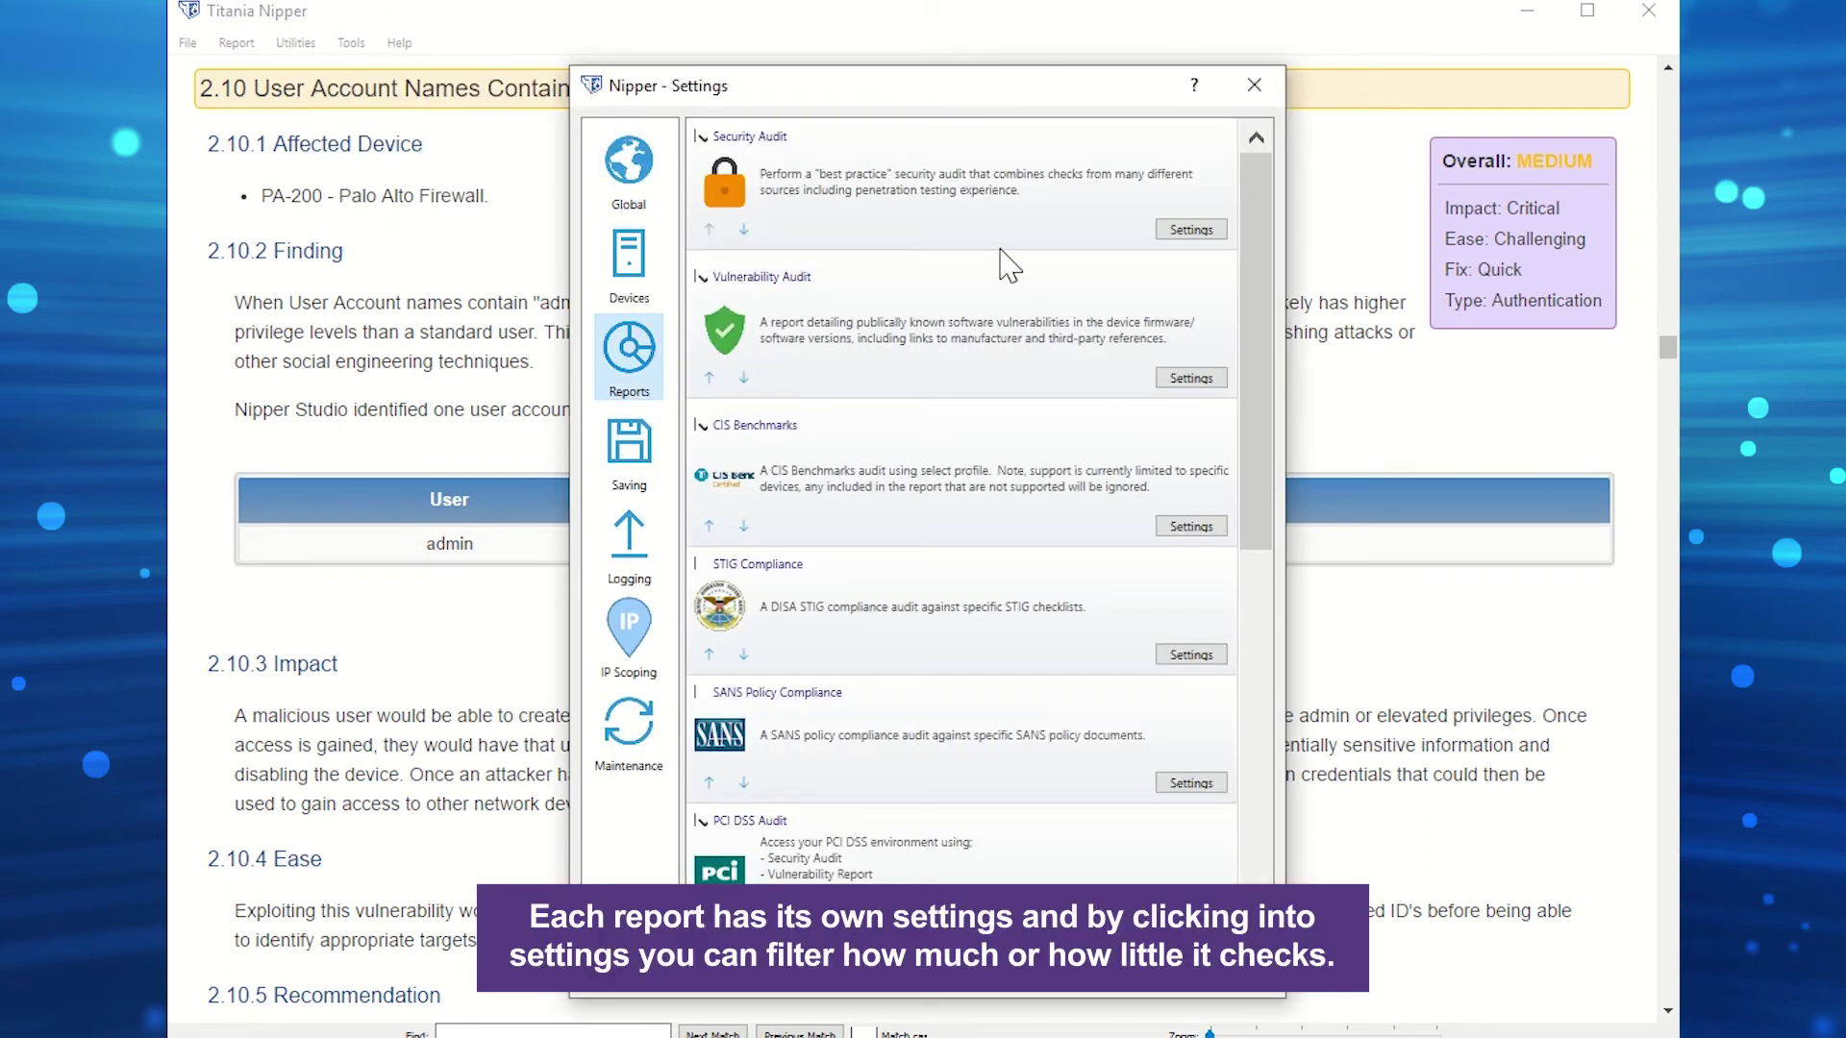
left_click(1191, 230)
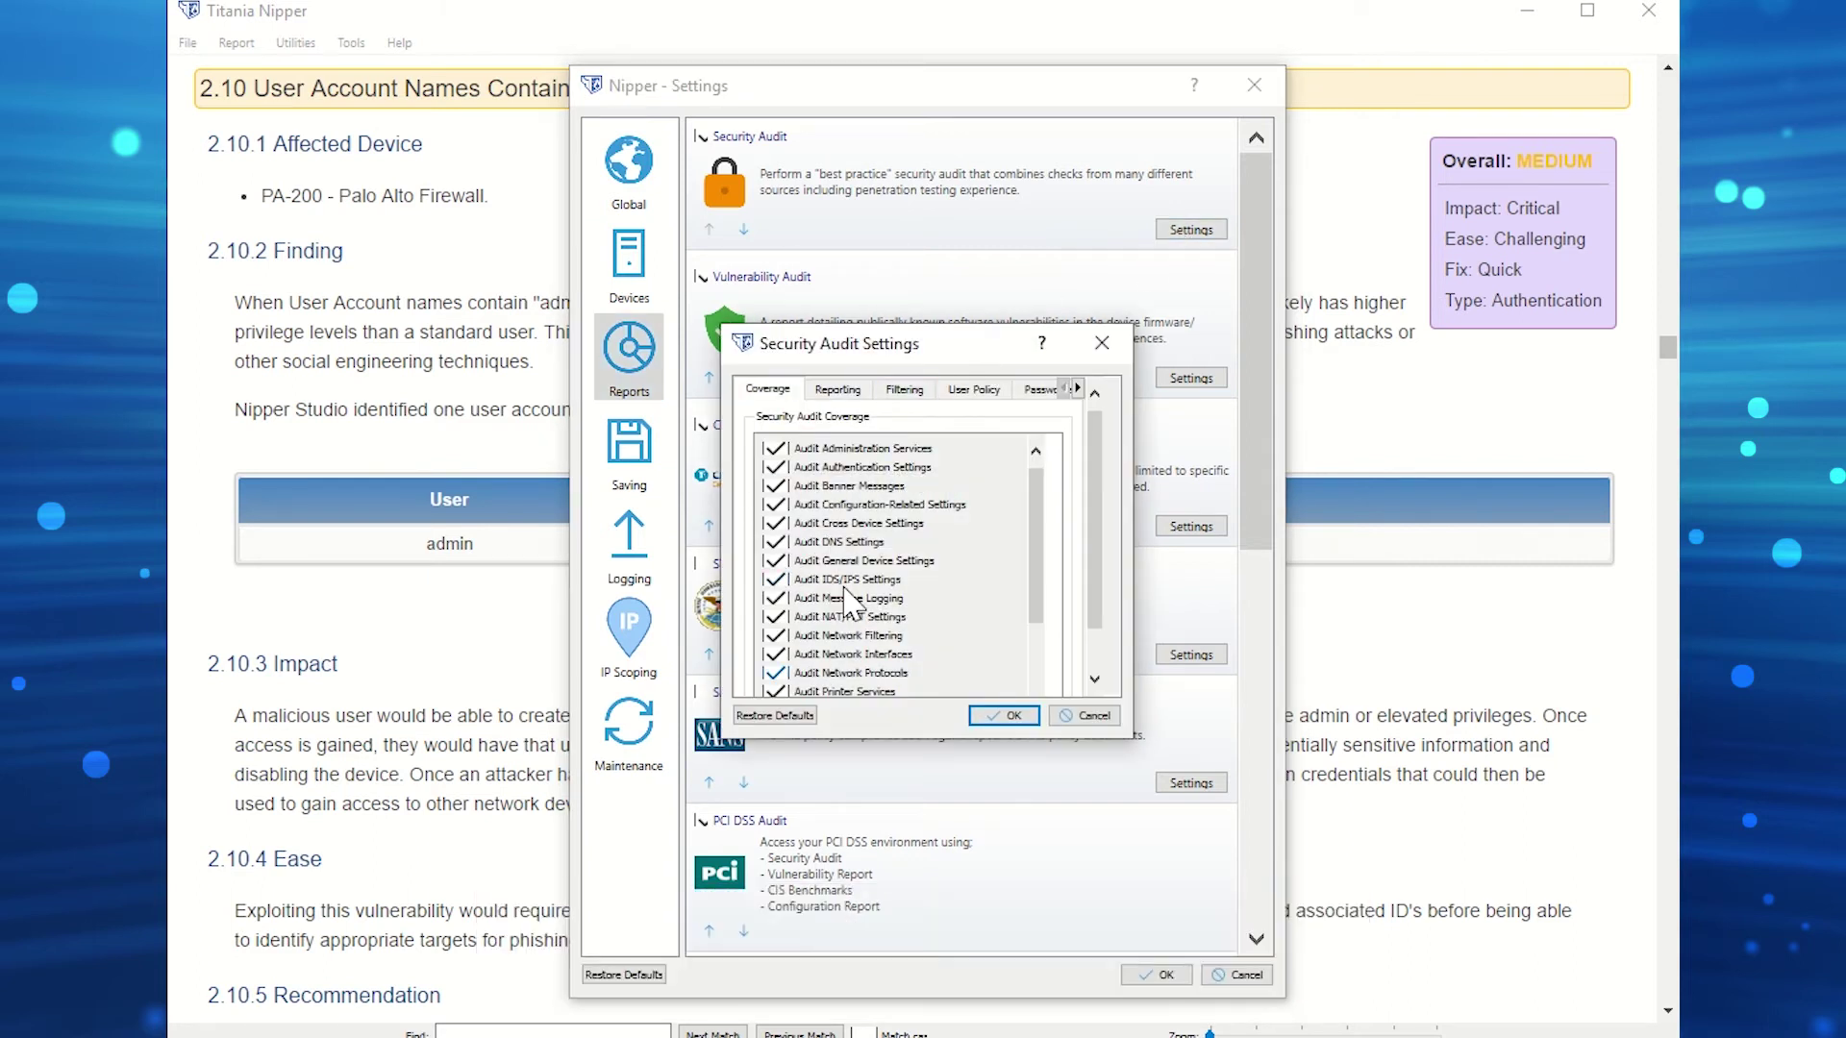
left_click(961, 391)
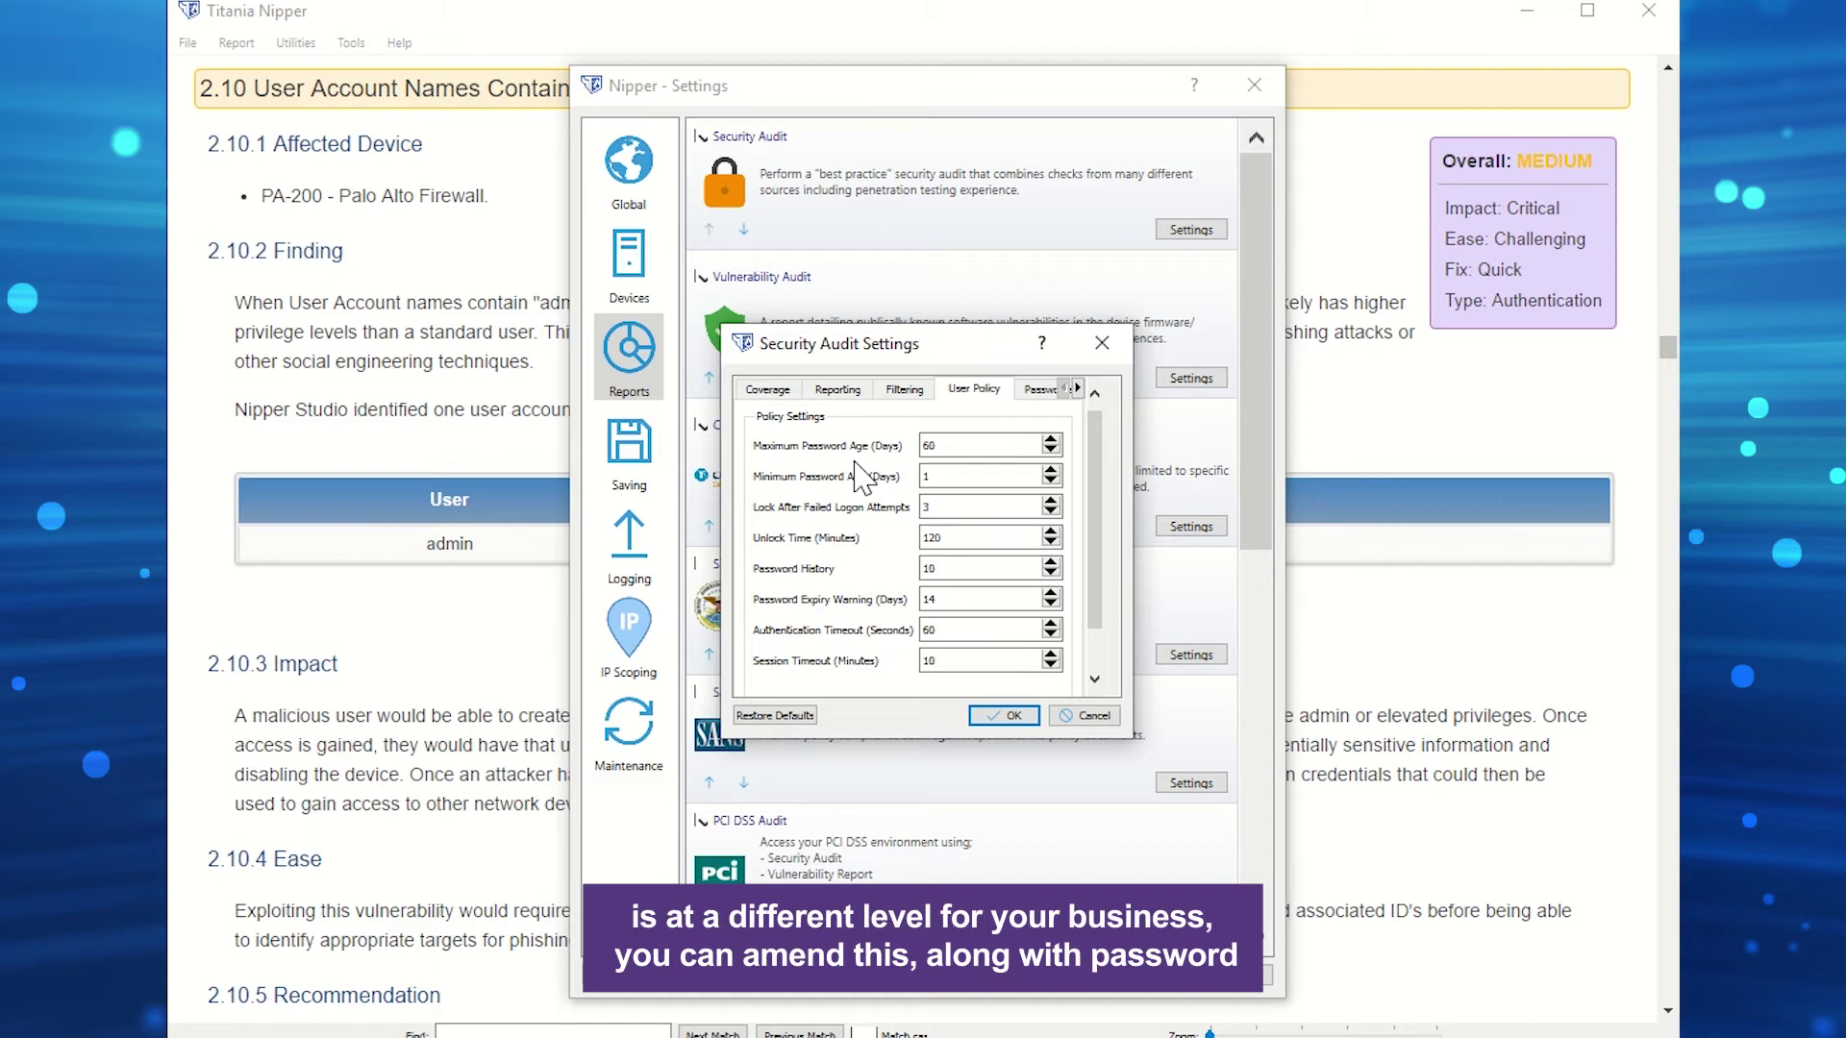
left_click(1033, 393)
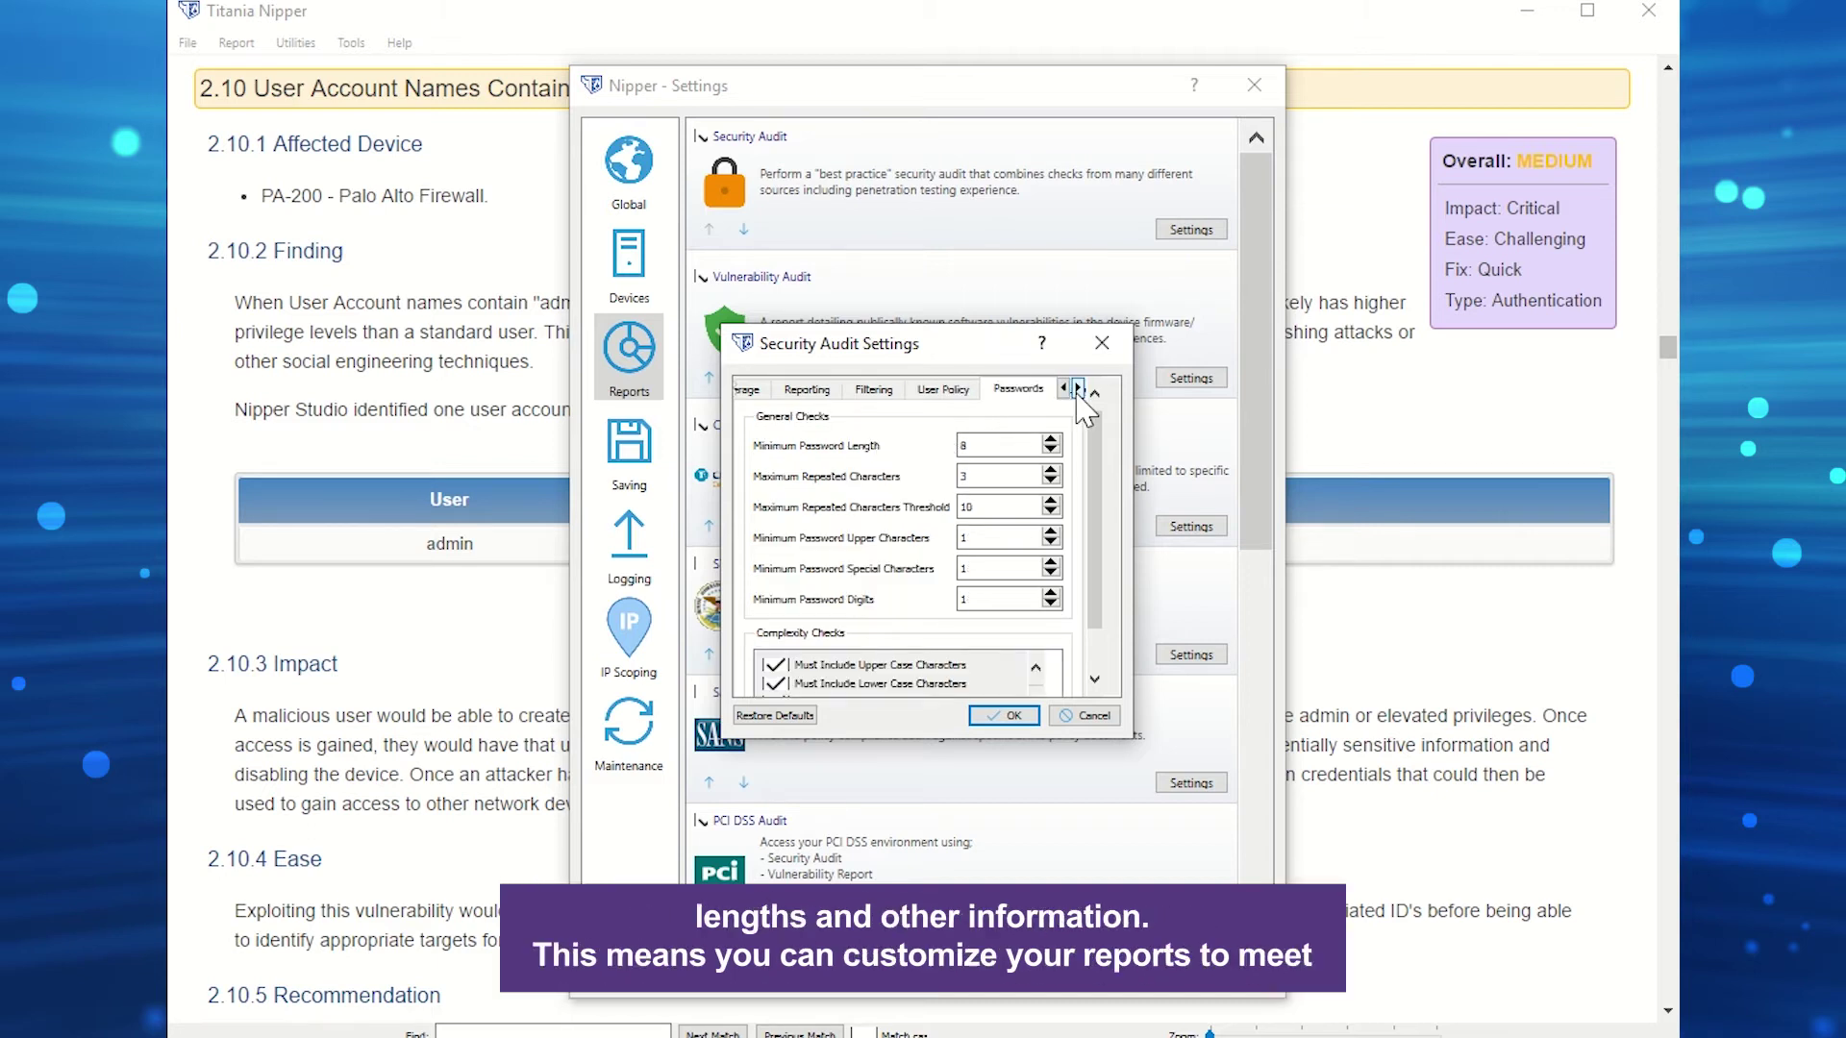
left_click(1077, 388)
left_click(1077, 388)
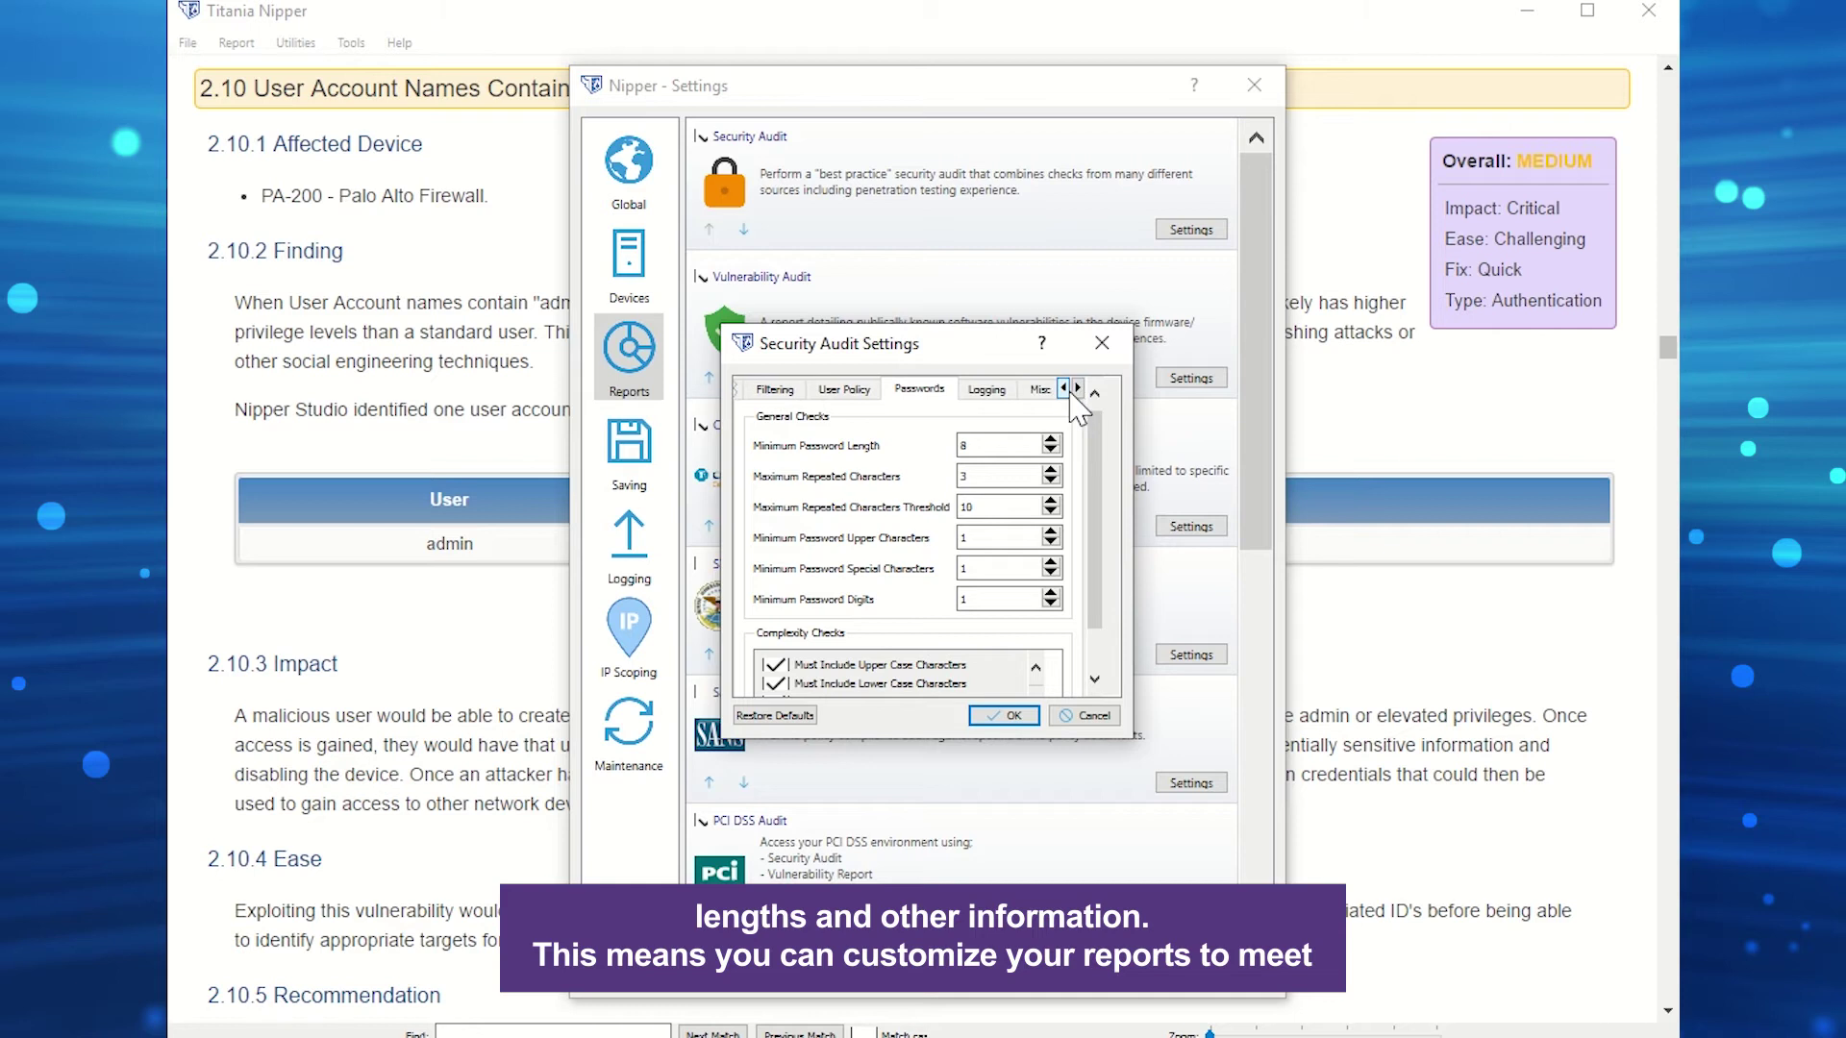
left_click(1020, 721)
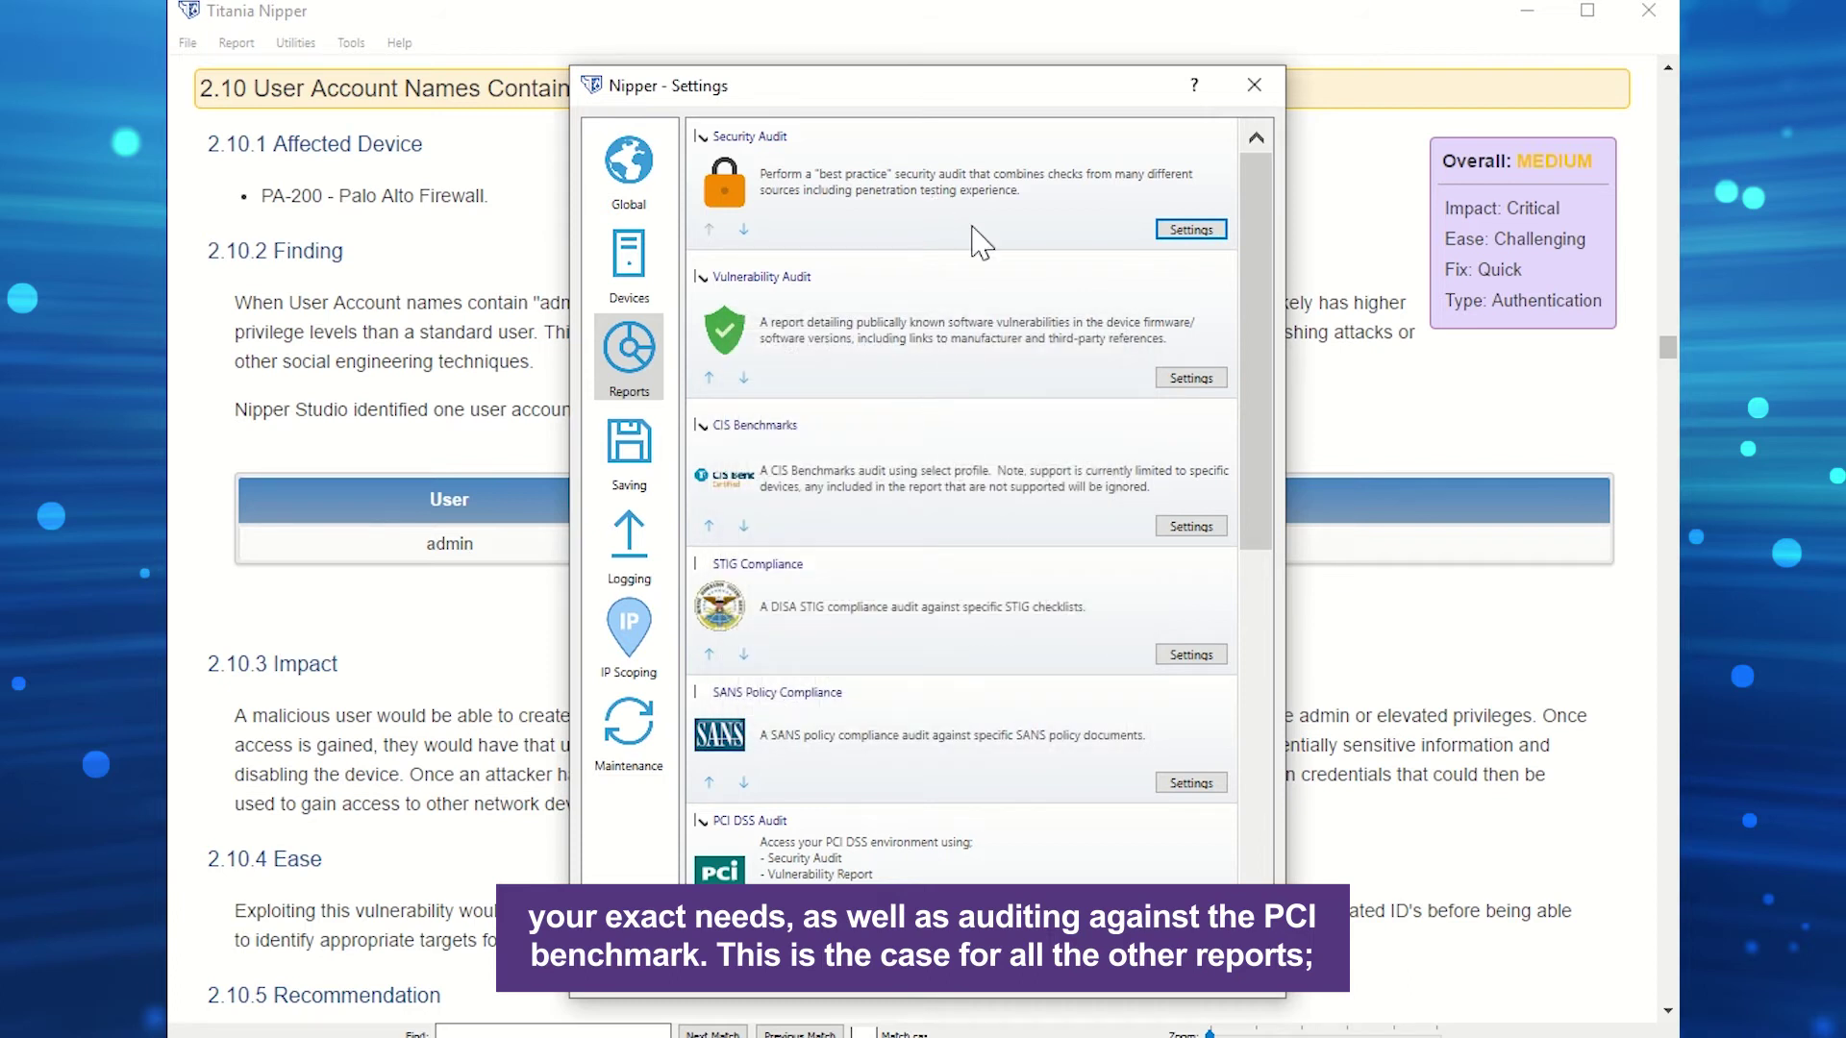
left_click(1188, 527)
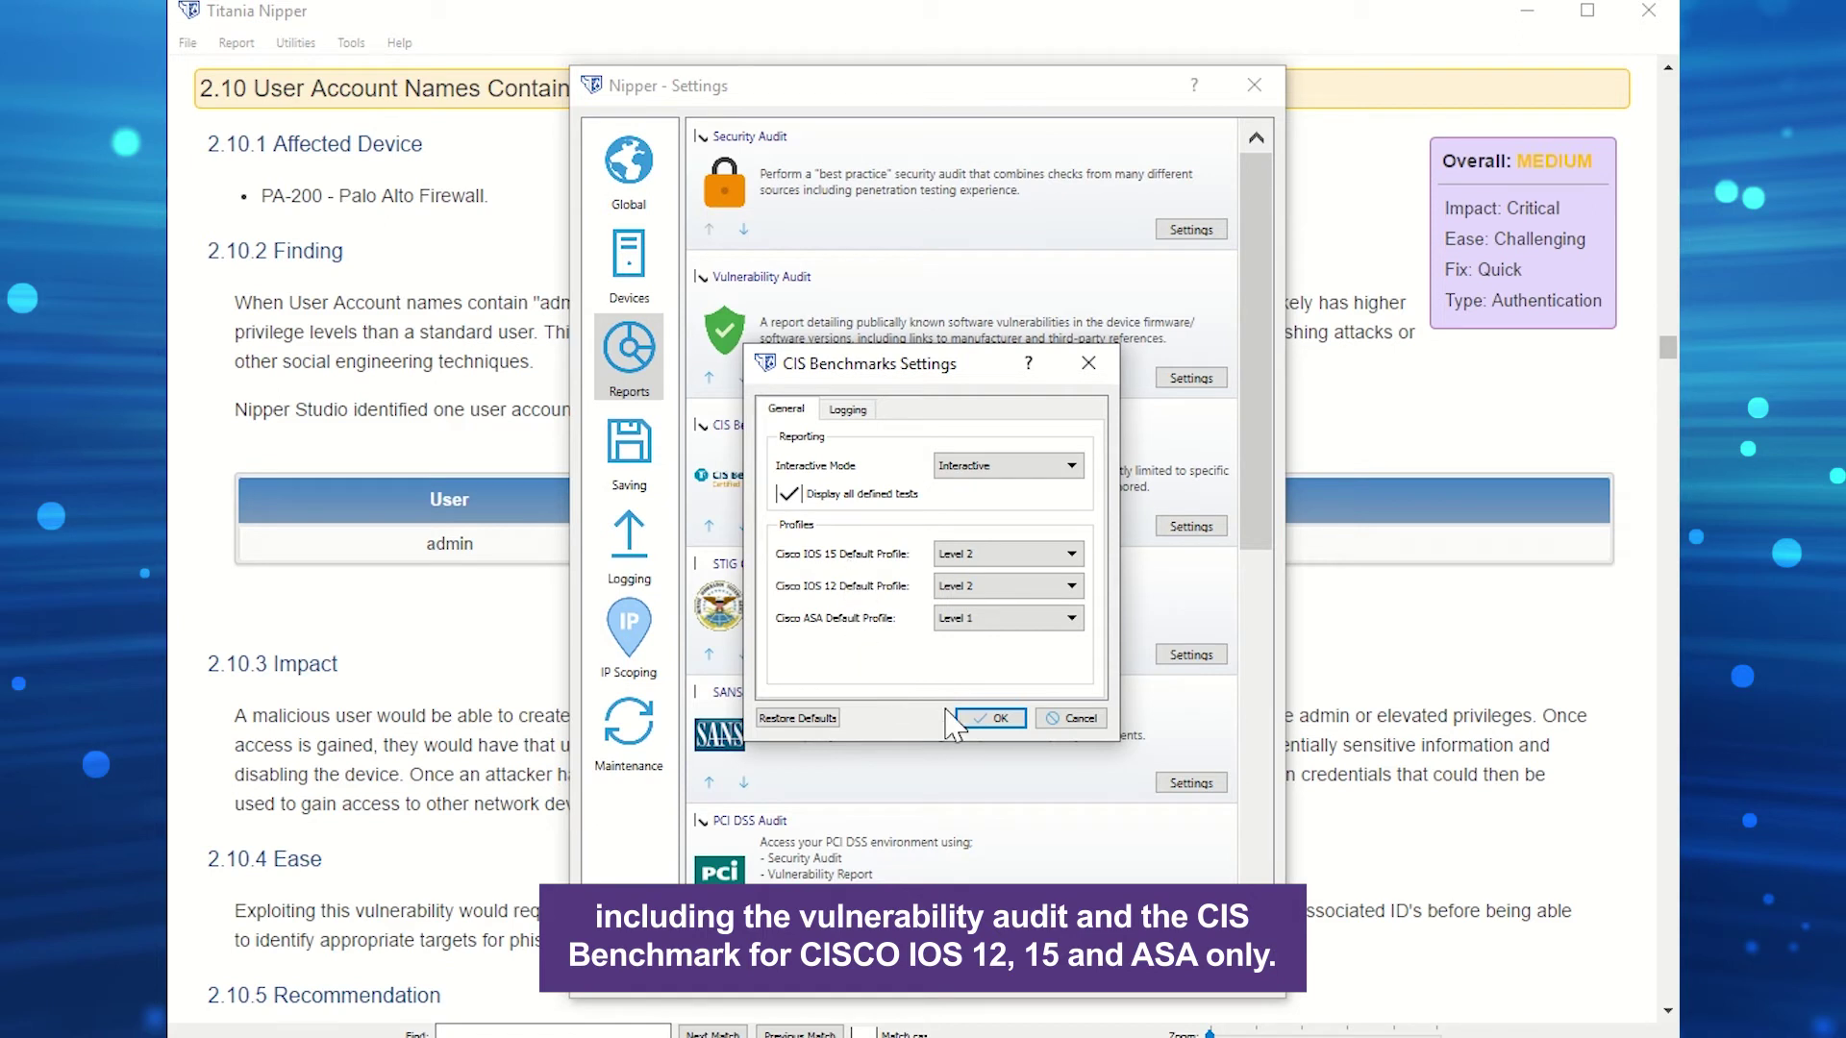
left_click(983, 731)
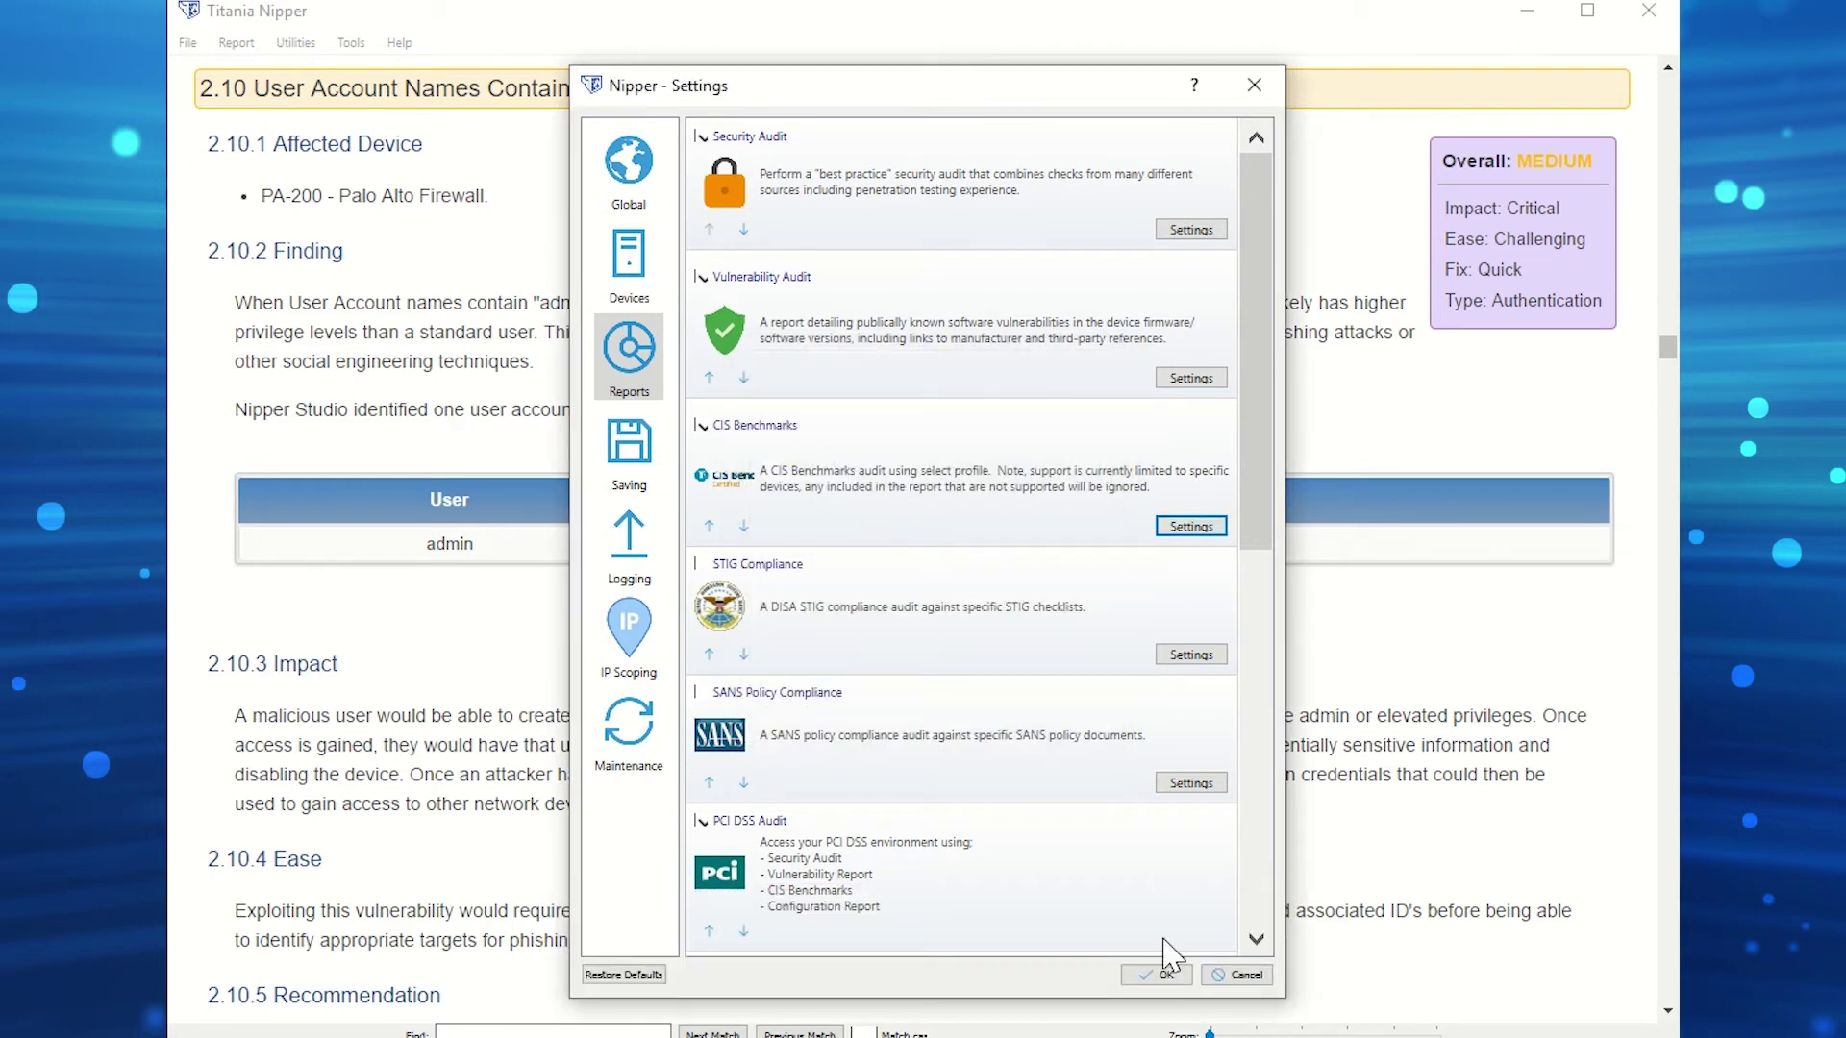
Close Settings and open section 3.2 CVE-2017-9458, the HIGH-rated PA-200 vulnerability
left_click(1163, 976)
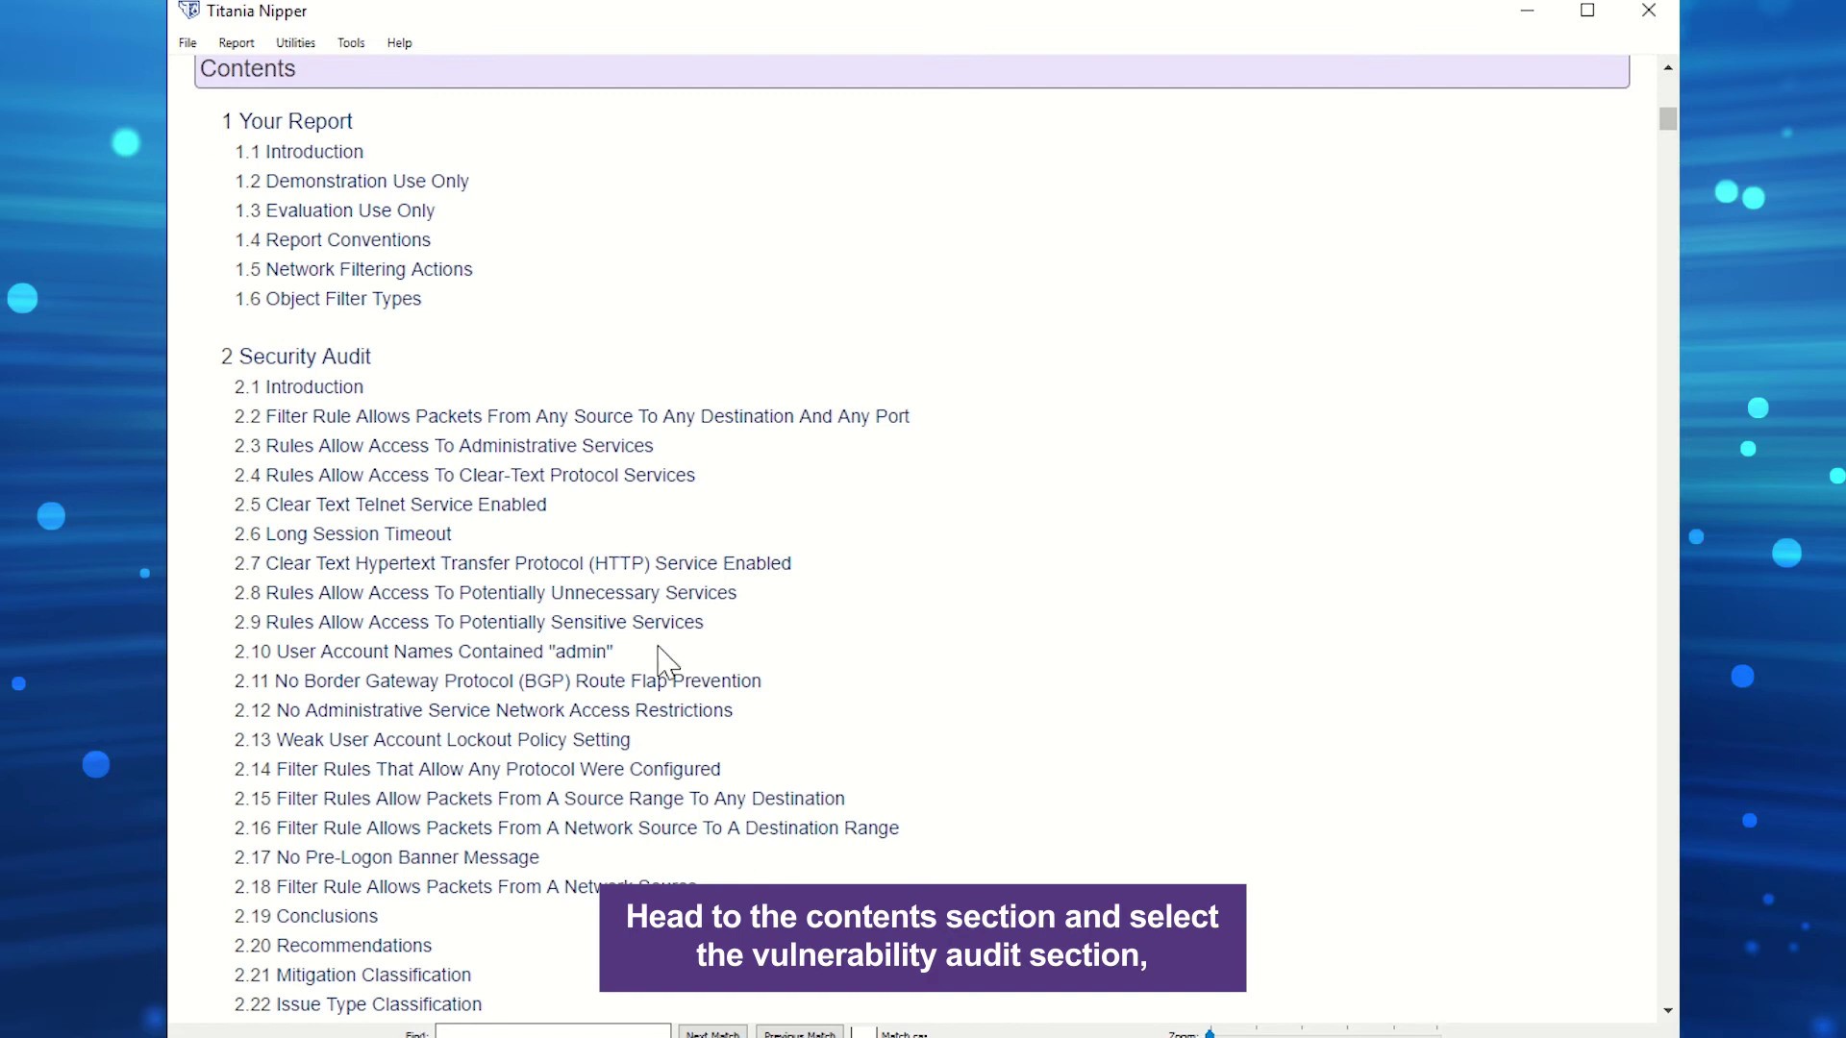
scroll(659, 646, "down", 5)
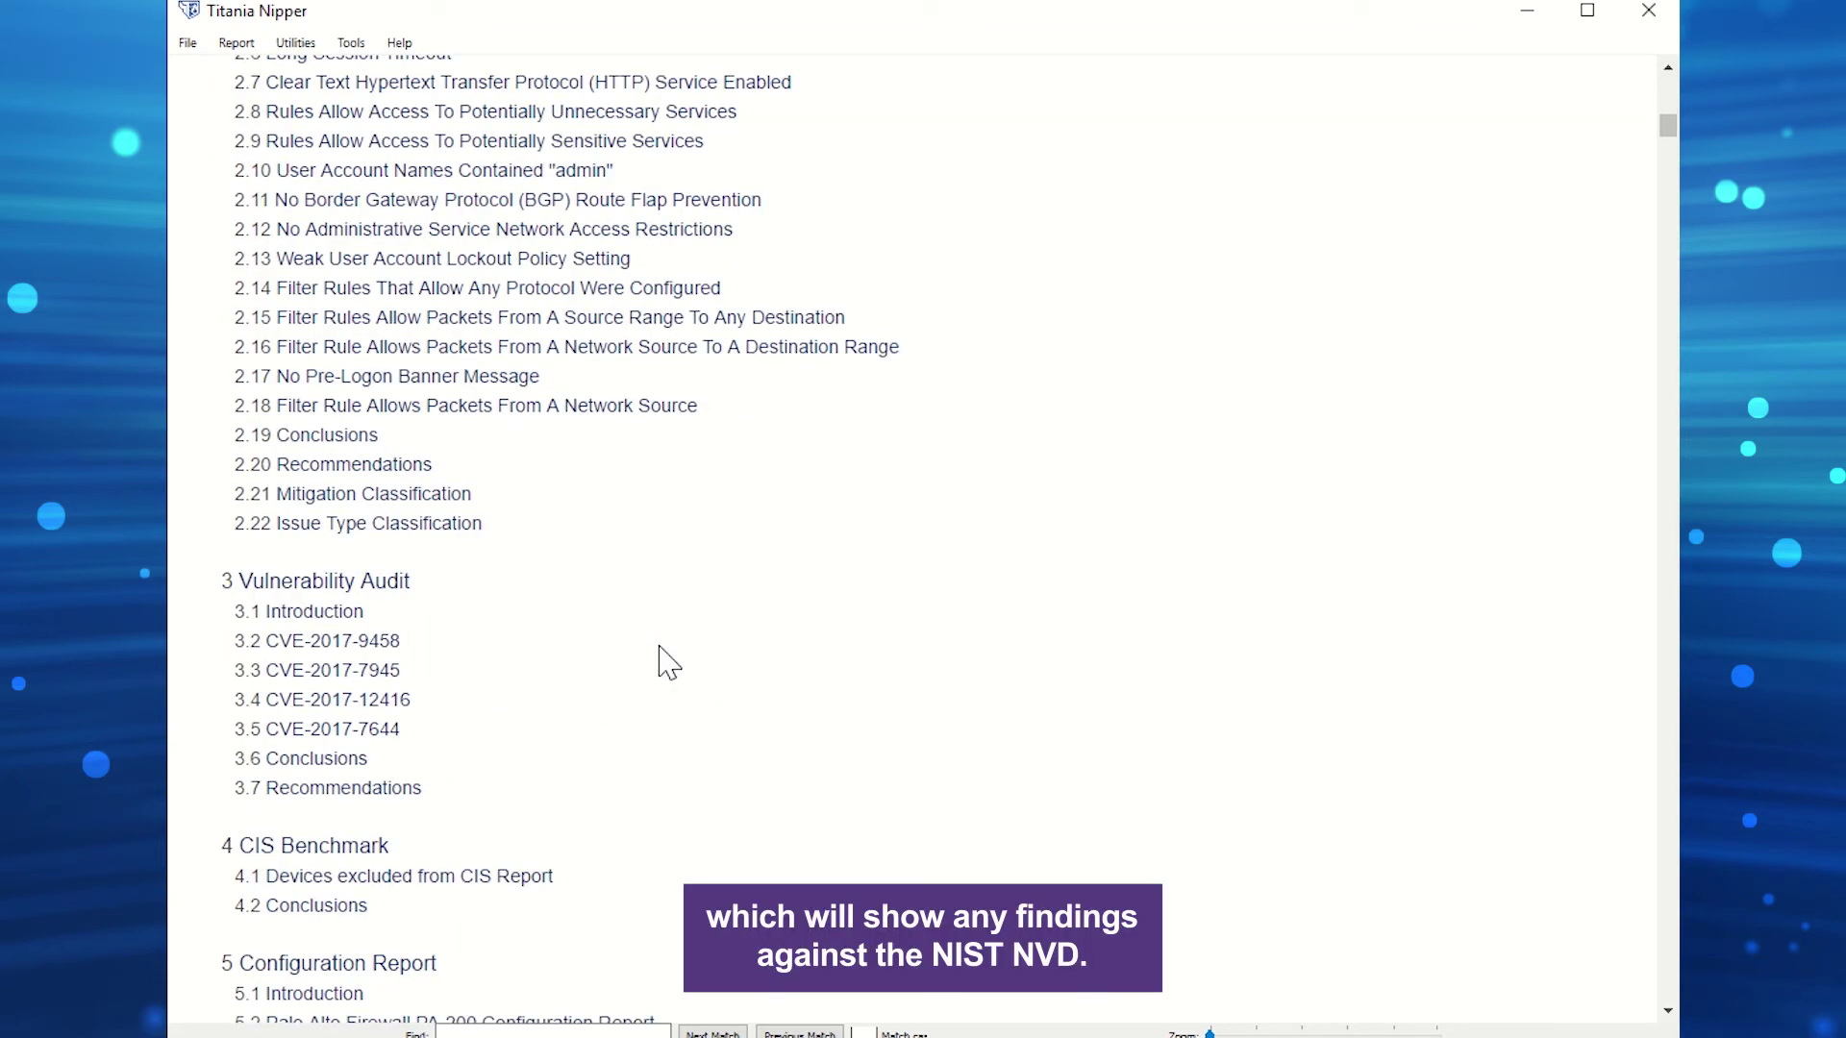
left_click(351, 642)
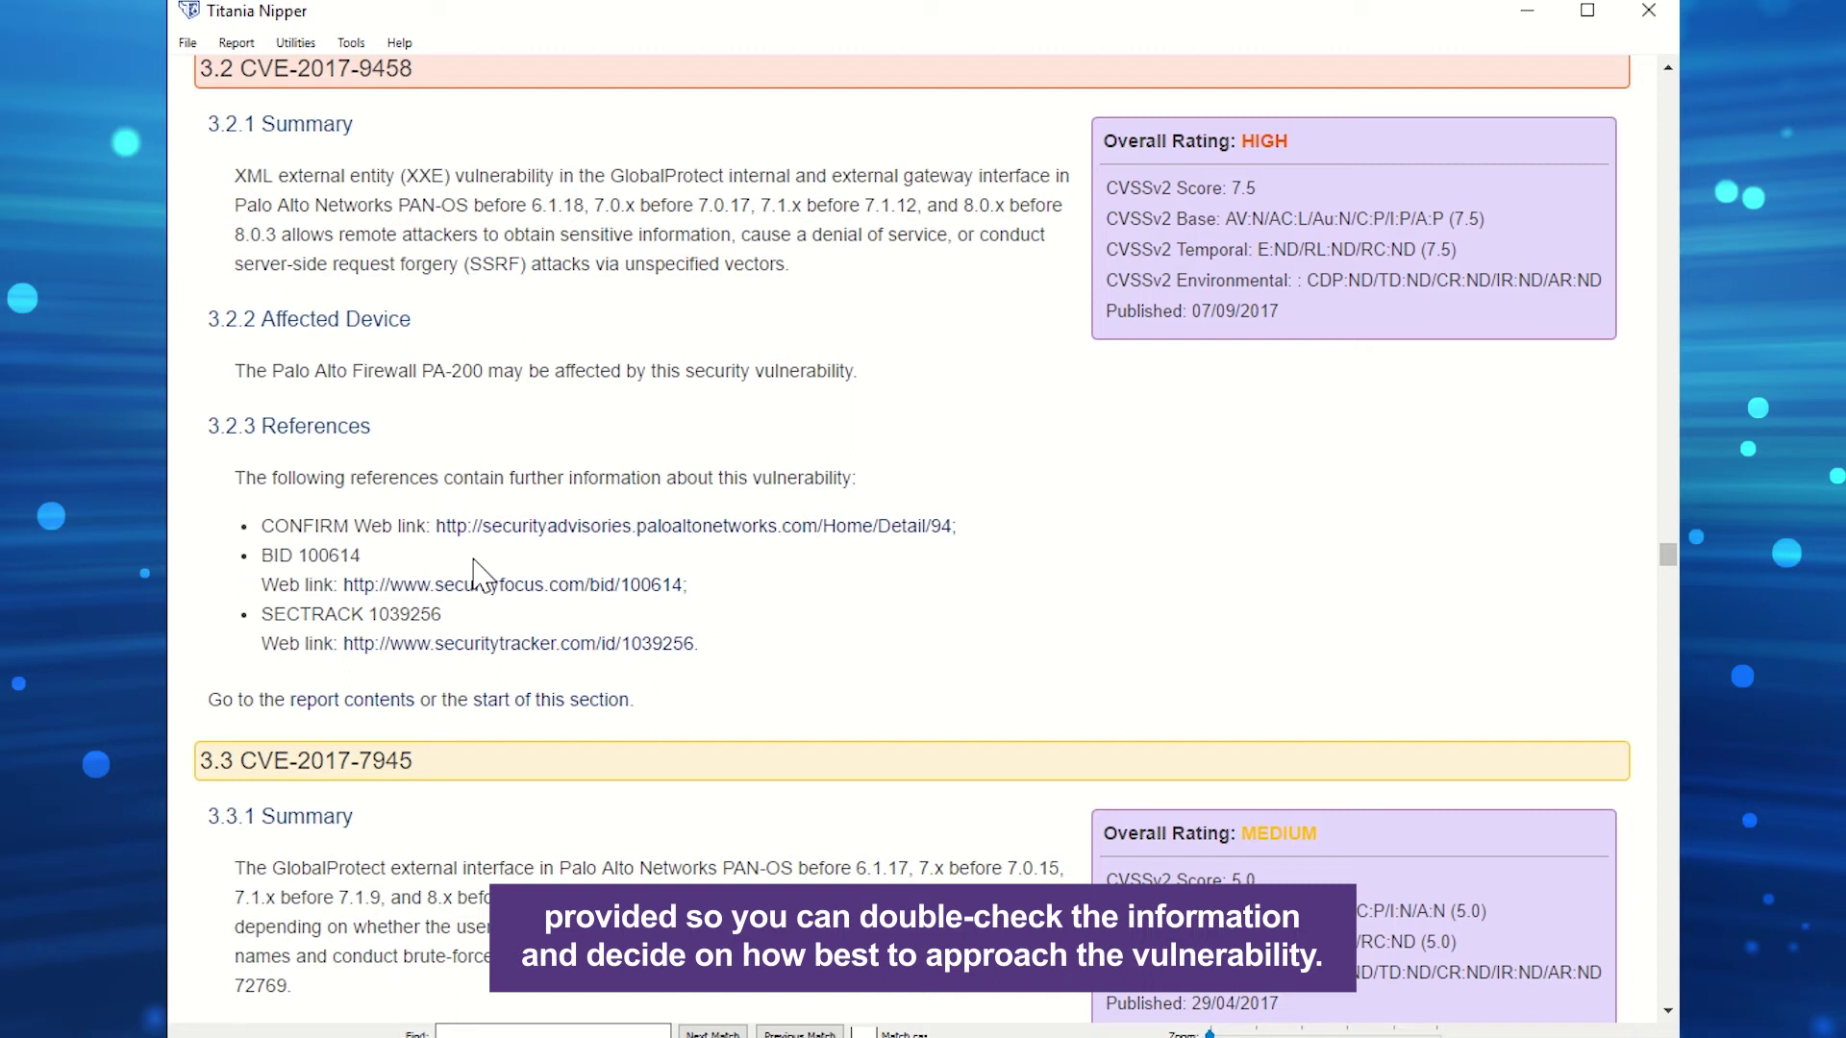
scroll(472, 561, "up", 1)
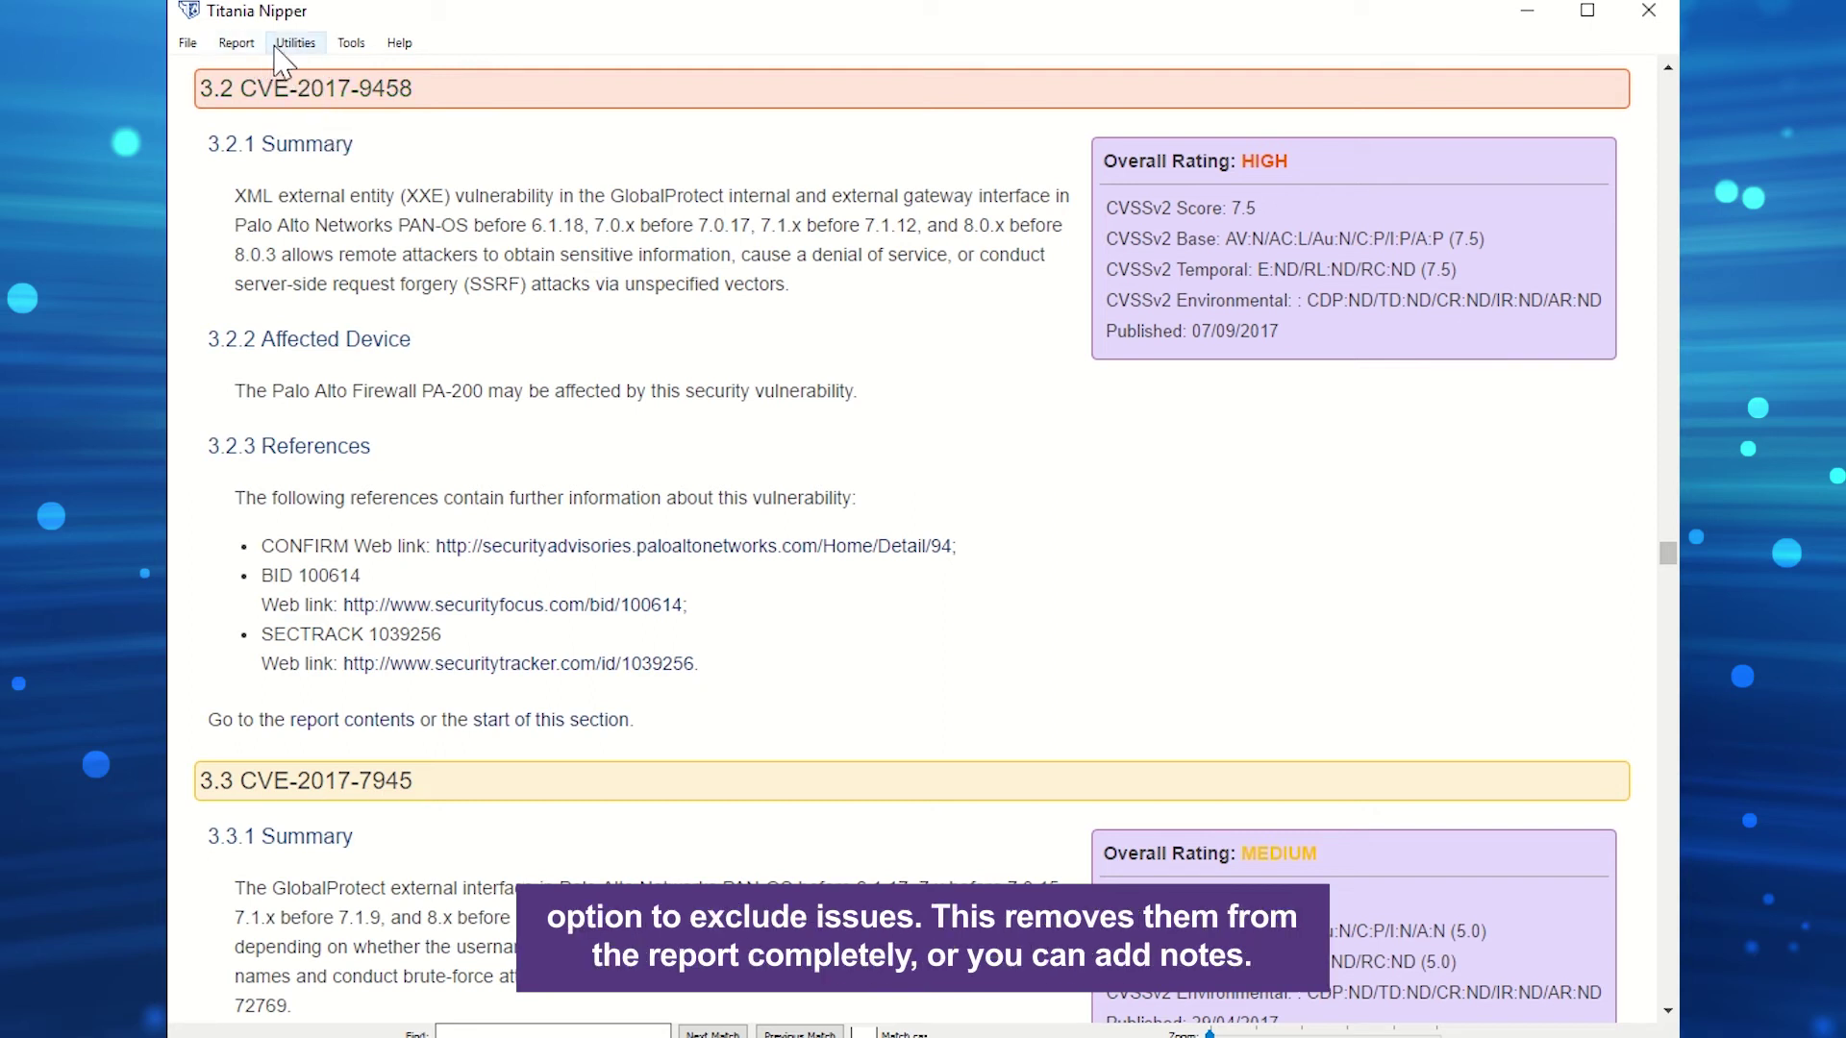
Check the Report menu's Exclude Security Issues, Exclude Vulnerabilities and Add Notes options without changing anything
left_click(246, 48)
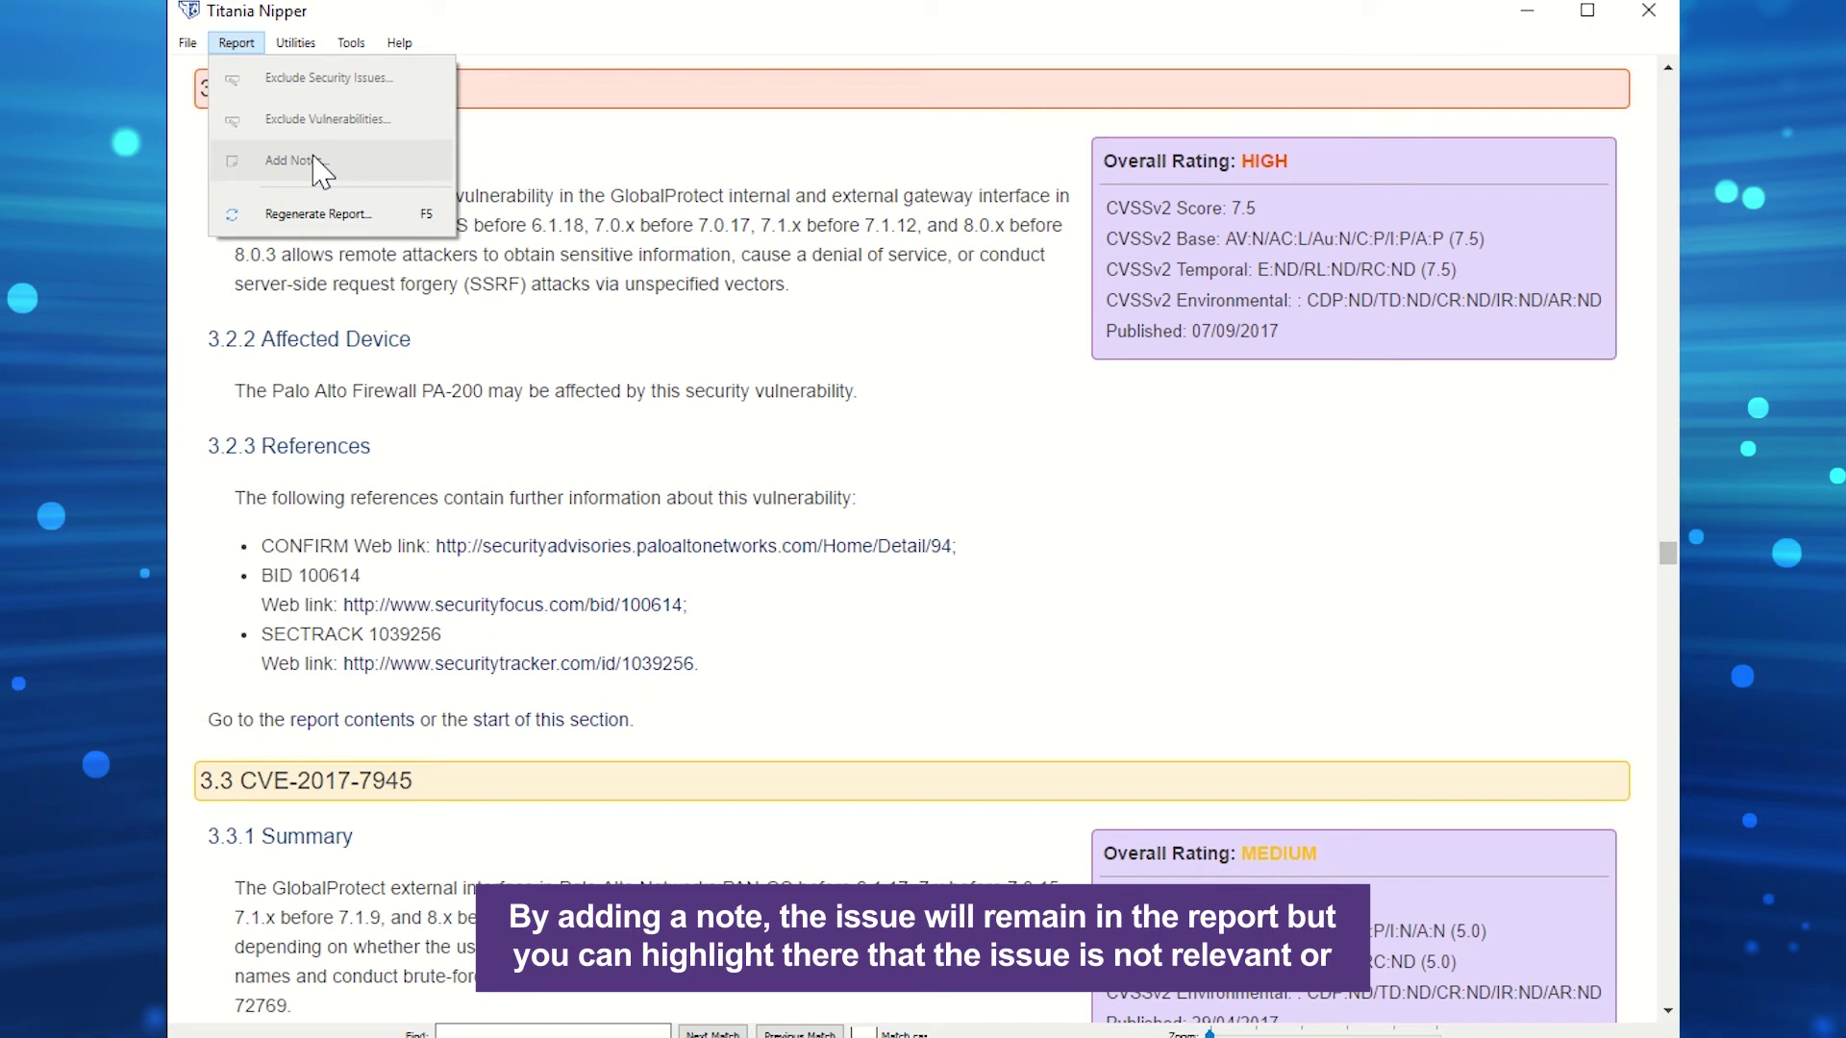
left_click(573, 252)
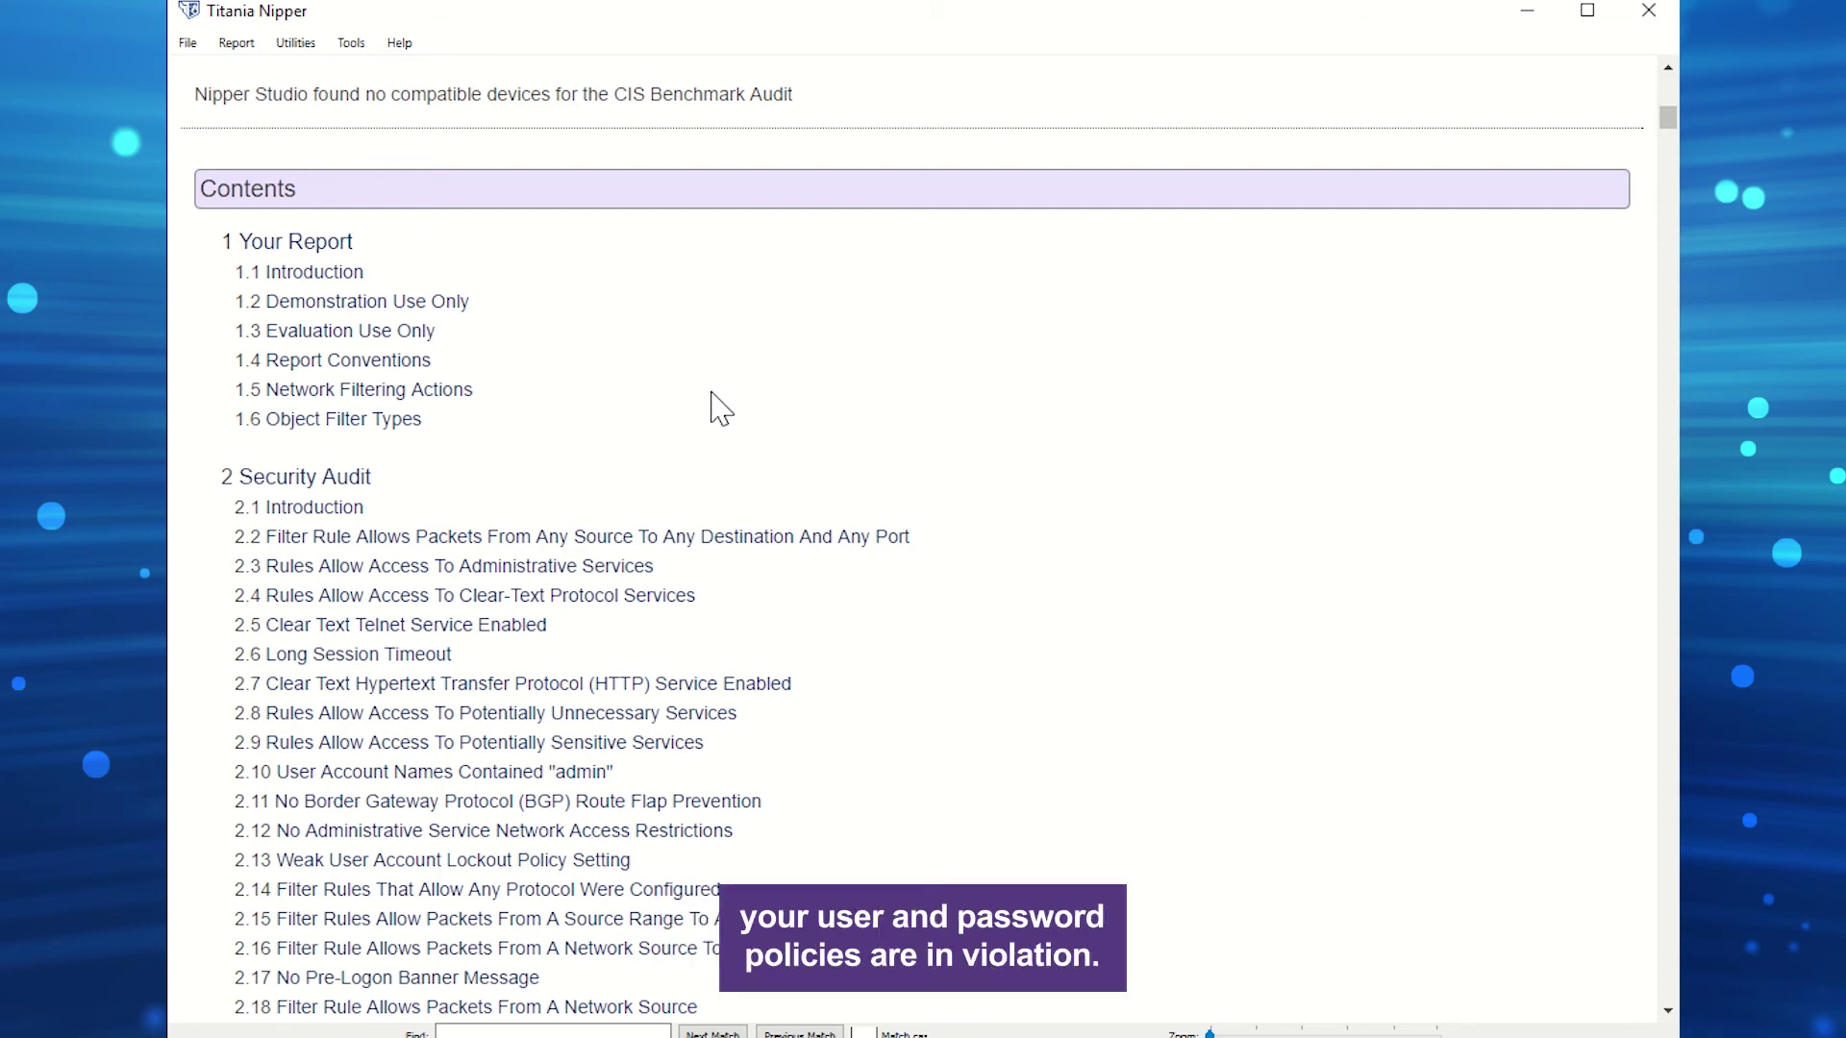
scroll(611, 515, "down", 3)
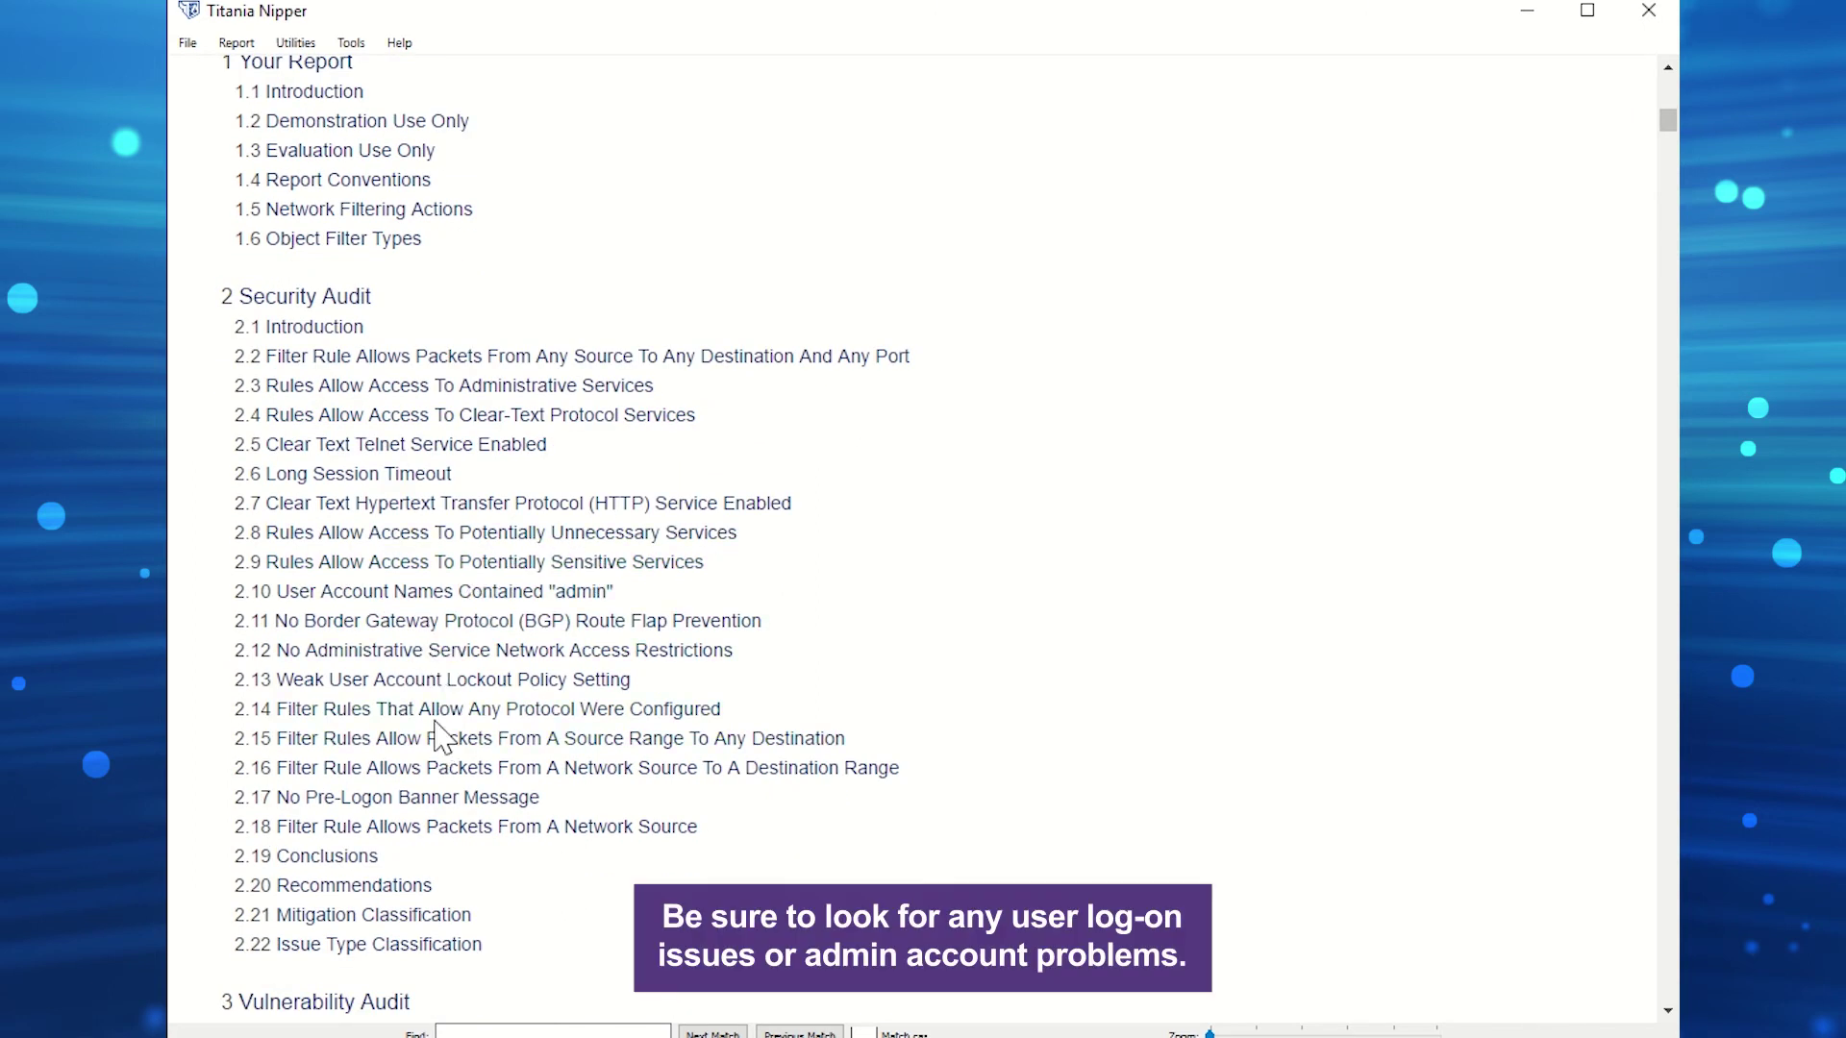
left_click(588, 592)
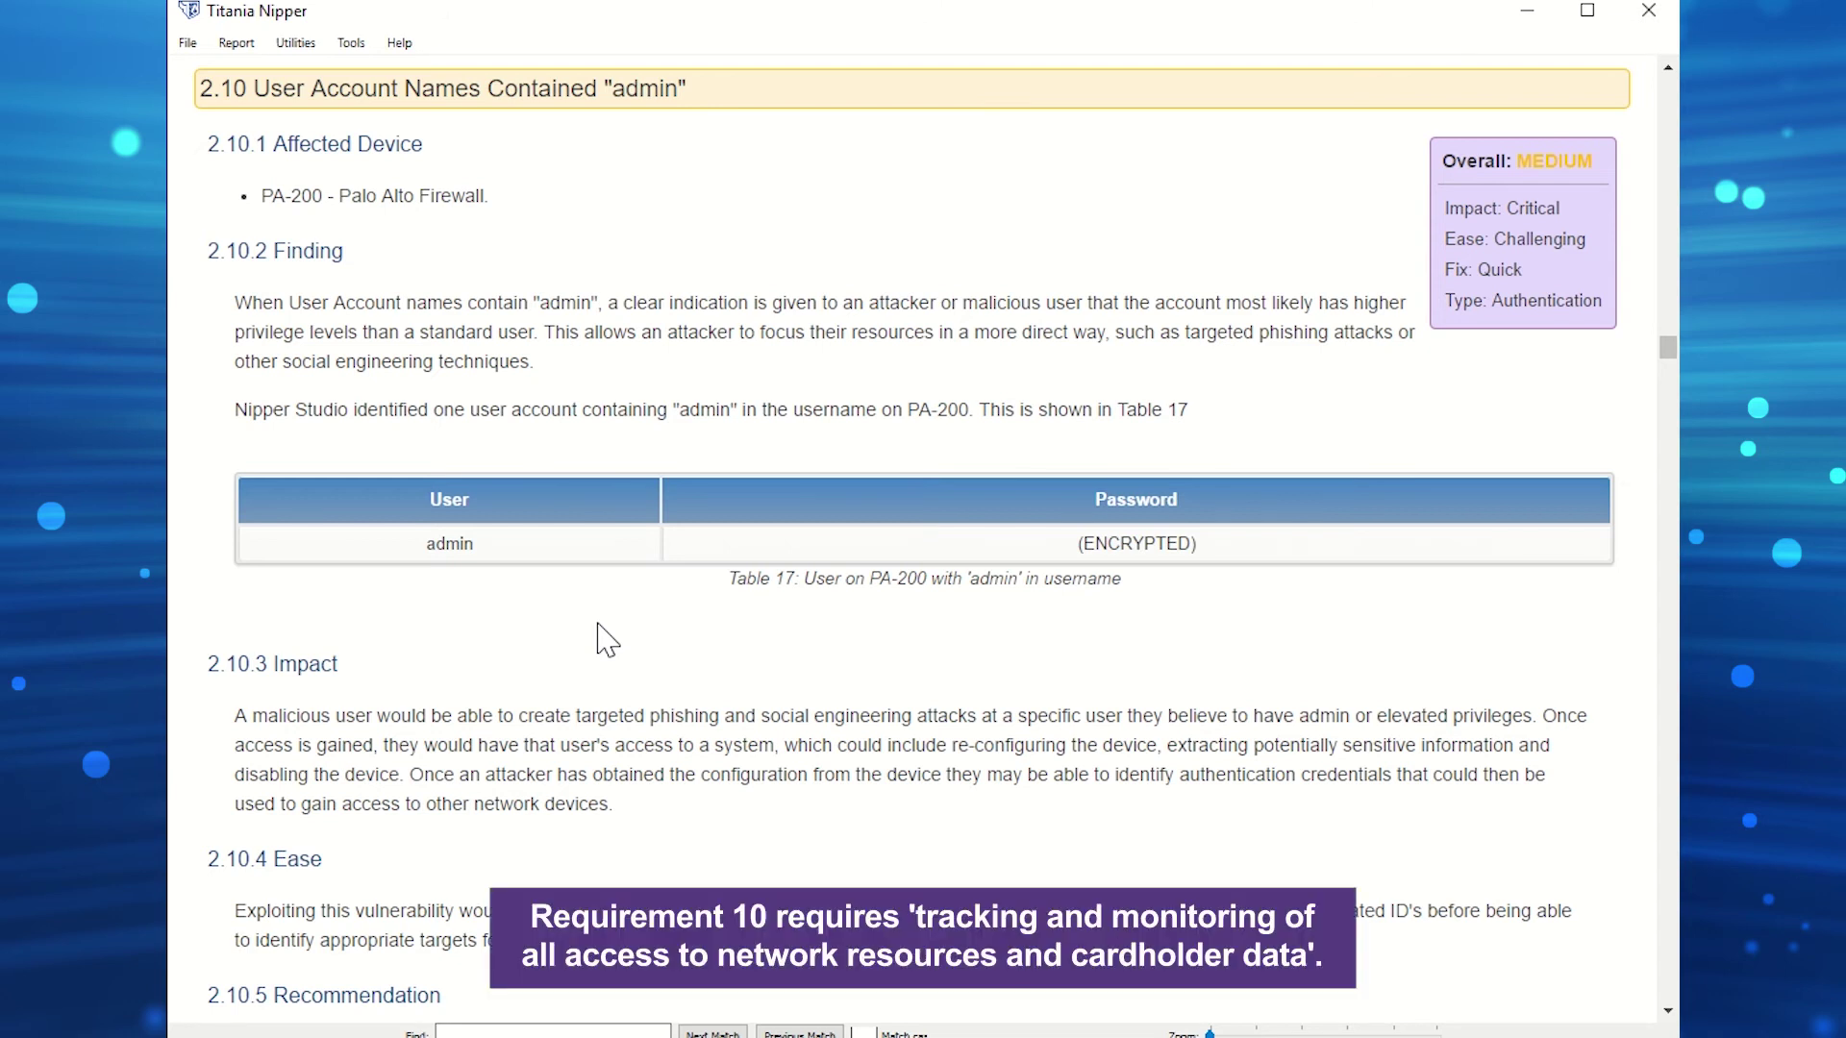
scroll(606, 641, "up", 1)
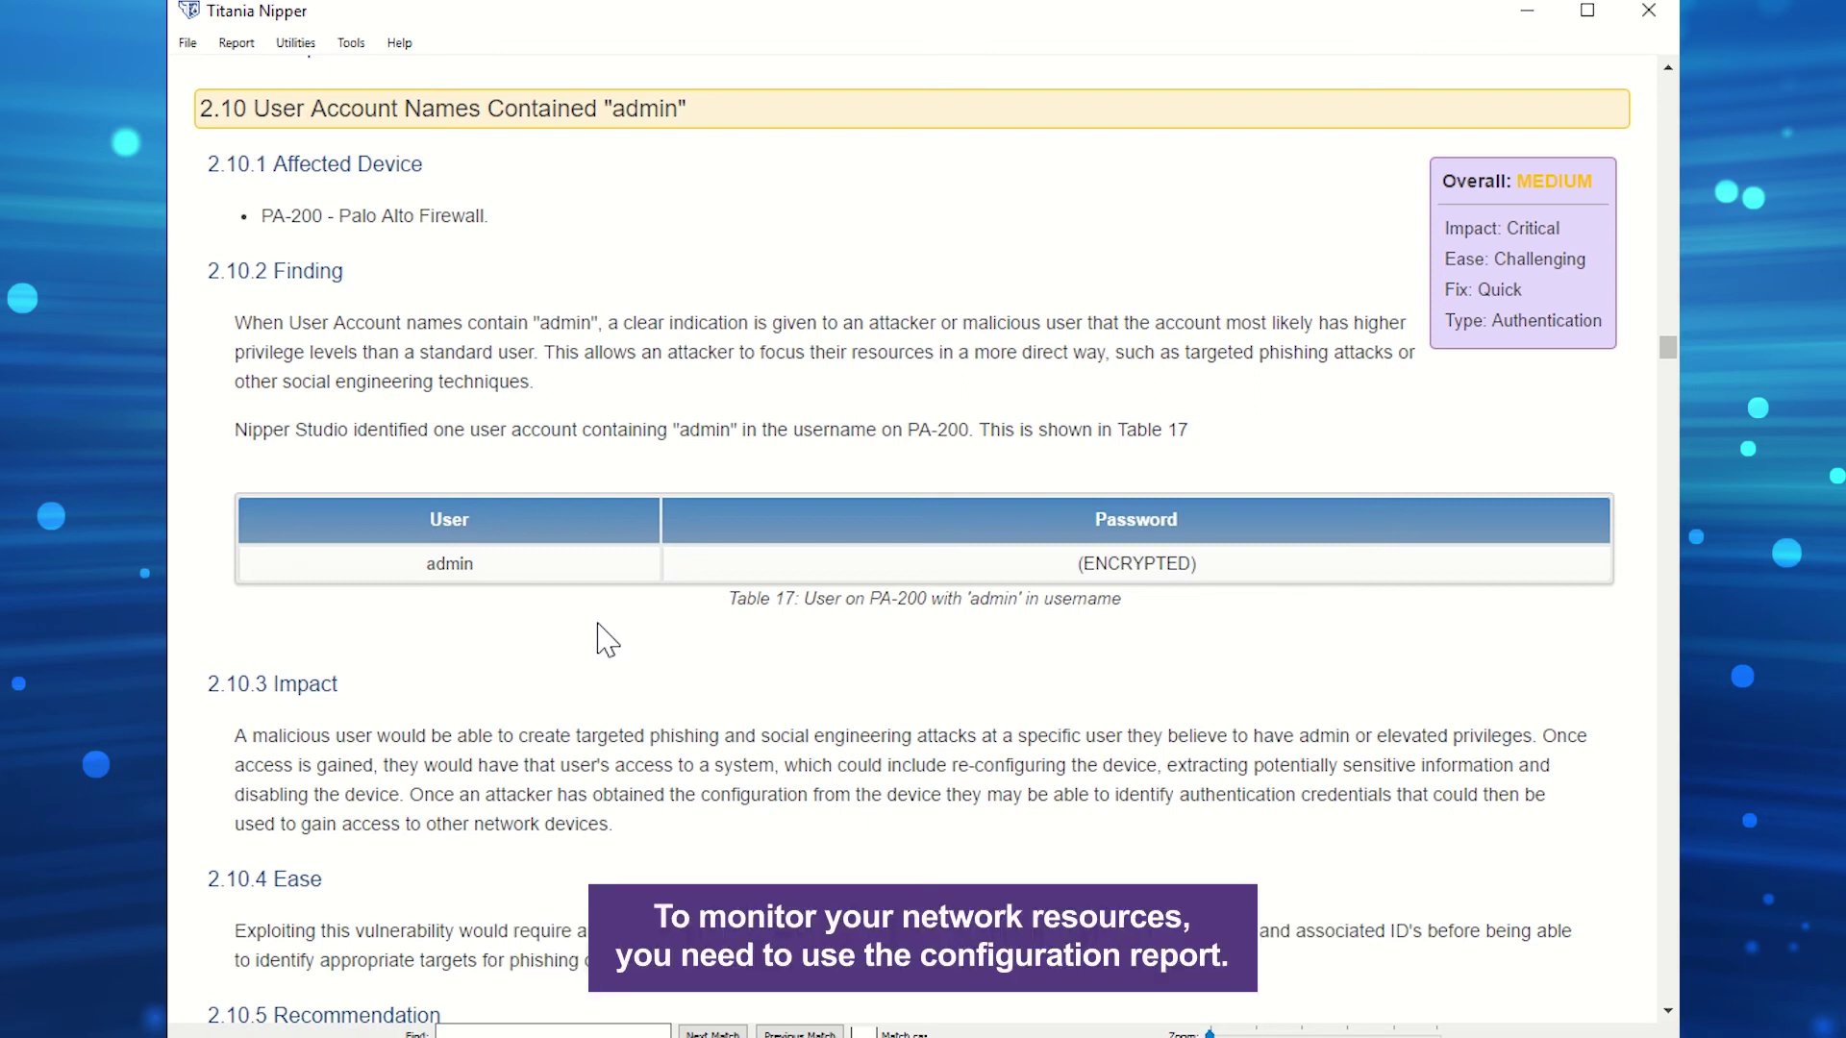
right_click(588, 594)
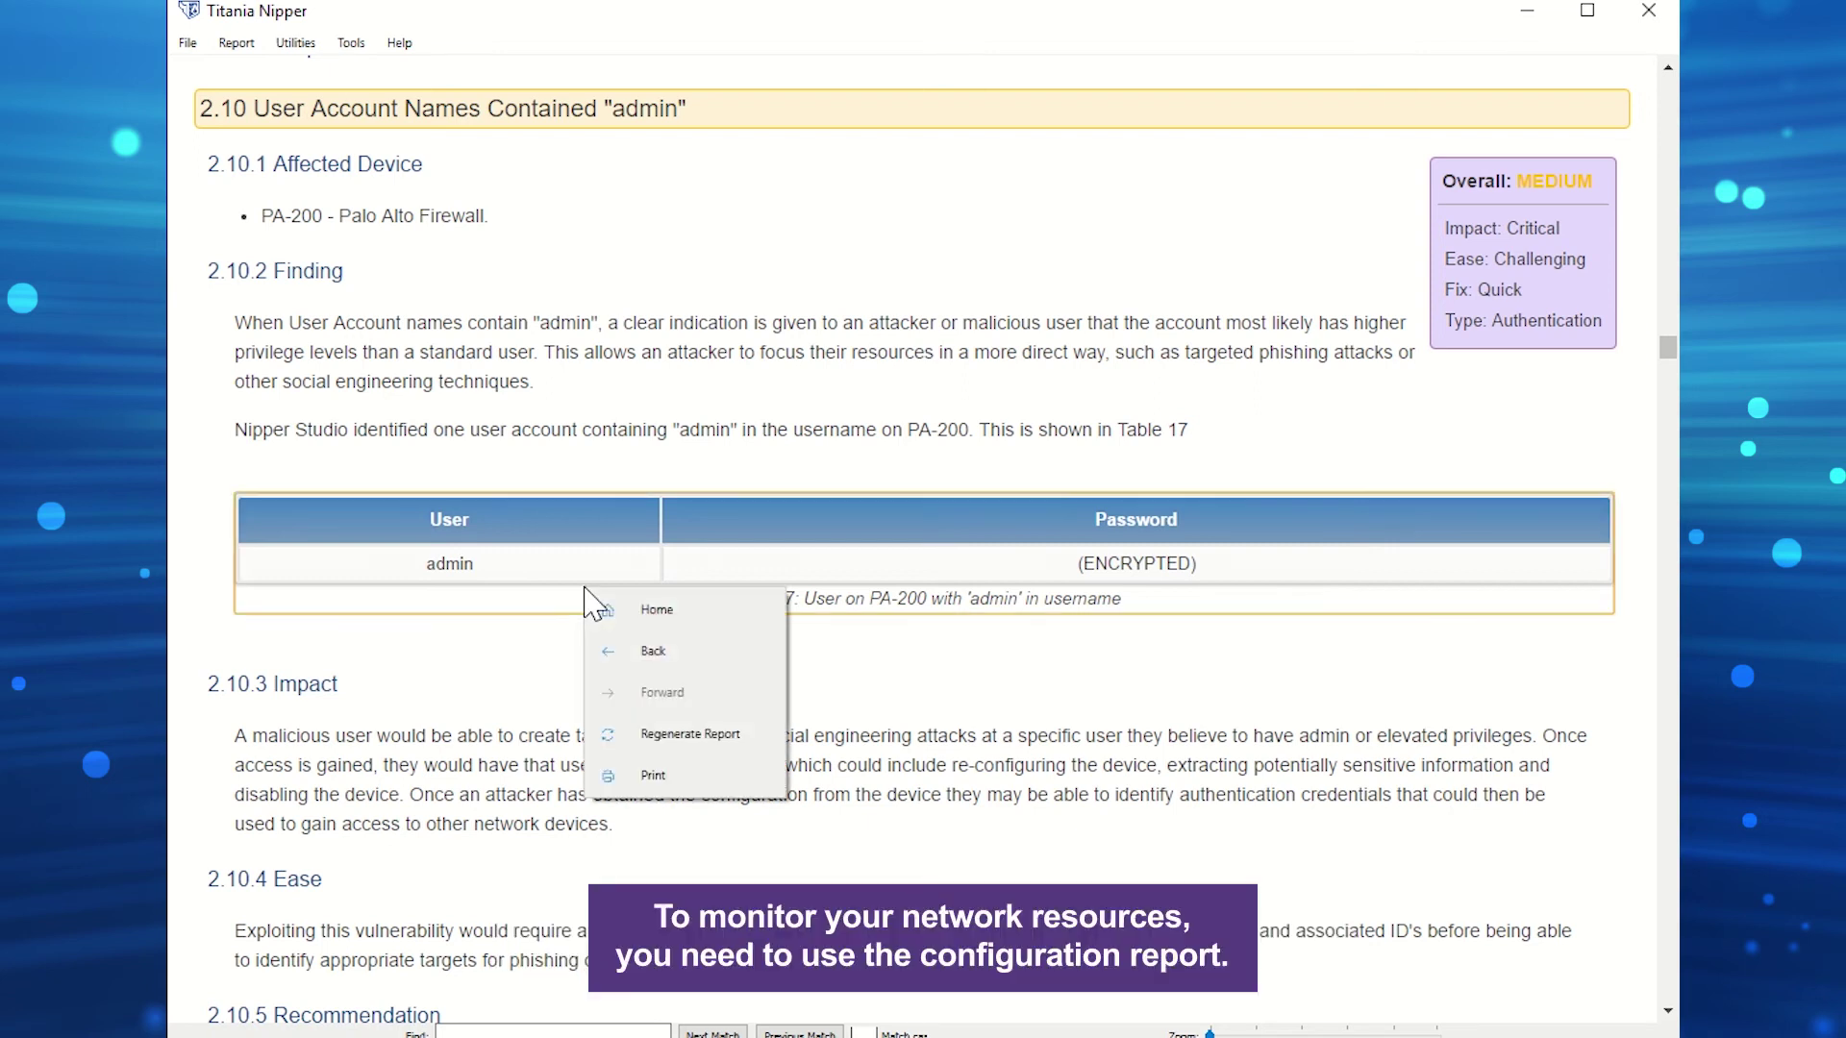
Go to Network Protocols and review the 5.2.8.1 IPv4 addresses and 5.2.9 Network Interfaces tables
left_click(646, 662)
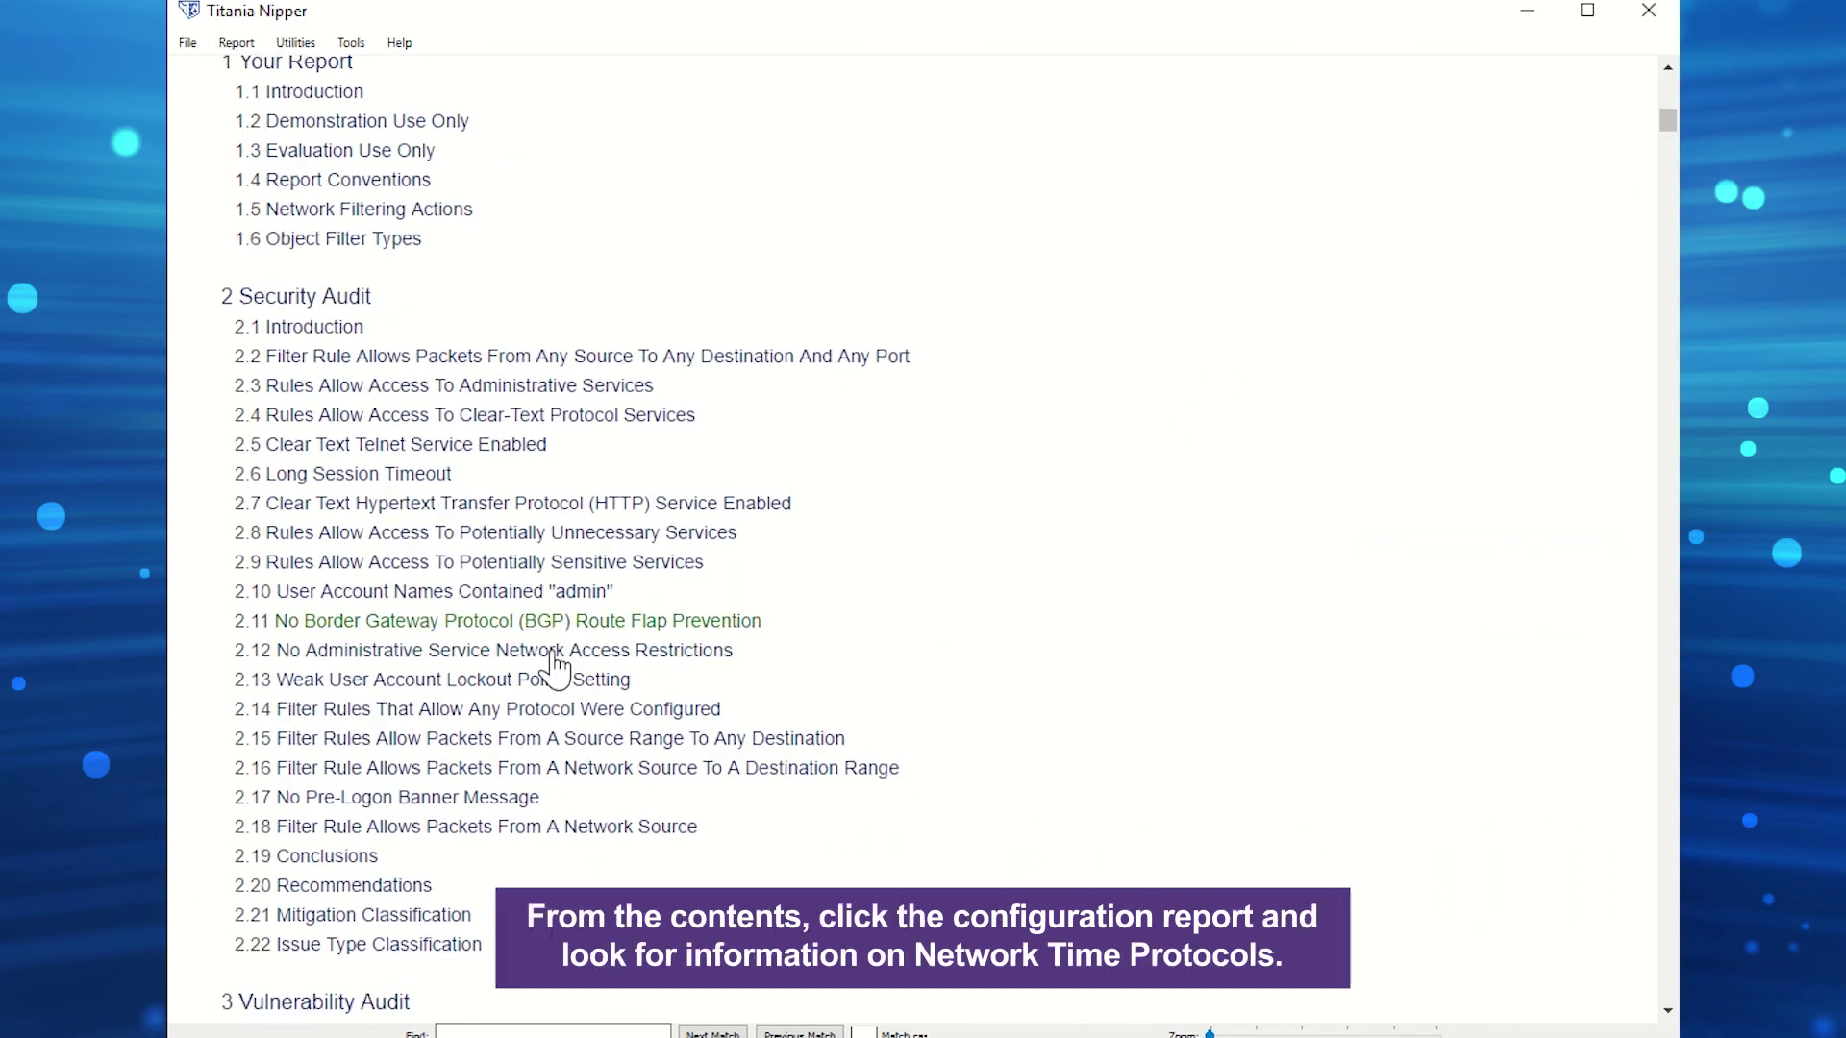
scroll(556, 659, "down", 7)
scroll(482, 742, "down", 3)
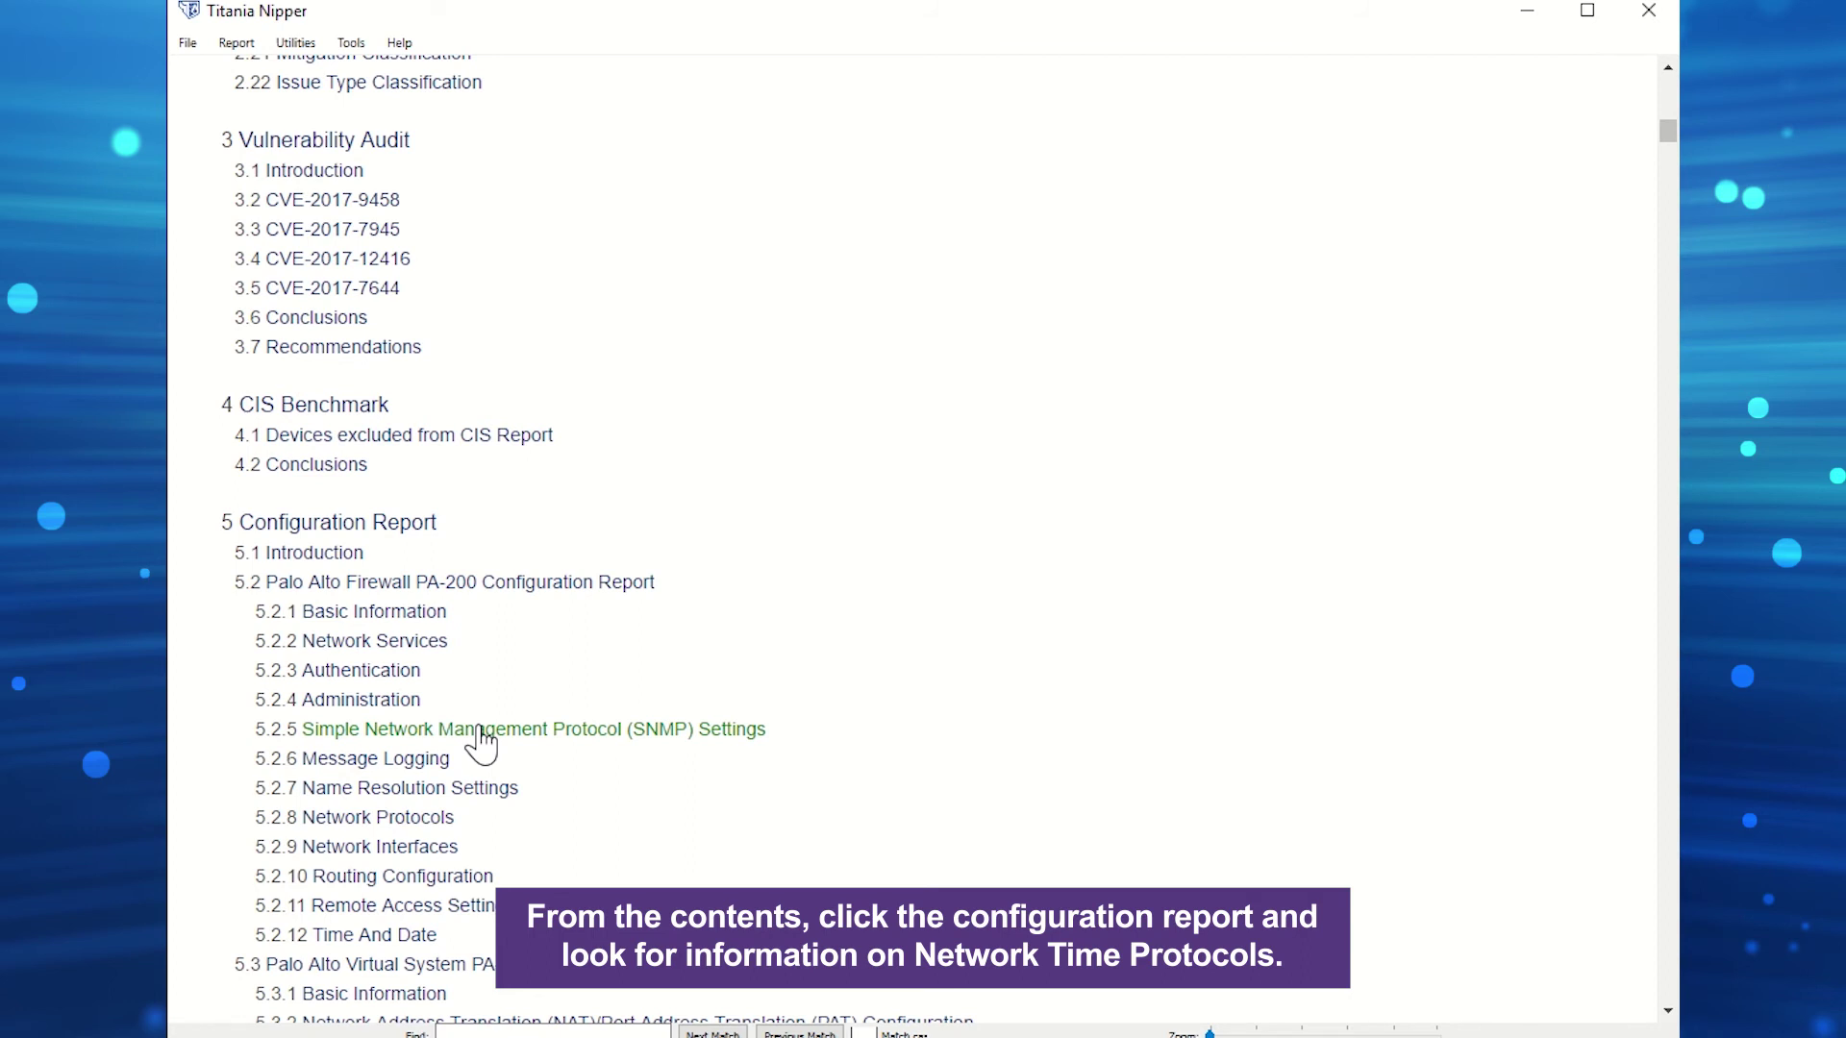
left_click(423, 817)
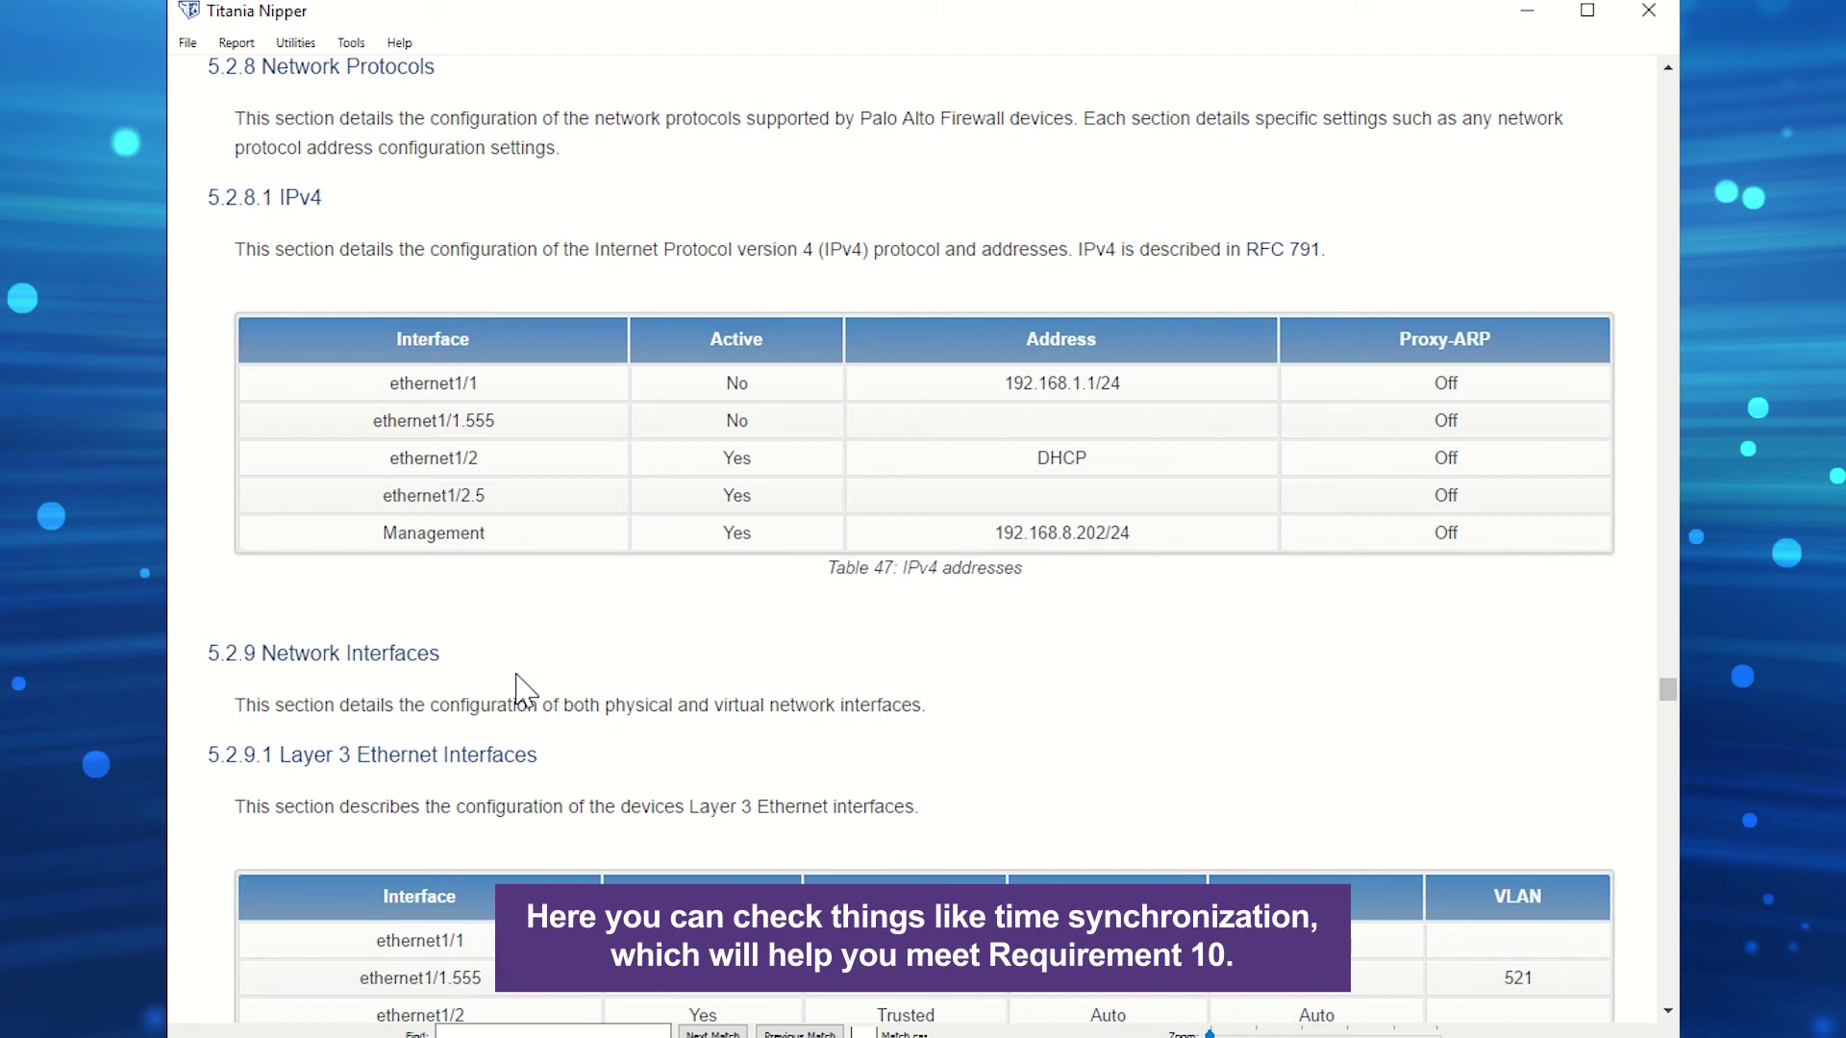
scroll(522, 682, "down", 1)
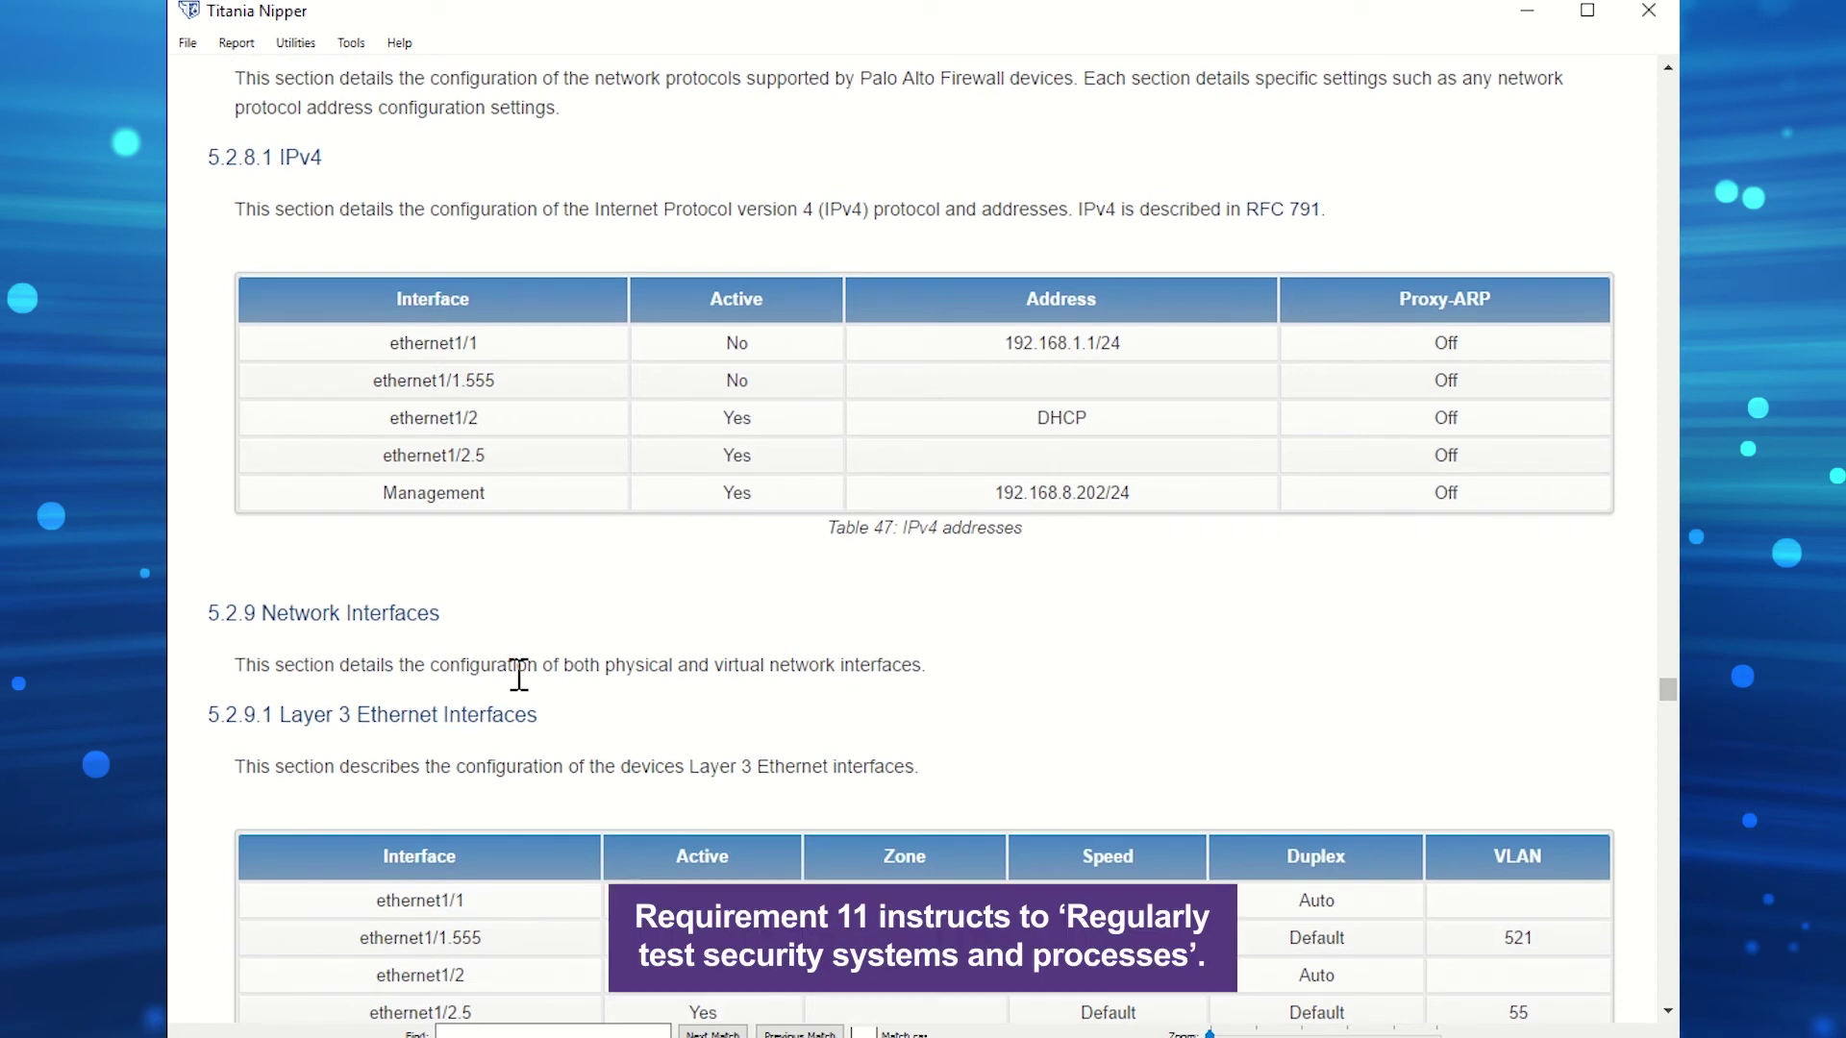
scroll(519, 675, "down", 1)
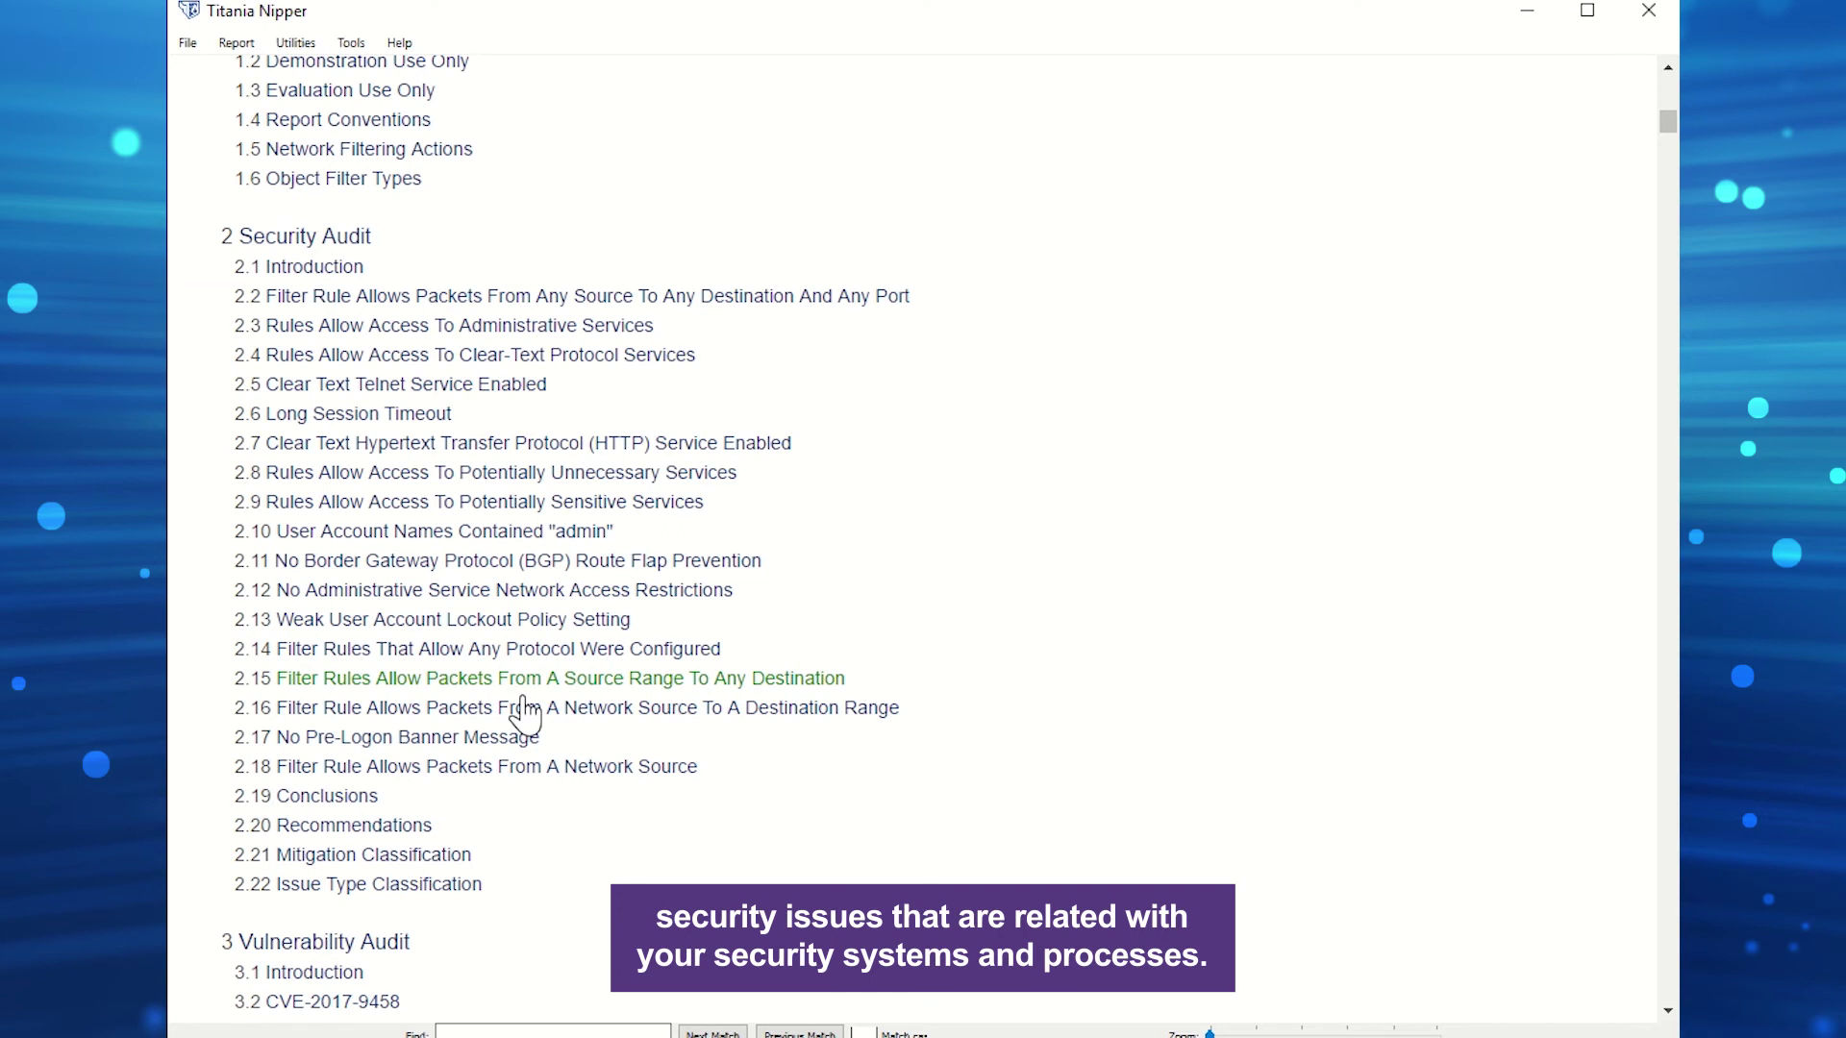
left_click(429, 306)
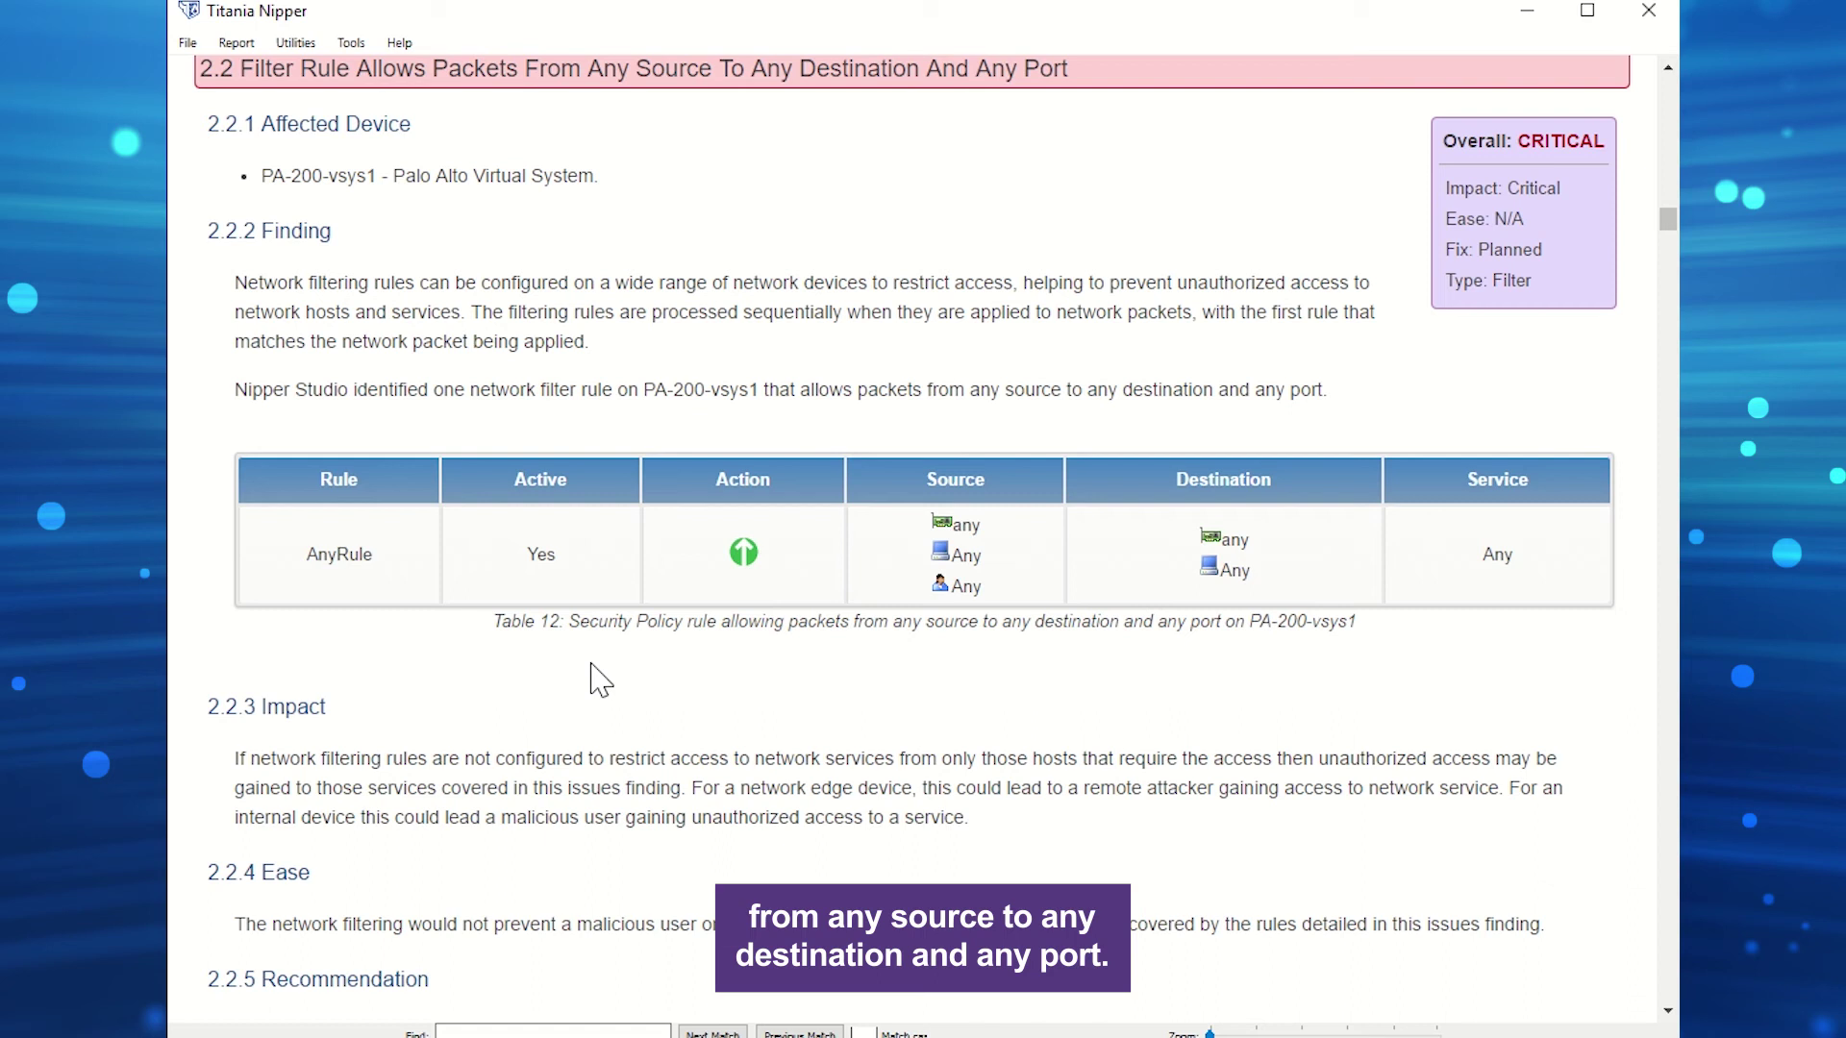
scroll(596, 673, "up", 7)
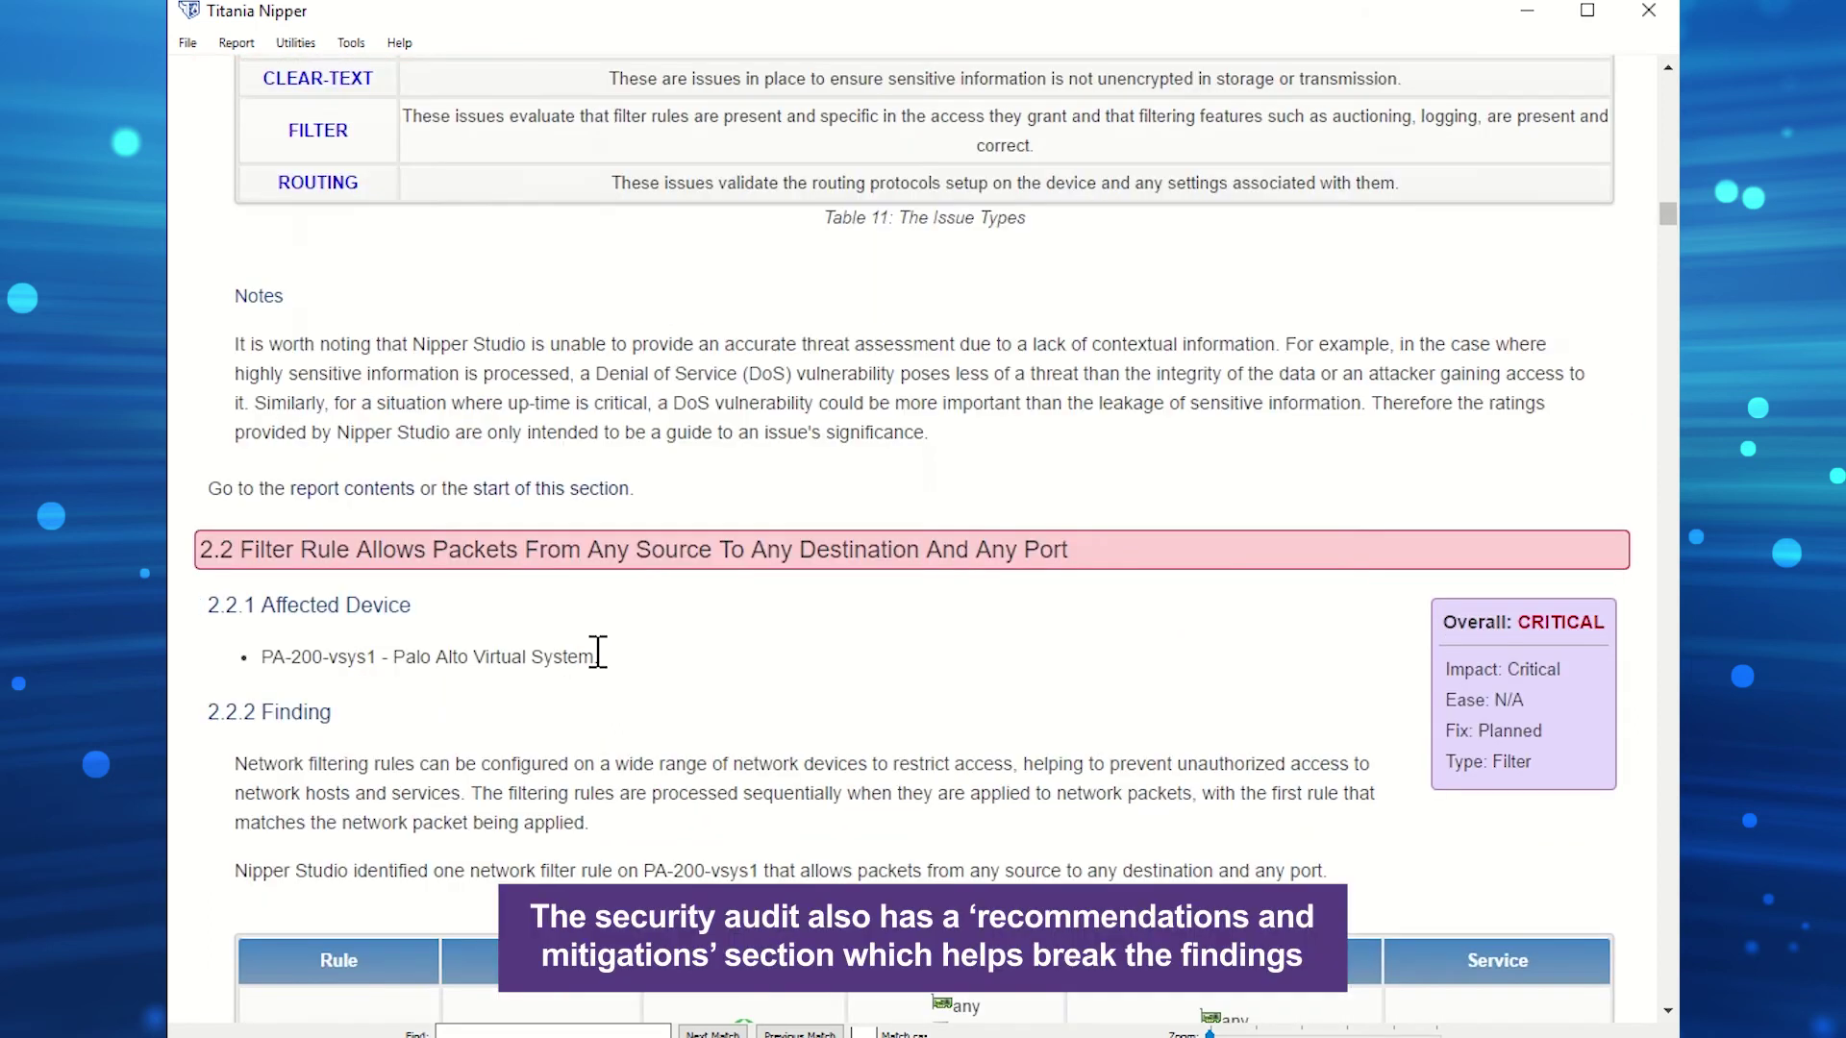
right_click(596, 653)
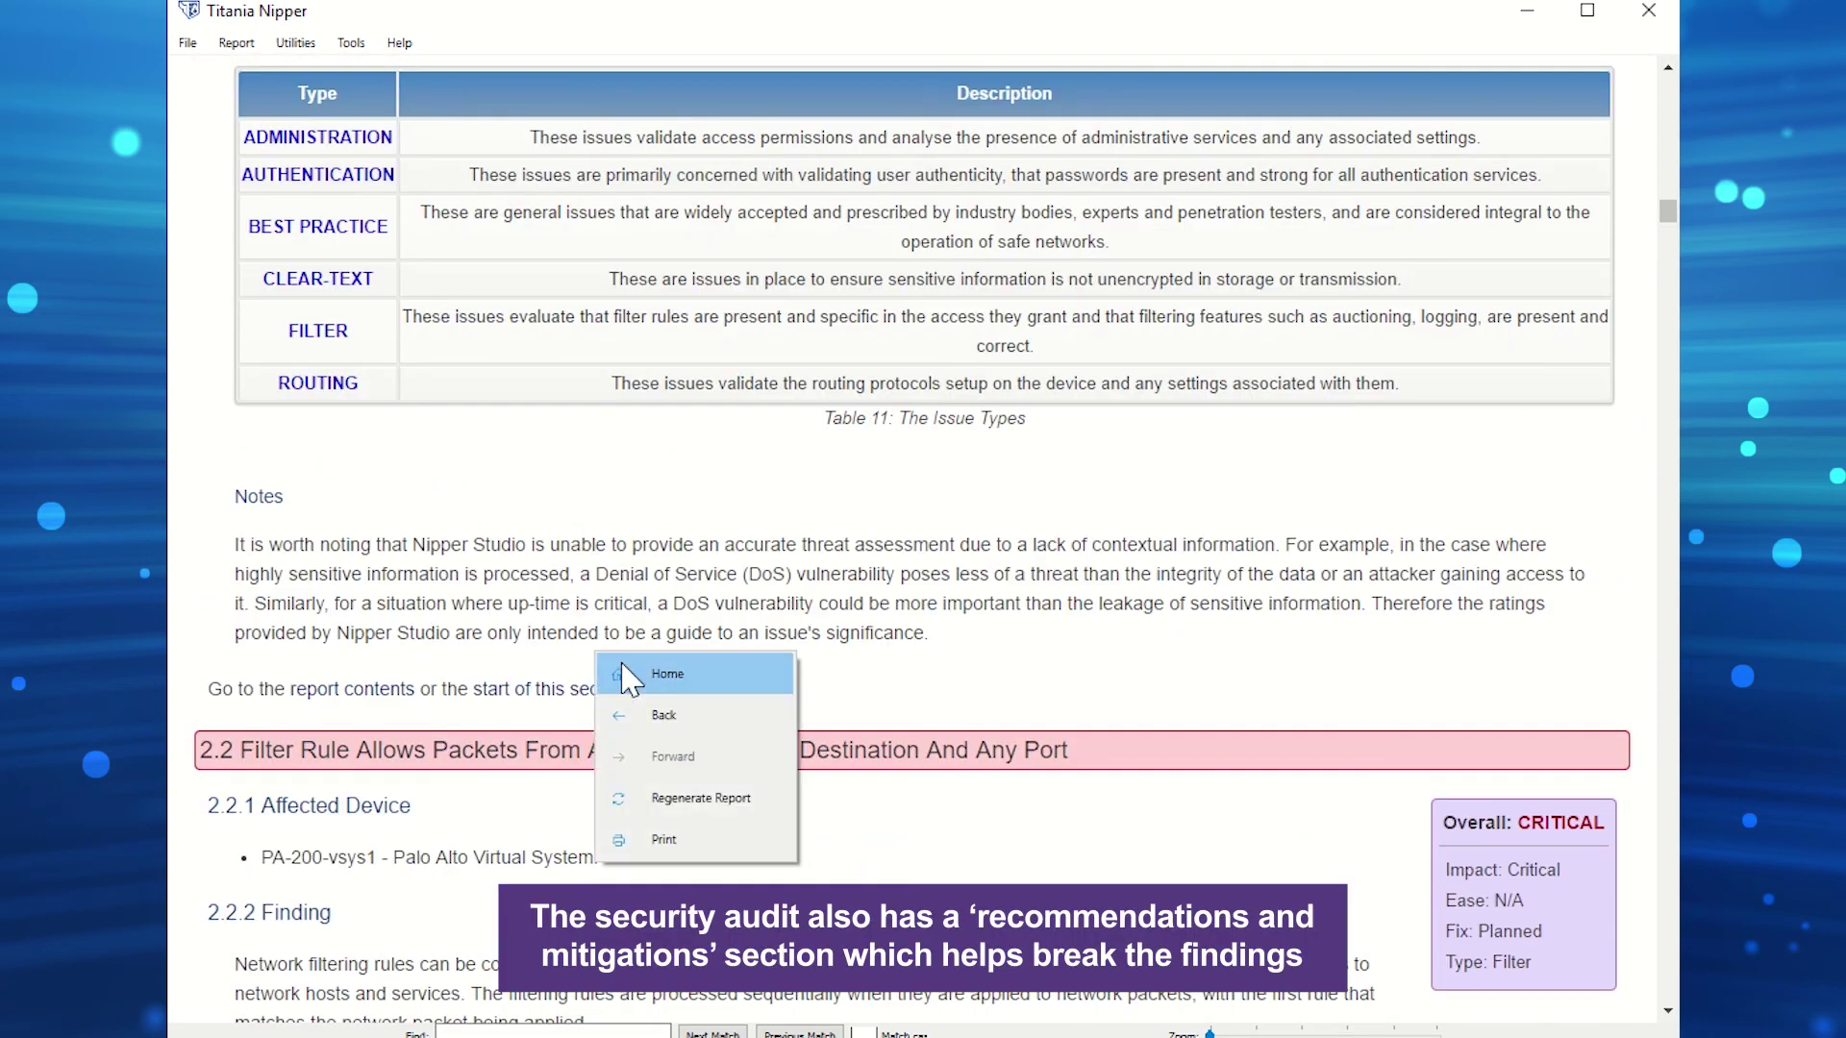
left_click(671, 715)
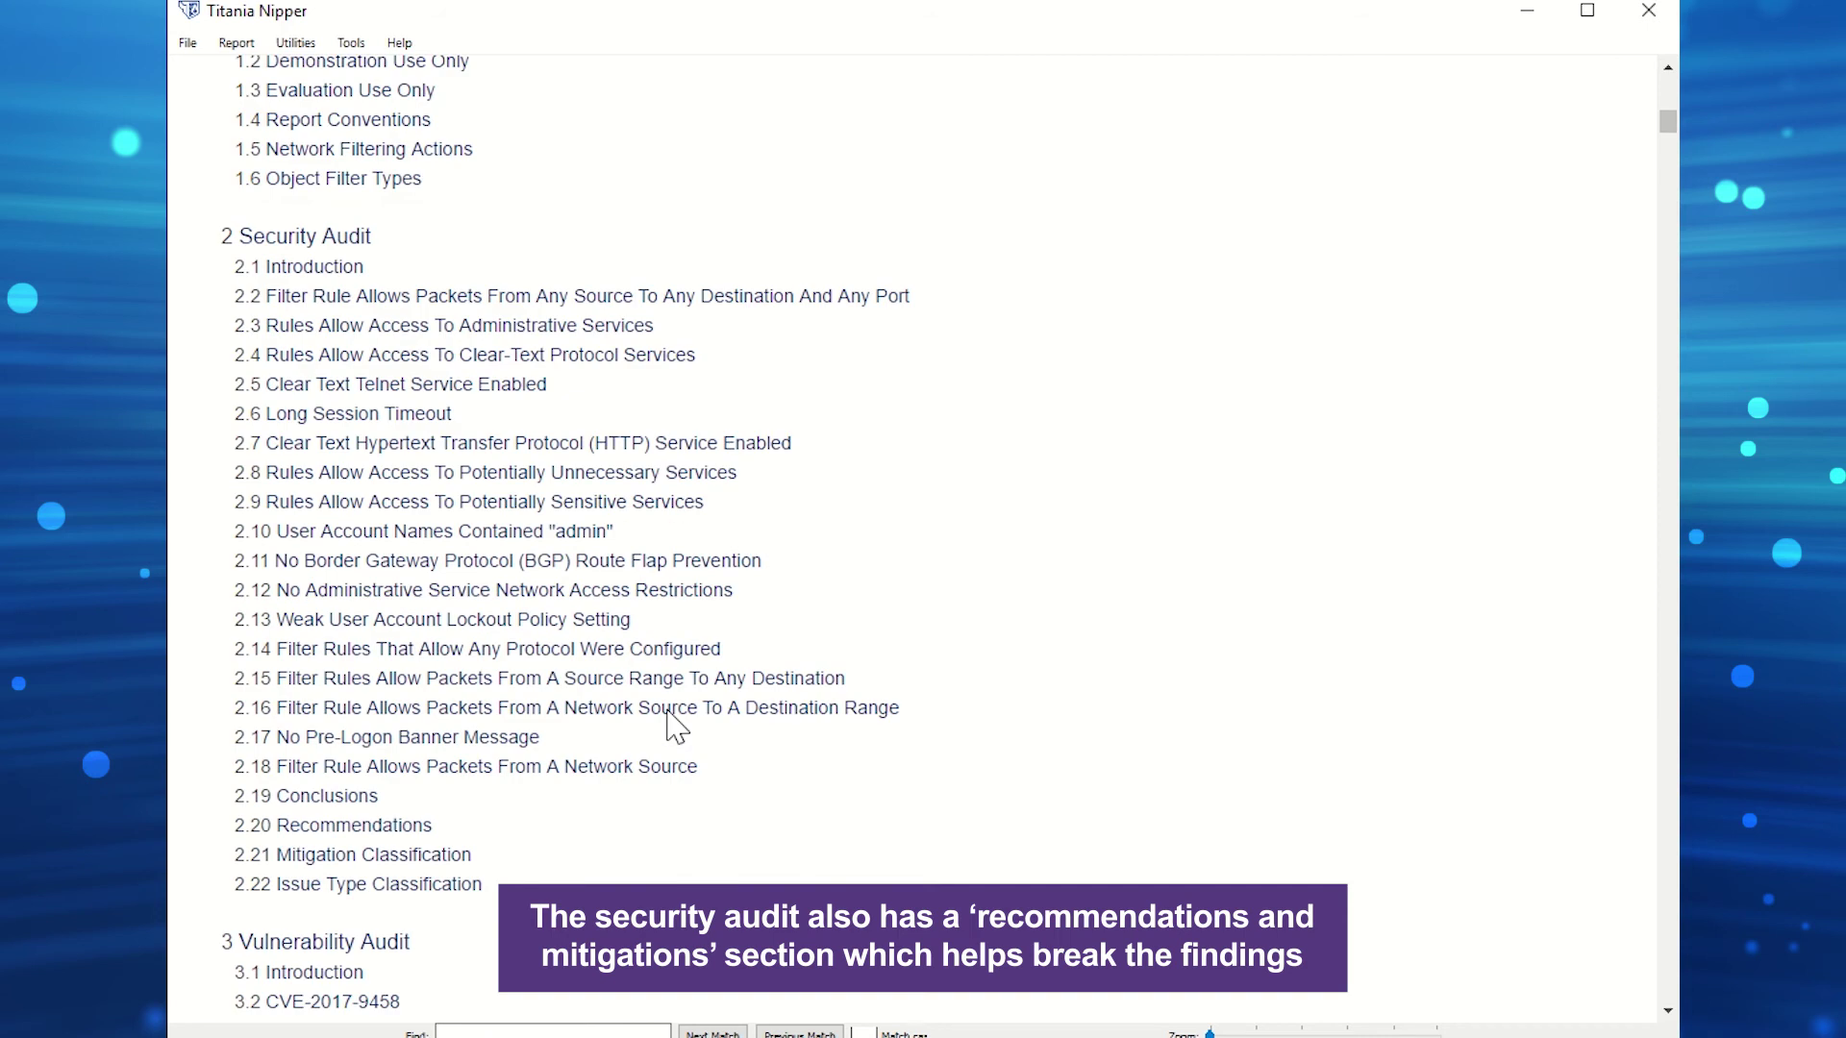
Read from 2.20 Recommendations through 2.21 and 2.22 down to Table 26, The Issue Classification
left_click(380, 825)
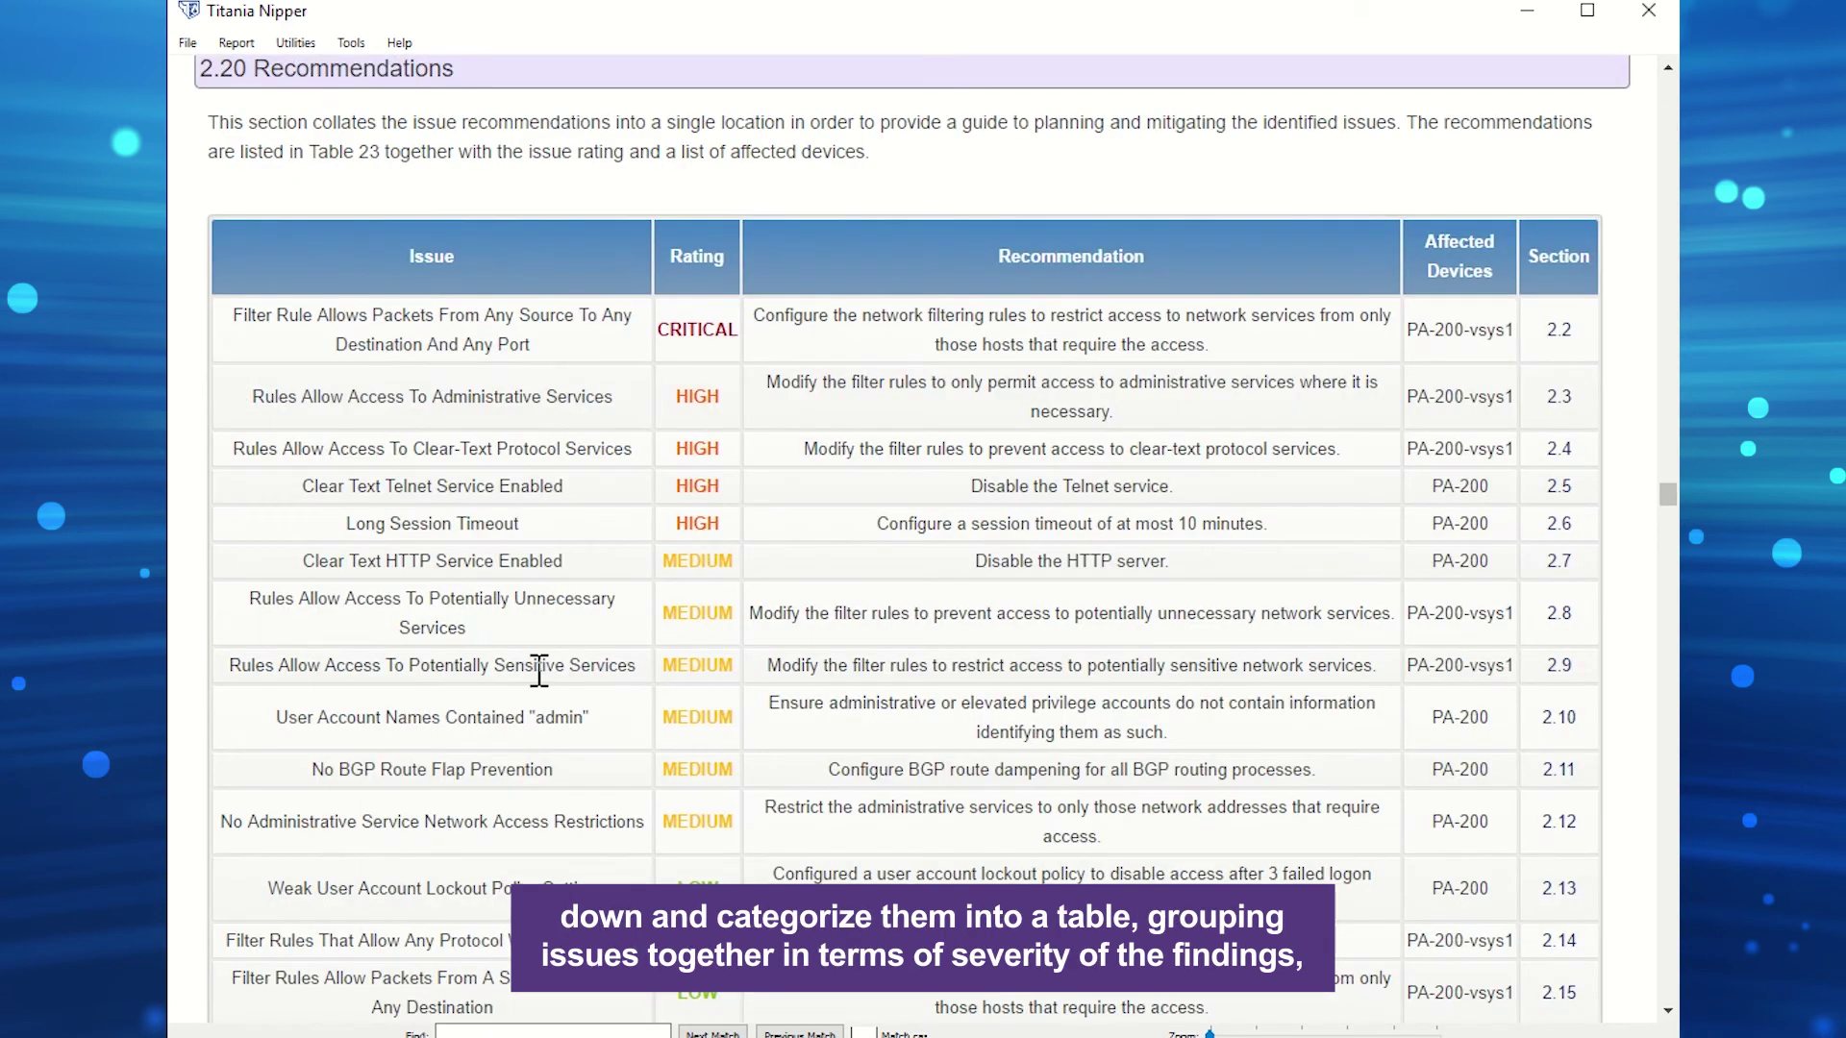
scroll(538, 666, "down", 1)
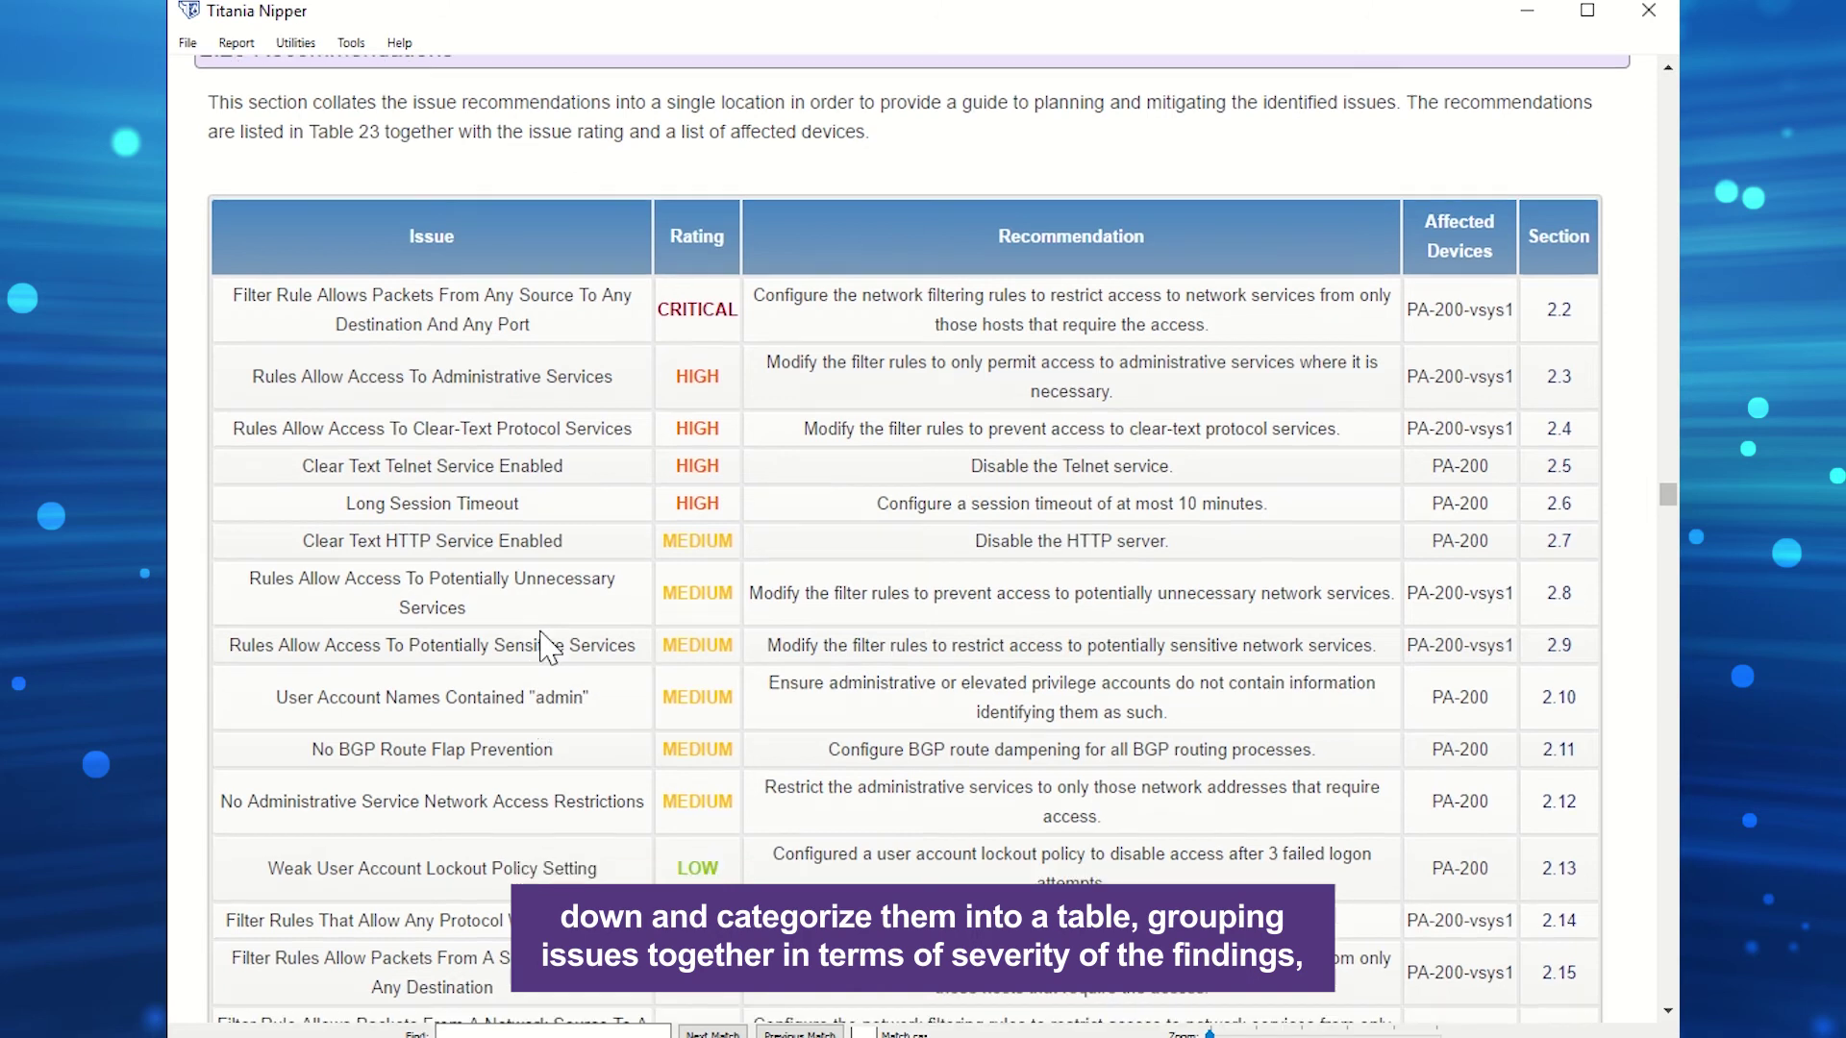
scroll(546, 639, "down", 1)
scroll(543, 631, "down", 3)
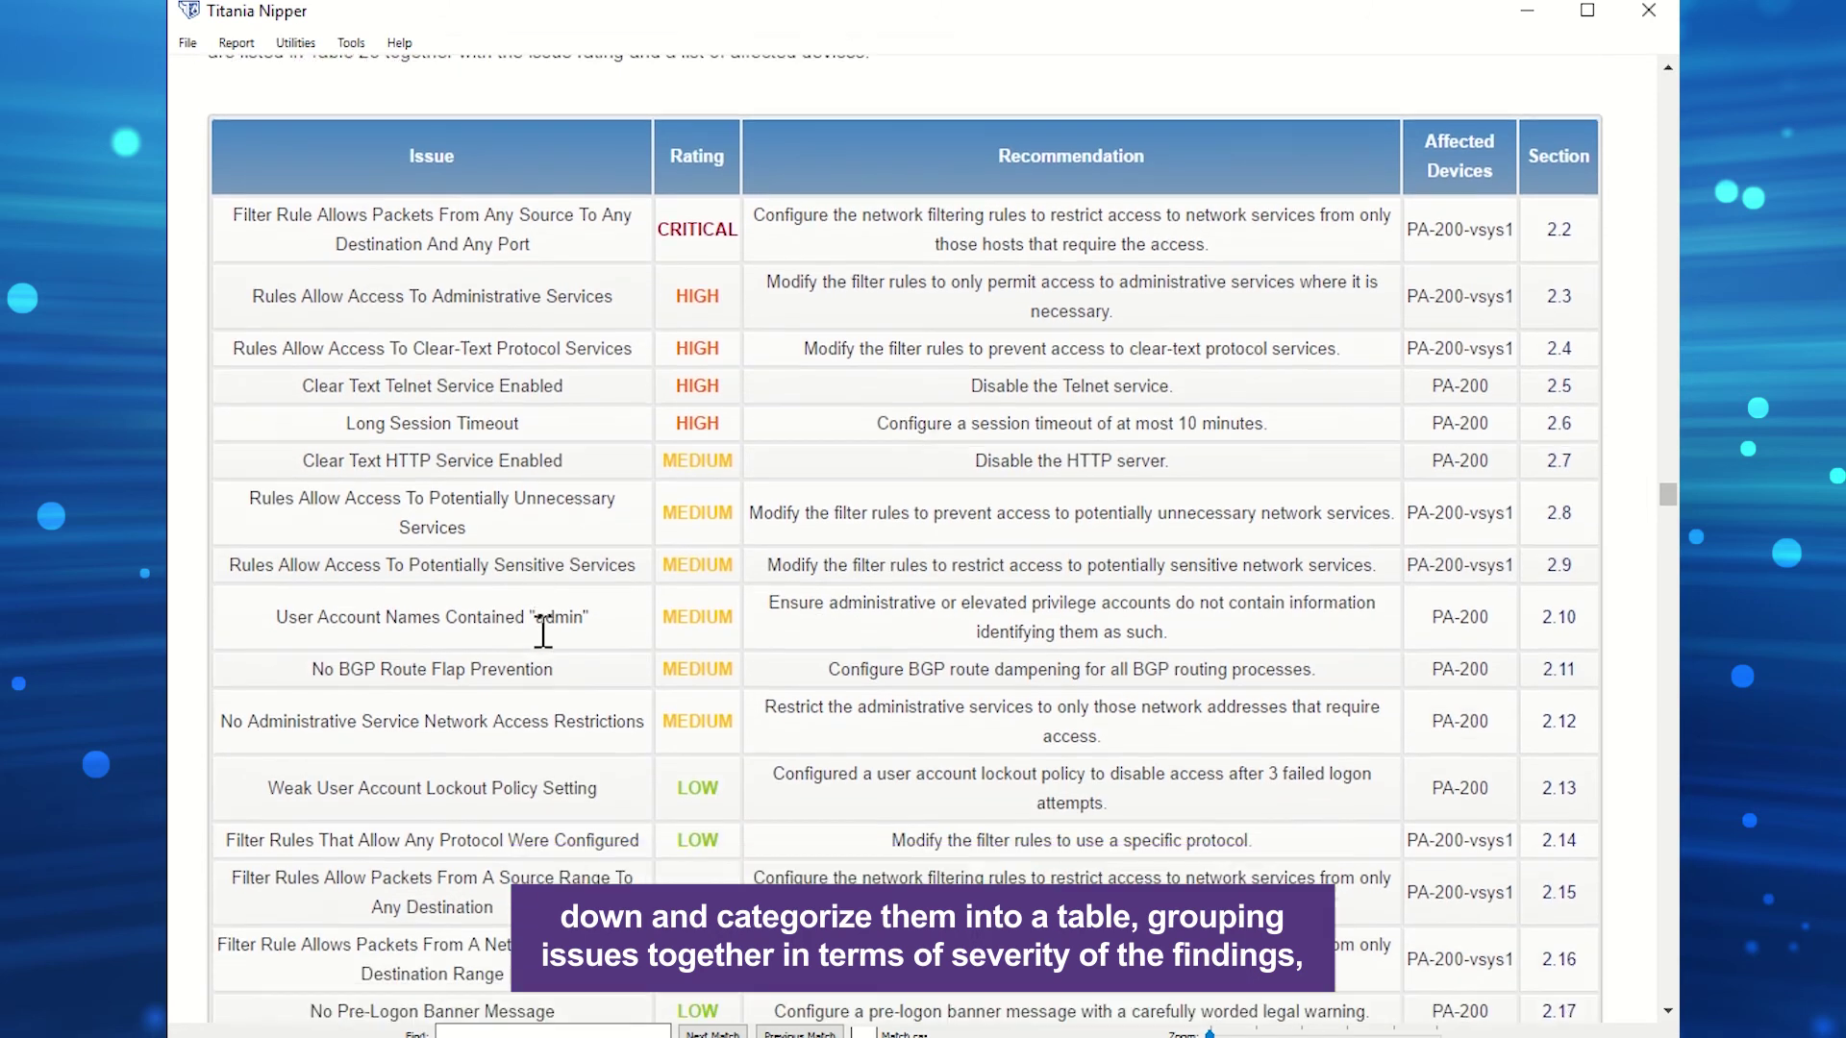
scroll(544, 632, "down", 9)
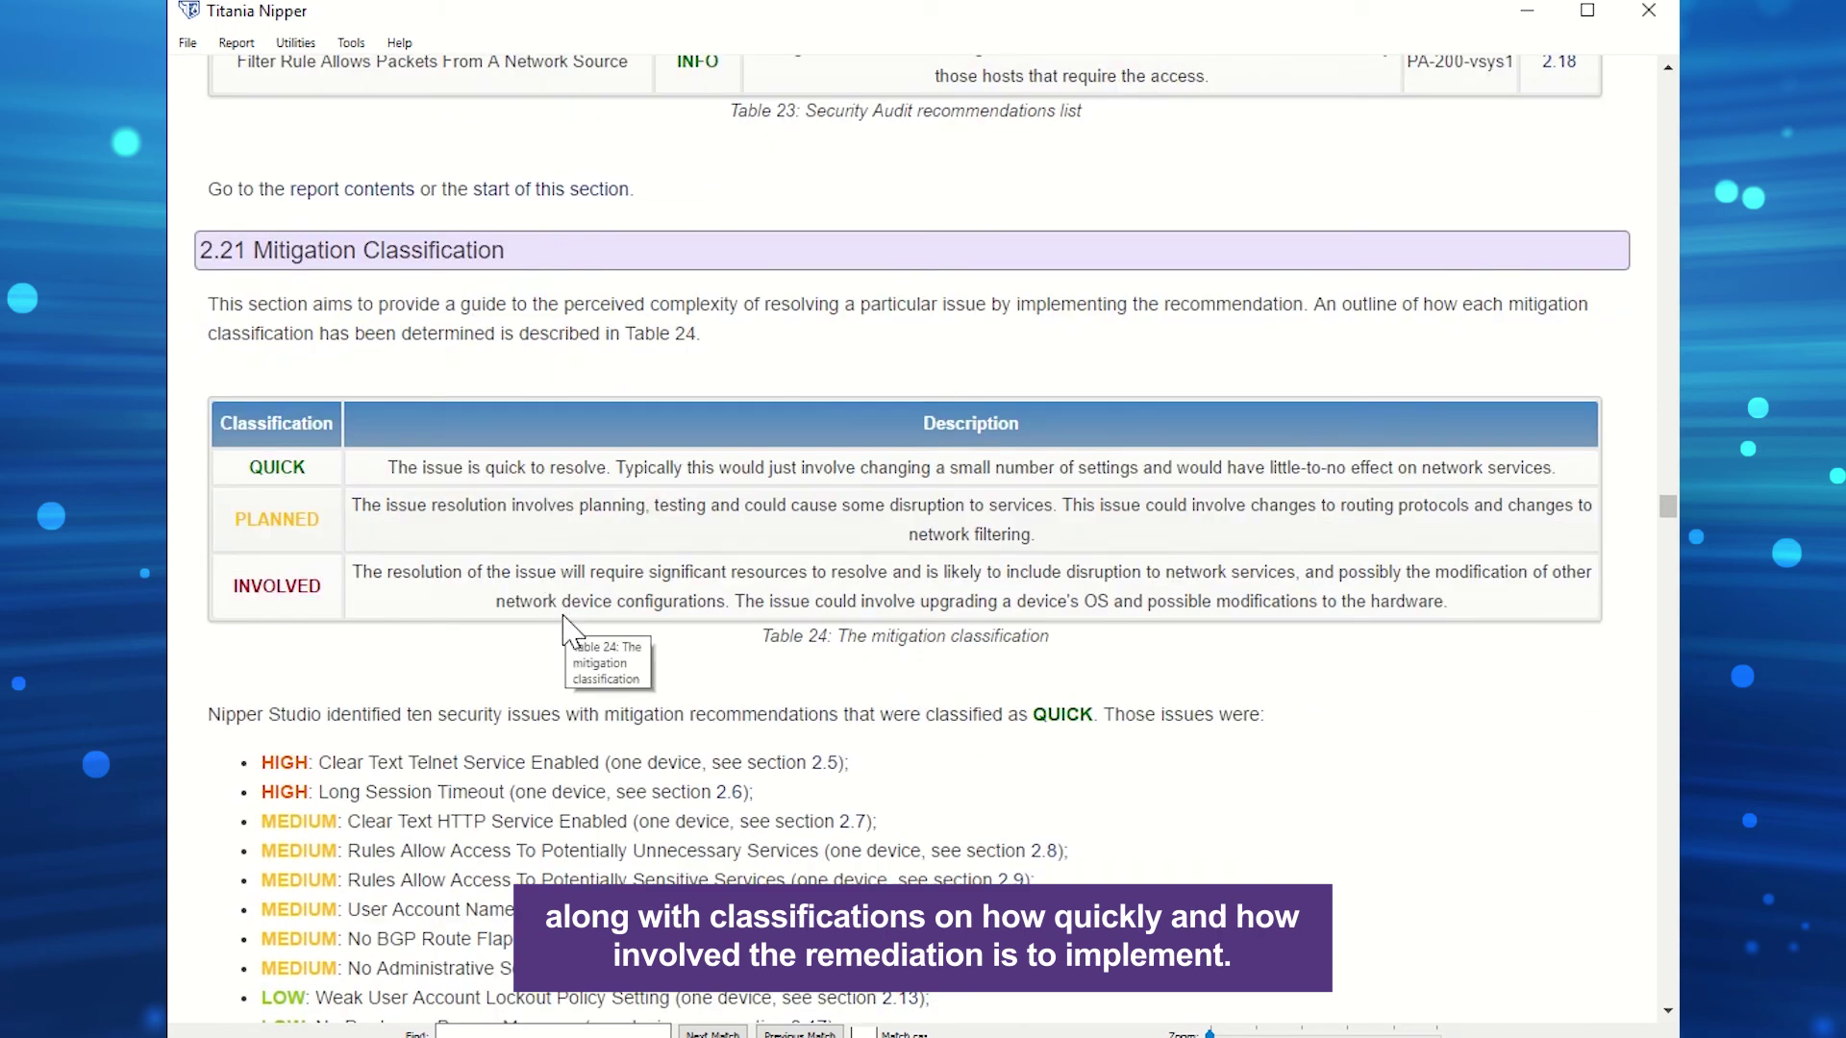
scroll(570, 631, "down", 16)
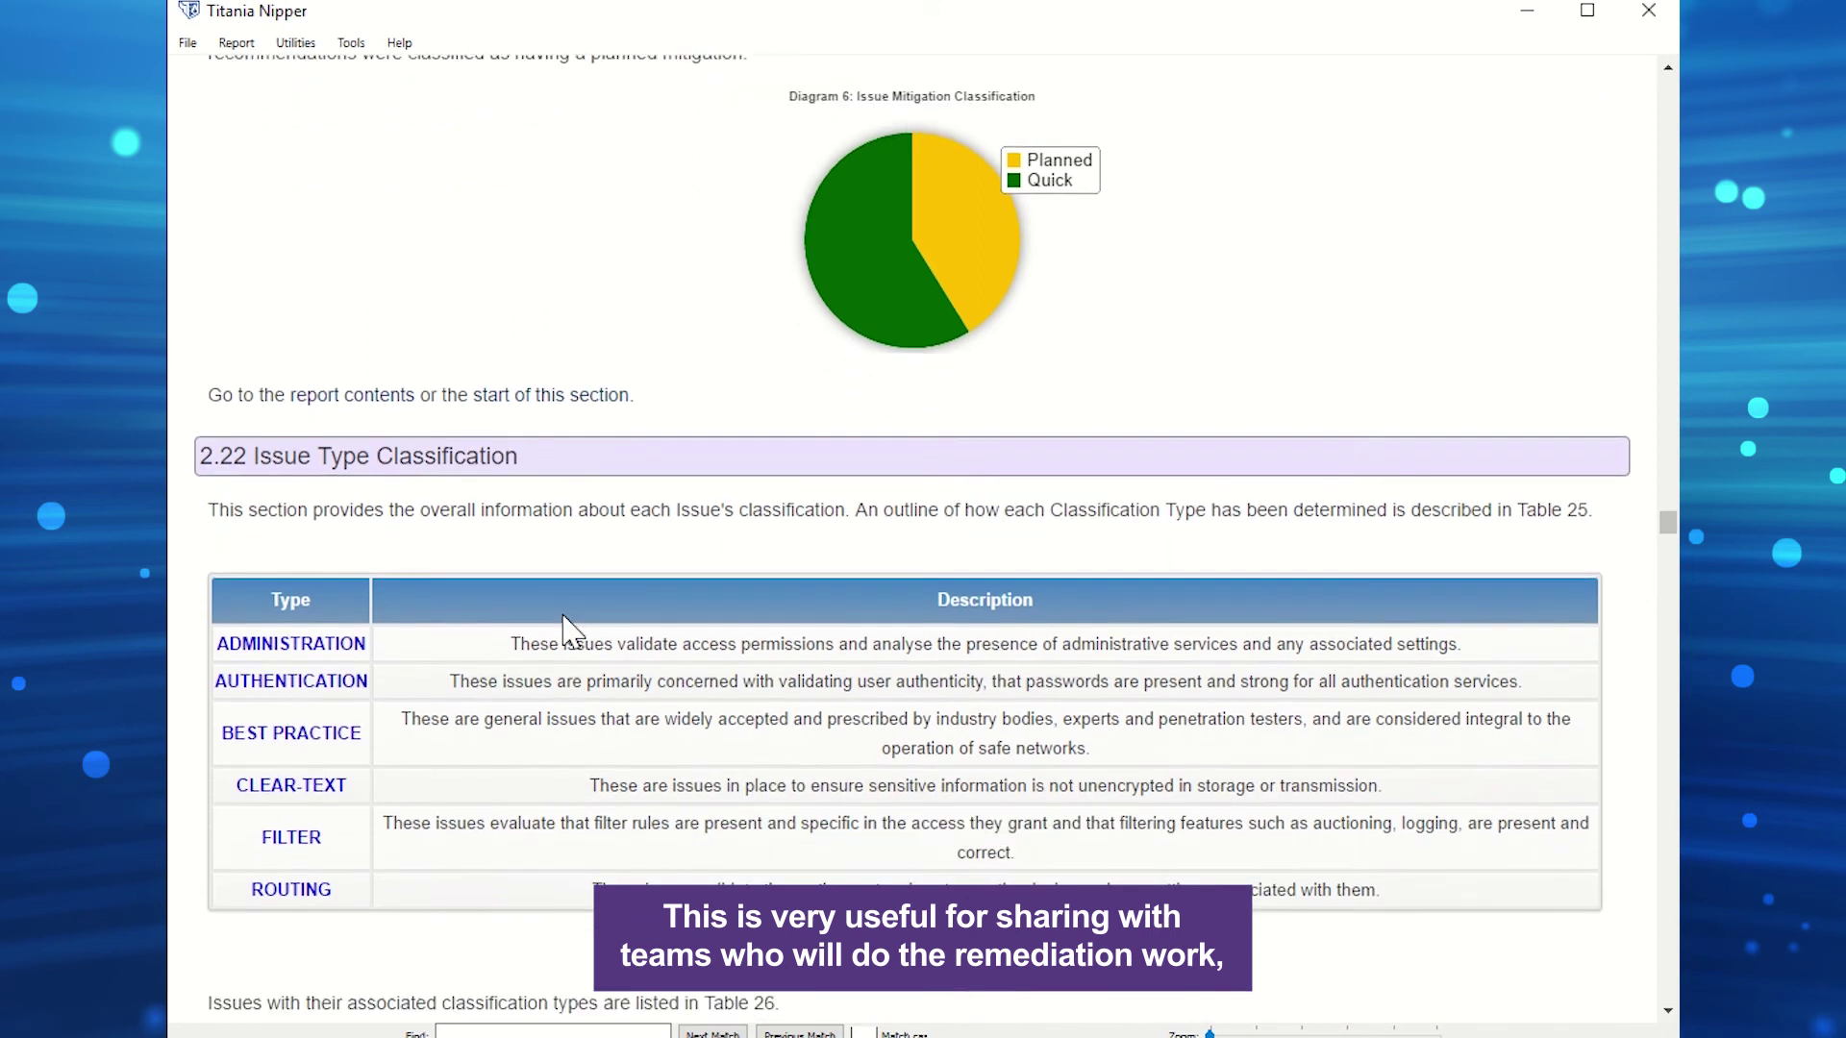
scroll(564, 620, "down", 5)
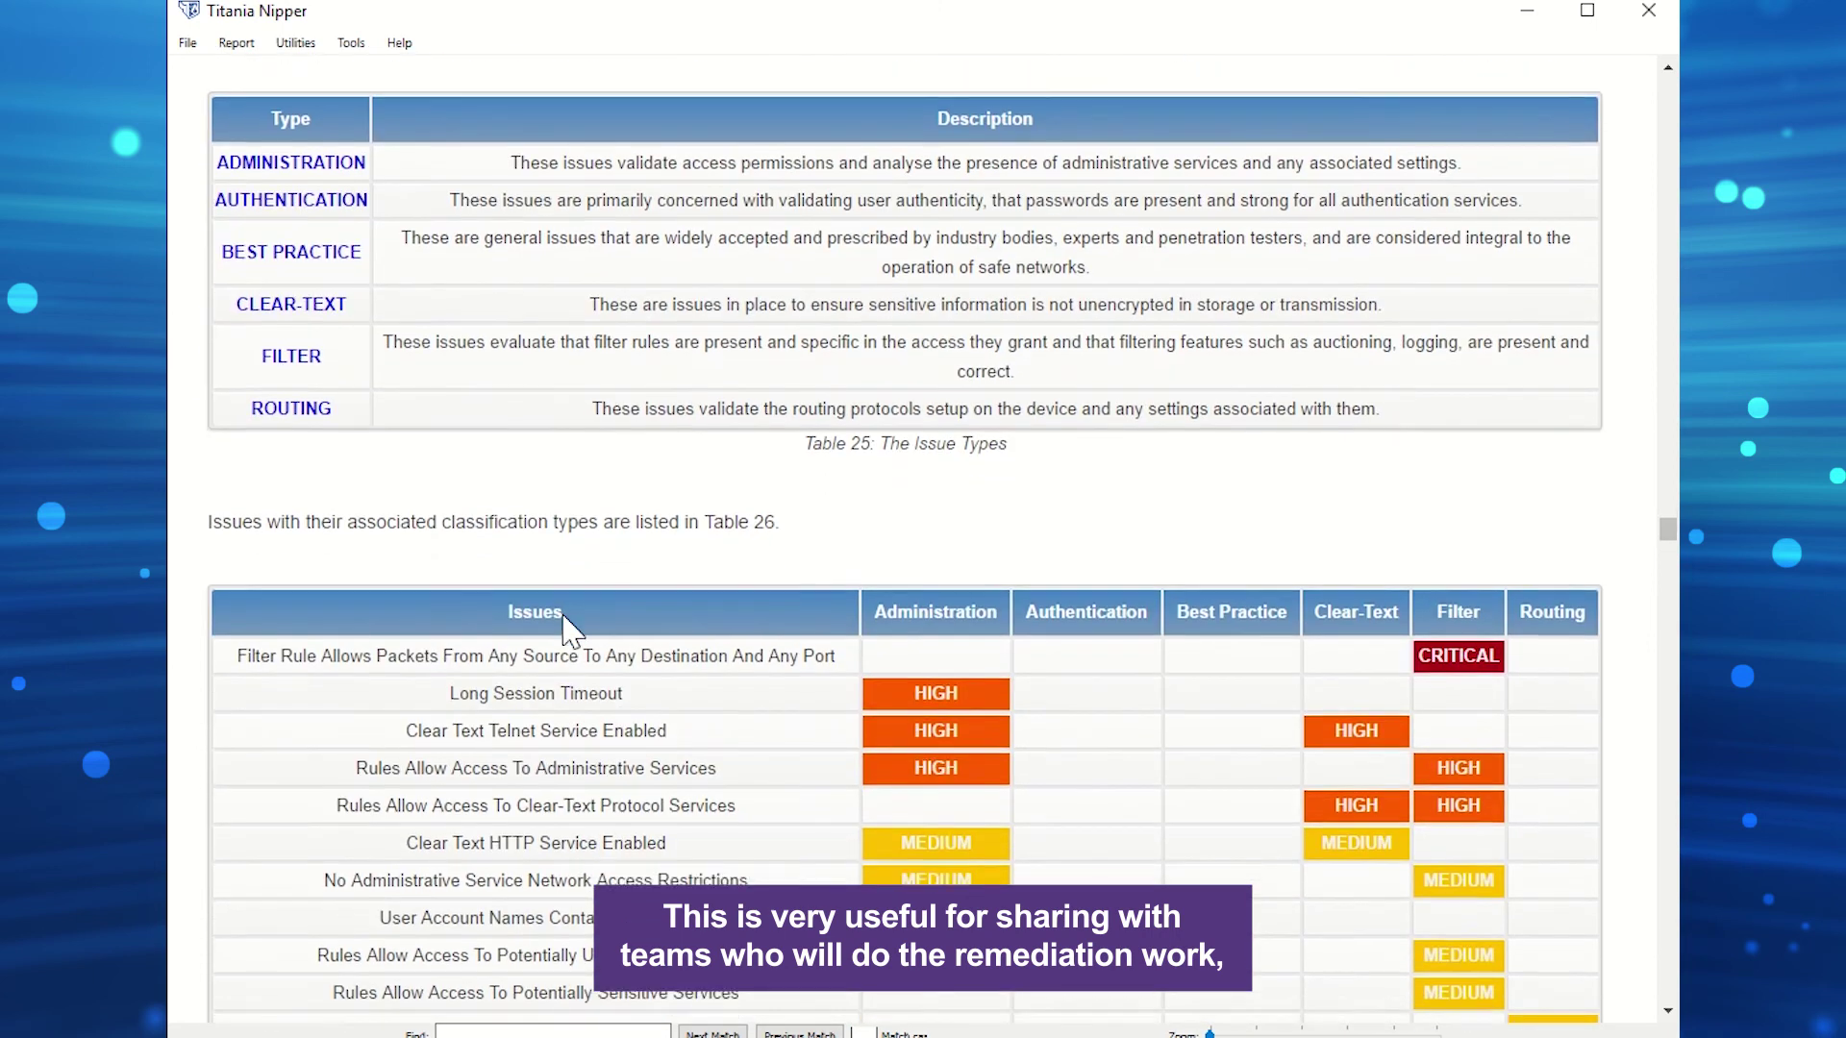
scroll(573, 630, "down", 1)
scroll(619, 609, "down", 1)
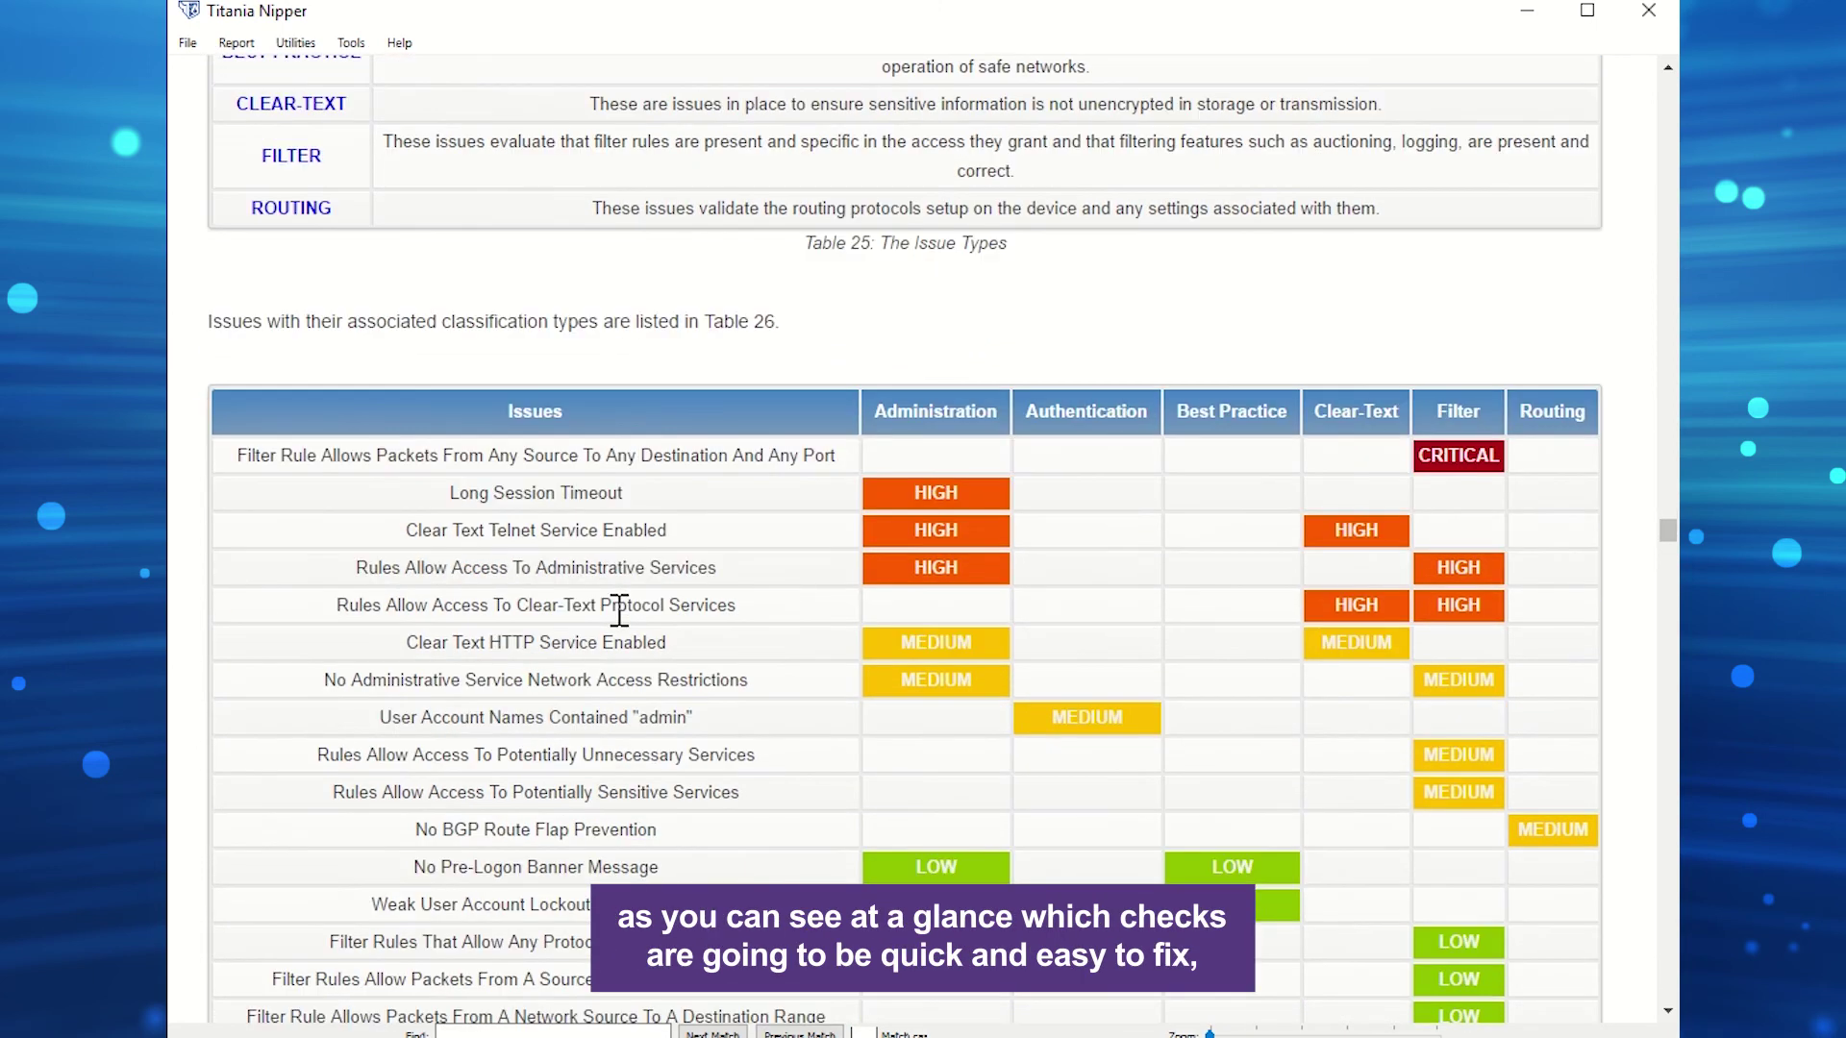
scroll(619, 610, "down", 1)
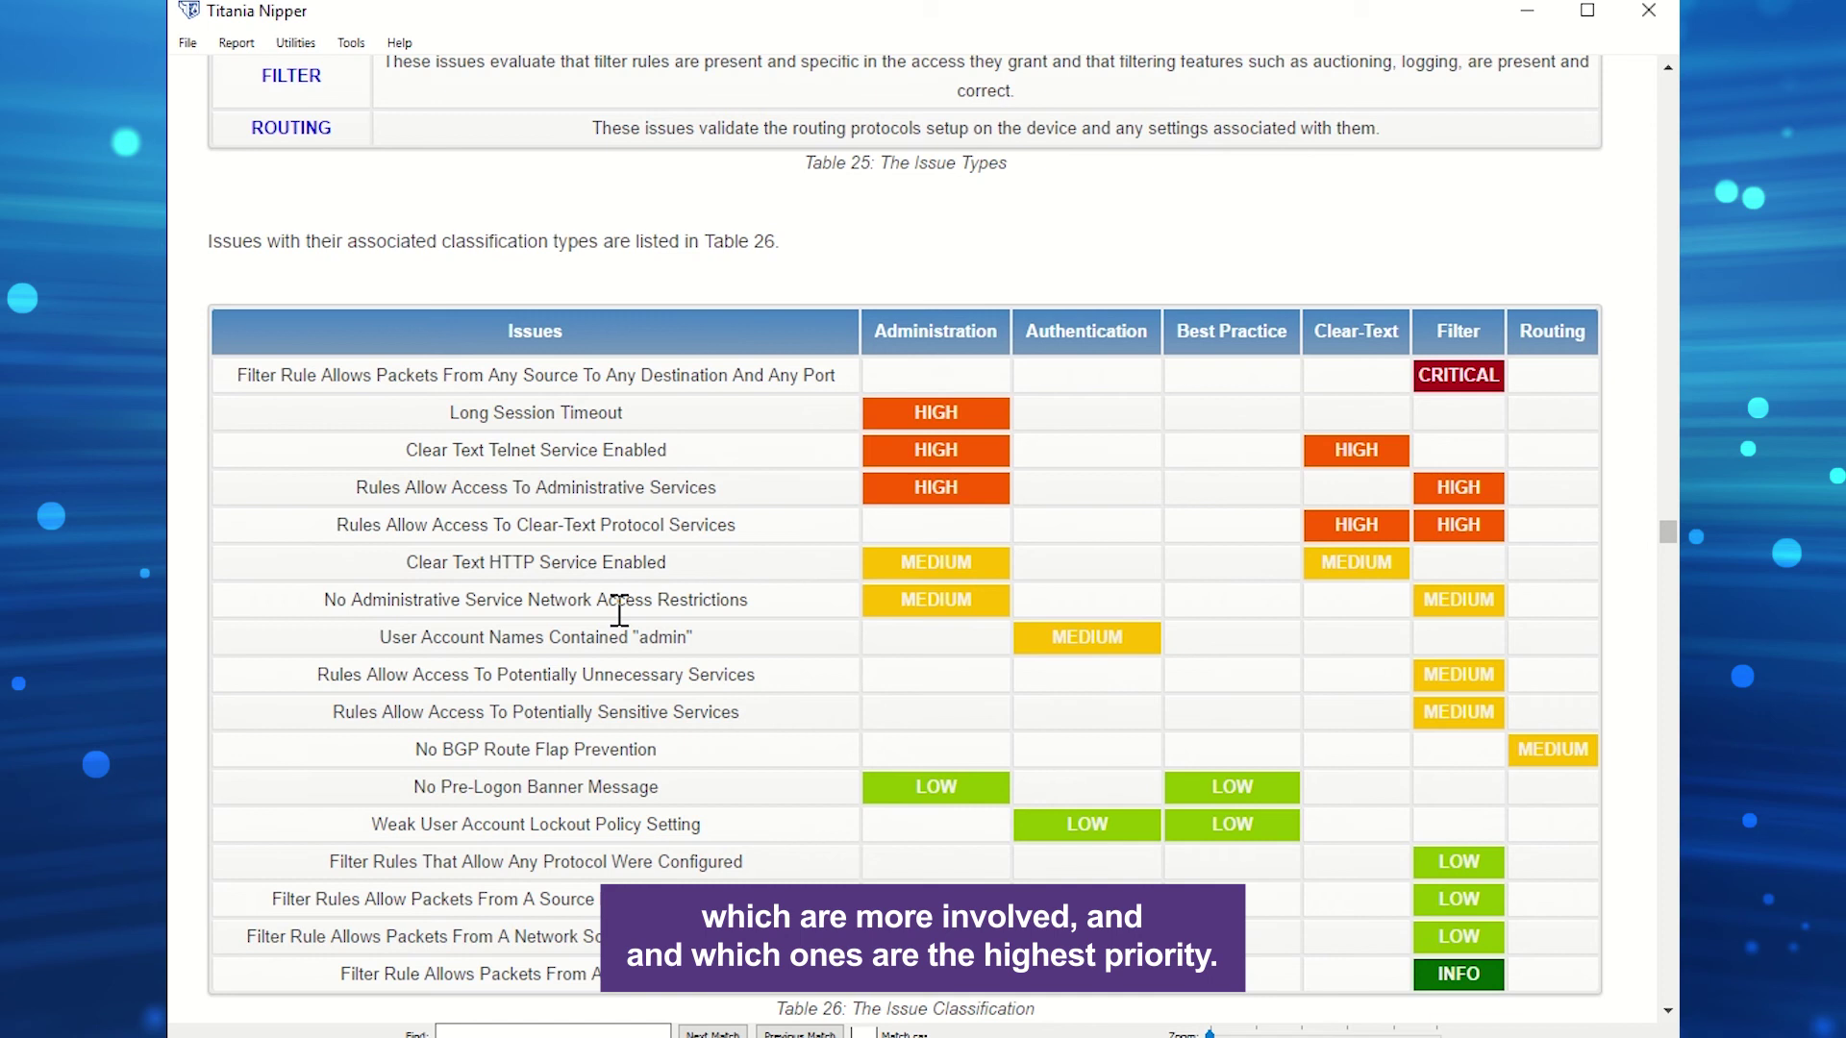
scroll(619, 610, "down", 2)
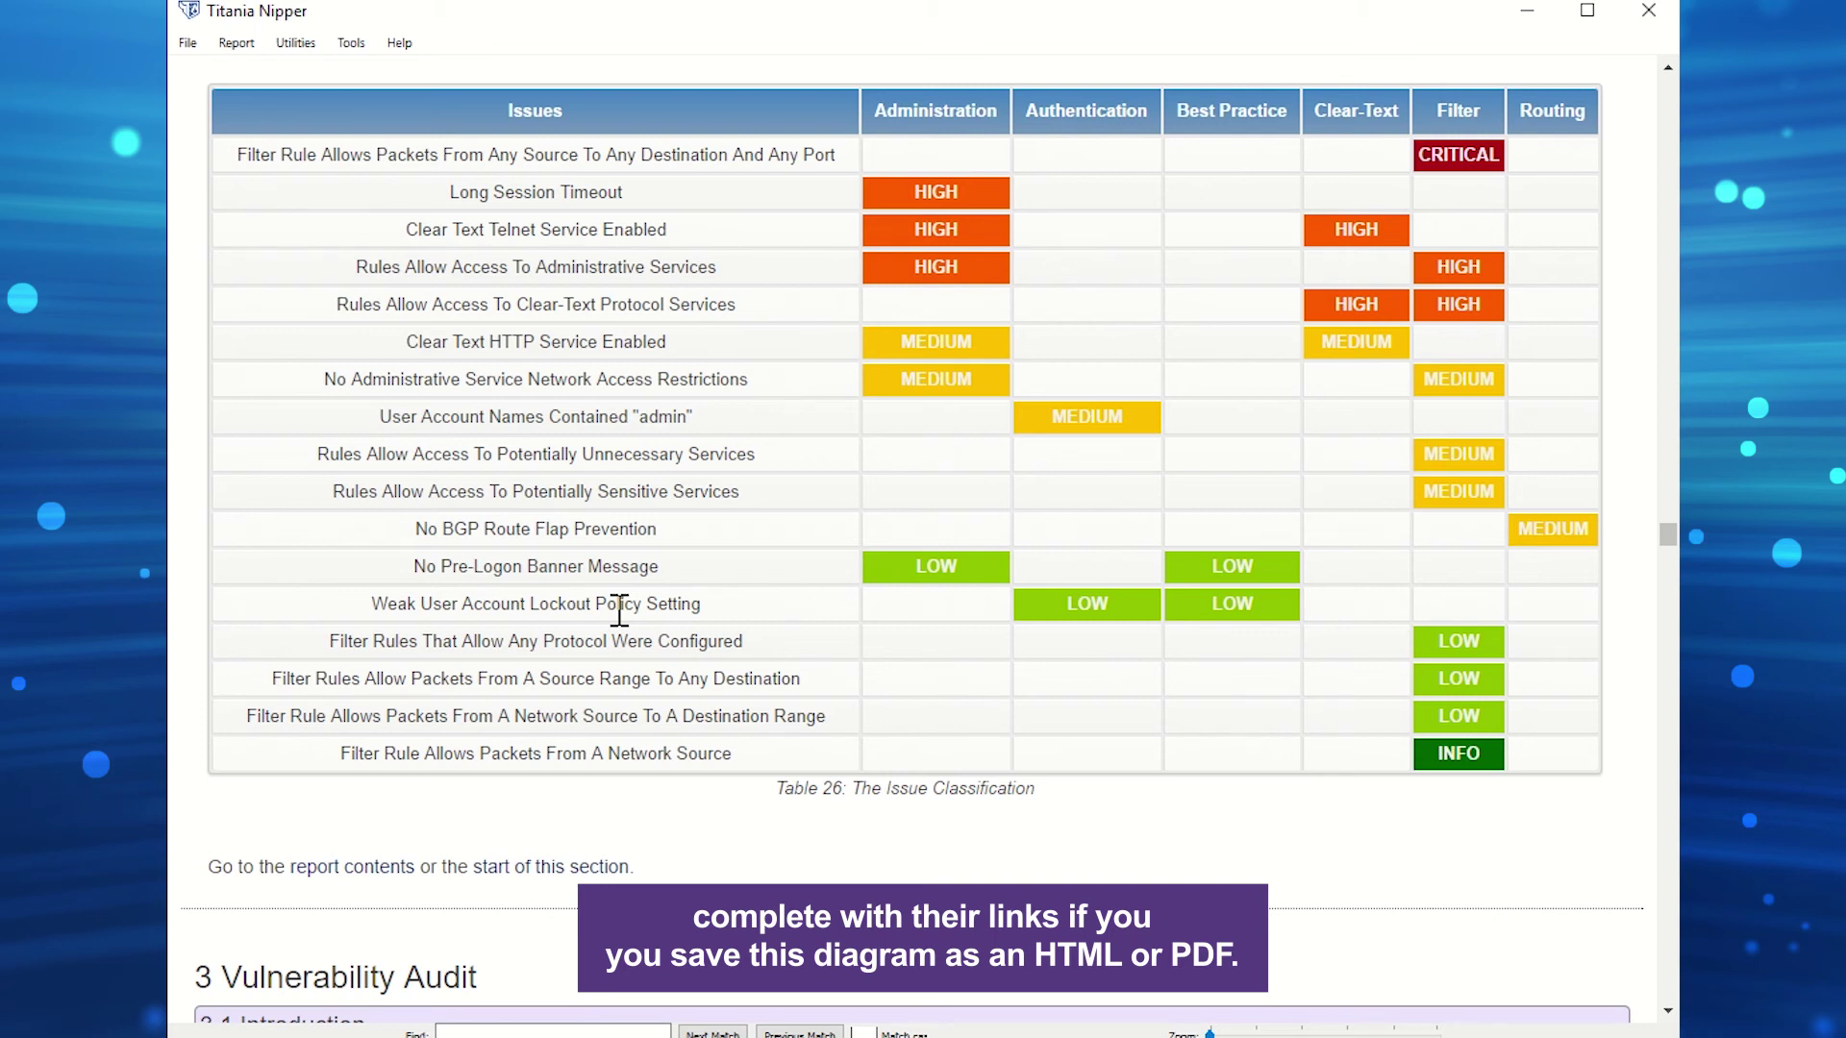
scroll(619, 609, "up", 1)
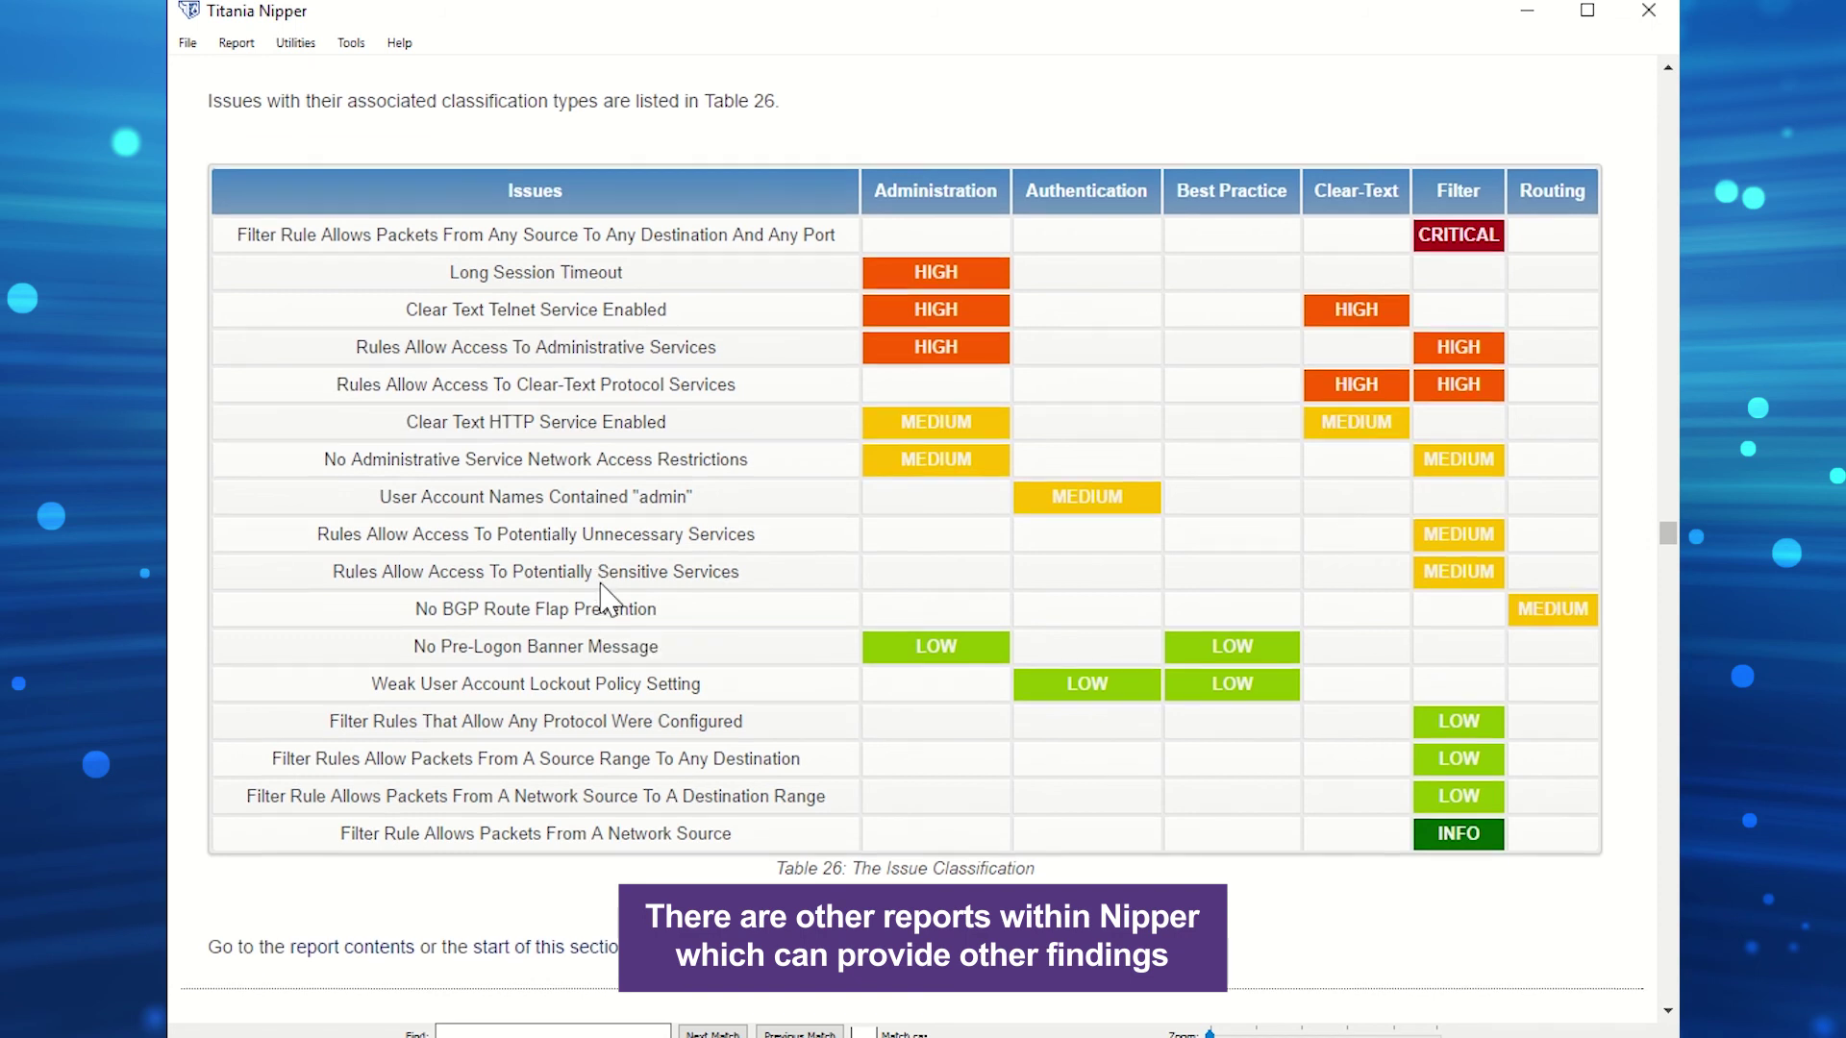
scroll(602, 584, "up", 1)
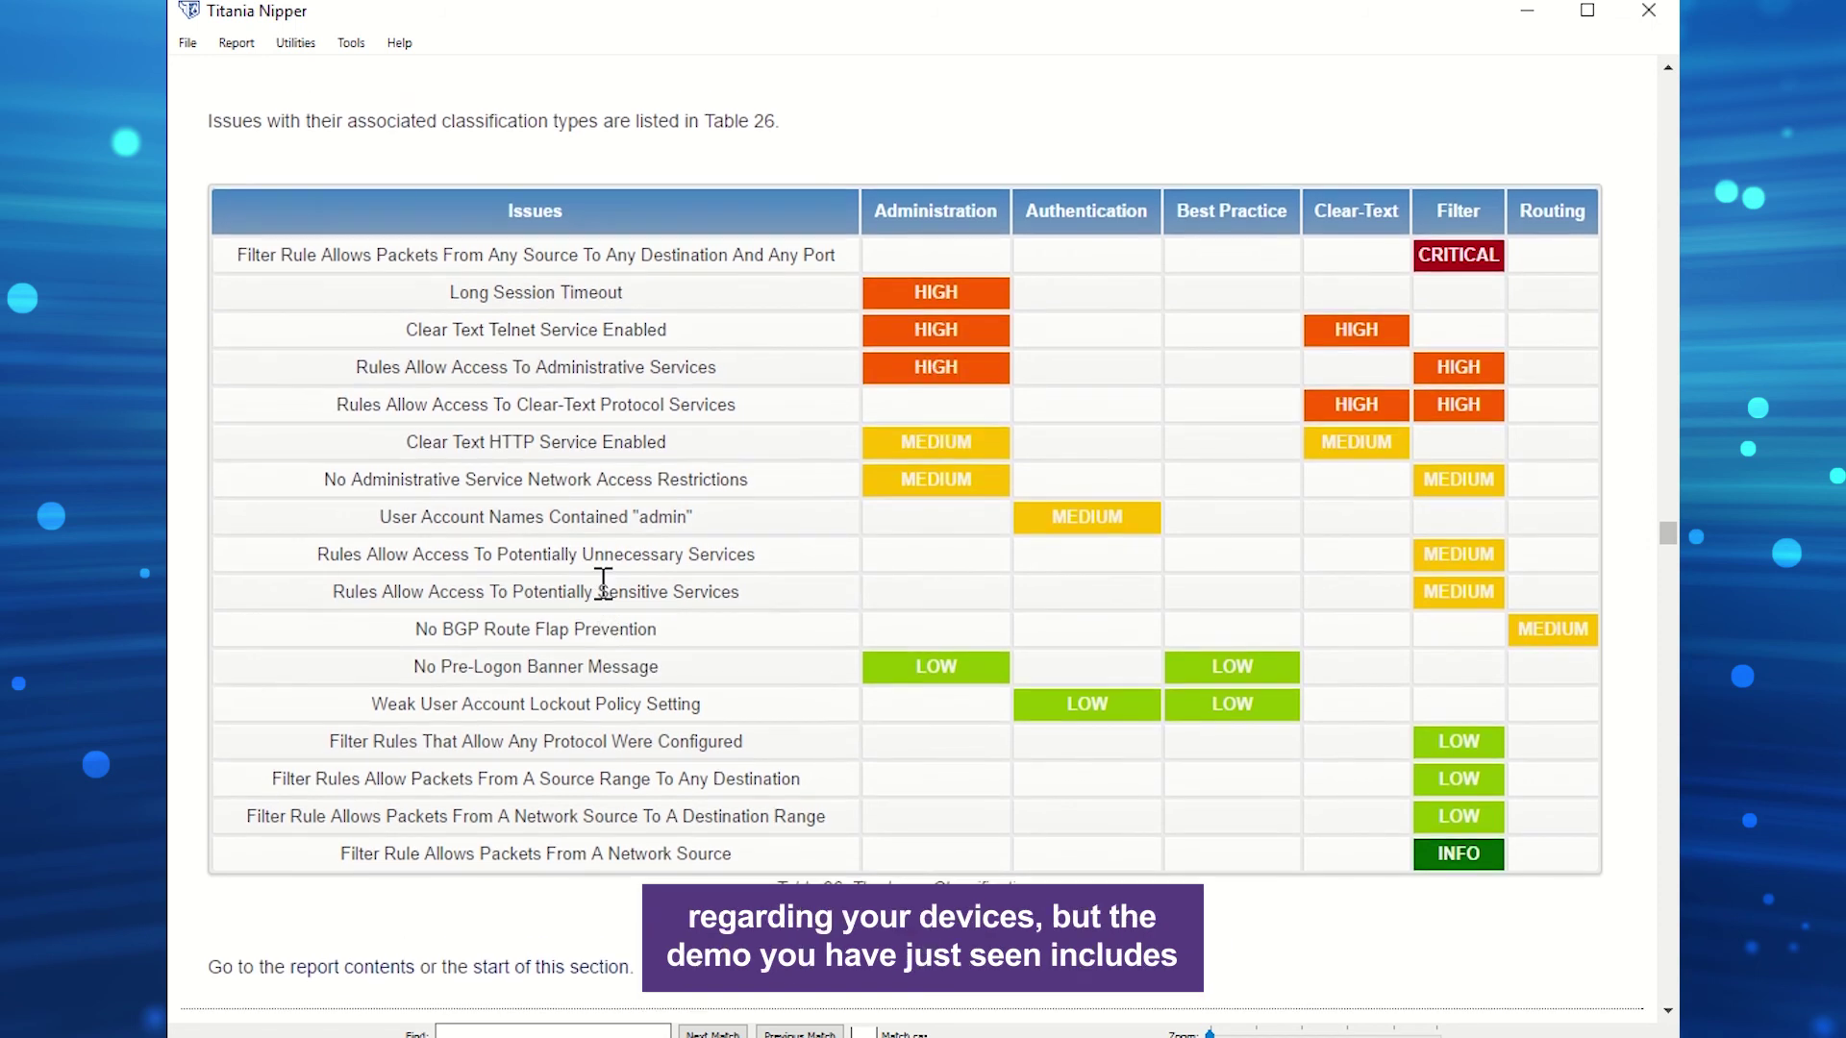
scroll(603, 583, "up", 1)
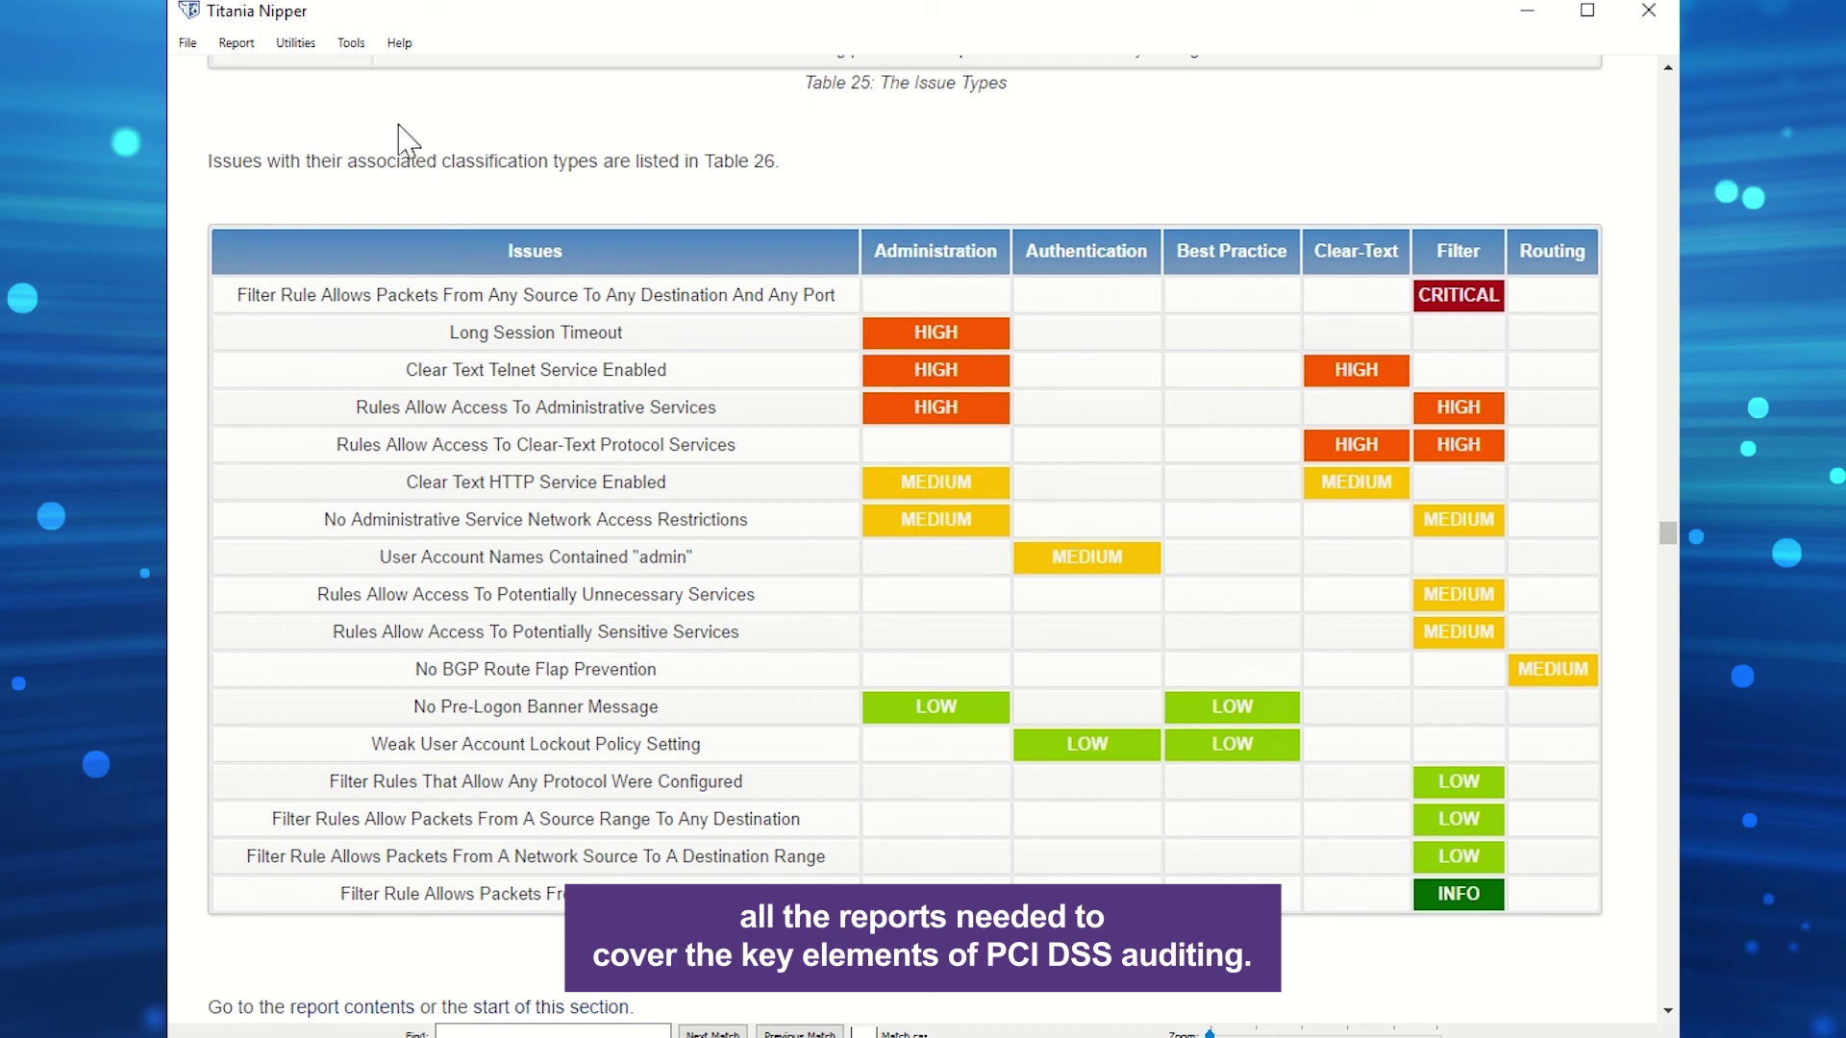
left_click(356, 45)
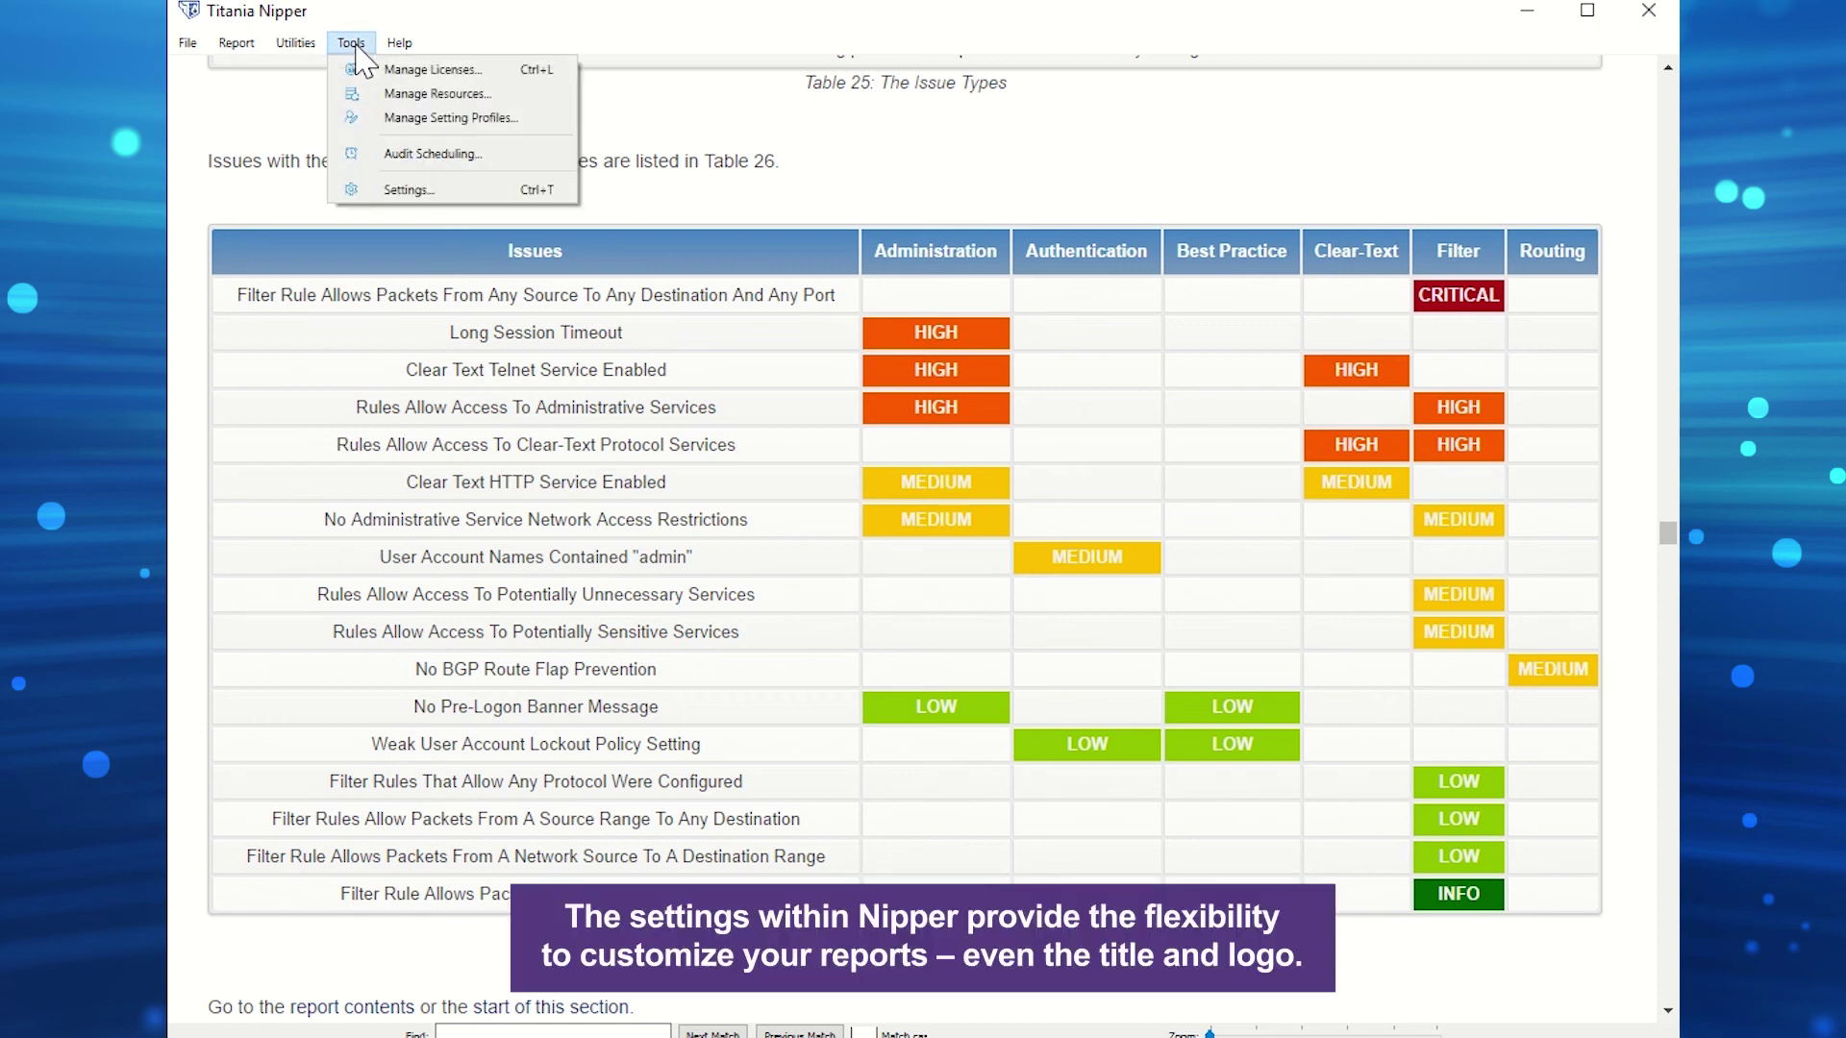
left_click(403, 188)
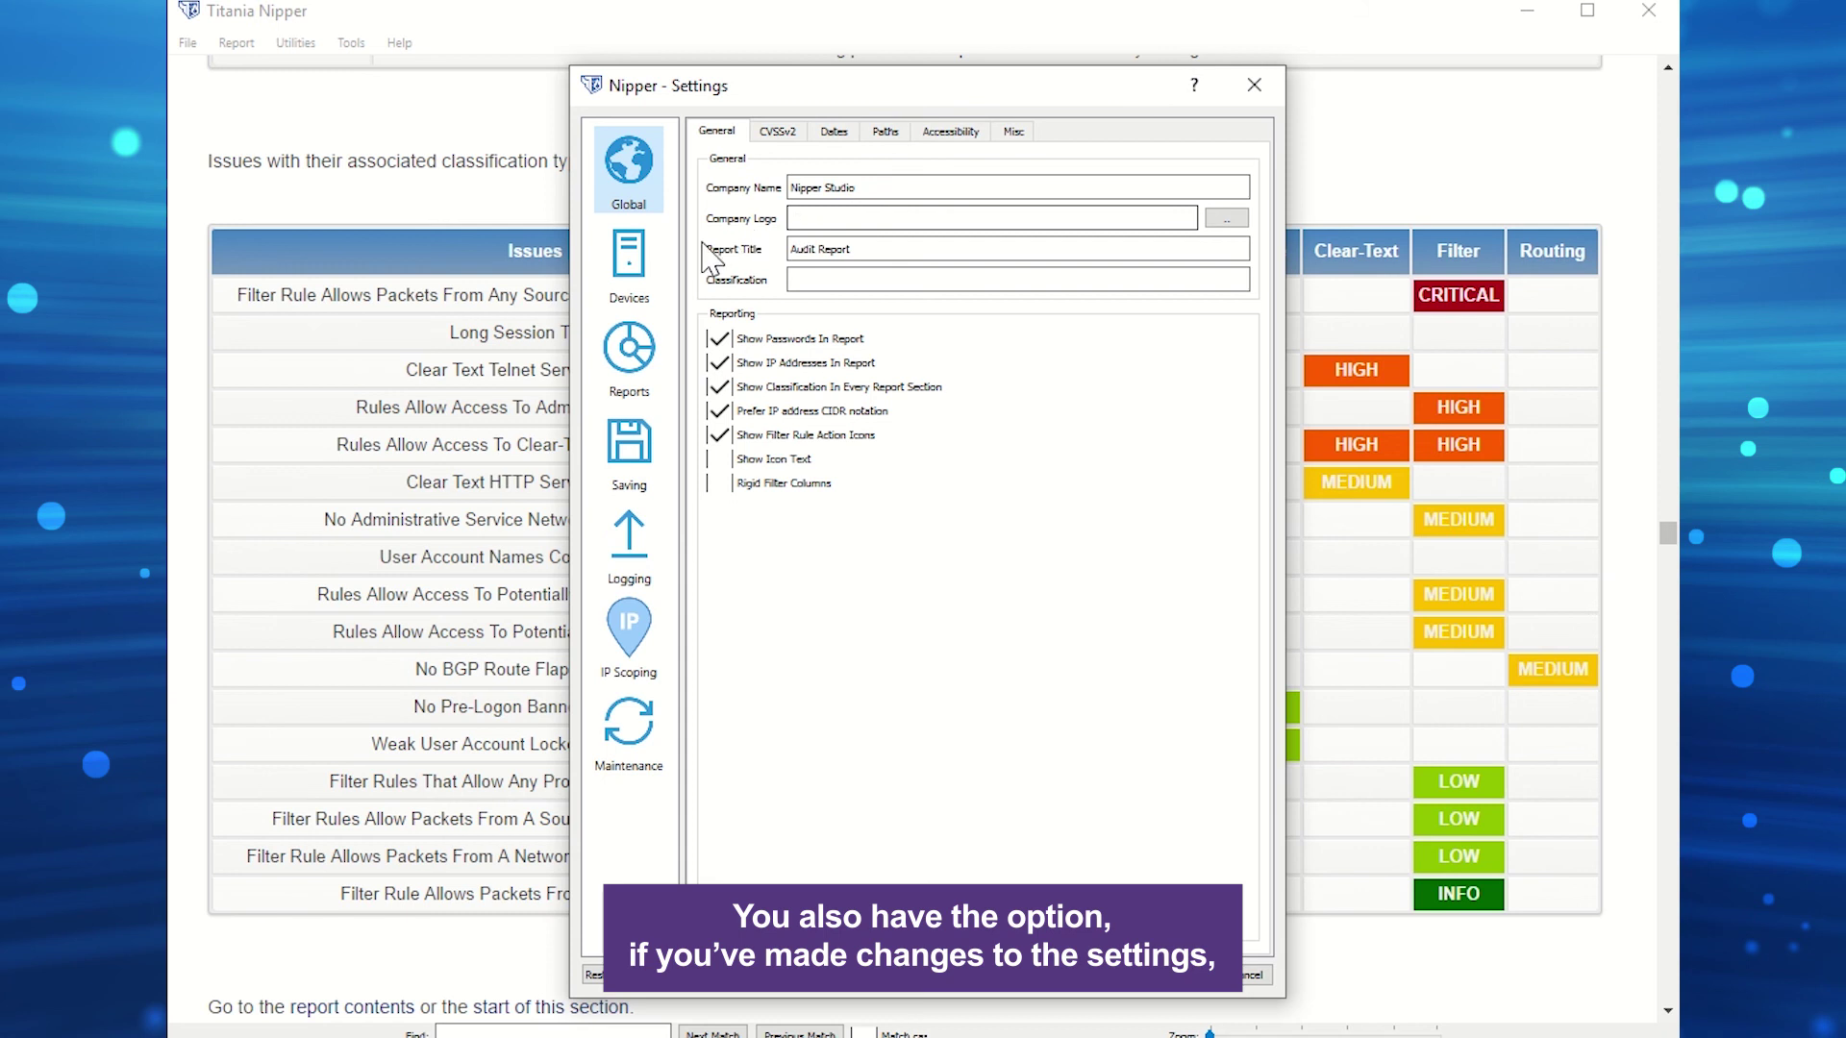
left_click(629, 355)
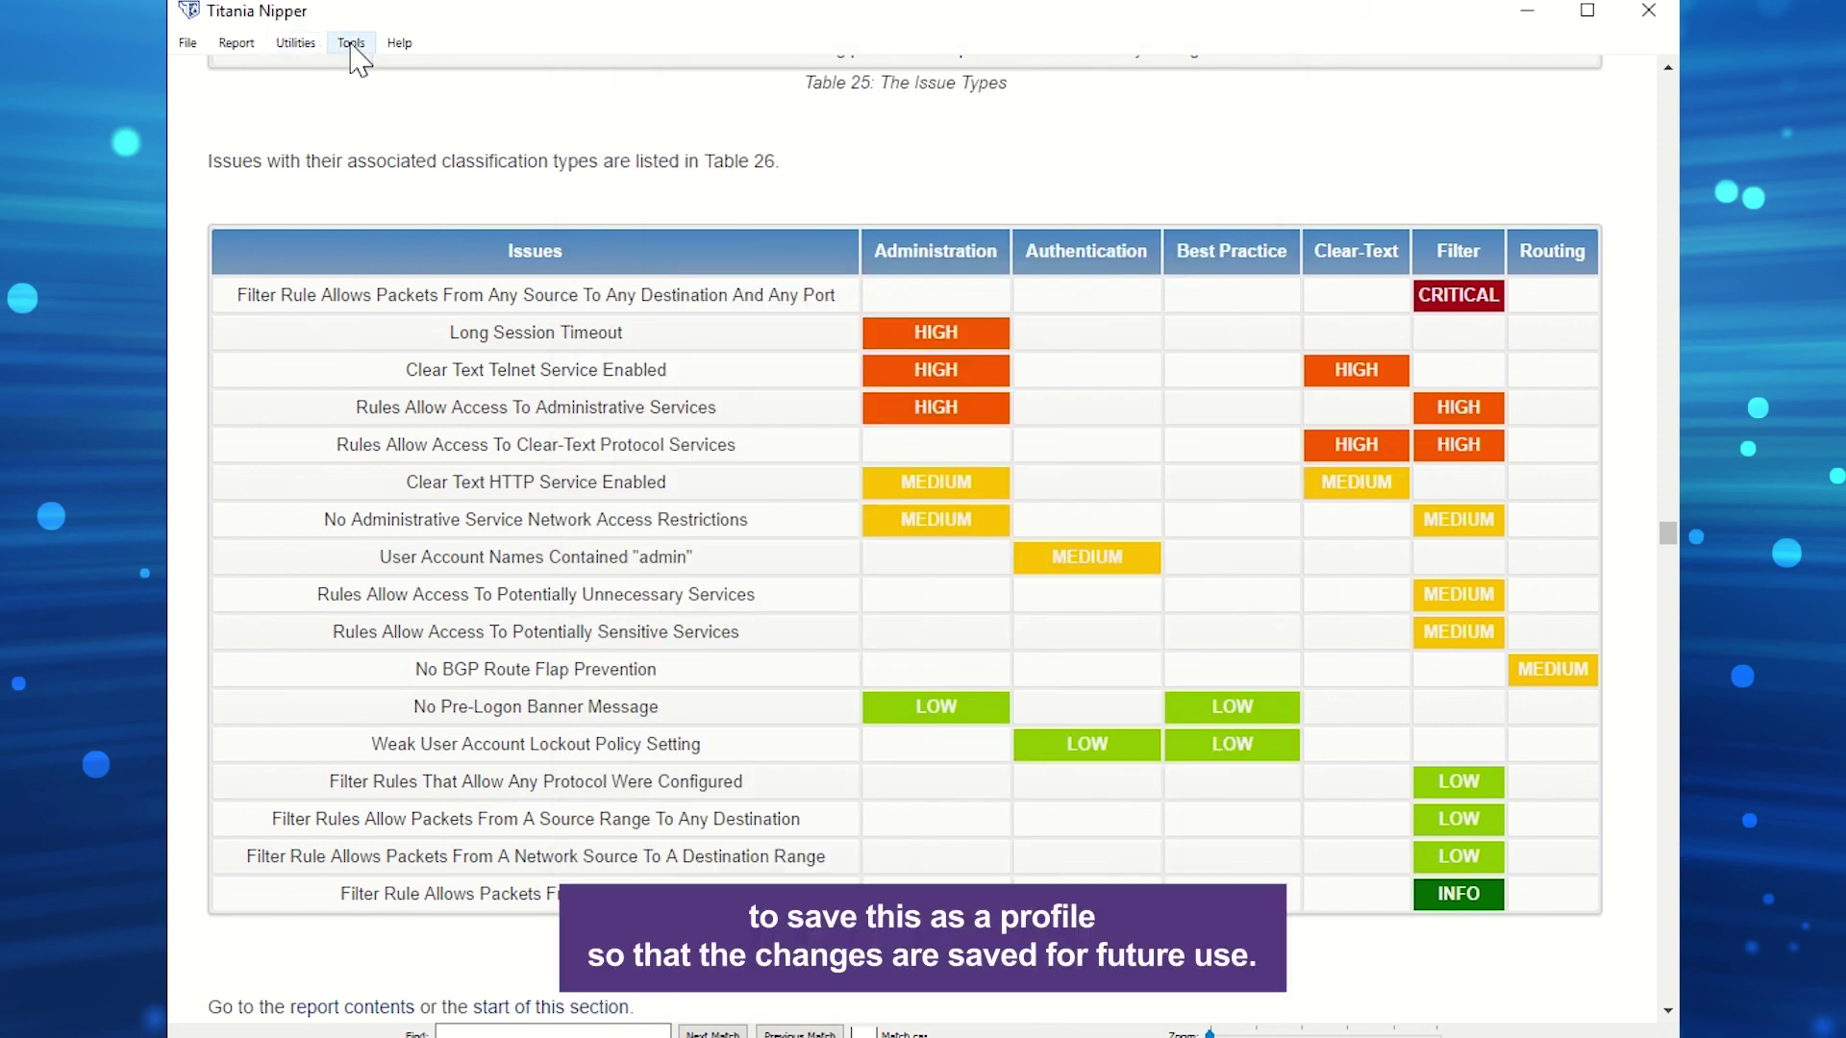
left_click(351, 42)
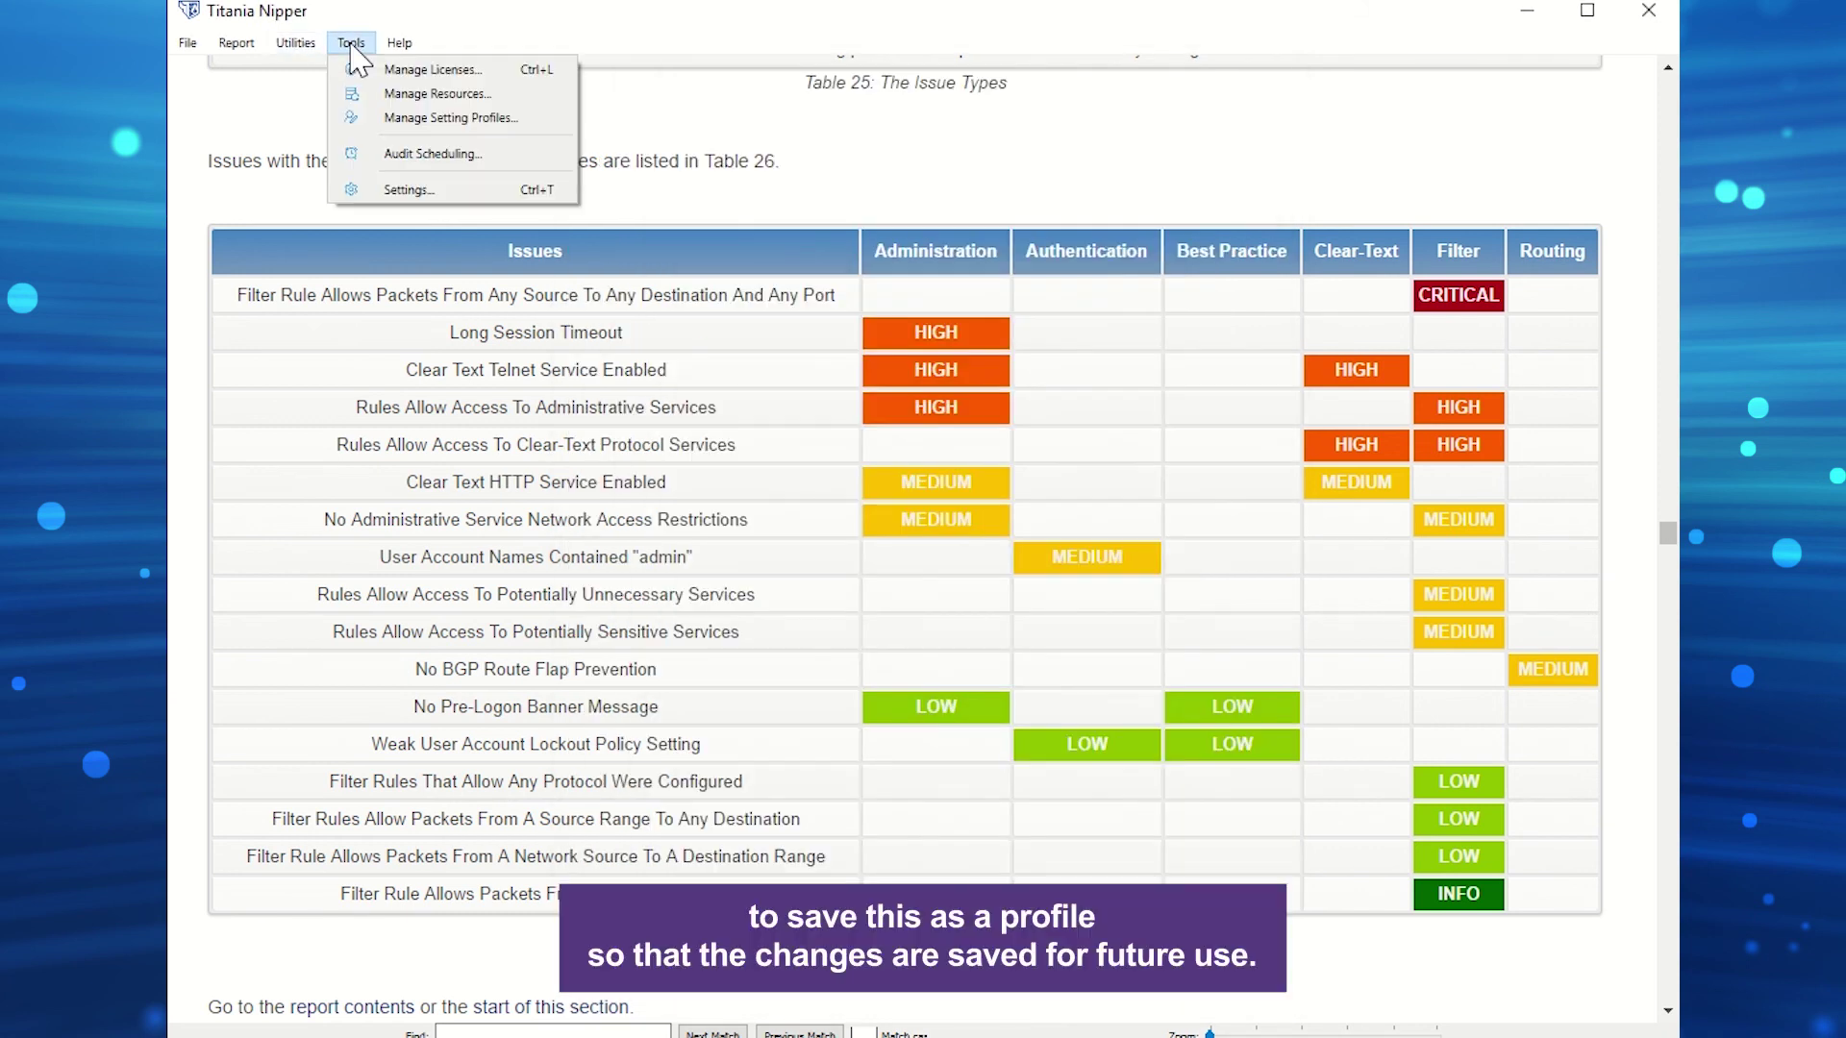
left_click(416, 117)
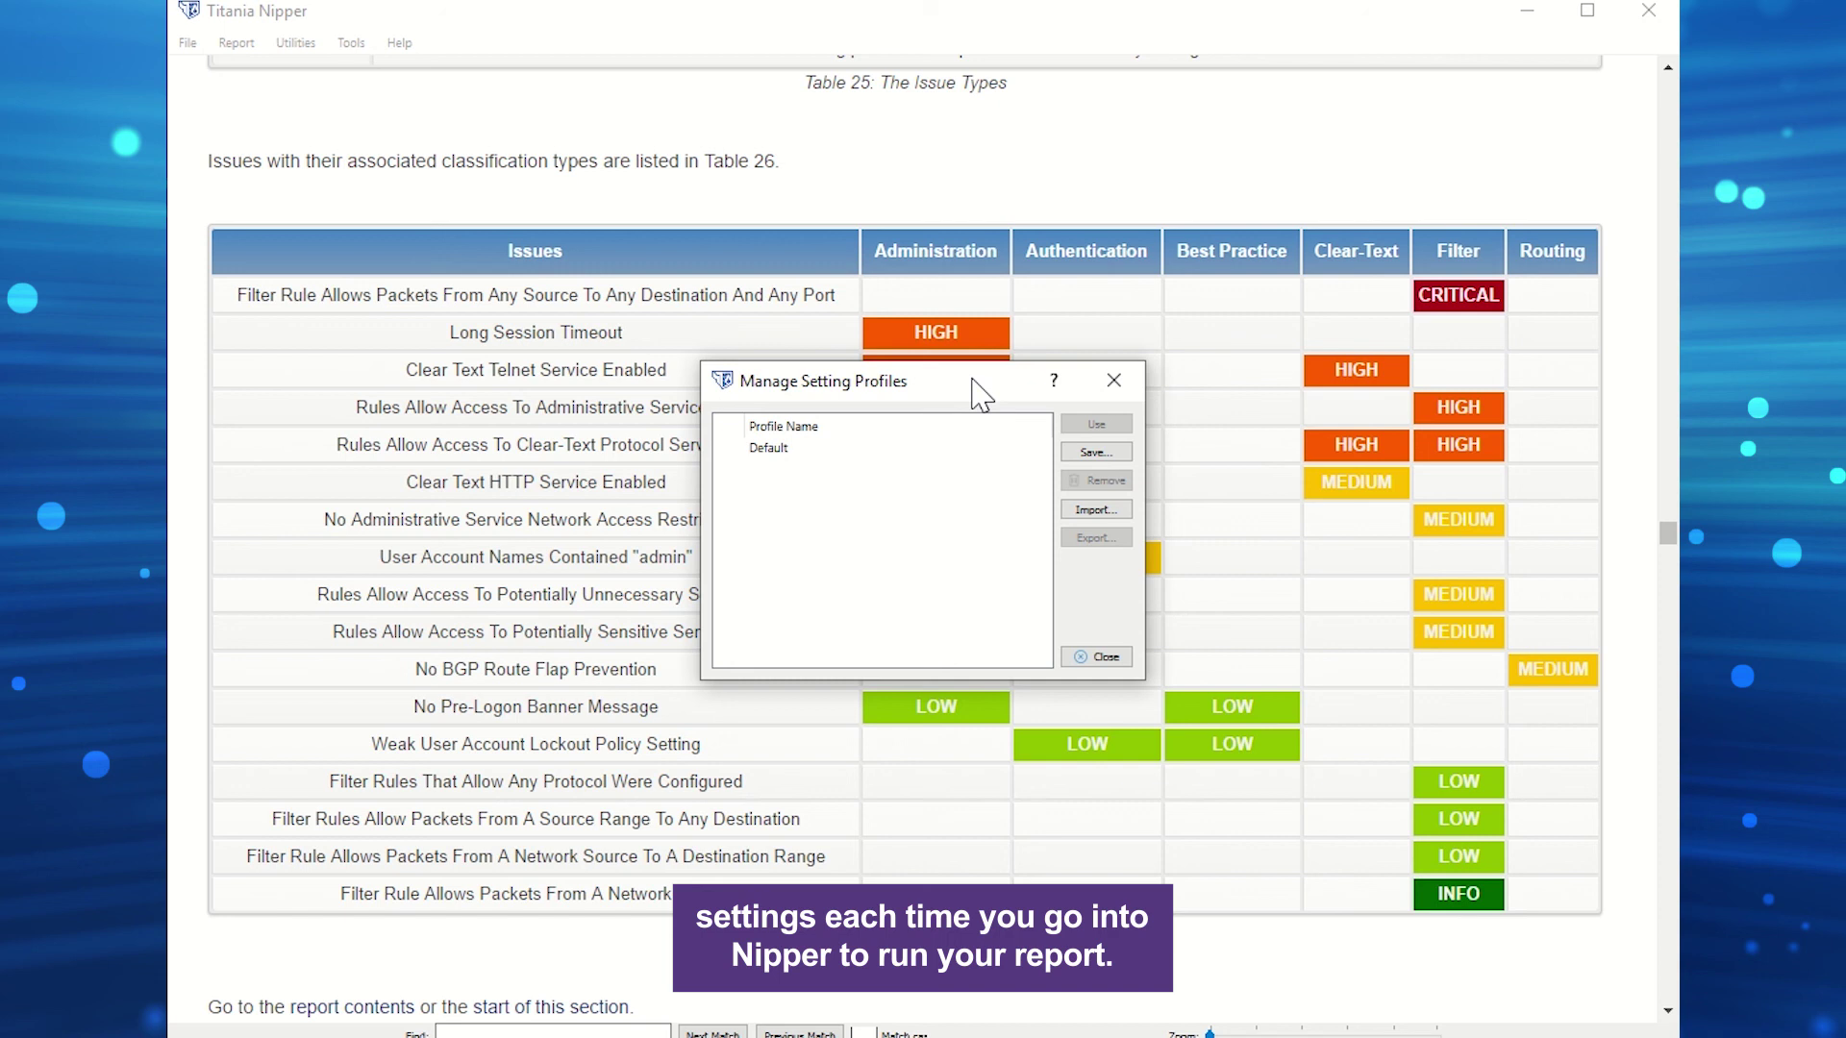
left_click(1114, 380)
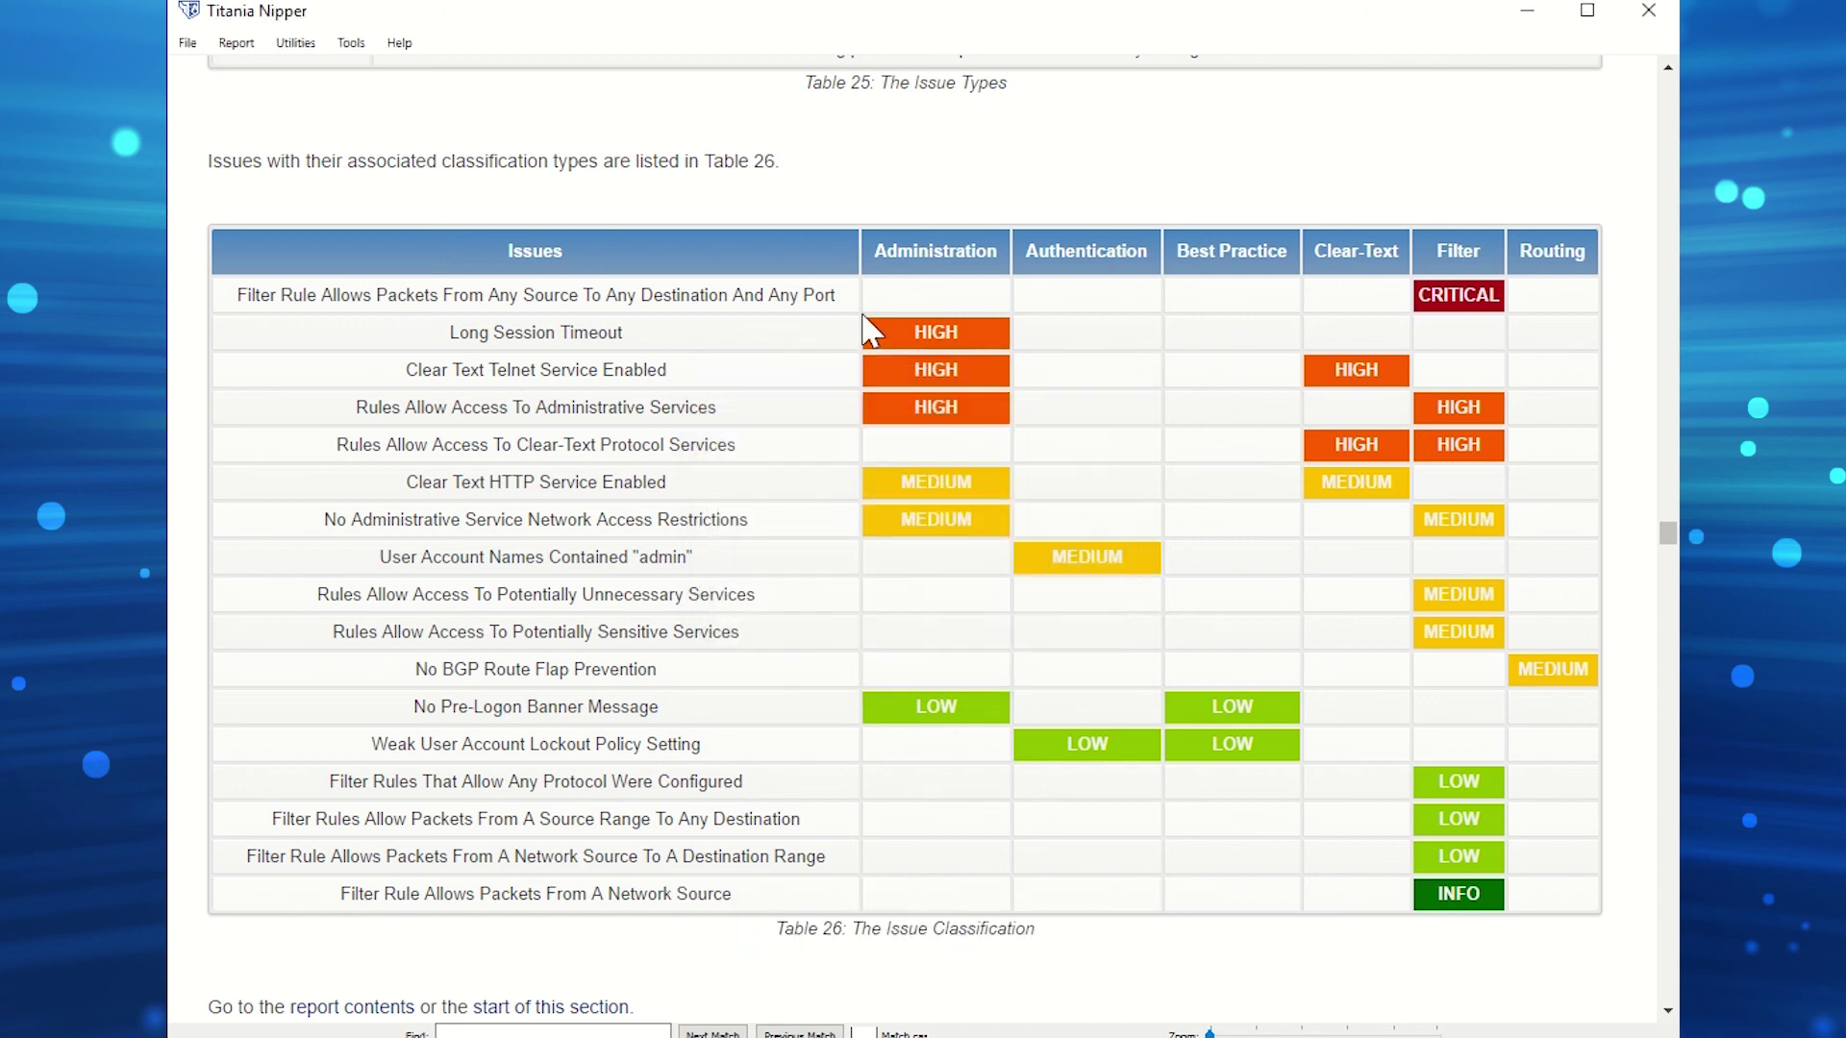
left_click(189, 44)
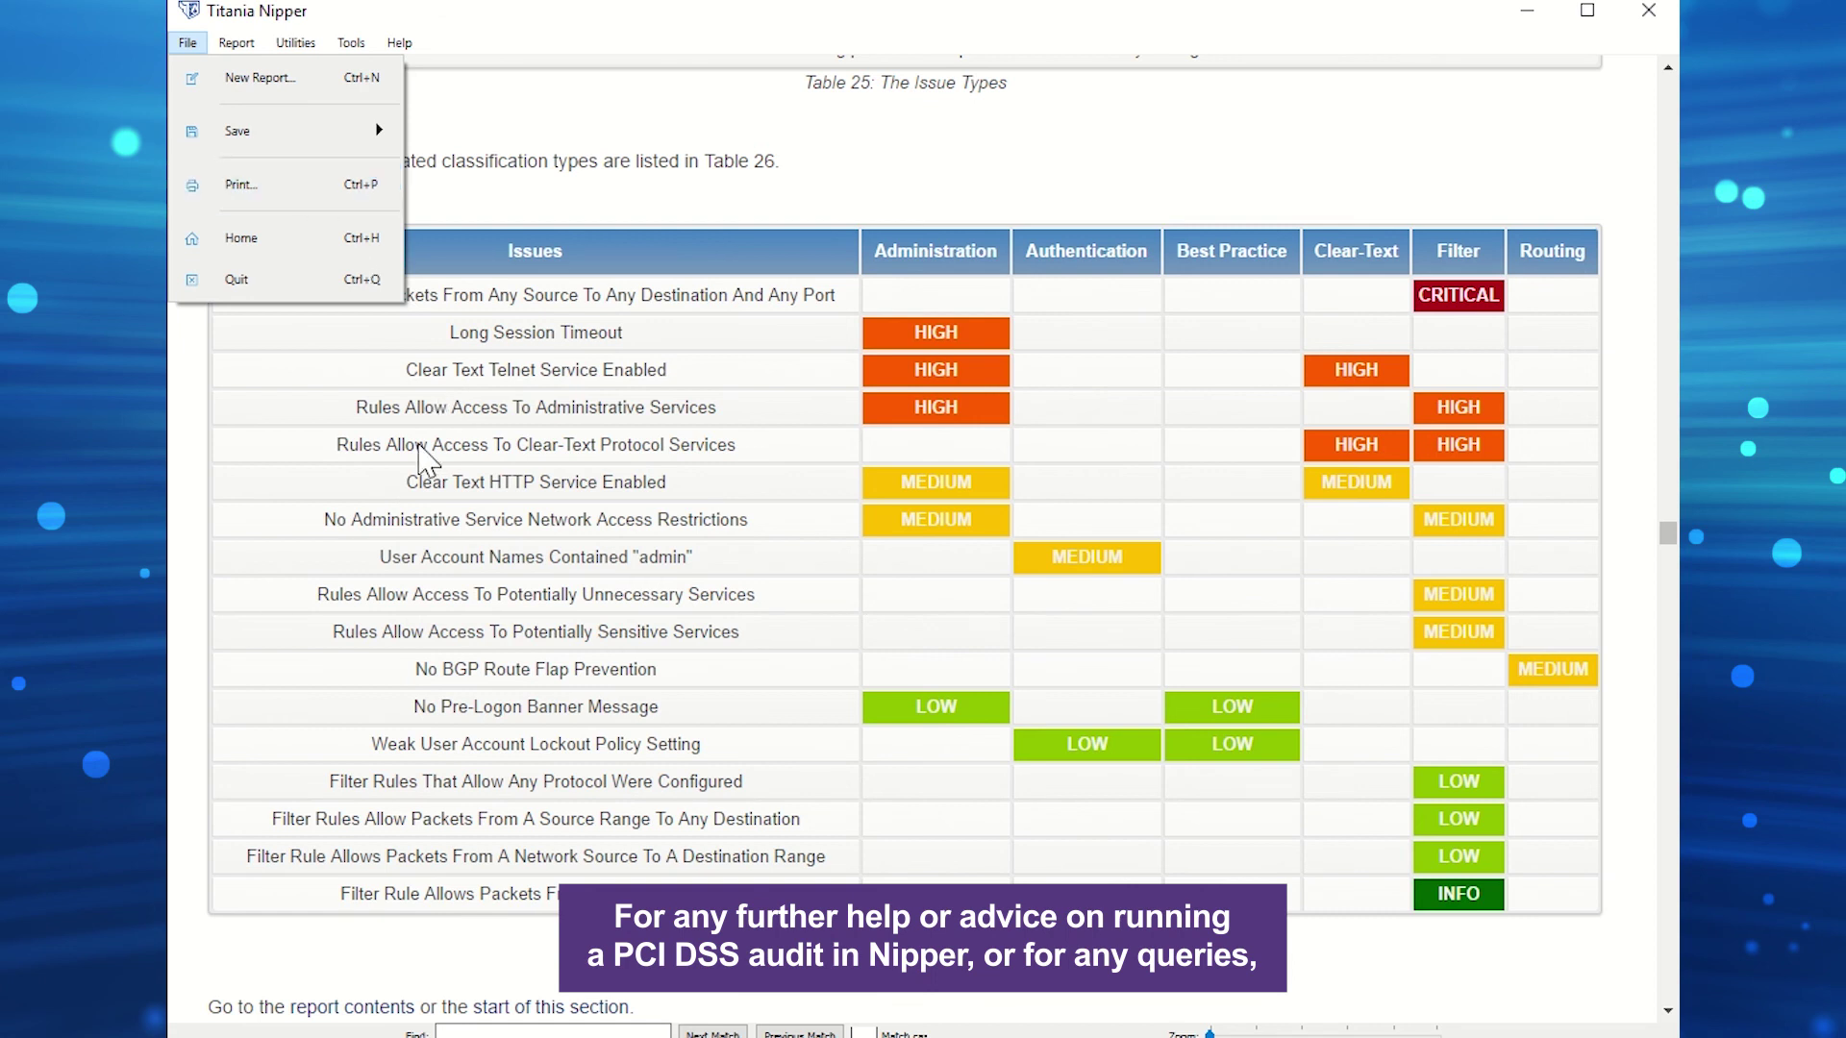
left_click(344, 659)
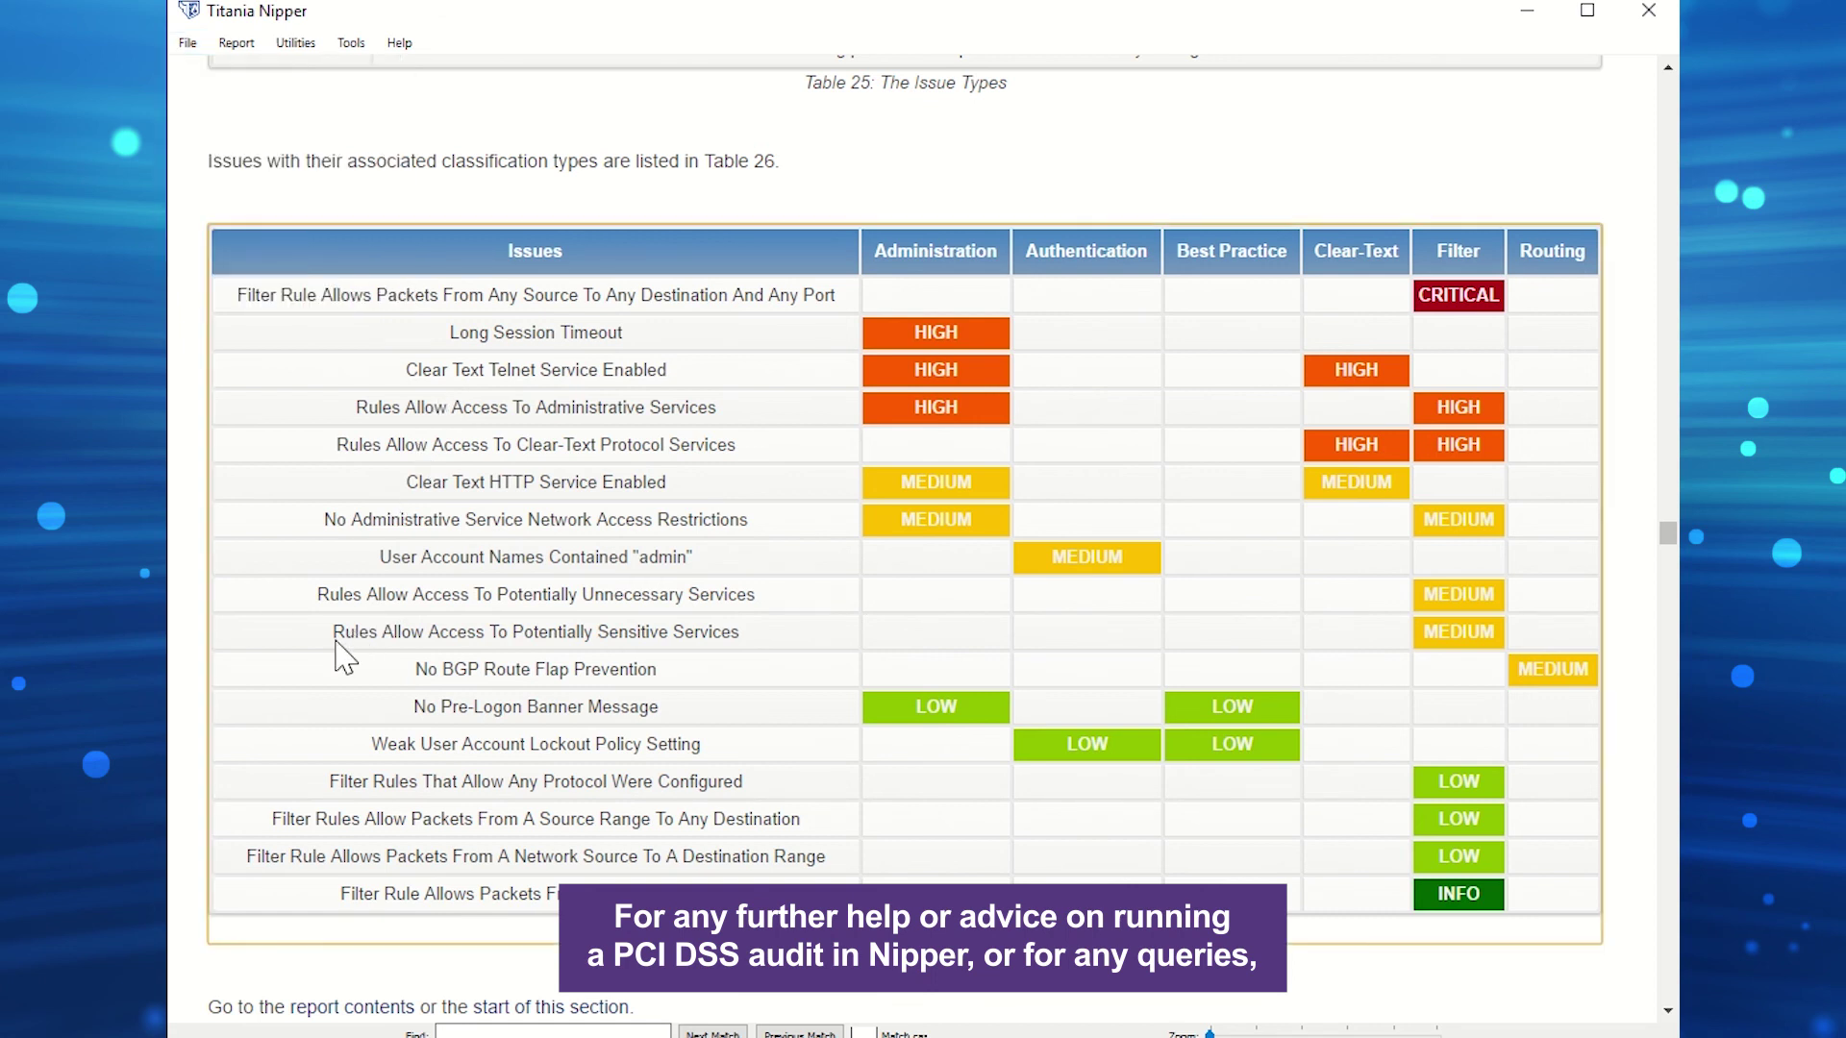